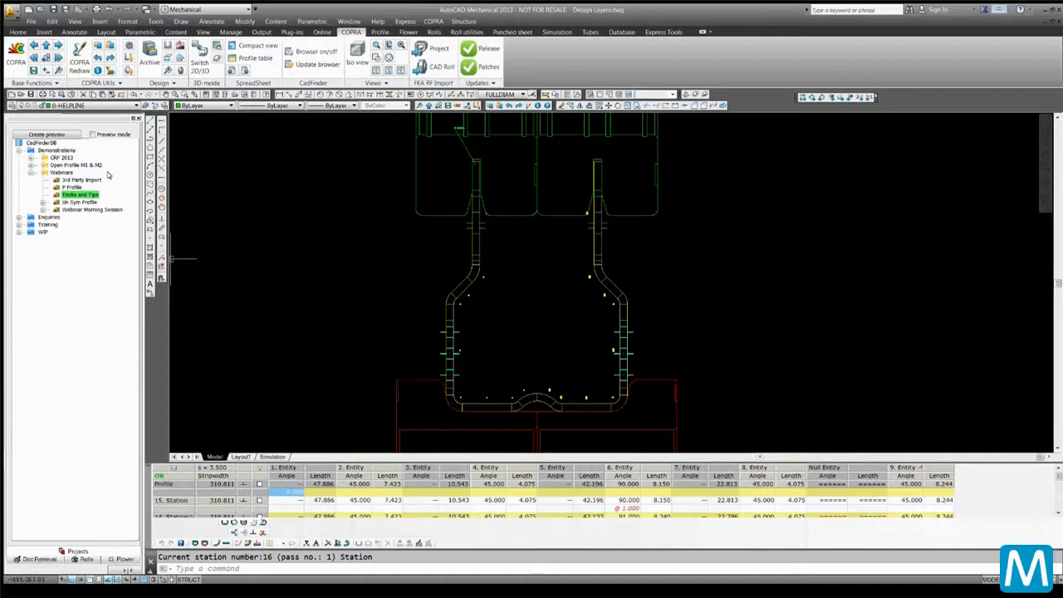
{"action": "right_click", "coordinate": [39, 143]}
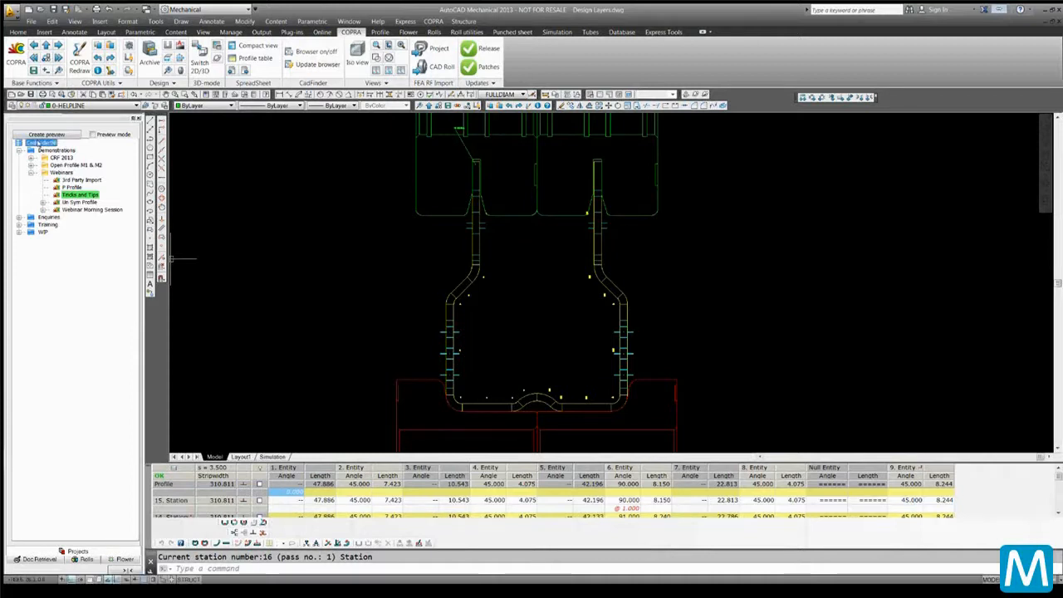
{"action": "left_click", "coordinate": [30, 165]}
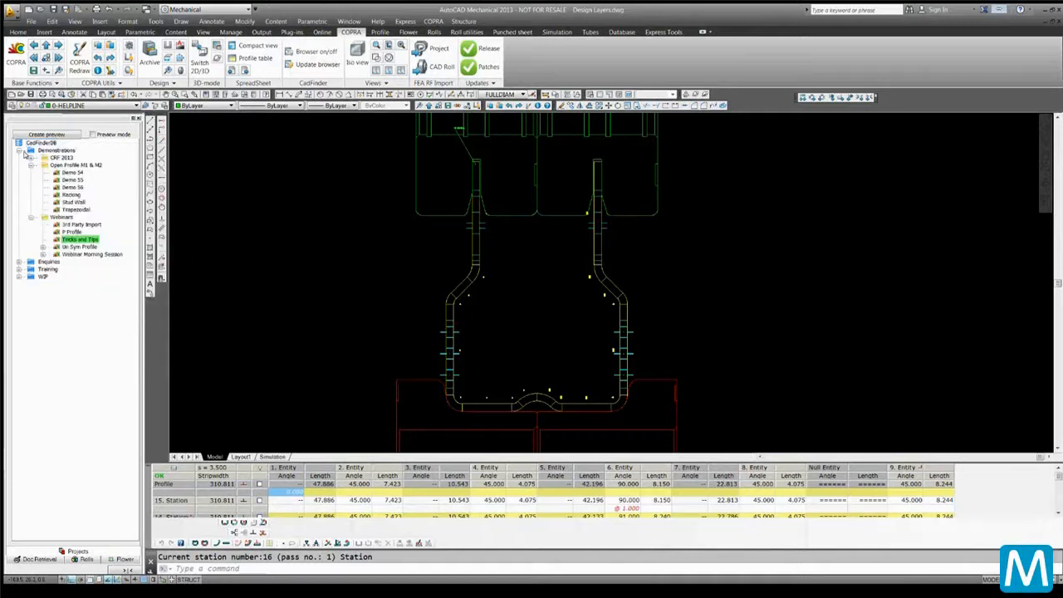
{"action": "left_click", "coordinate": [30, 165]}
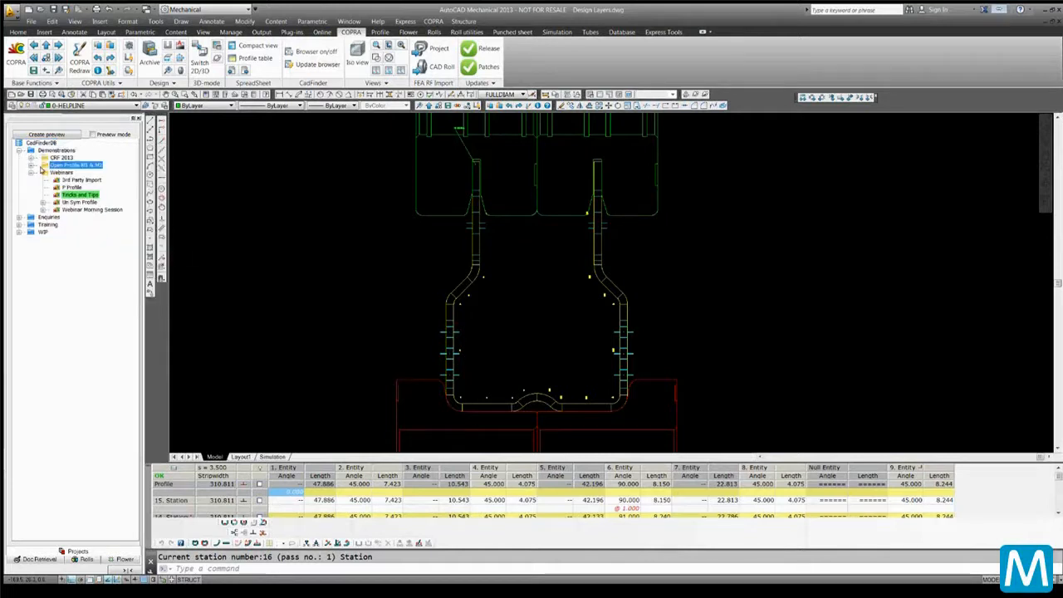
Create a new COPRA project named "Webinar PM Session" under the Webinars folder
{"action": "left_click", "coordinate": [43, 172]}
{"action": "right_click", "coordinate": [43, 172]}
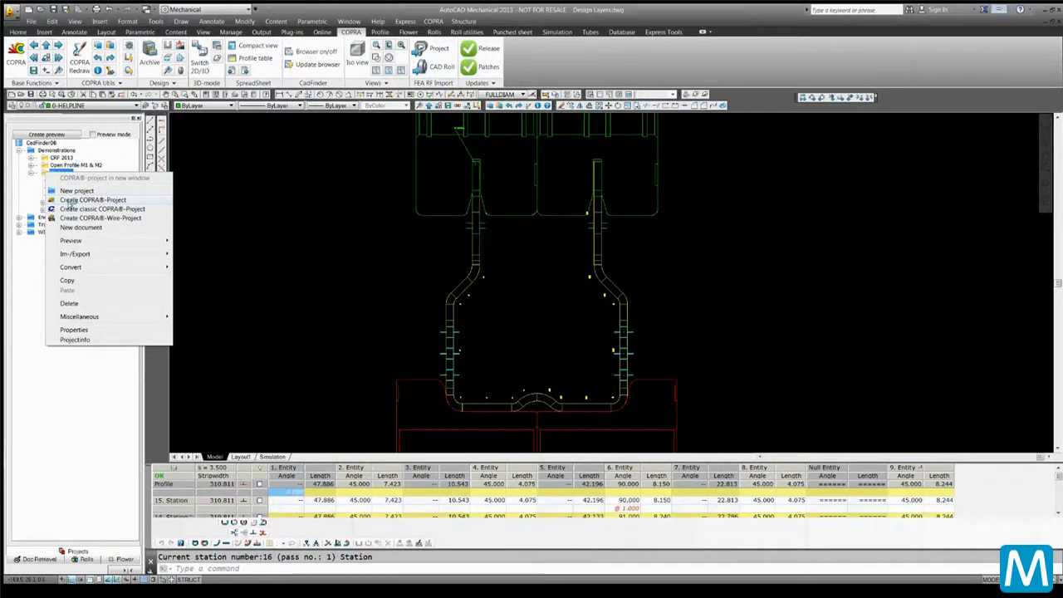
{"action": "left_click", "coordinate": [69, 201]}
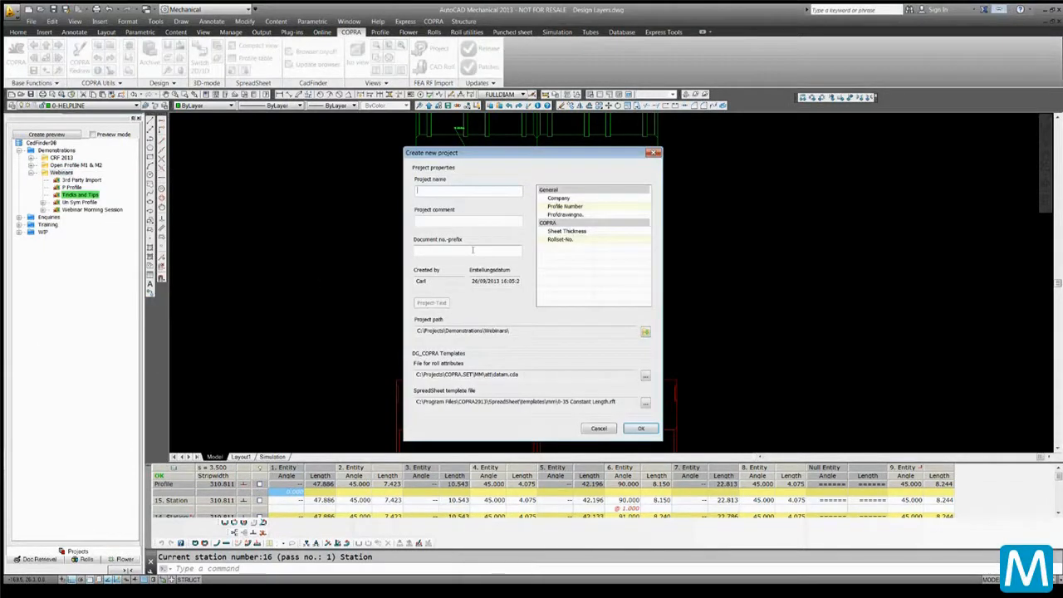
{"action": "type", "text": "Webinar "}
{"action": "type", "text": "Fin"}
{"action": "type", "text": "M Session"}
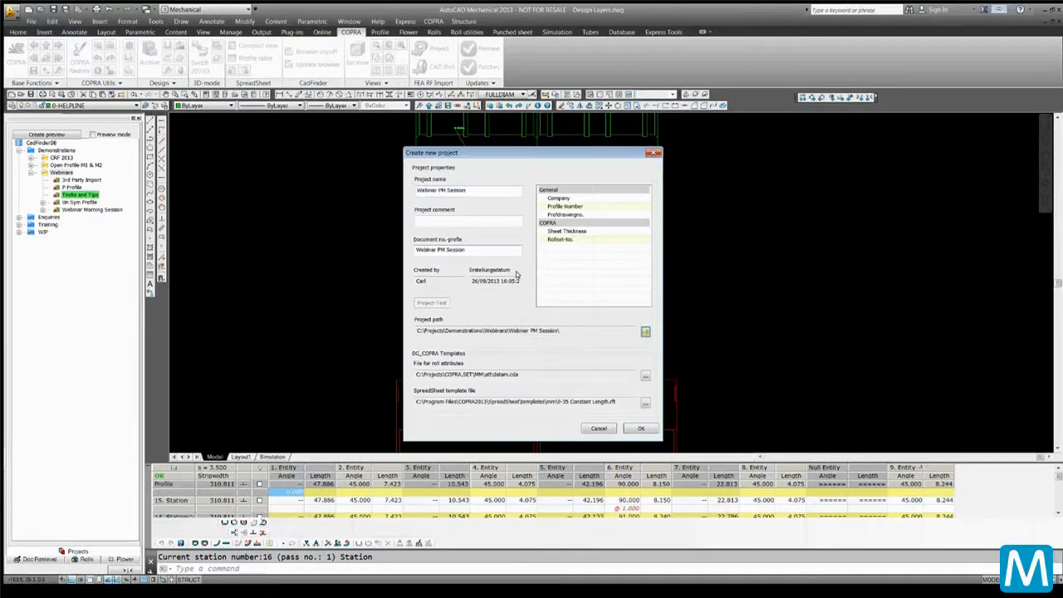
Enter project attributes: Company data M, Profile Number 12345, Profildrawingno. 457, Sheet Thickness 3.5, Rollset-No. 789
{"action": "left_click", "coordinate": [602, 198]}
{"action": "type", "text": "data M"}
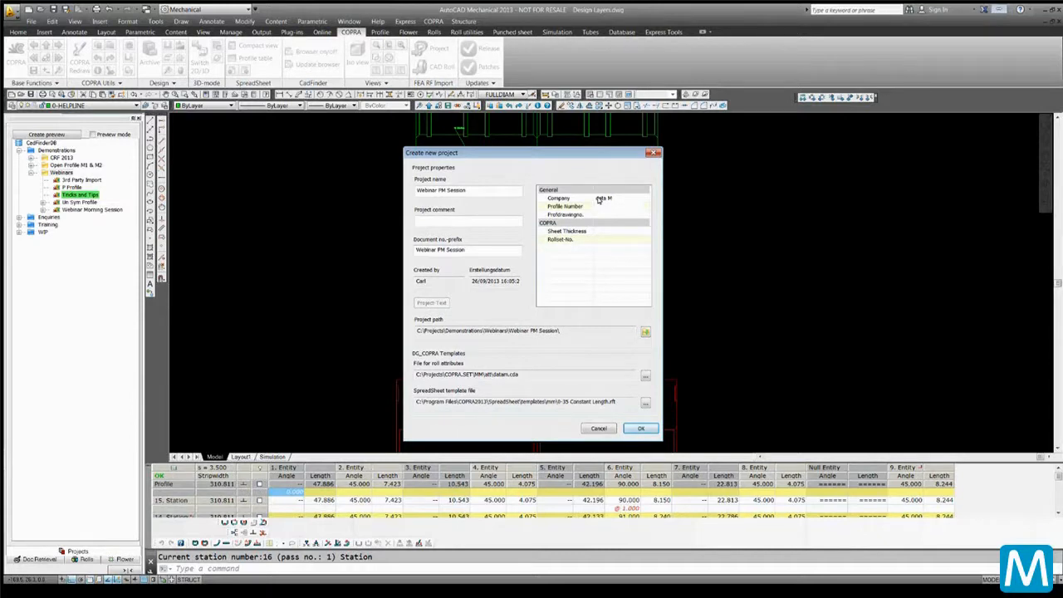
{"action": "key", "text": "Tab"}
{"action": "type", "text": "12345"}
{"action": "key", "text": "Tab"}
{"action": "type", "text": "45"}
{"action": "key", "text": "Return"}
{"action": "key", "text": "Tab"}
{"action": "type", "text": "3"}
{"action": "key", "text": "Return"}
{"action": "key", "text": "Tab"}
{"action": "type", "text": "789"}
Set the project comment to "PM Demo"
{"action": "key", "text": "shift+Tab"}
{"action": "left_click", "coordinate": [469, 220]}
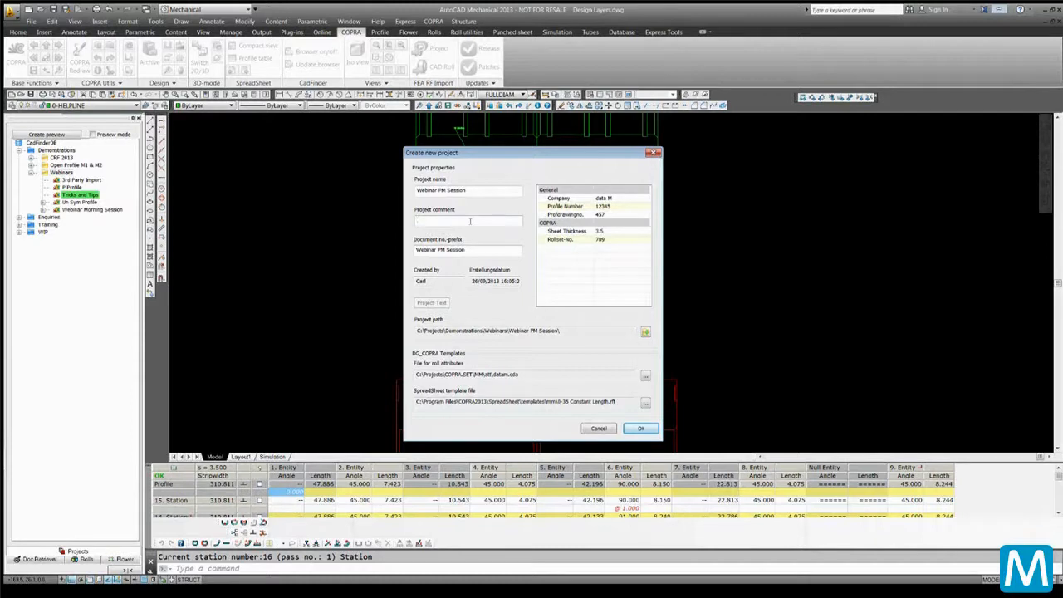
{"action": "type", "text": "PM Demo"}
Confirm the default spreadsheet template file and create the project
{"action": "left_click", "coordinate": [645, 402]}
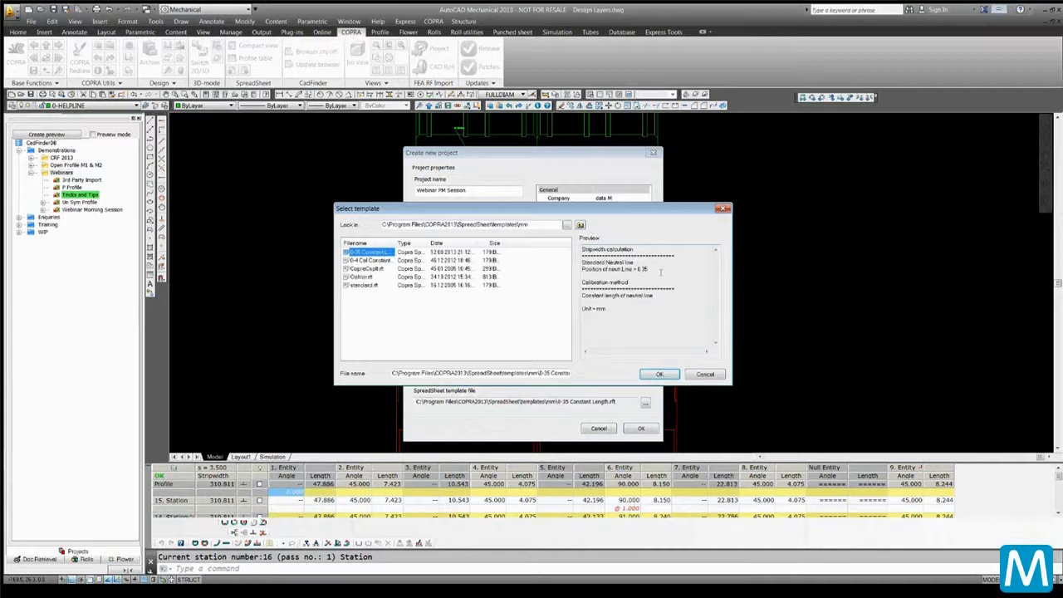
{"action": "left_click", "coordinate": [660, 375]}
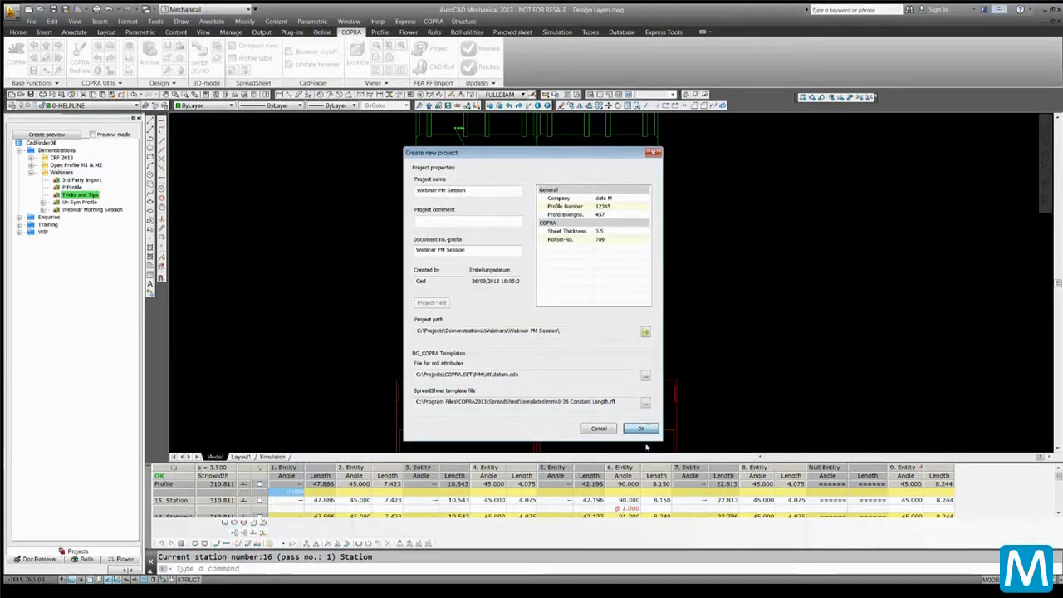
{"action": "left_click", "coordinate": [640, 428]}
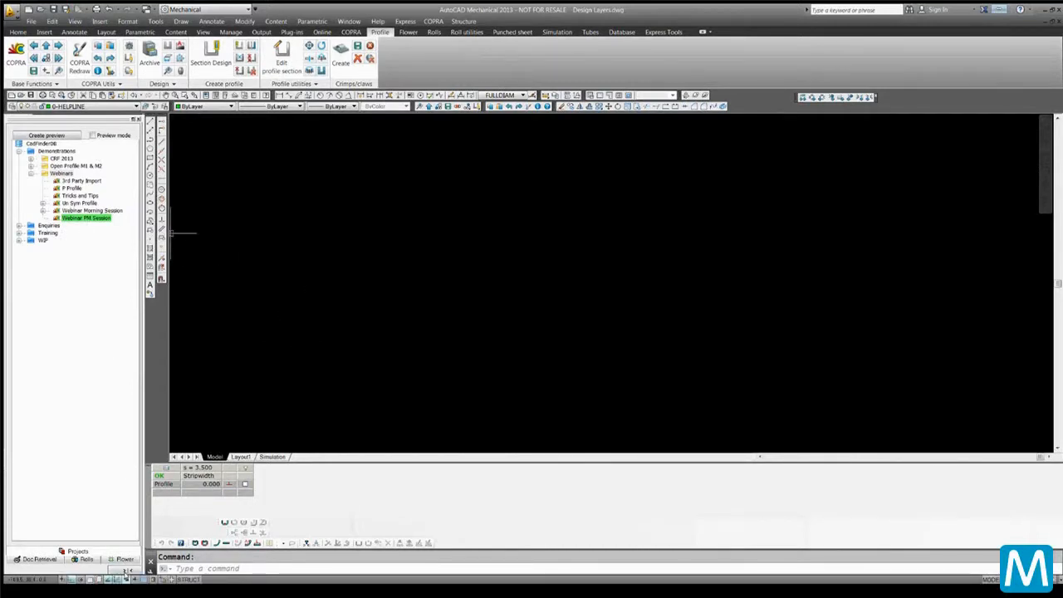
Create a new sub-project named "Correspondence" inside the Webinar PM Session project
{"action": "left_click", "coordinate": [128, 570]}
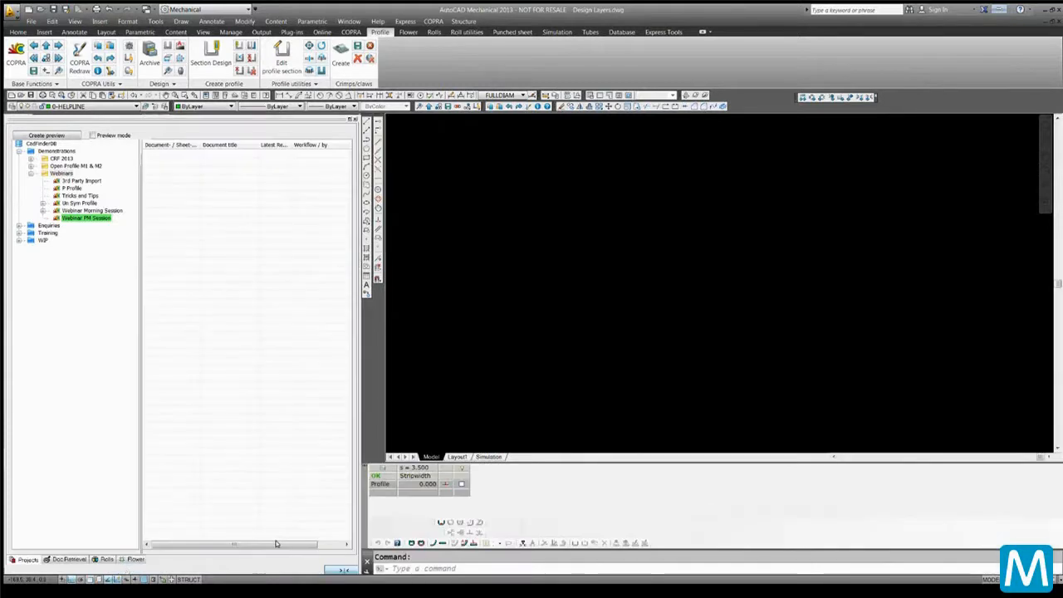
{"action": "right_click", "coordinate": [95, 218]}
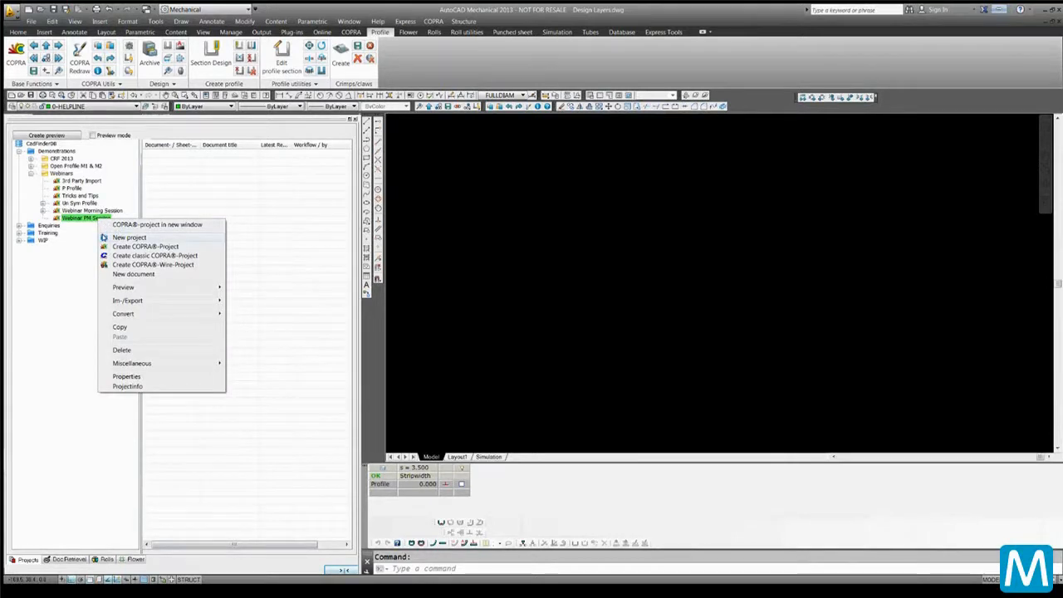
{"action": "left_click", "coordinate": [124, 237]}
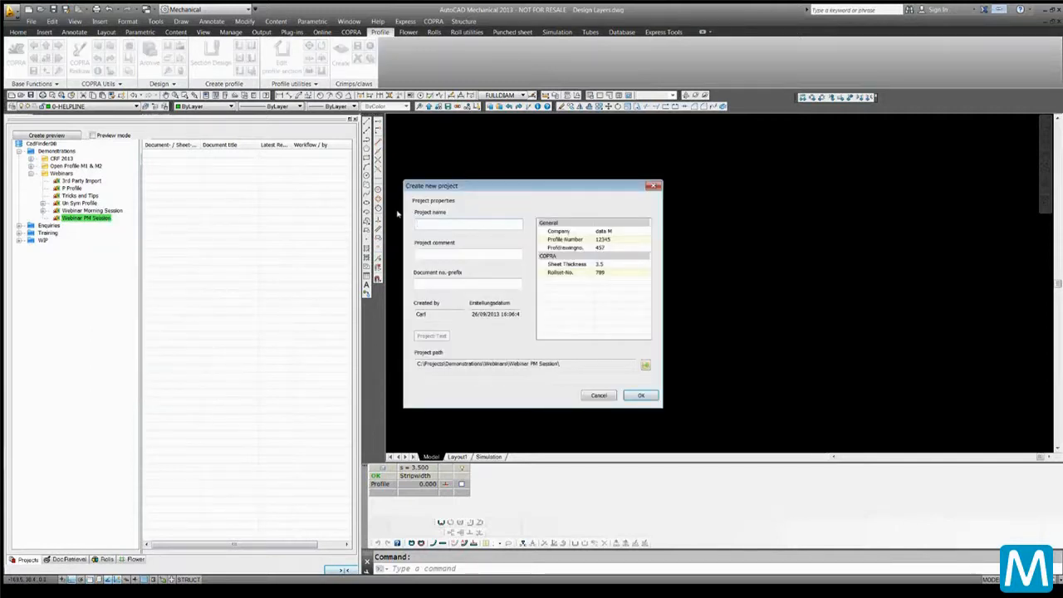
{"action": "type", "text": "Corresponda"}
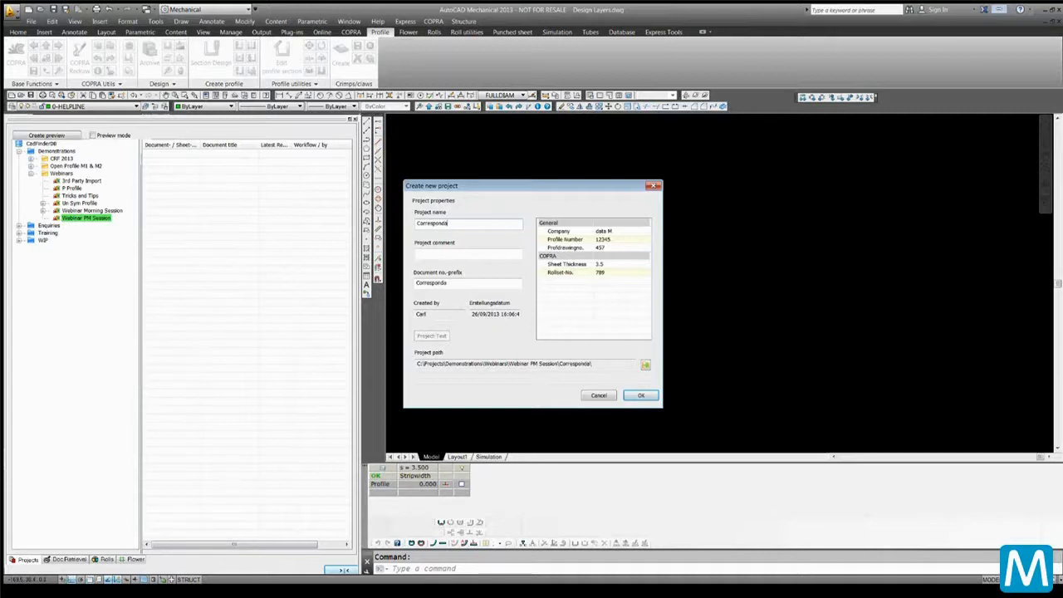
{"action": "type", "text": "nce"}
{"action": "left_click_drag", "start_coordinate": [599, 367], "coordinate": [417, 366]}
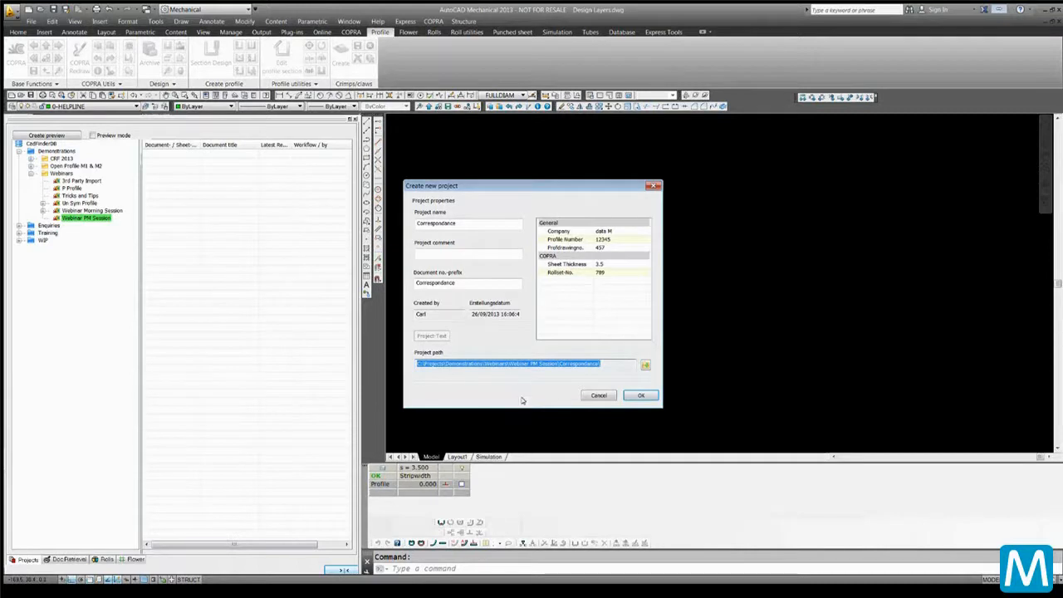
{"action": "left_click", "coordinate": [638, 395]}
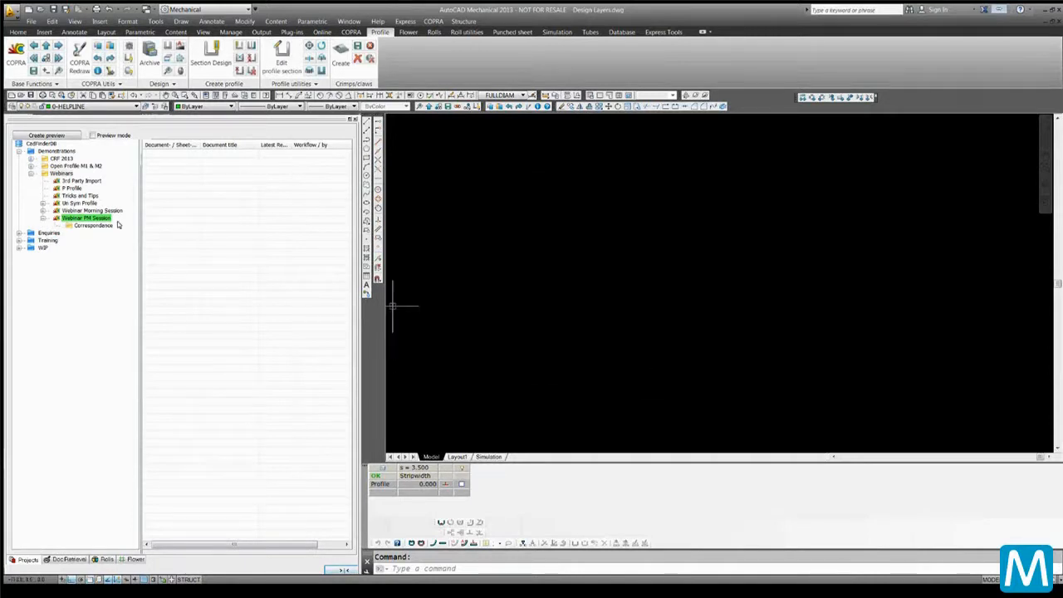
Add Star.dwg from the Documents library to the Correspondence project and accept its title block data
{"action": "left_click", "coordinate": [93, 226]}
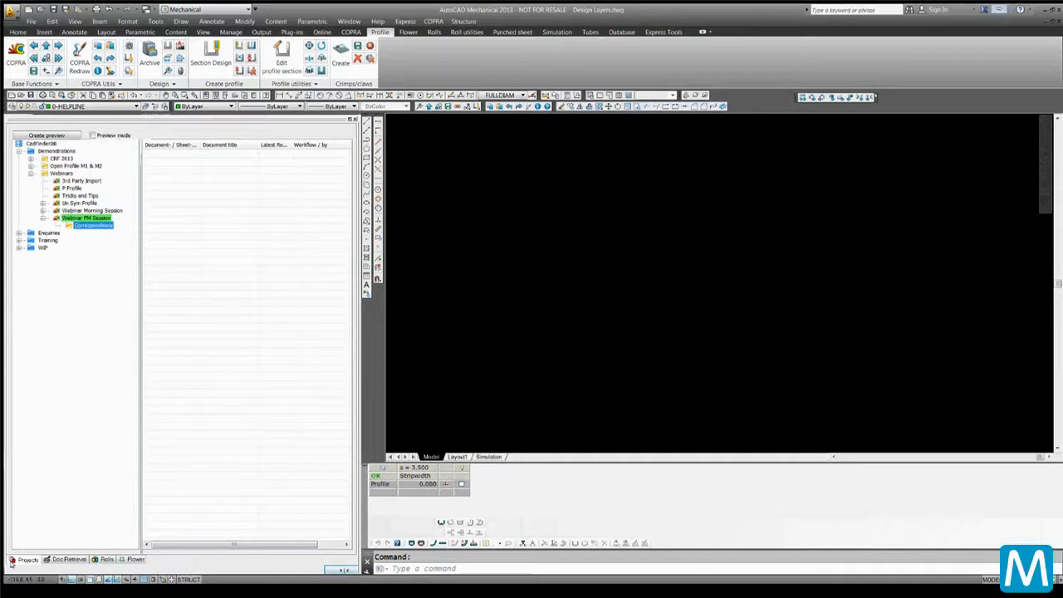
{"action": "left_click", "coordinate": [63, 594]}
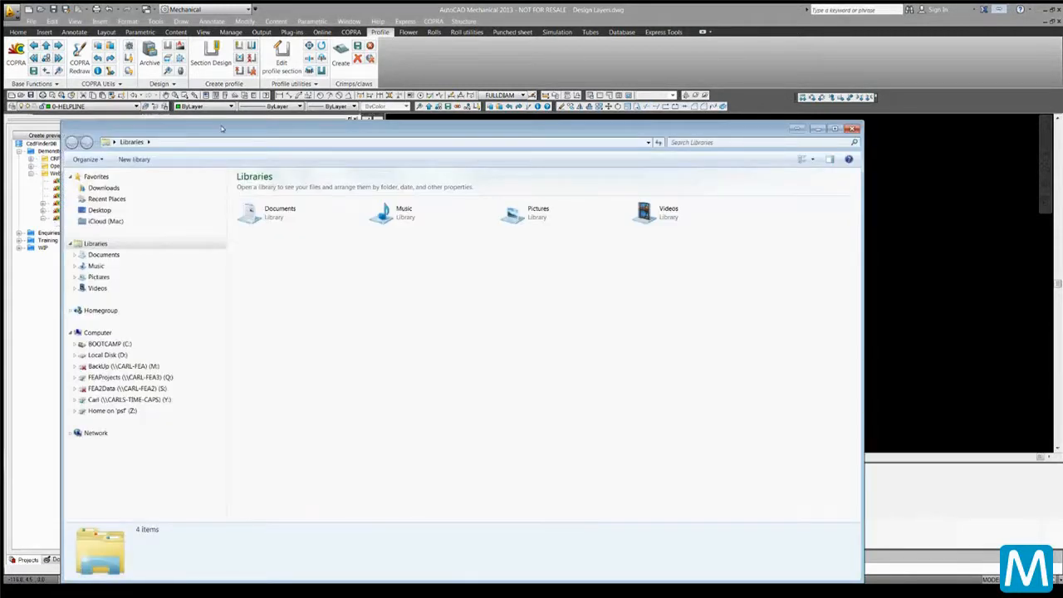
{"action": "left_click_drag", "start_coordinate": [221, 125], "coordinate": [556, 145]}
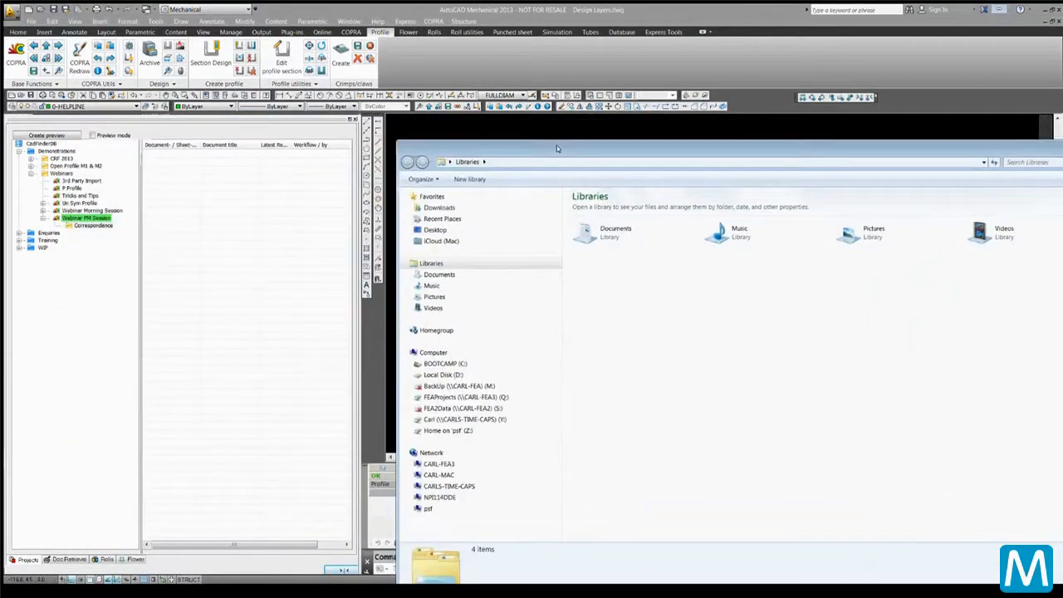
{"action": "left_click", "coordinate": [448, 278]}
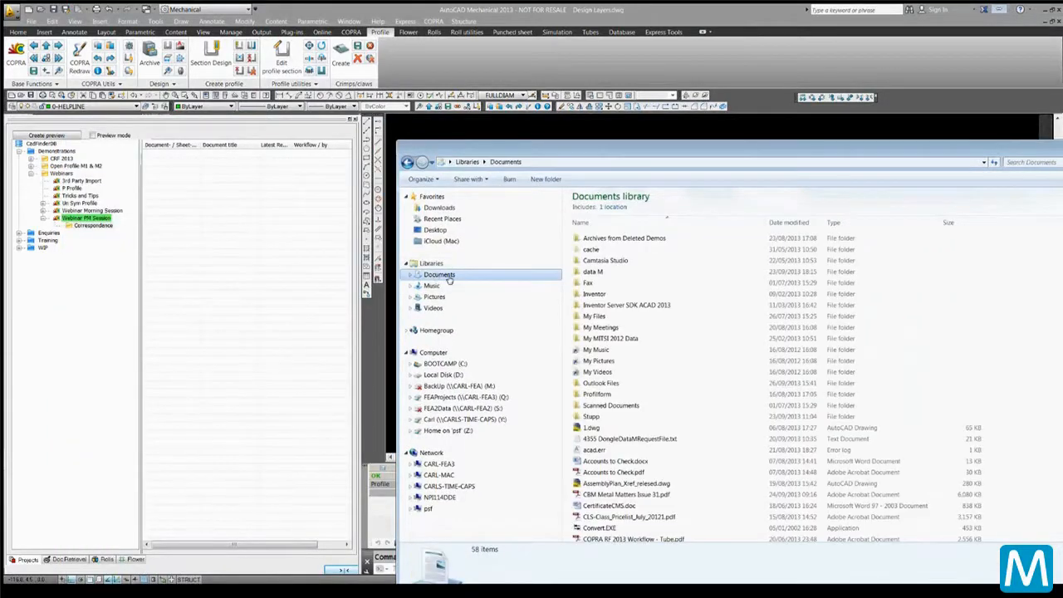
{"action": "left_click", "coordinate": [719, 416]}
{"action": "scroll", "coordinate": [721, 414], "scroll_direction": "down", "scroll_amount": 5}
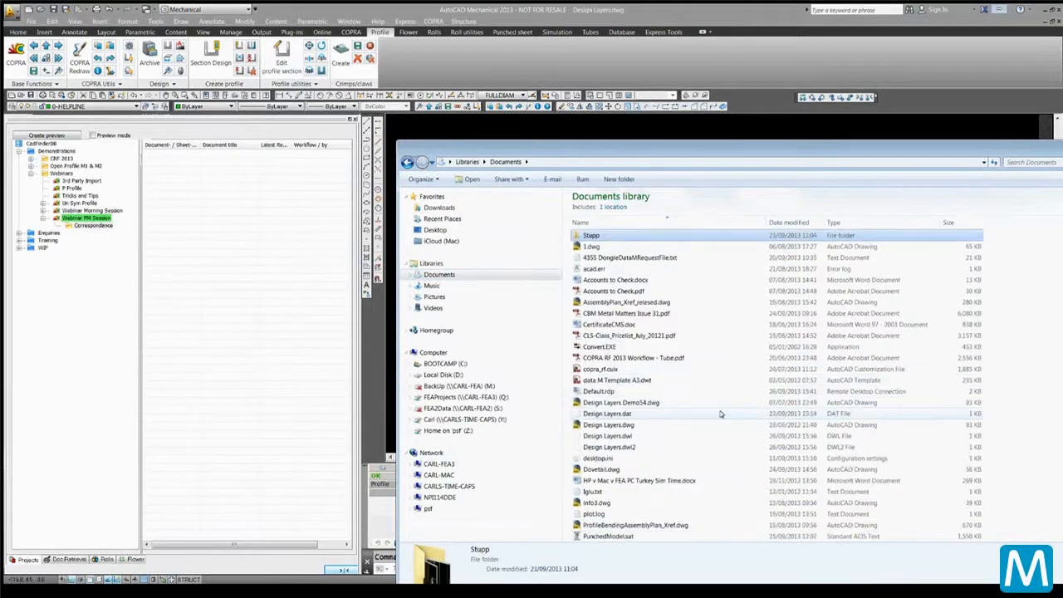
{"action": "scroll", "coordinate": [721, 414], "scroll_direction": "down", "scroll_amount": 5}
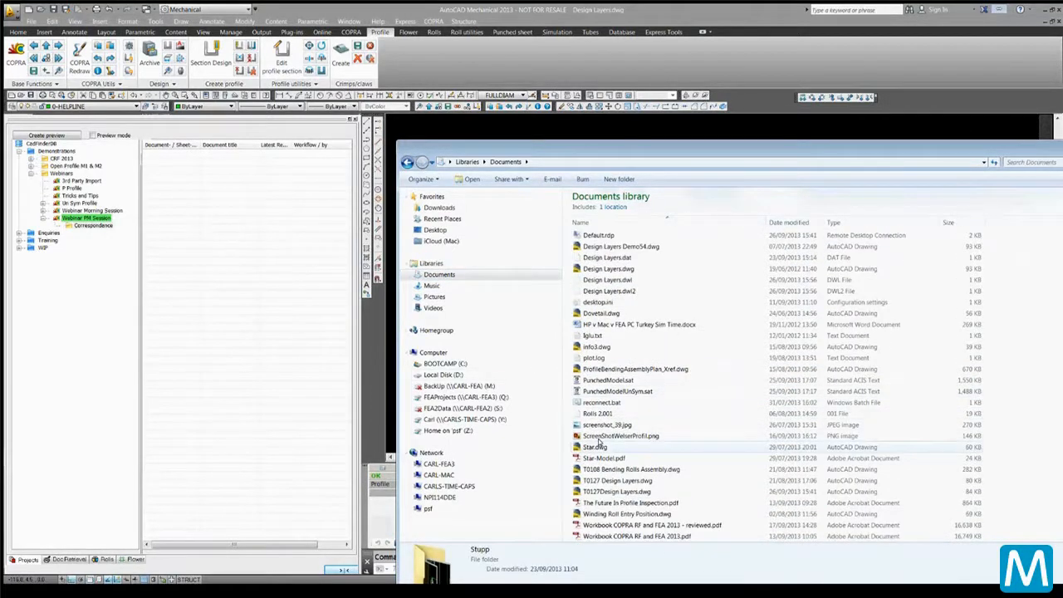
{"action": "left_click_drag", "start_coordinate": [602, 445], "coordinate": [443, 432]}
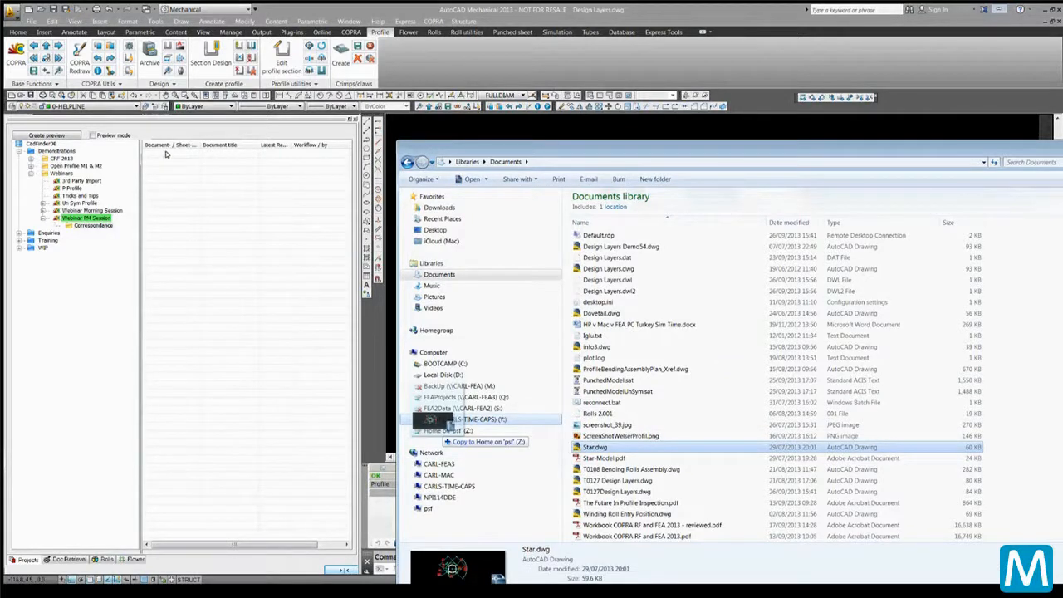
{"action": "left_click_drag", "start_coordinate": [165, 154], "coordinate": [166, 157]}
{"action": "left_click", "coordinate": [504, 412]}
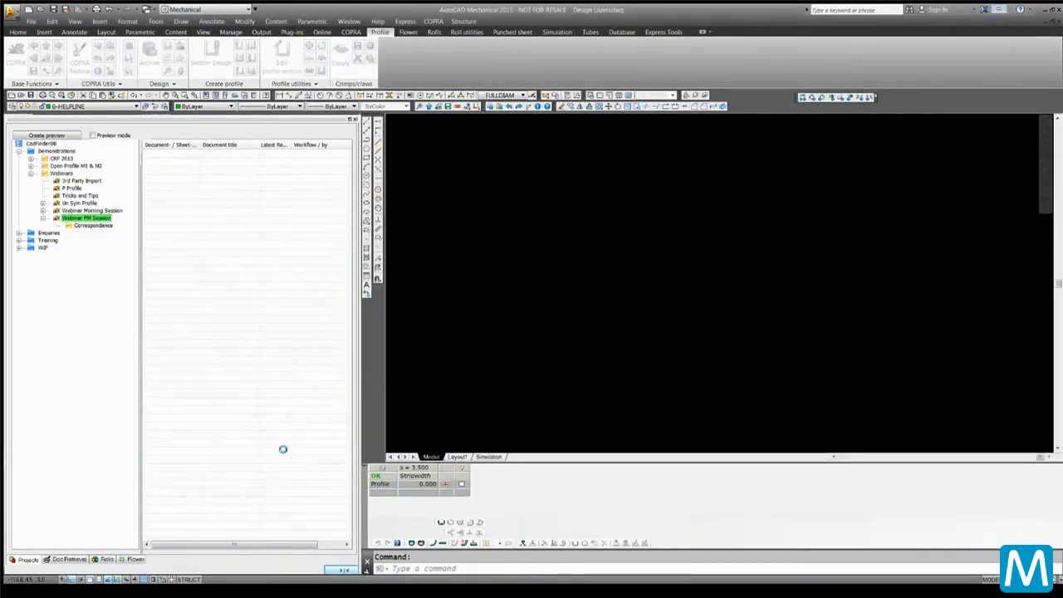
Add FEA Comparison.JPG from the Pictures library to the Correspondence project and accept its title block data
{"action": "left_click", "coordinate": [68, 589]}
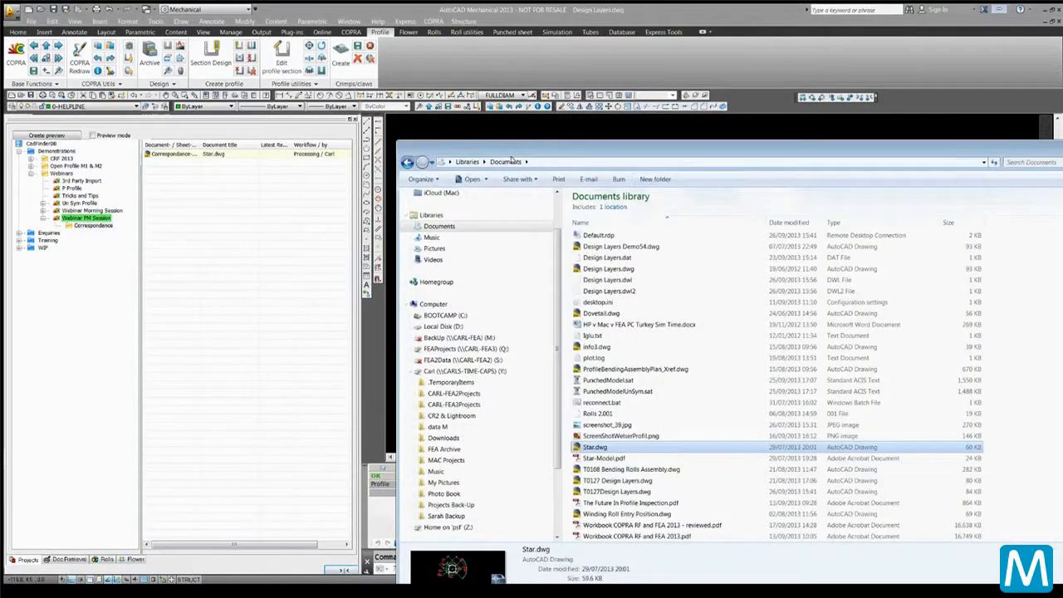
{"action": "left_click", "coordinate": [444, 251]}
{"action": "left_click_drag", "start_coordinate": [654, 326], "coordinate": [185, 164]}
{"action": "left_click", "coordinate": [106, 94]}
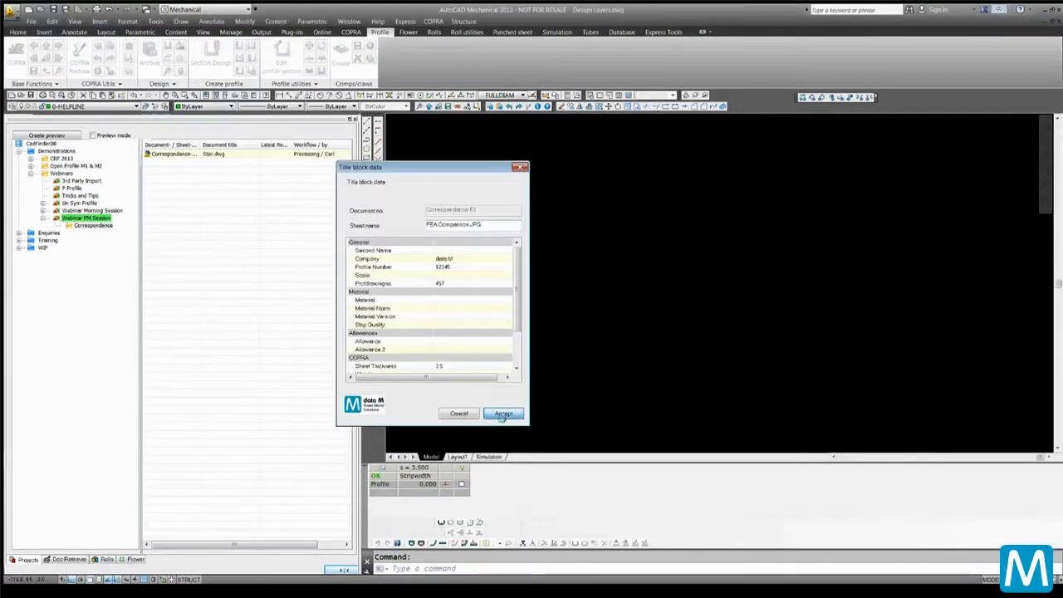
{"action": "left_click", "coordinate": [504, 413]}
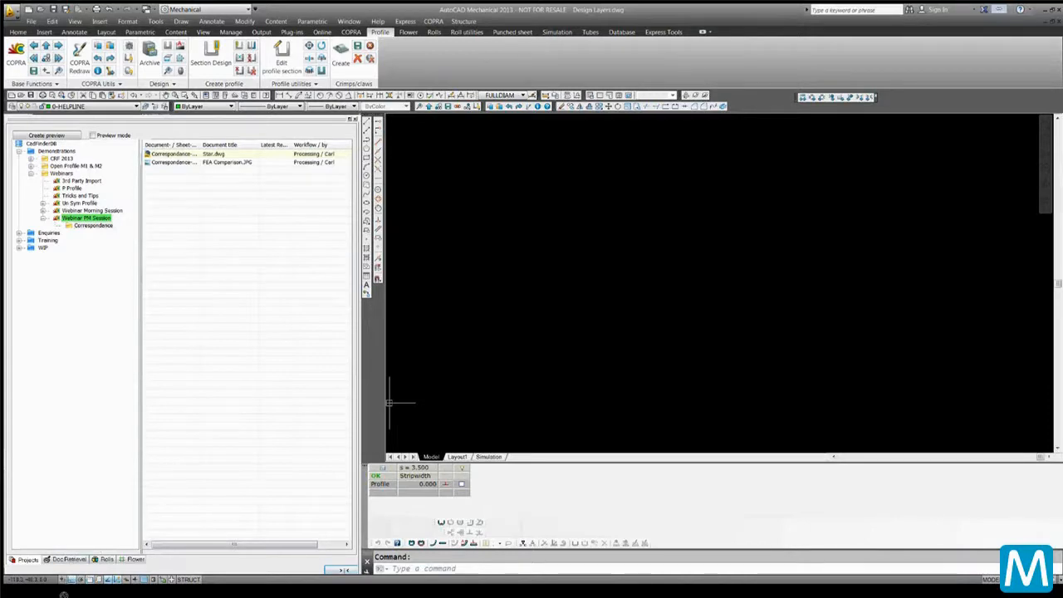
Add COPRA RF 2013 Workflow - Tube.pdf from the Documents library to the project and accept its title block data
{"action": "left_click", "coordinate": [64, 595]}
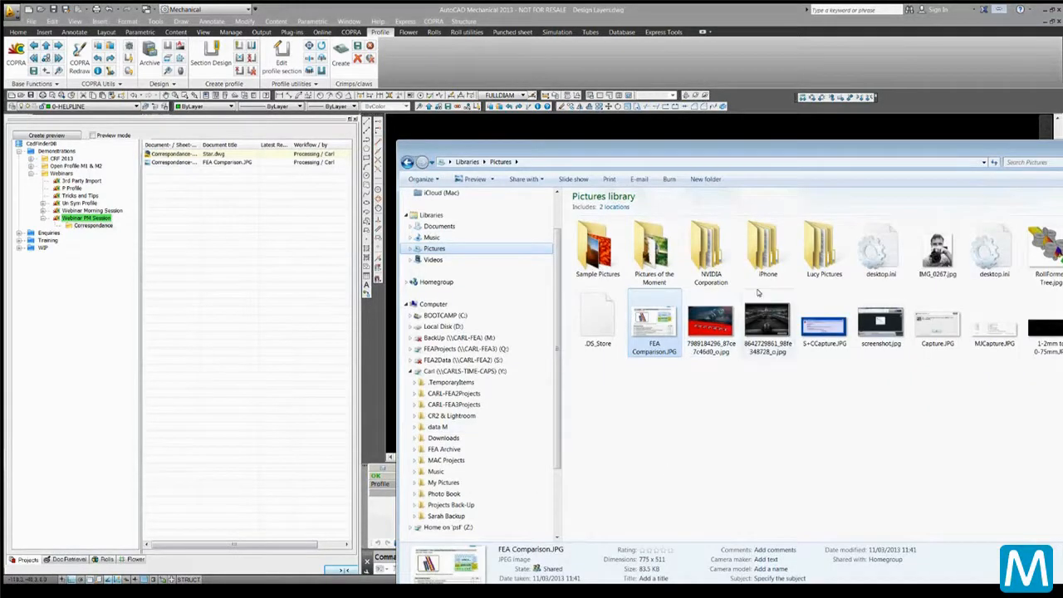
{"action": "mouse_move", "coordinate": [805, 148]}
{"action": "left_mouse_down"}
{"action": "mouse_move", "coordinate": [486, 218]}
{"action": "mouse_move", "coordinate": [491, 228]}
{"action": "mouse_move", "coordinate": [812, 164]}
{"action": "left_mouse_up"}
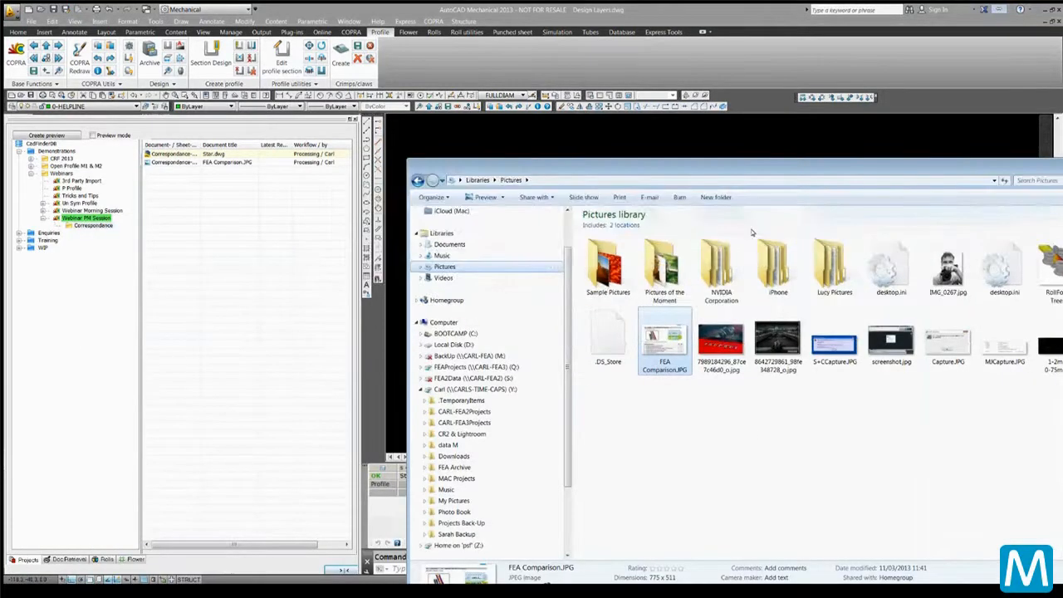
{"action": "left_click", "coordinate": [449, 244]}
{"action": "scroll", "coordinate": [572, 333], "scroll_direction": "down", "scroll_amount": 1}
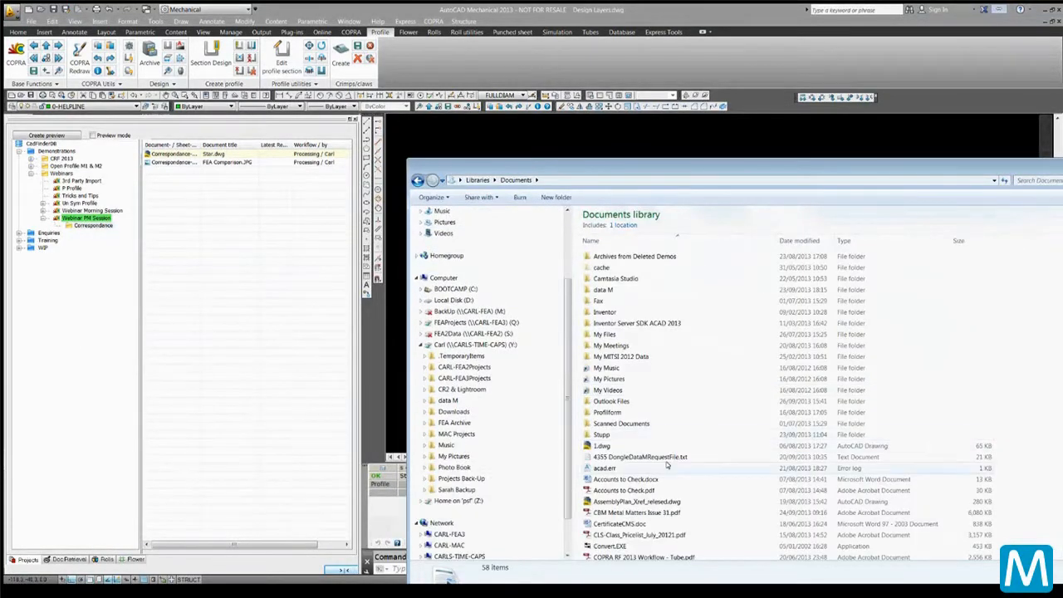
{"action": "left_click", "coordinate": [665, 555]}
{"action": "left_click_drag", "start_coordinate": [395, 429], "coordinate": [188, 166]}
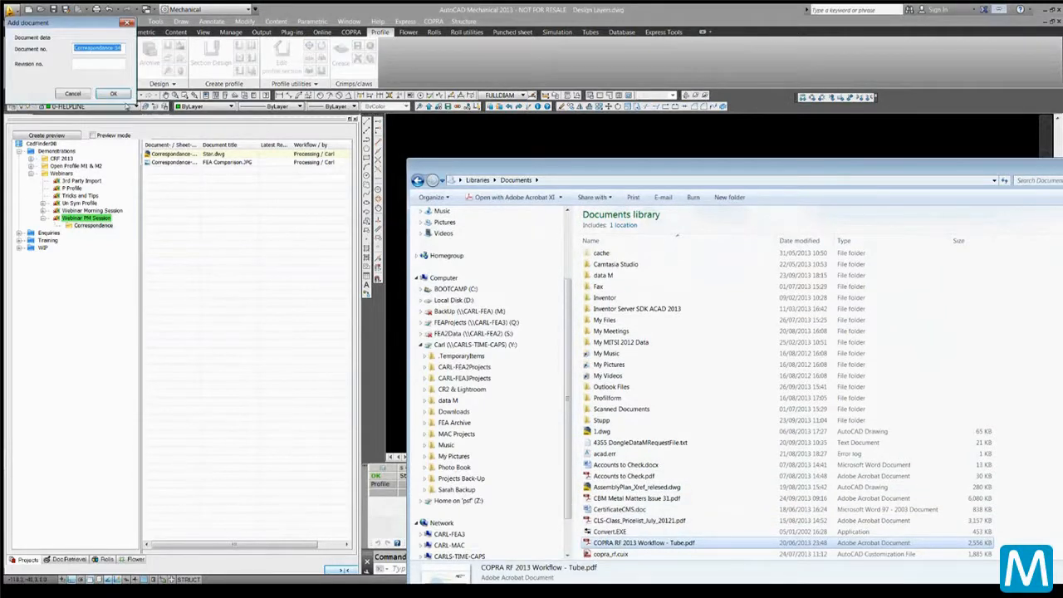
{"action": "left_click", "coordinate": [117, 93]}
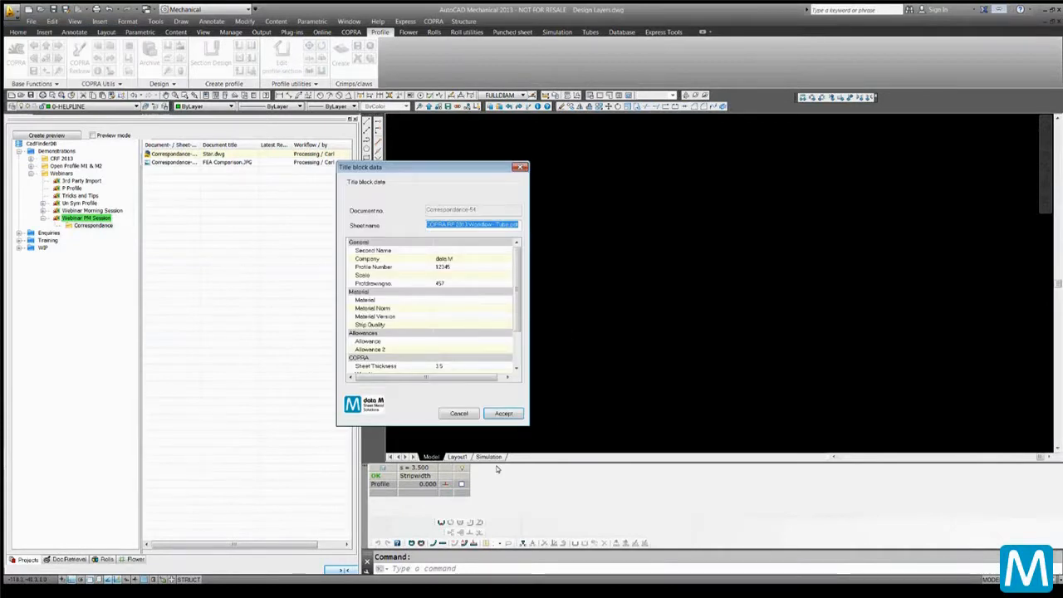
{"action": "left_click", "coordinate": [503, 412]}
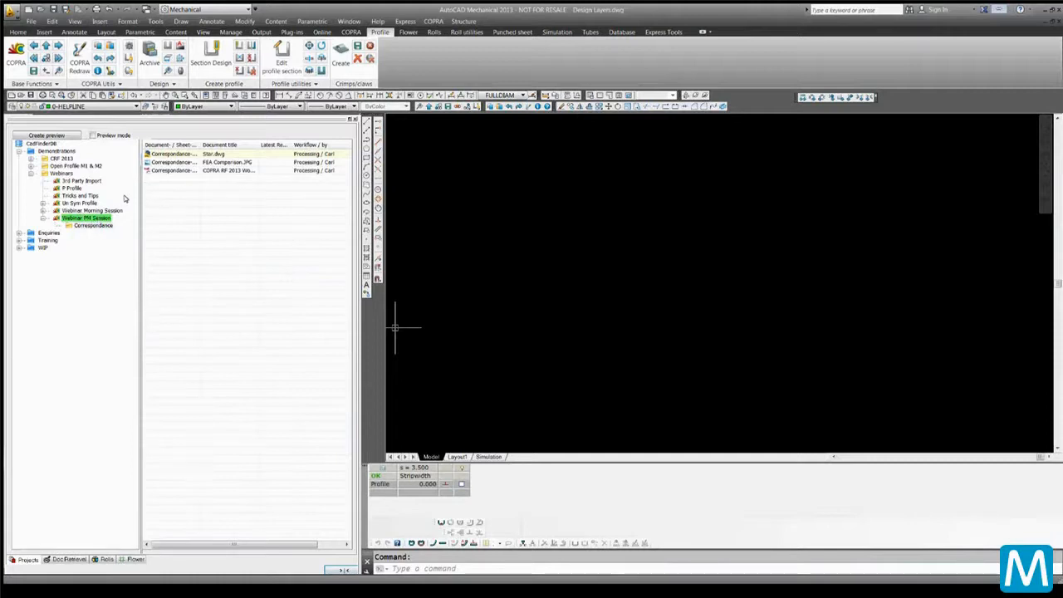
Open the FEA Comparison.JPG document from the project's document list
{"action": "double_click", "coordinate": [172, 162]}
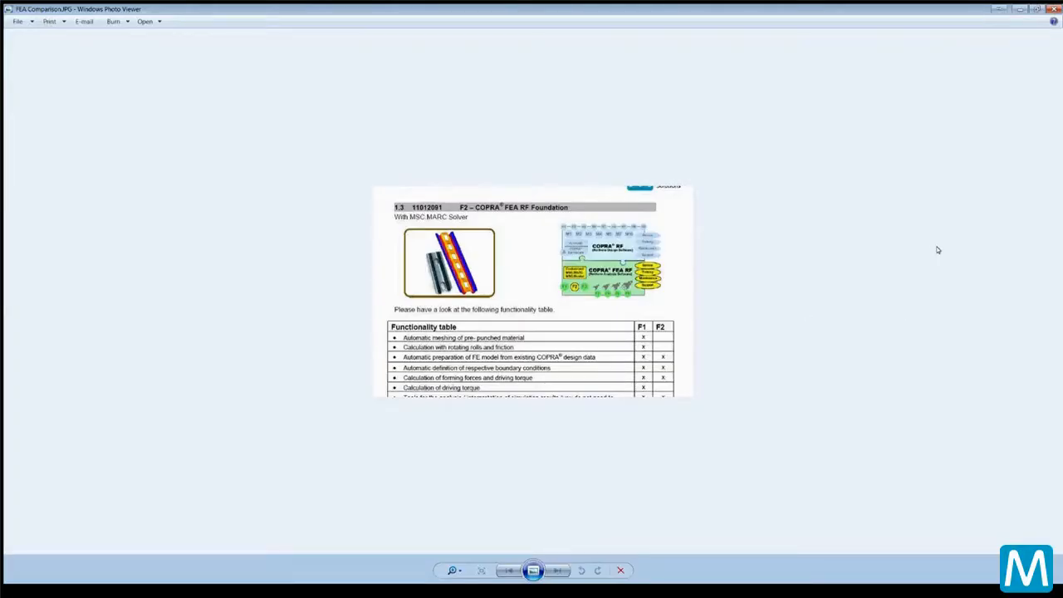
Close the photo viewer and scroll through the pages of the COPRA RF 2013 Workflow - Tube PDF
{"action": "left_click", "coordinate": [1051, 9]}
{"action": "left_click", "coordinate": [103, 575]}
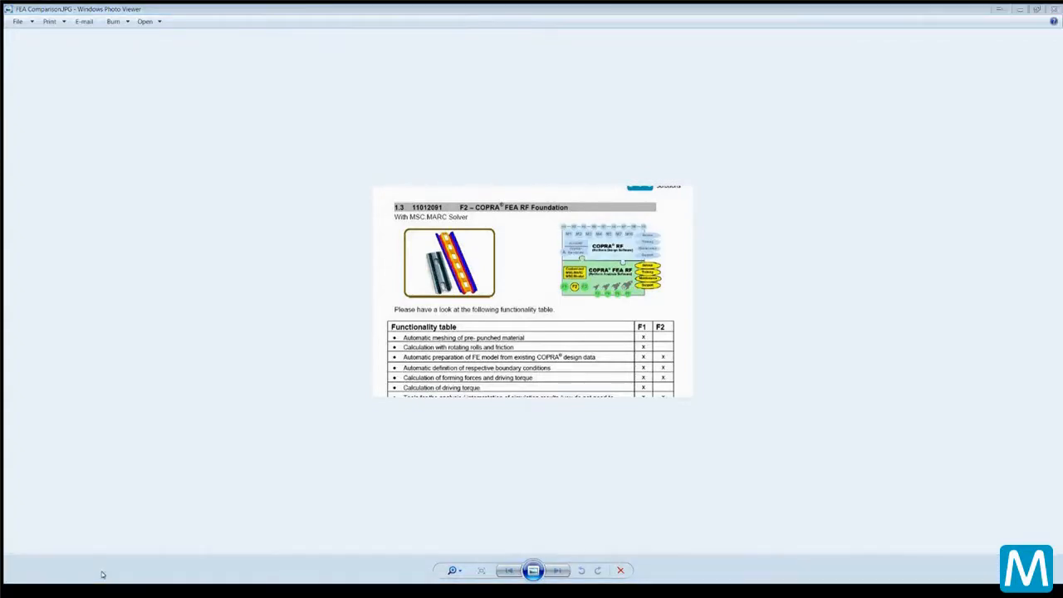
{"action": "left_click", "coordinate": [176, 169]}
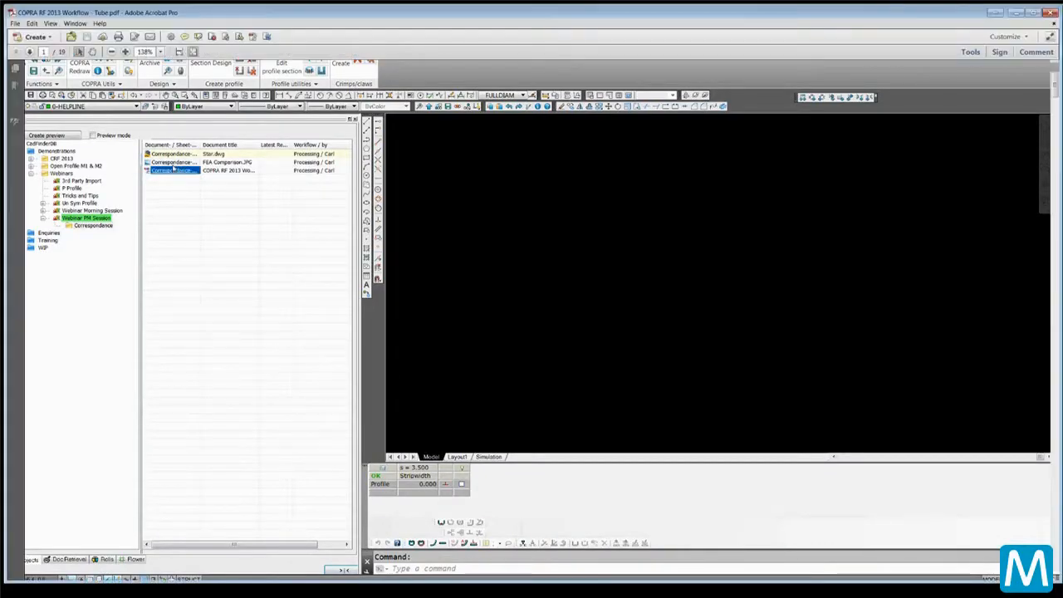
{"action": "scroll", "coordinate": [408, 416], "scroll_direction": "down", "scroll_amount": 2}
{"action": "scroll", "coordinate": [407, 418], "scroll_direction": "down", "scroll_amount": 1}
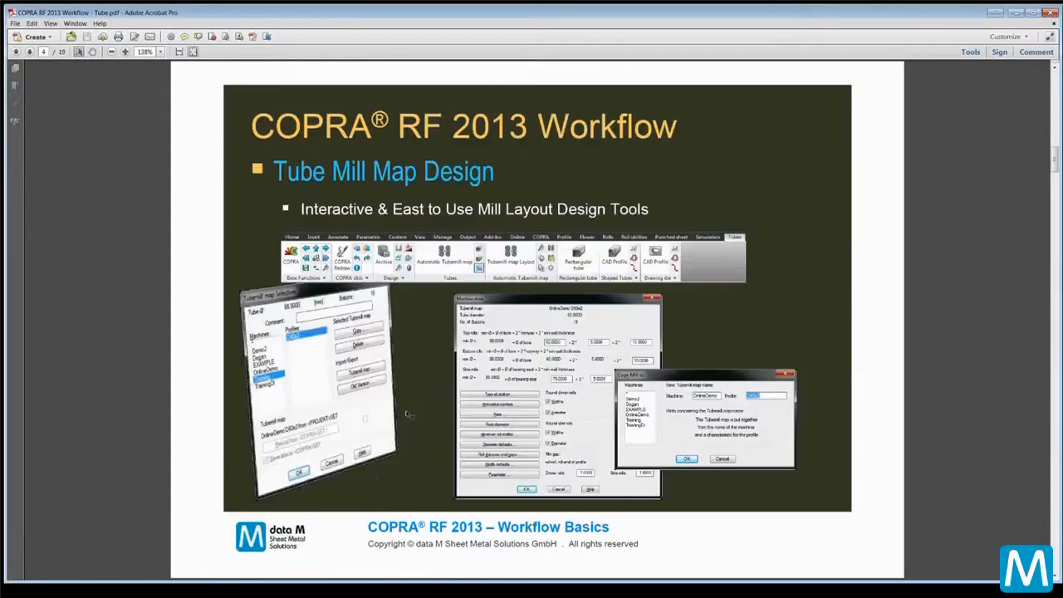
{"action": "scroll", "coordinate": [407, 418], "scroll_direction": "up", "scroll_amount": 1}
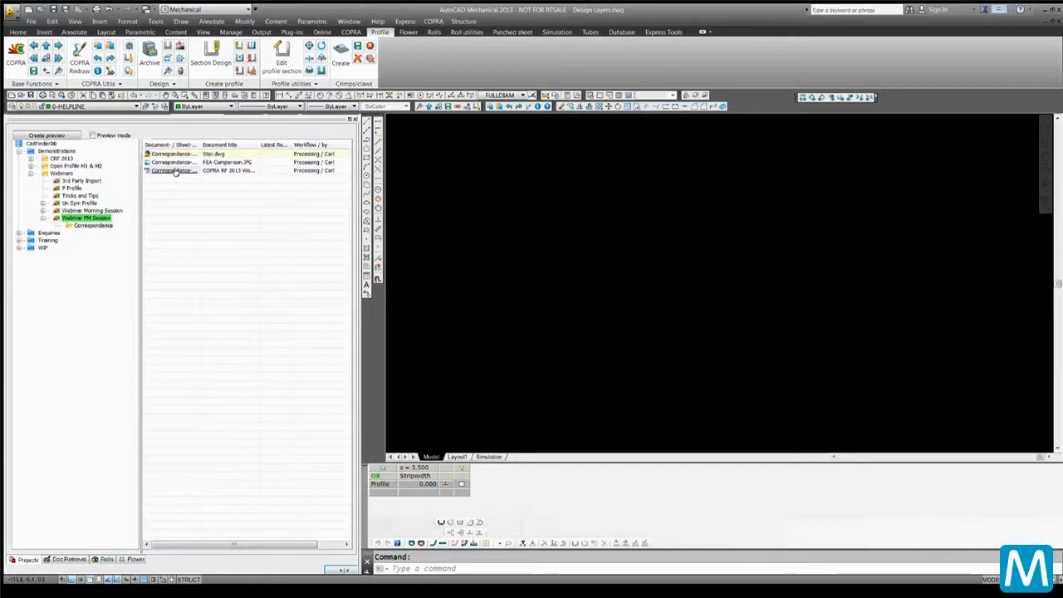
{"action": "right_click", "coordinate": [174, 171]}
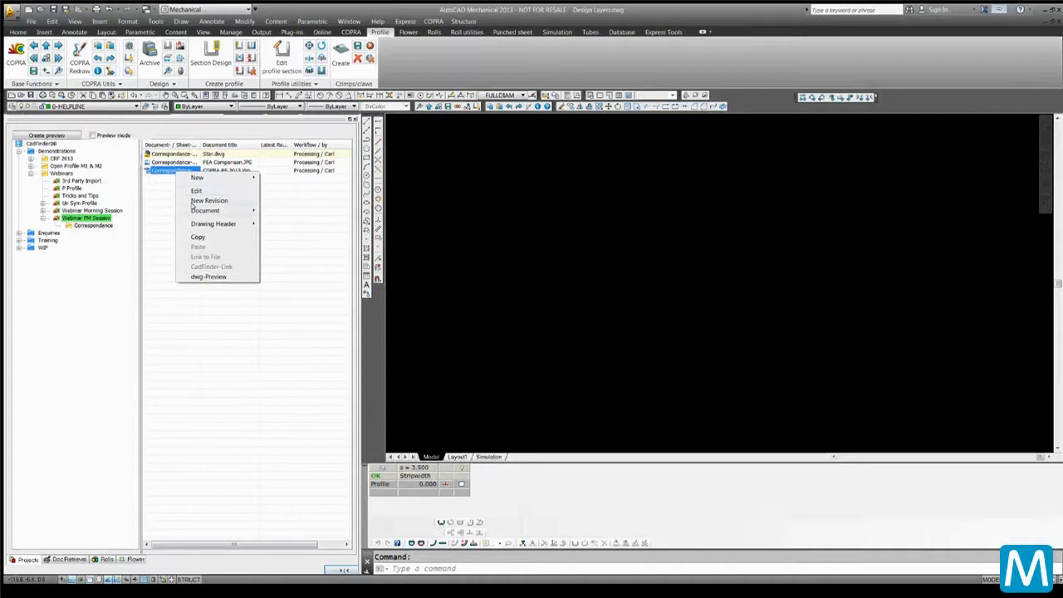
{"action": "mouse_move", "coordinate": [192, 209]}
{"action": "left_click", "coordinate": [179, 333]}
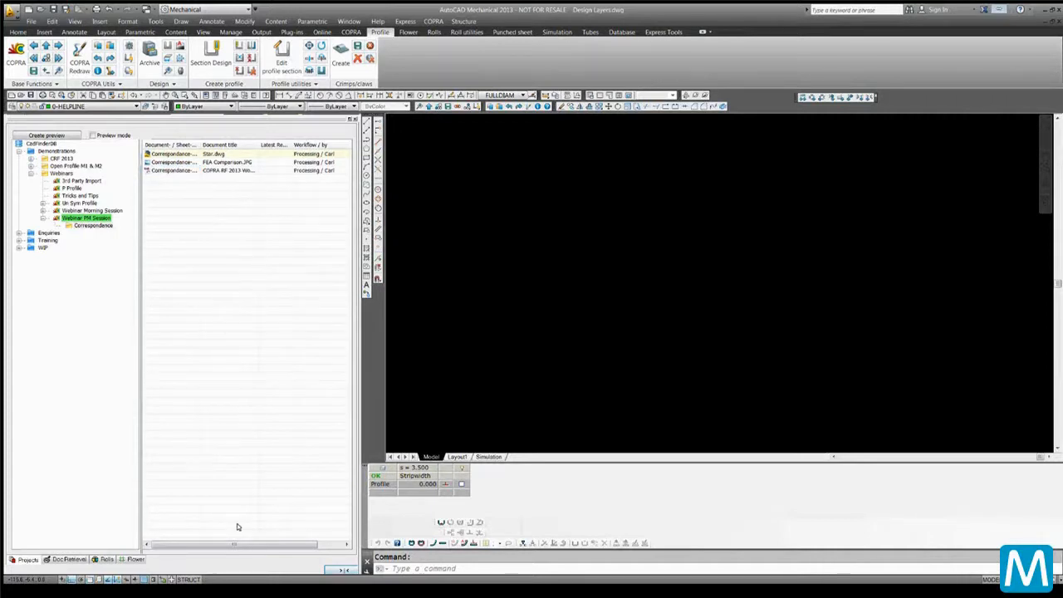
Collapse the CadFinder panel and import Un-Sym1.sat from the Desktop with the IMPORT command
{"action": "left_click", "coordinate": [341, 570]}
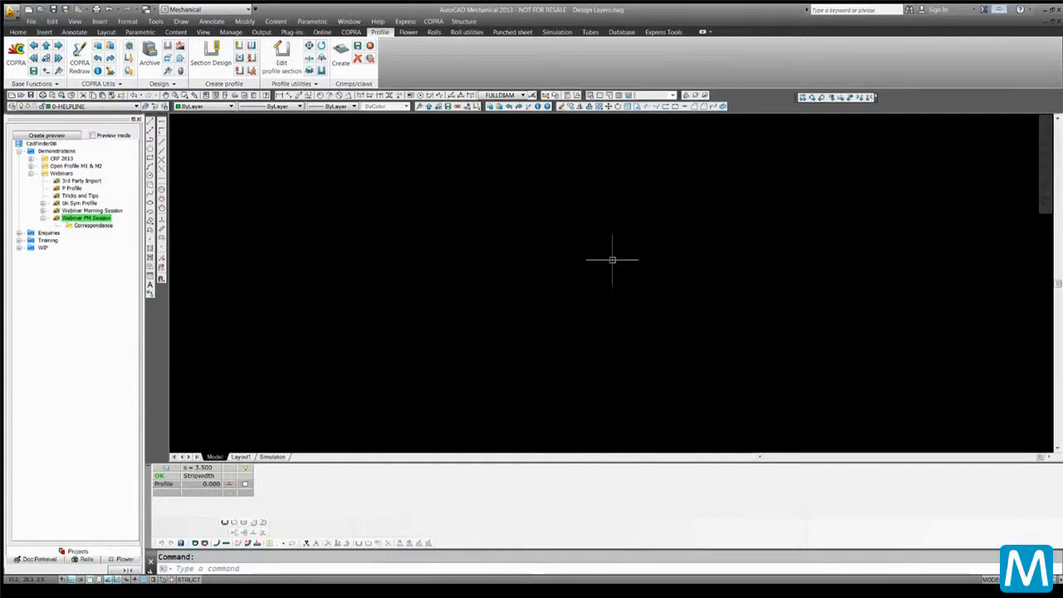
{"action": "type", "text": "import"}
{"action": "key", "text": "Return"}
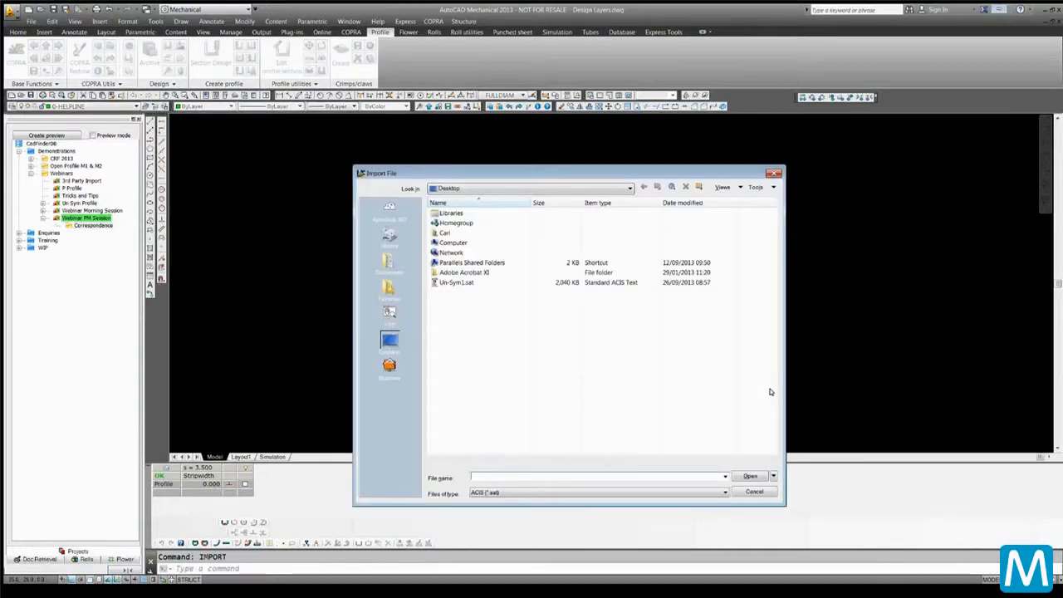
{"action": "left_click", "coordinate": [459, 284]}
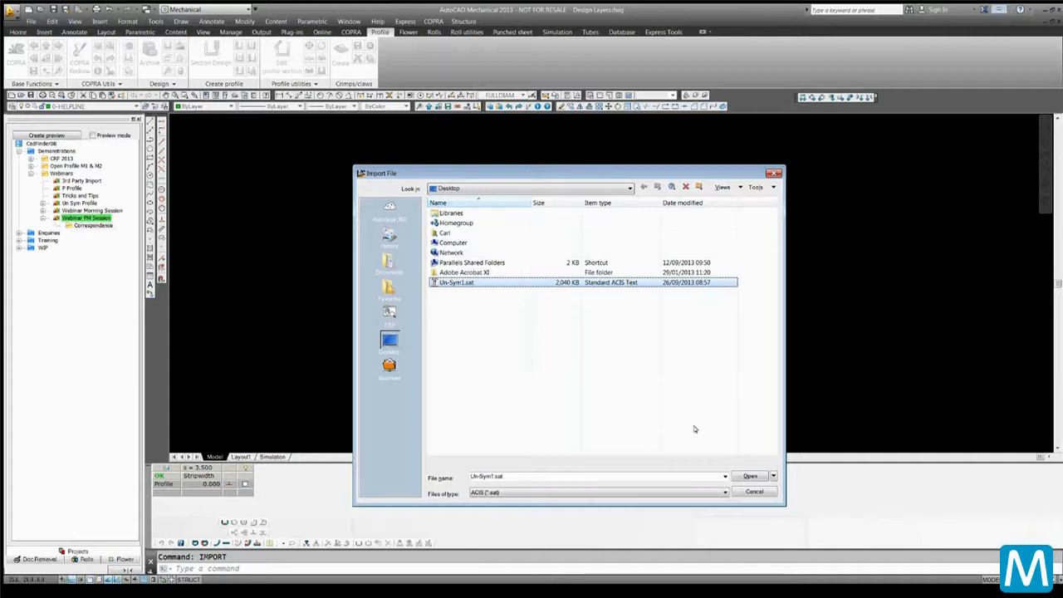
{"action": "double_click", "coordinate": [506, 282]}
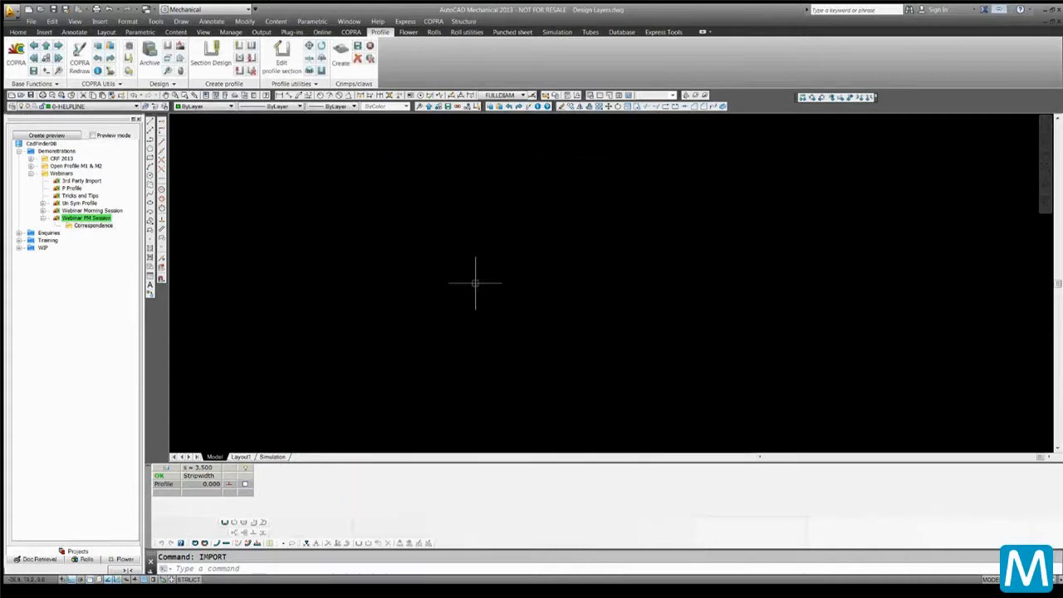
Create a 2D profile from the imported 3D model by running Import profile and picking the section's end face
{"action": "middle_click", "coordinate": [435, 276]}
{"action": "middle_click", "coordinate": [436, 276]}
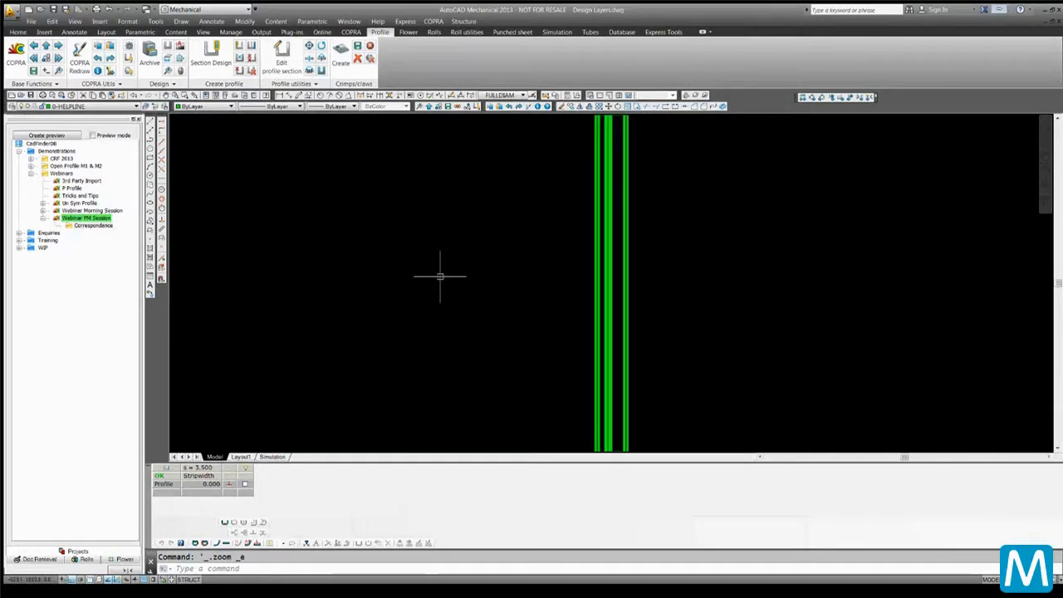
{"action": "scroll", "coordinate": [441, 275], "scroll_direction": "down", "scroll_amount": 2}
{"action": "type", "text": "88"}
{"action": "key", "text": "Return"}
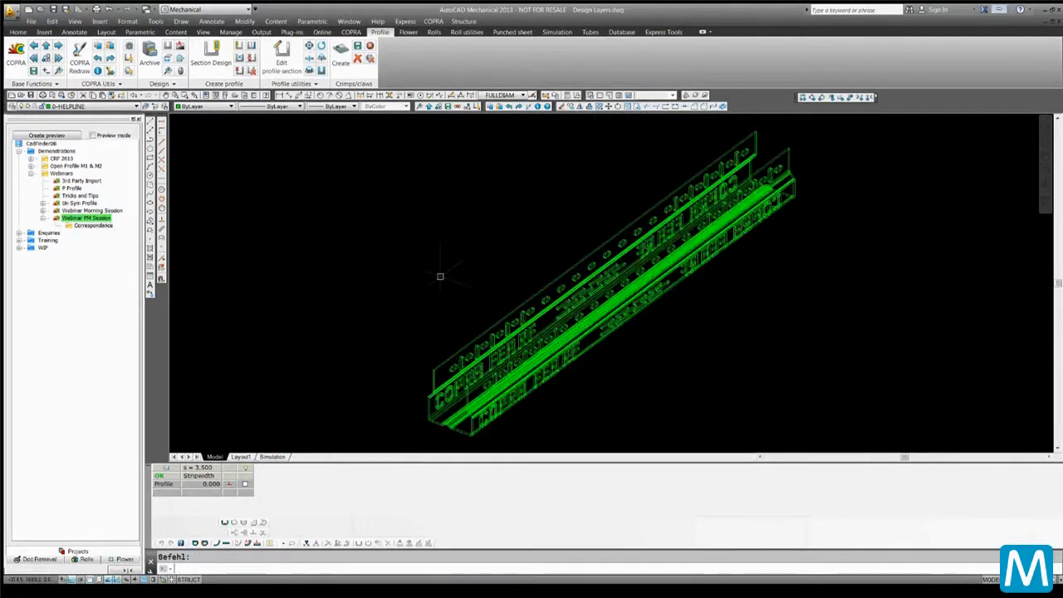
{"action": "scroll", "coordinate": [442, 315], "scroll_direction": "up", "scroll_amount": 5}
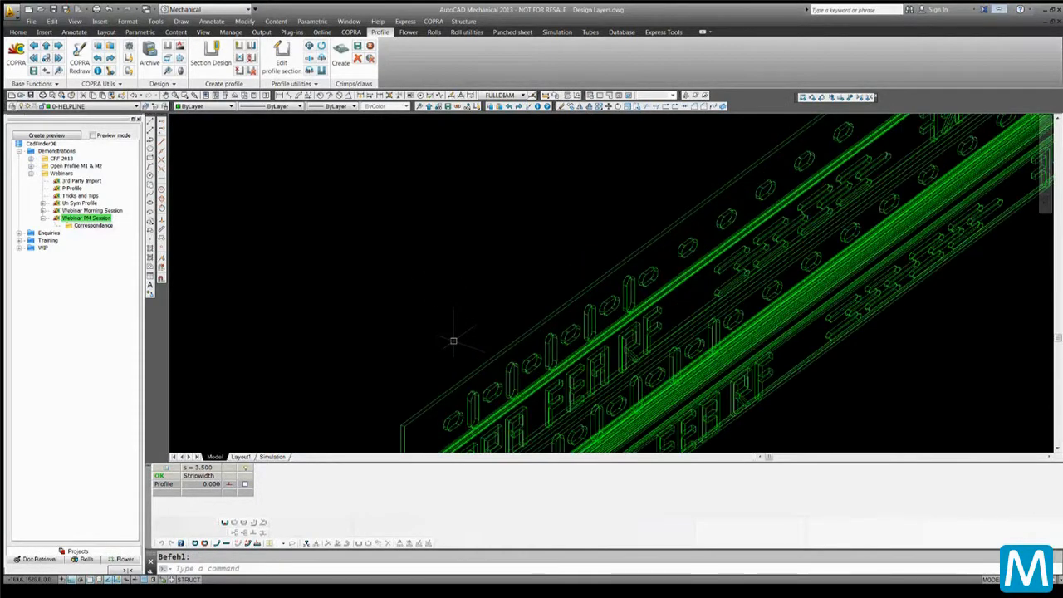
{"action": "middle_click_drag", "start_coordinate": [443, 229], "coordinate": [499, 273], "text": "shift"}
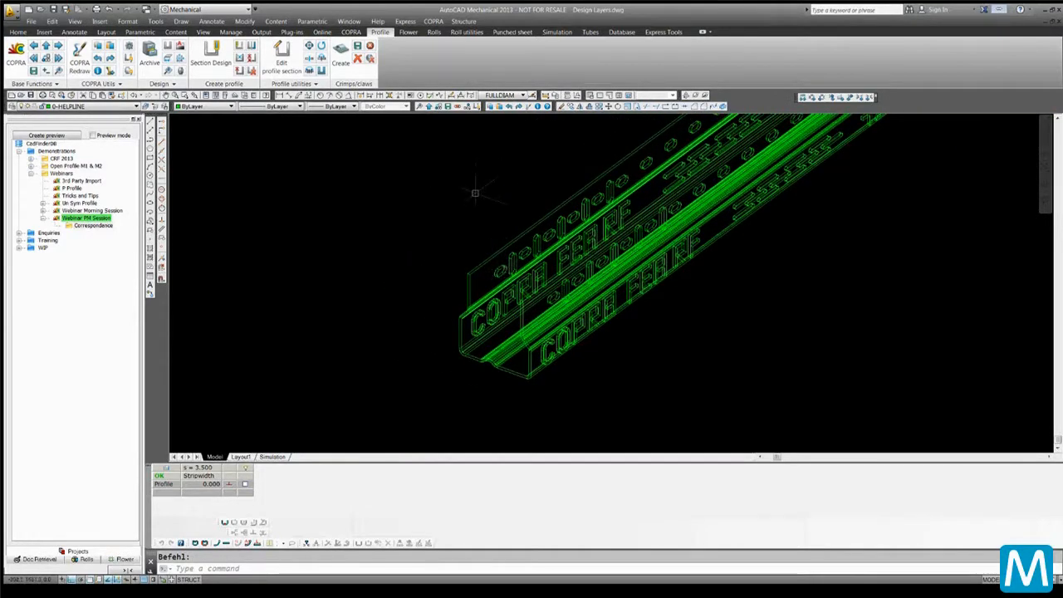
{"action": "left_click", "coordinate": [513, 31]}
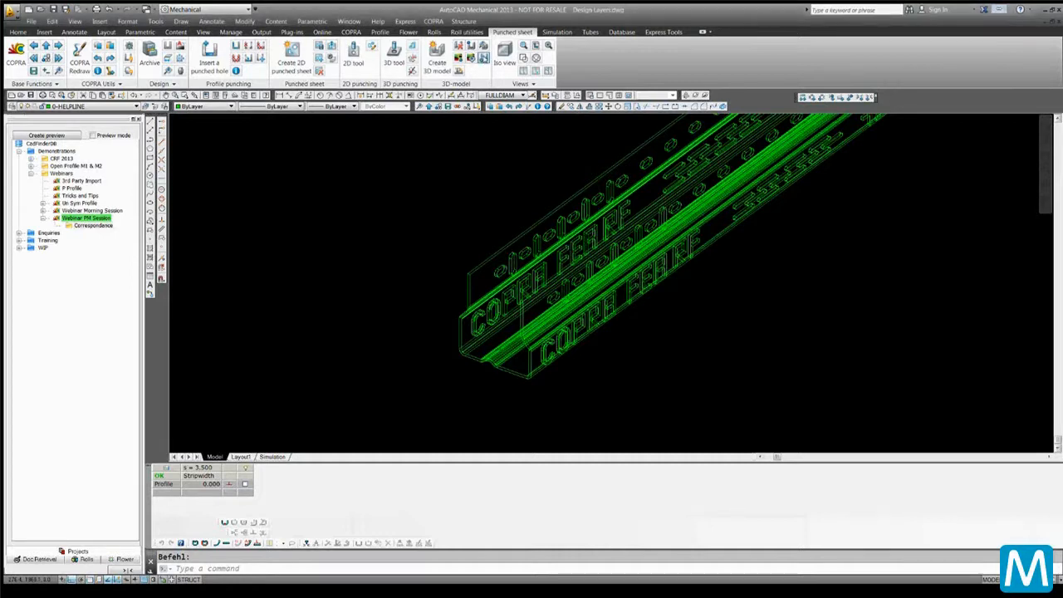
{"action": "left_click", "coordinate": [483, 58]}
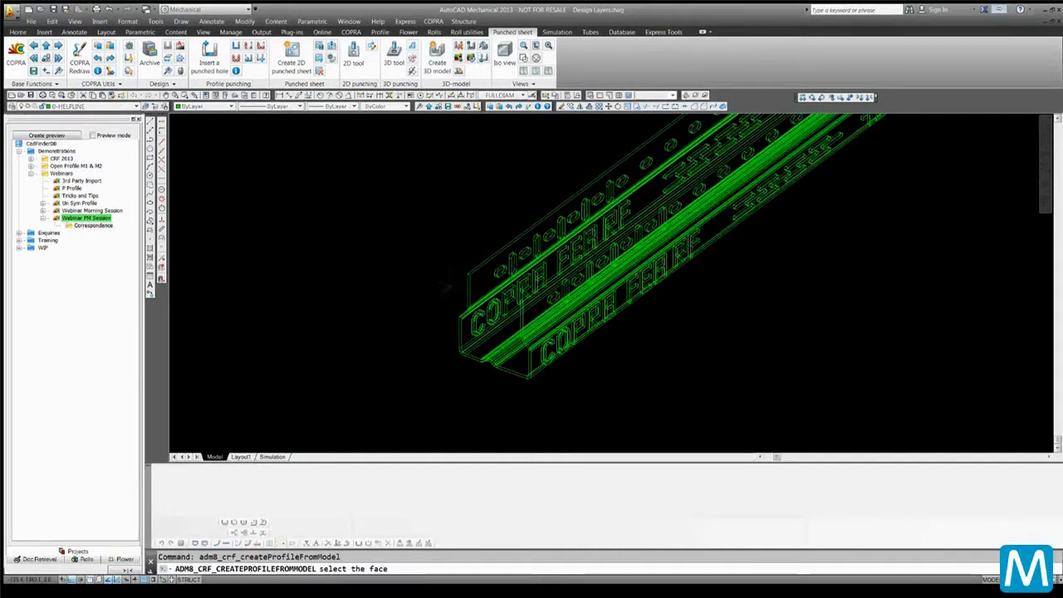
{"action": "scroll", "coordinate": [499, 378], "scroll_direction": "up", "scroll_amount": 4}
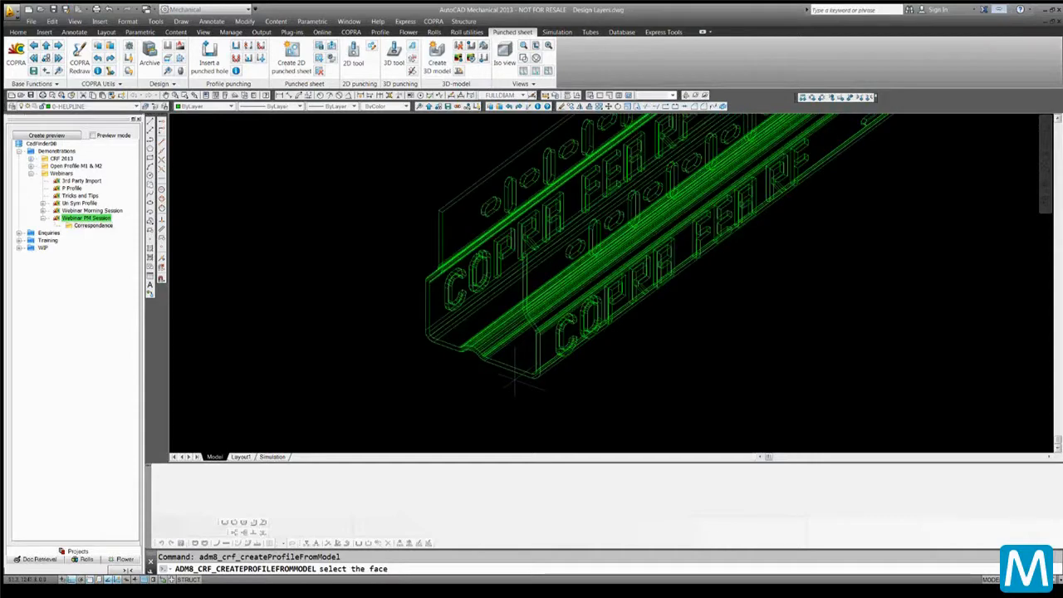
{"action": "scroll", "coordinate": [515, 378], "scroll_direction": "down", "scroll_amount": 3}
{"action": "scroll", "coordinate": [507, 378], "scroll_direction": "up", "scroll_amount": 3}
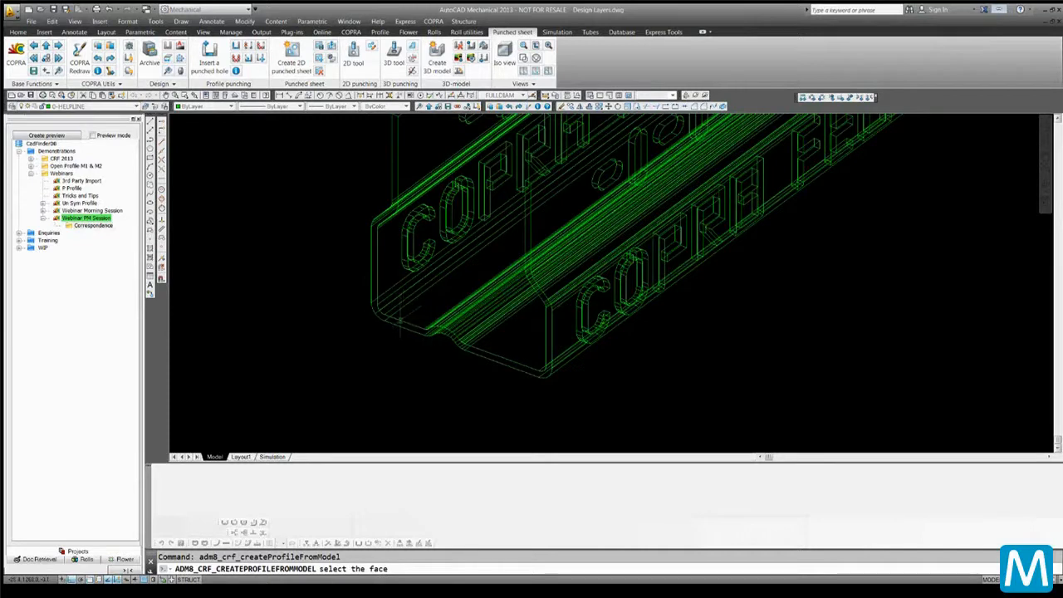
{"action": "left_click", "coordinate": [506, 366]}
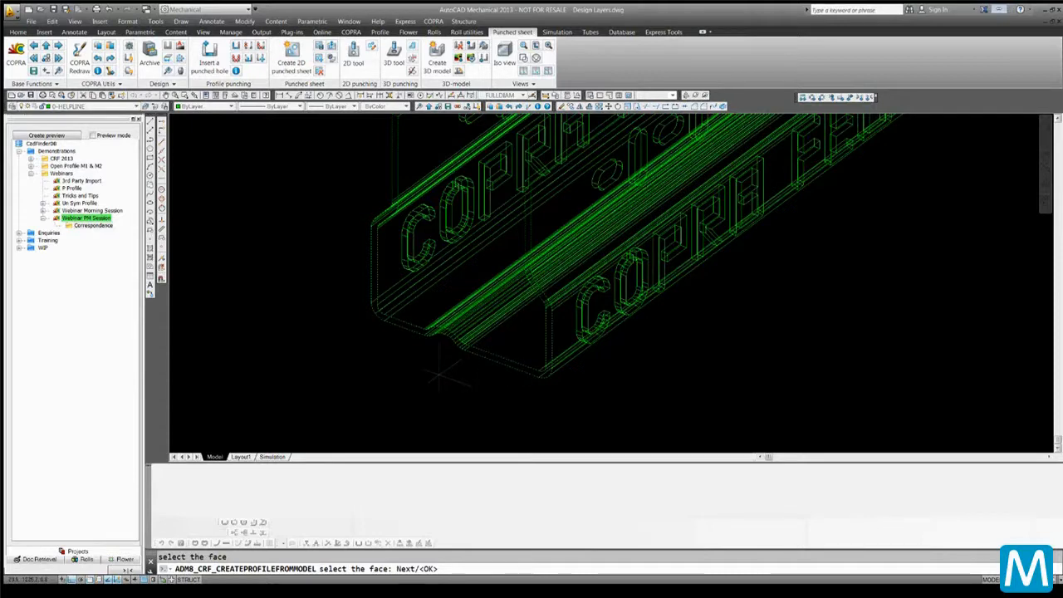
{"action": "key", "text": "Return"}
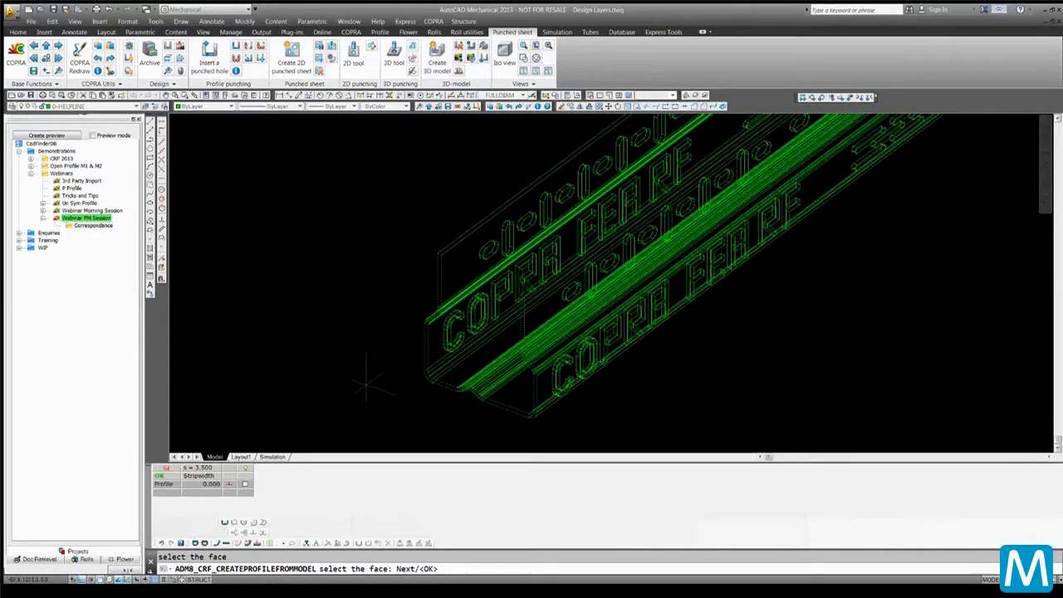
{"action": "key", "text": "Return"}
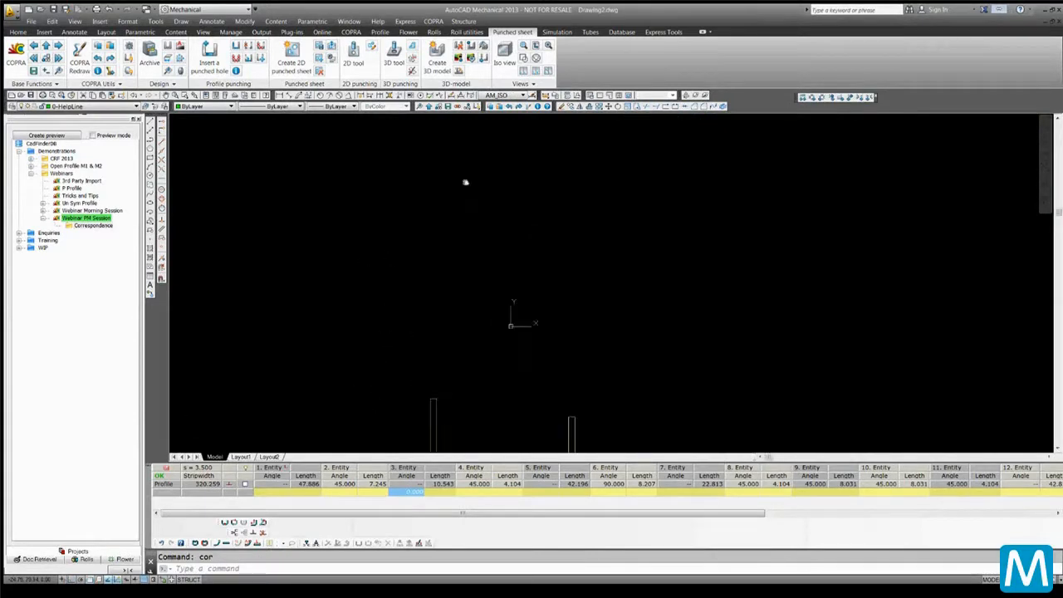
Define the plane of unfolding After entity at the profile's bottom centre bump and confirm it
{"action": "mouse_move", "coordinate": [500, 445]}
{"action": "middle_mouse_down"}
{"action": "mouse_move", "coordinate": [473, 318]}
{"action": "mouse_move", "coordinate": [493, 228]}
{"action": "middle_mouse_up"}
{"action": "scroll", "coordinate": [491, 288], "scroll_direction": "up", "scroll_amount": 3}
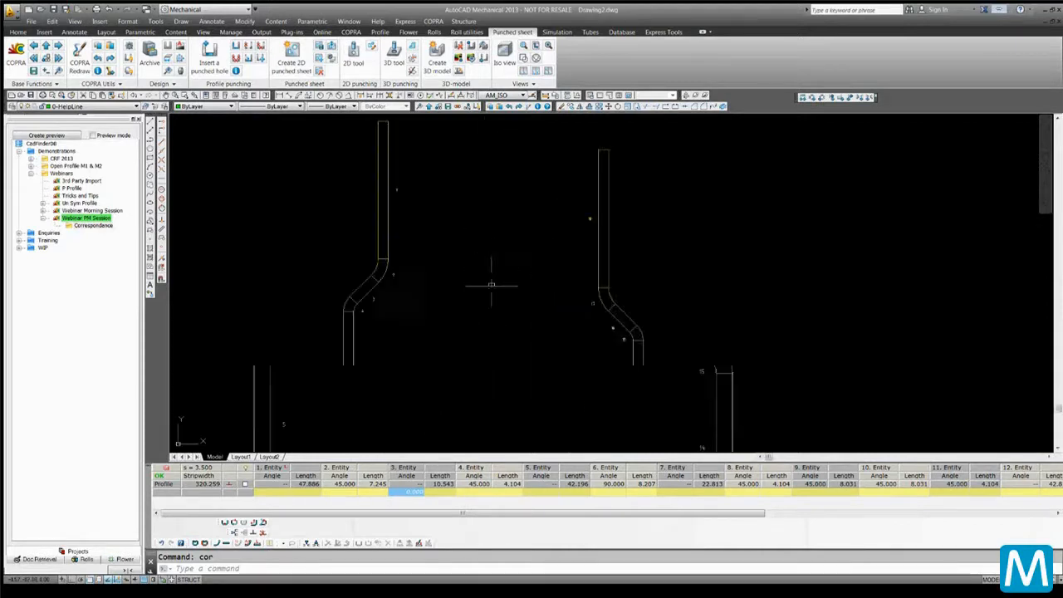
{"action": "scroll", "coordinate": [491, 288], "scroll_direction": "down", "scroll_amount": 4}
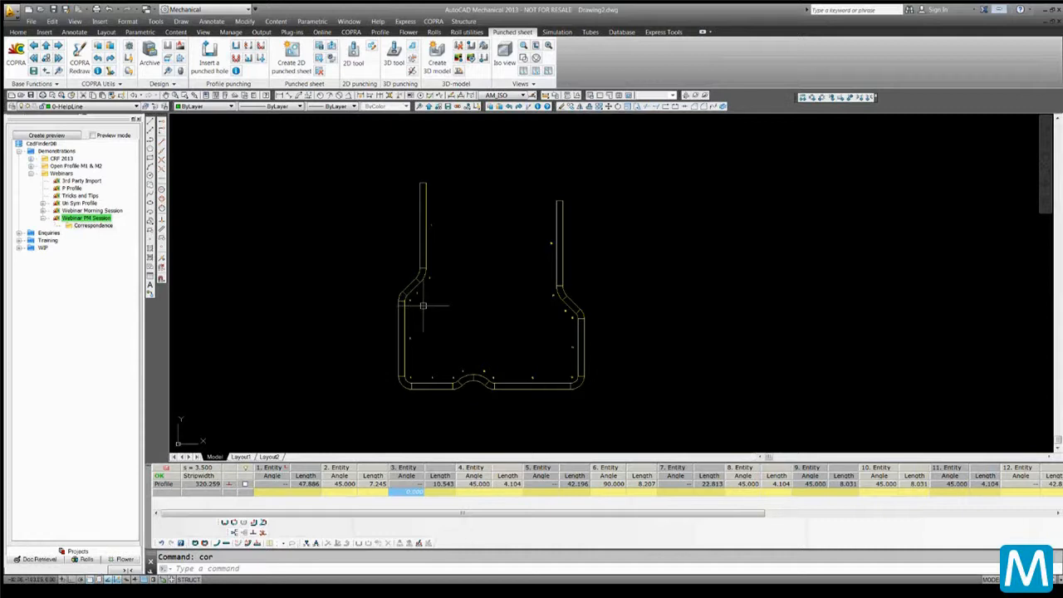
{"action": "scroll", "coordinate": [424, 304], "scroll_direction": "up", "scroll_amount": 2}
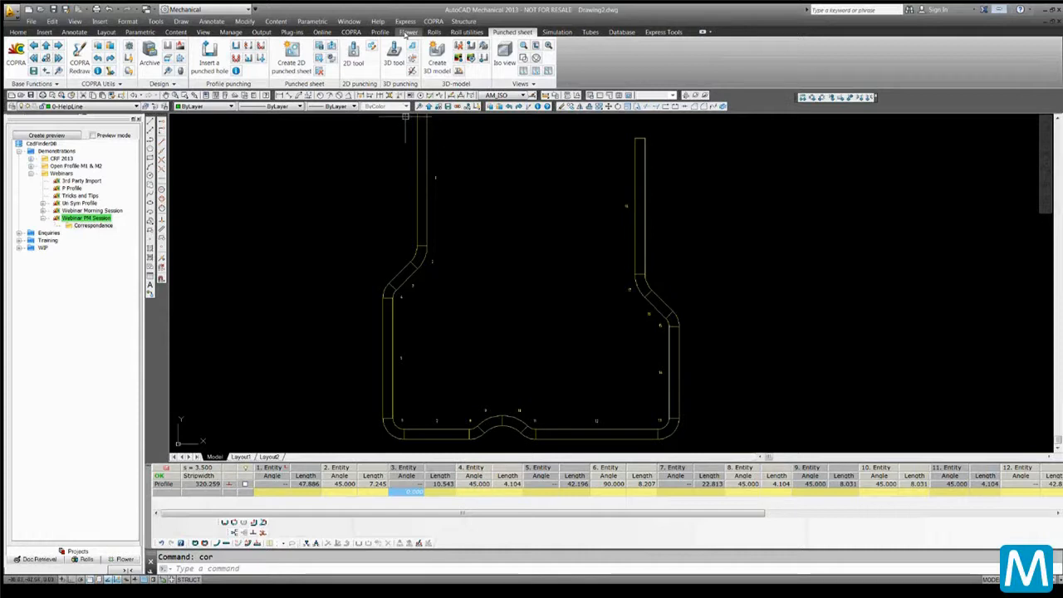
{"action": "left_click", "coordinate": [407, 32]}
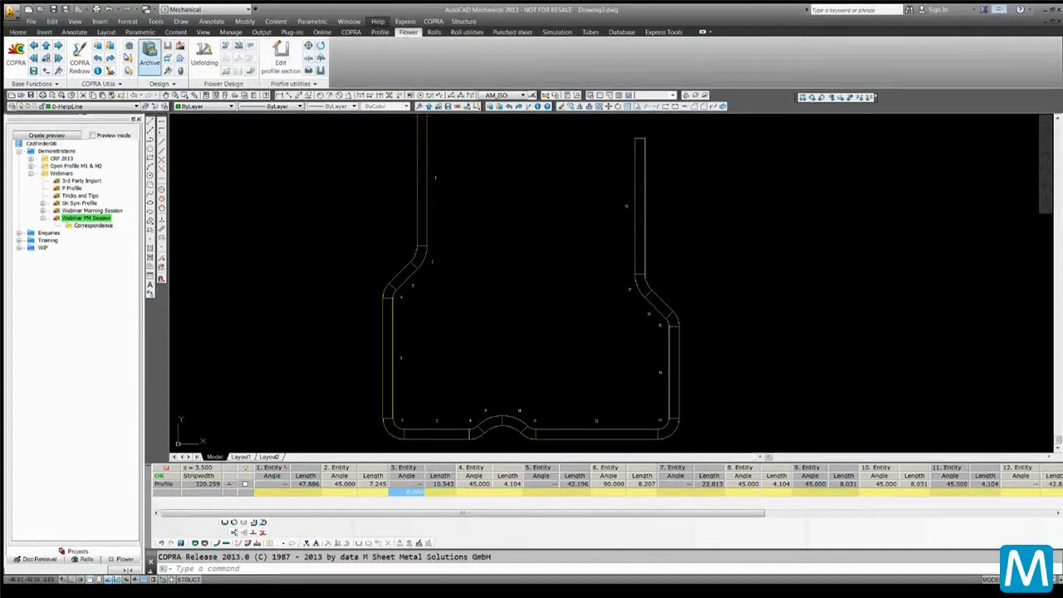
{"action": "left_click", "coordinate": [225, 71]}
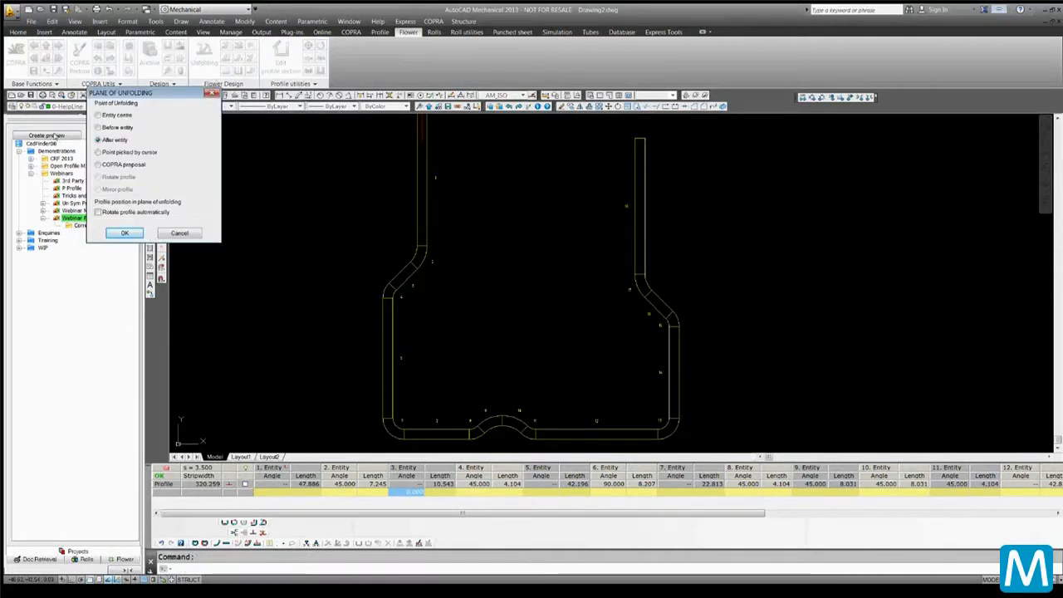
{"action": "left_click", "coordinate": [125, 231]}
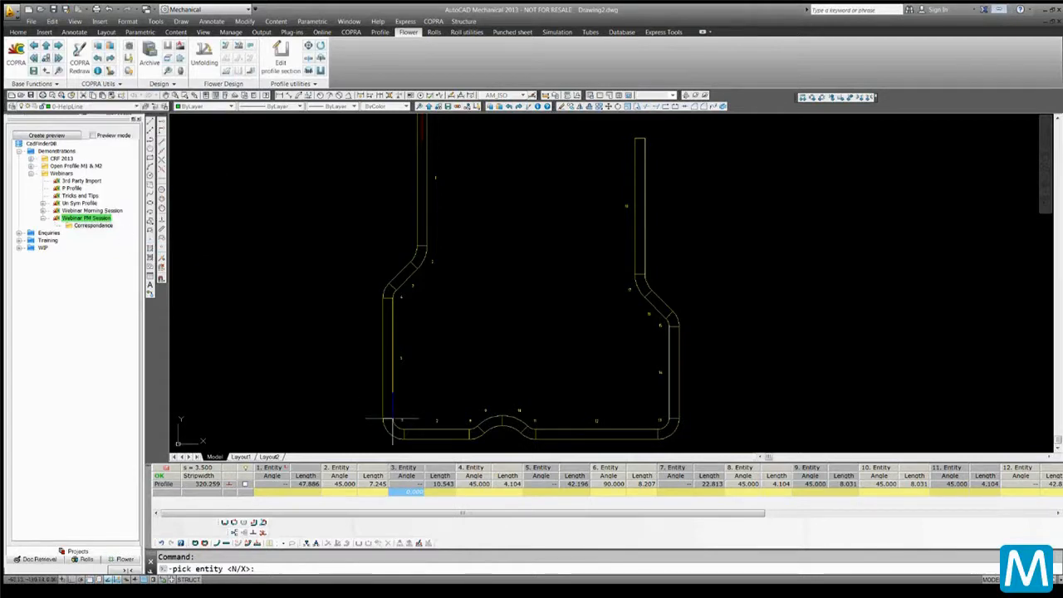
{"action": "left_click", "coordinate": [500, 423]}
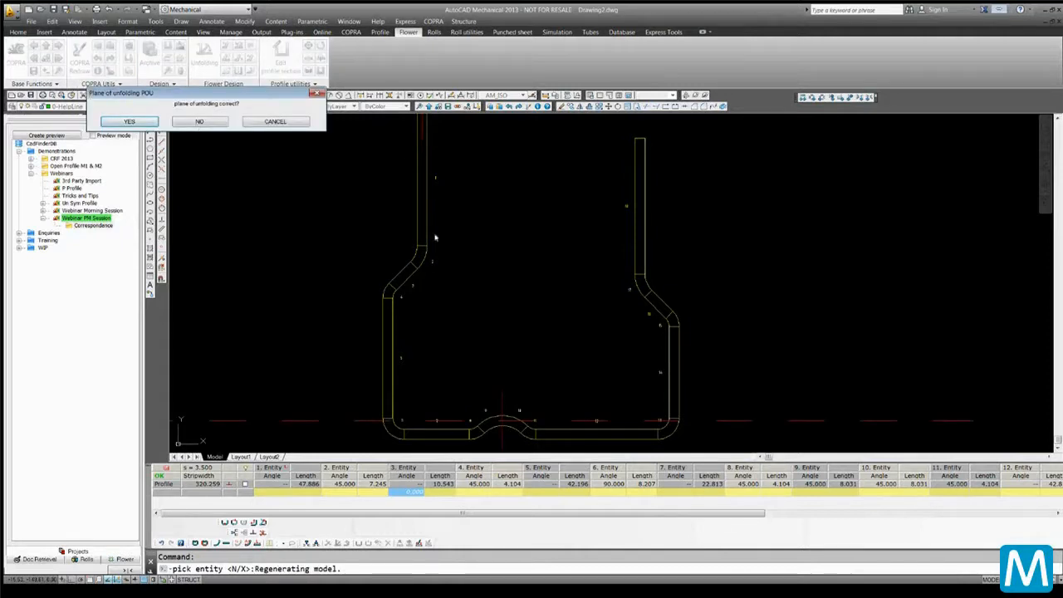
{"action": "left_click", "coordinate": [129, 121]}
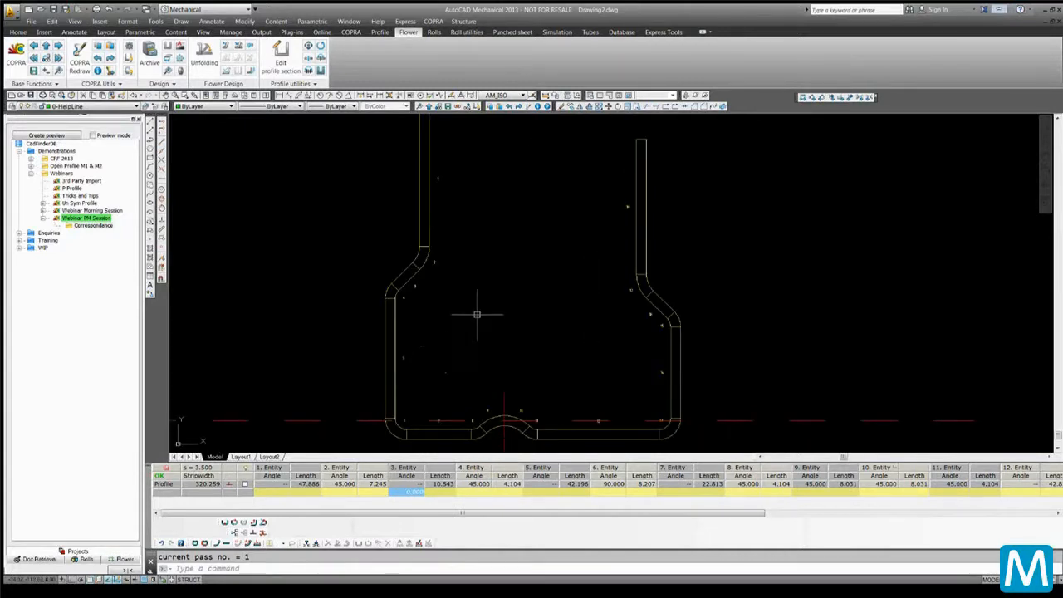
Switch to the Design Layers.dwg drawing
{"action": "scroll", "coordinate": [478, 304], "scroll_direction": "down", "scroll_amount": 4}
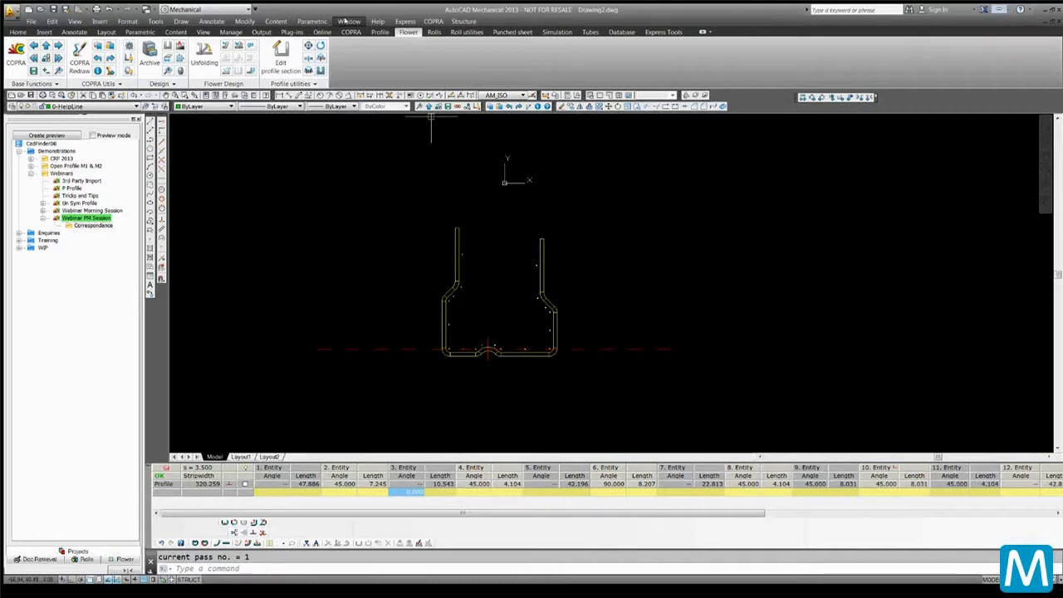
{"action": "left_click", "coordinate": [345, 20]}
{"action": "left_click", "coordinate": [370, 112]}
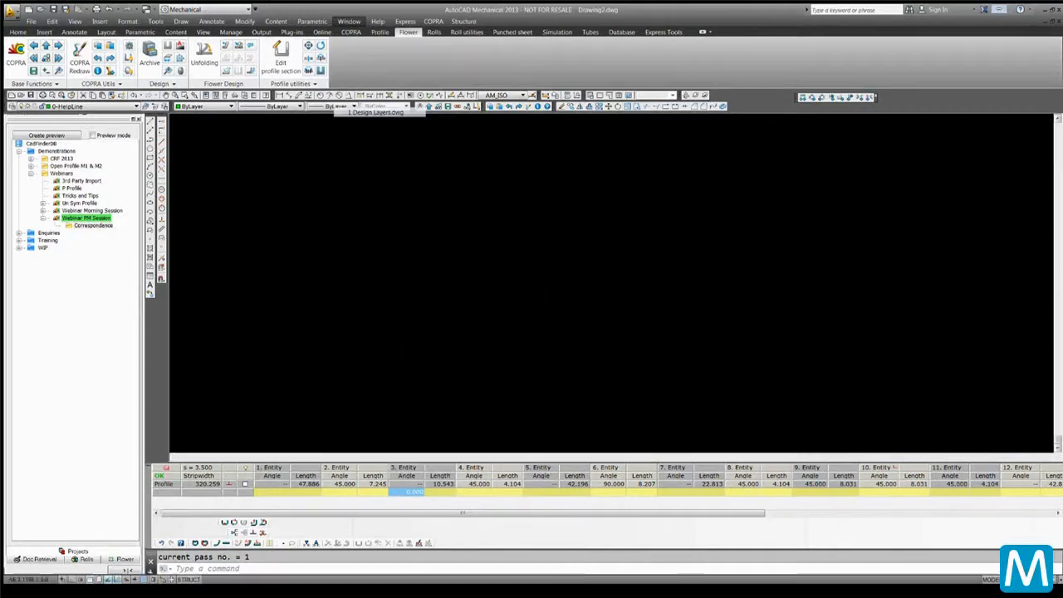
{"action": "scroll", "coordinate": [417, 292], "scroll_direction": "down", "scroll_amount": 5}
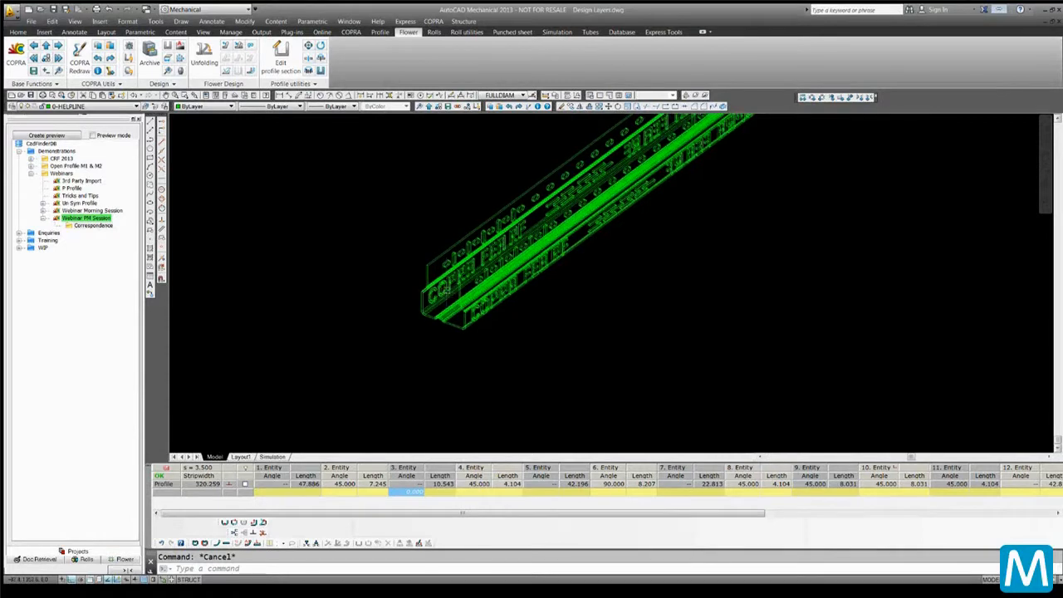
Start the 3D unfold of the punched profile and pick its end face as the unfolding plane
{"action": "left_click", "coordinate": [510, 32]}
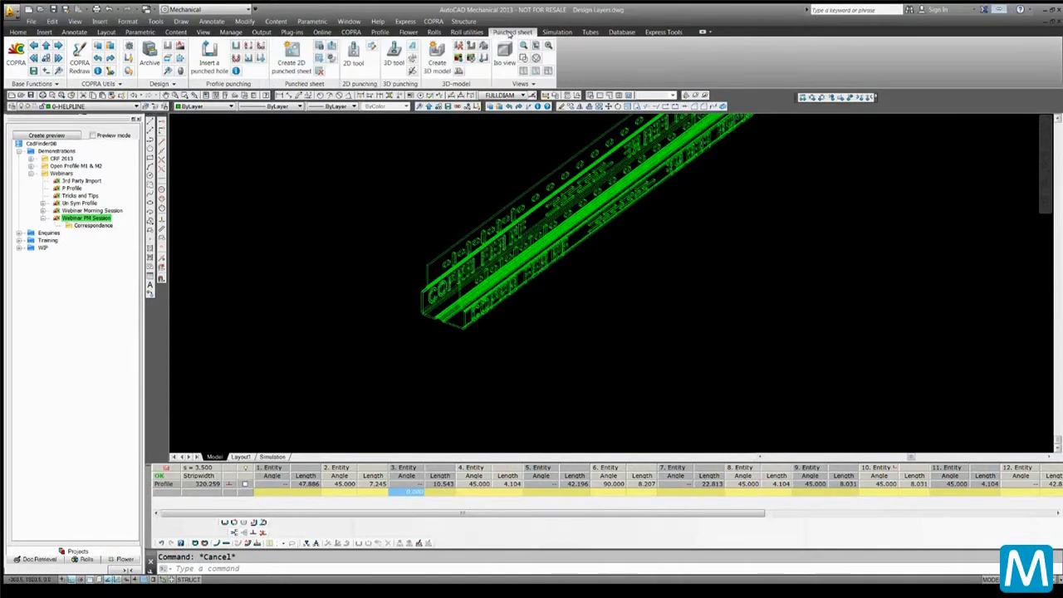
{"action": "left_click", "coordinate": [458, 71]}
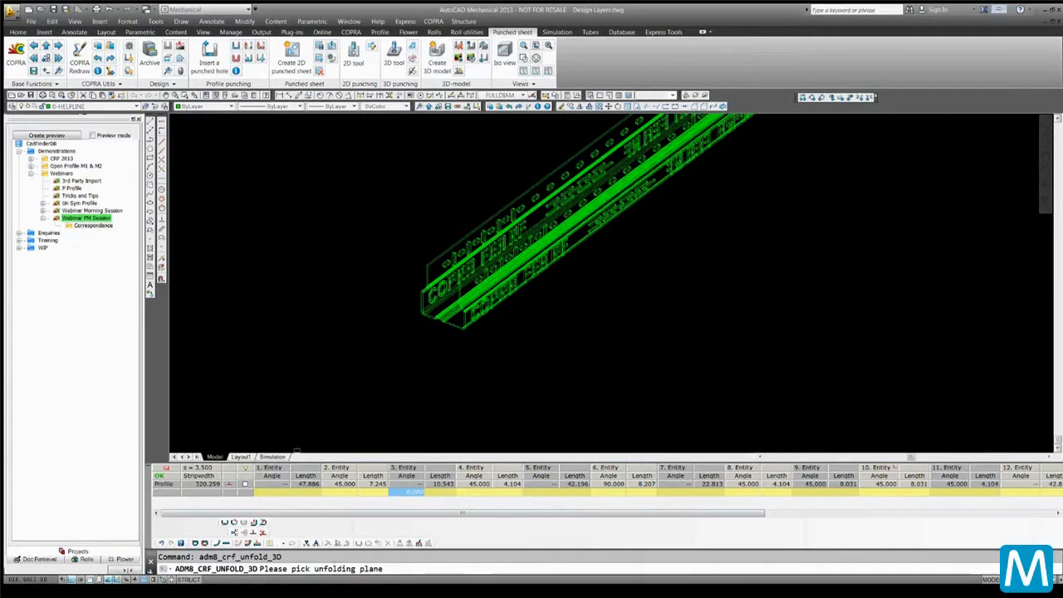
{"action": "scroll", "coordinate": [424, 313], "scroll_direction": "up", "scroll_amount": 4}
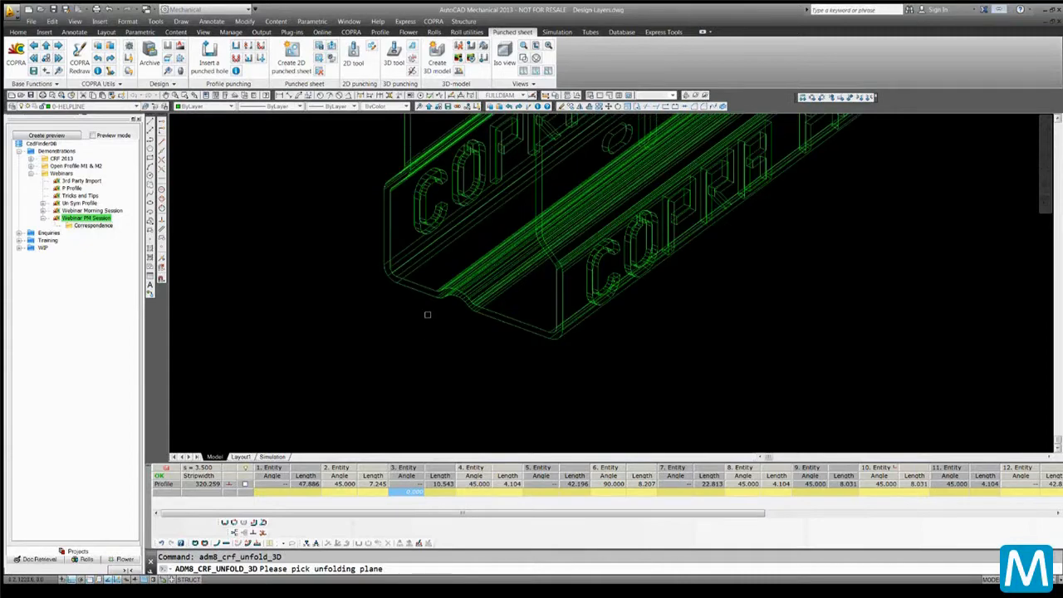
{"action": "scroll", "coordinate": [418, 292], "scroll_direction": "up", "scroll_amount": 3}
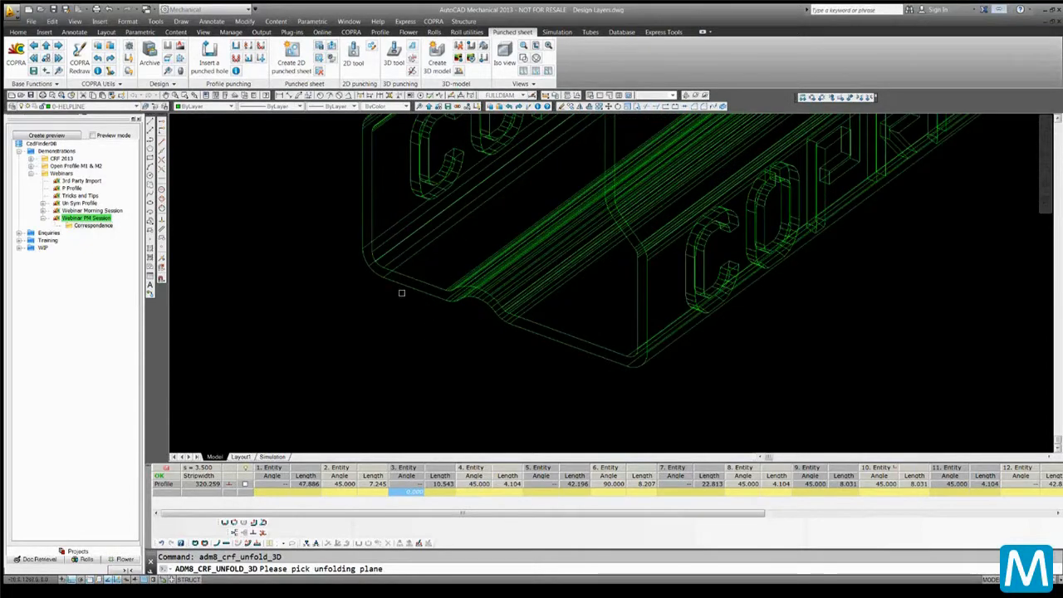
{"action": "scroll", "coordinate": [402, 292], "scroll_direction": "down", "scroll_amount": 3}
{"action": "scroll", "coordinate": [401, 293], "scroll_direction": "down", "scroll_amount": 3}
{"action": "scroll", "coordinate": [381, 318], "scroll_direction": "up", "scroll_amount": 5}
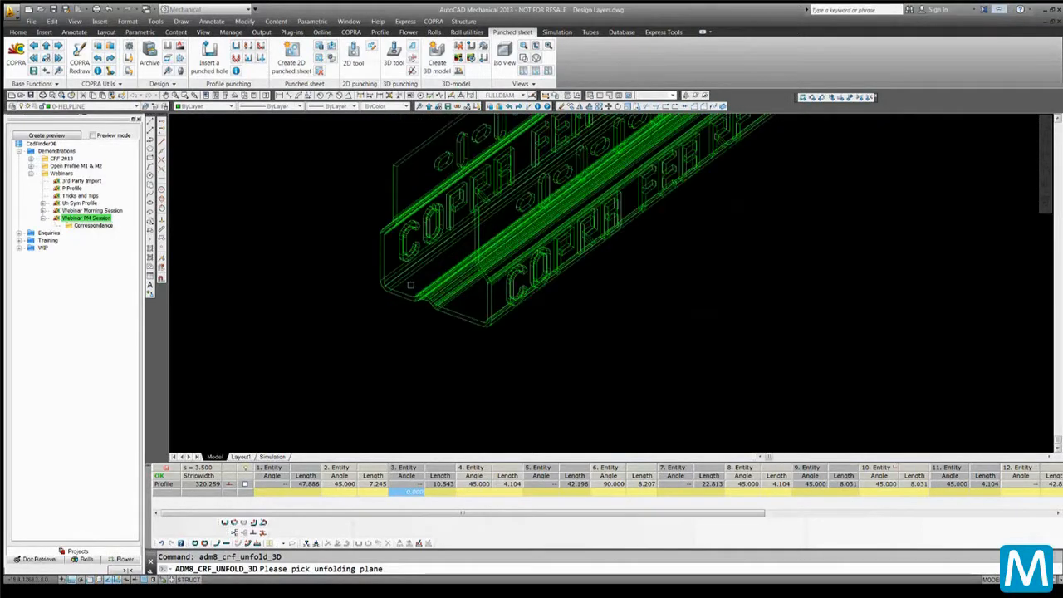
{"action": "scroll", "coordinate": [378, 320], "scroll_direction": "down", "scroll_amount": 2}
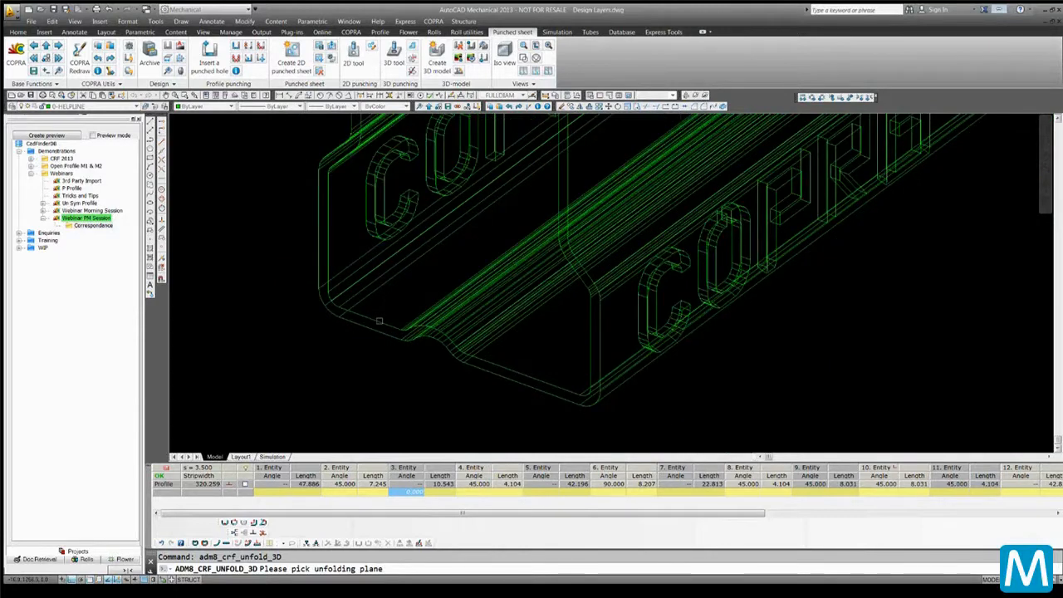
{"action": "left_click", "coordinate": [379, 321]}
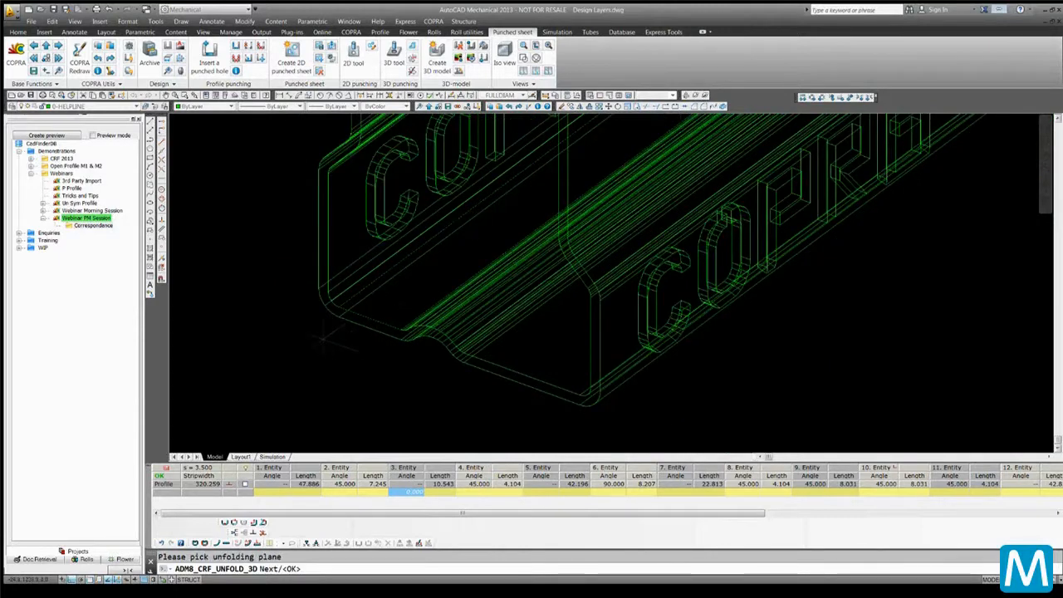
{"action": "key", "text": "Return"}
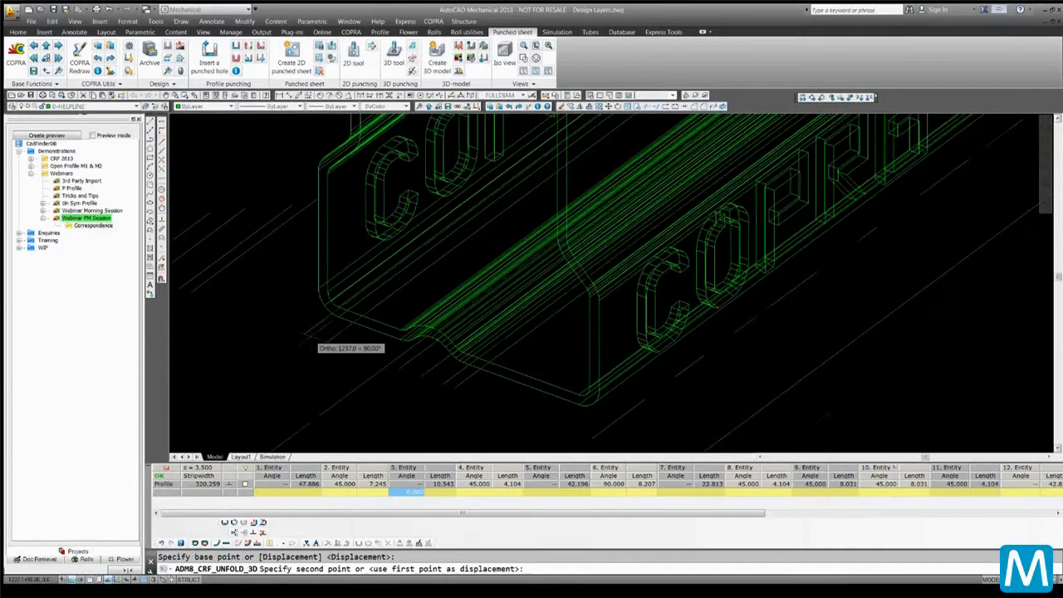
Place the unfolded punched sheet beside the 3D model with ortho turned off
{"action": "scroll", "coordinate": [317, 334], "scroll_direction": "down", "scroll_amount": 10}
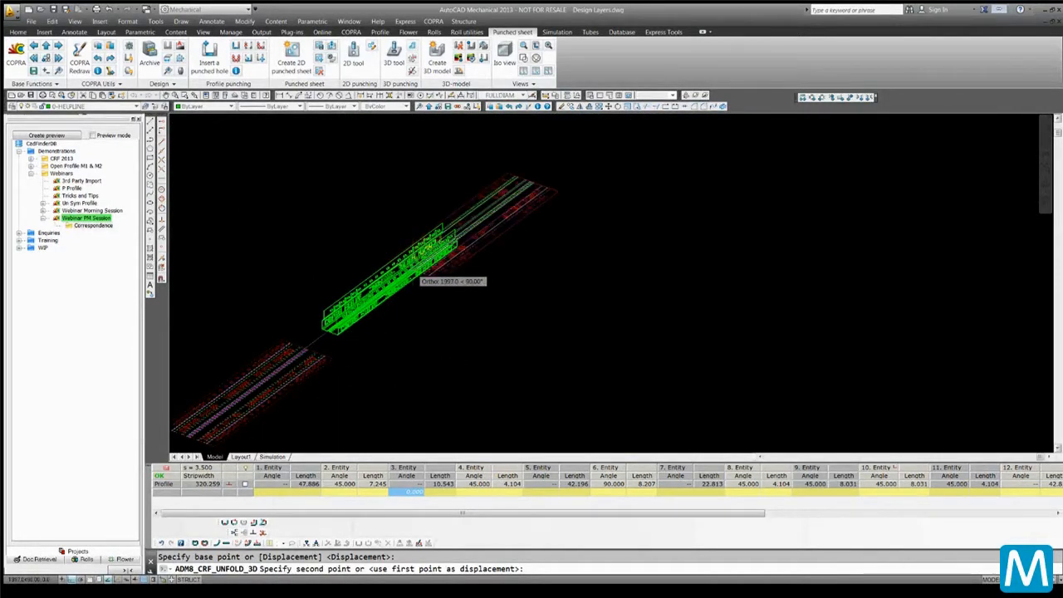
{"action": "key", "text": "F8"}
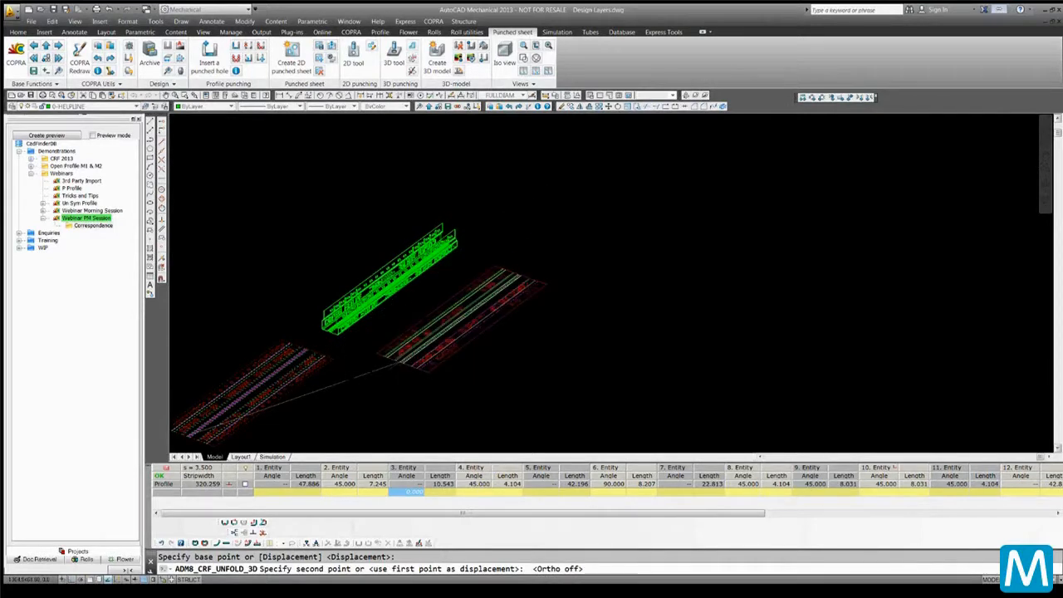
{"action": "left_click", "coordinate": [399, 362]}
Save the highlighted punched-sheet contour to COPRA
{"action": "scroll", "coordinate": [399, 361], "scroll_direction": "up", "scroll_amount": 6}
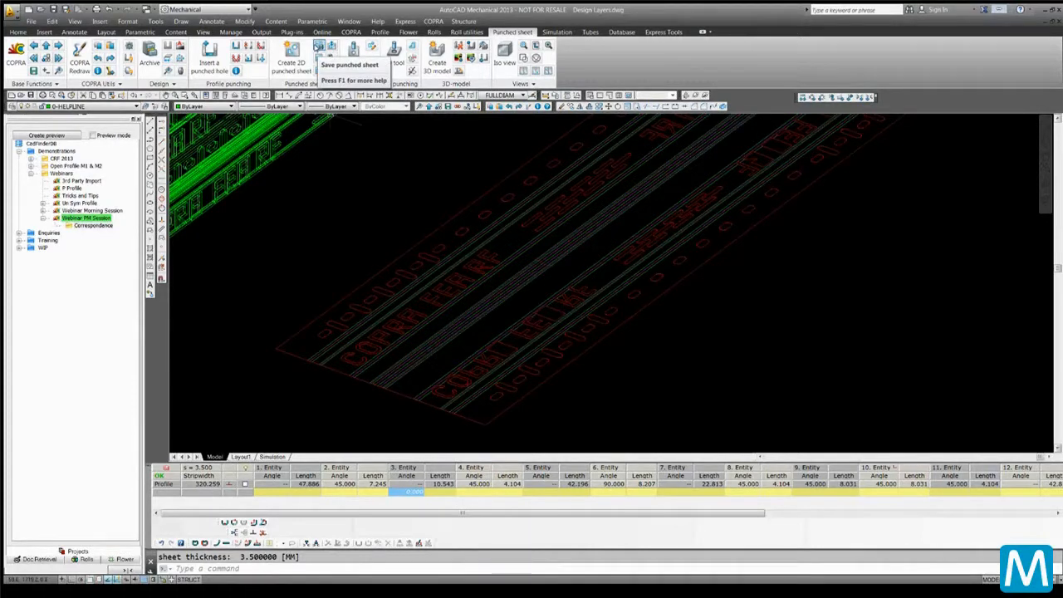
{"action": "left_click", "coordinate": [316, 46]}
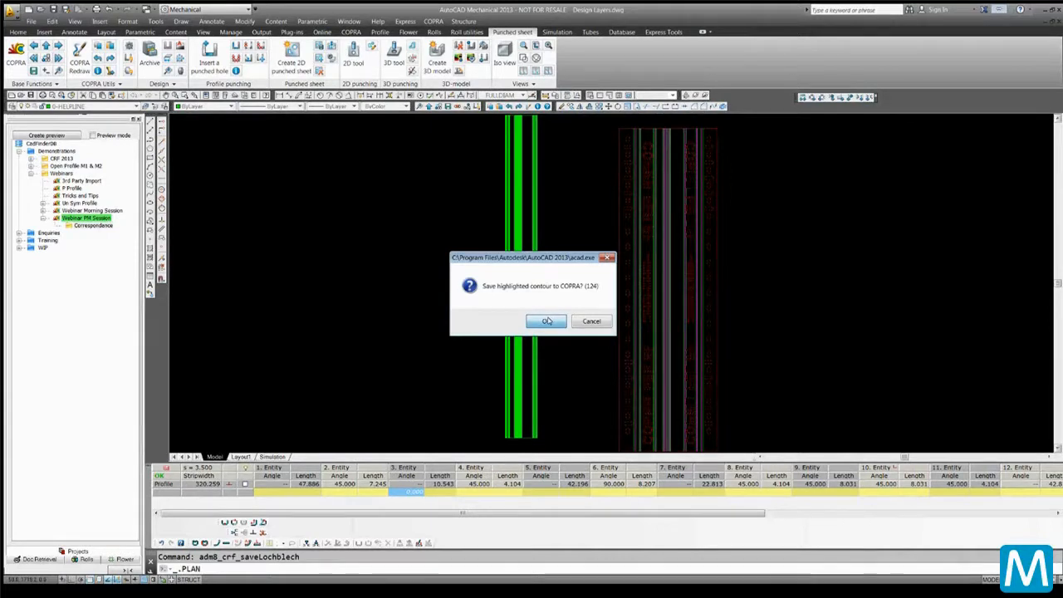
{"action": "left_click", "coordinate": [545, 321]}
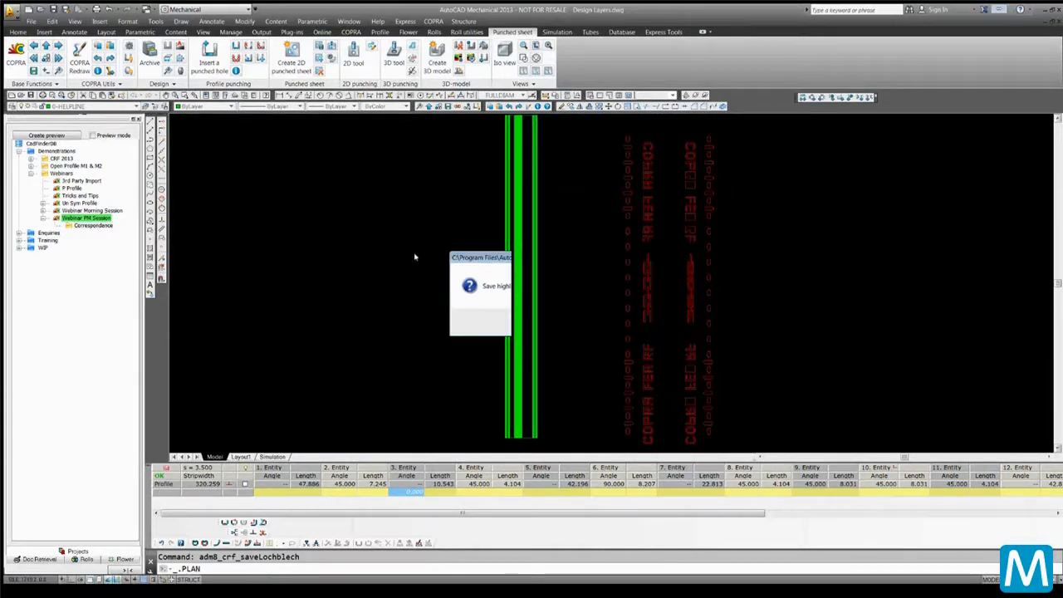
{"action": "left_click", "coordinate": [553, 321]}
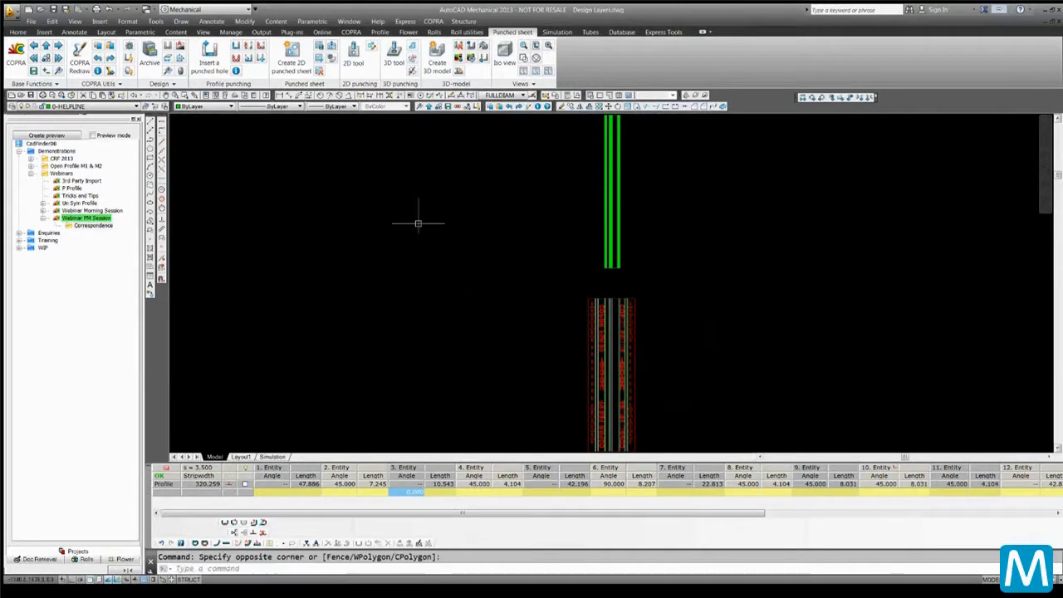
Switch to Drawing2.dwg and inspect the punching positions on the 2D profile
{"action": "left_click", "coordinate": [349, 21]}
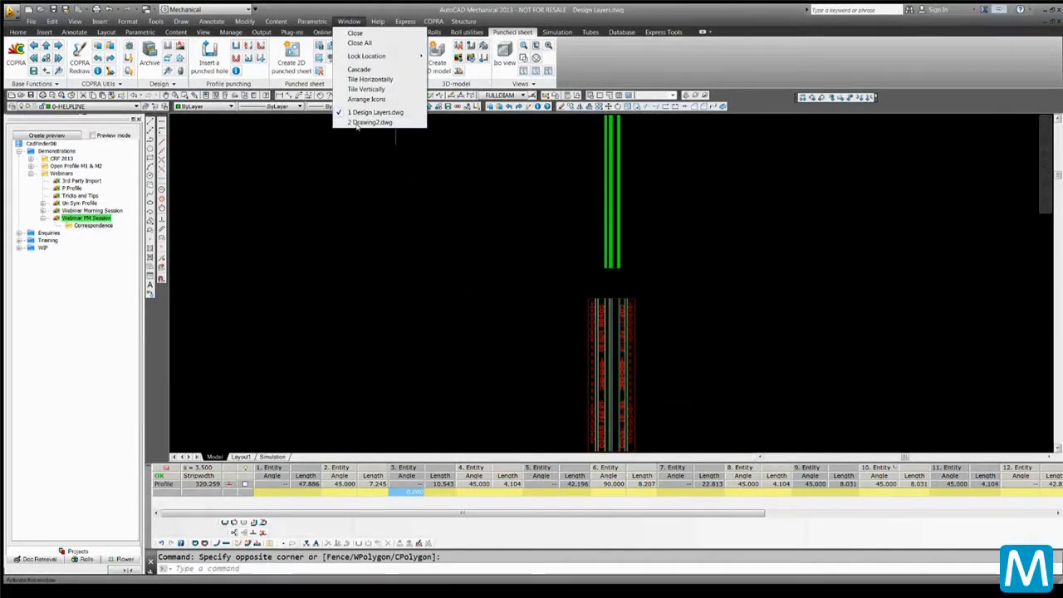
{"action": "left_click", "coordinate": [364, 122]}
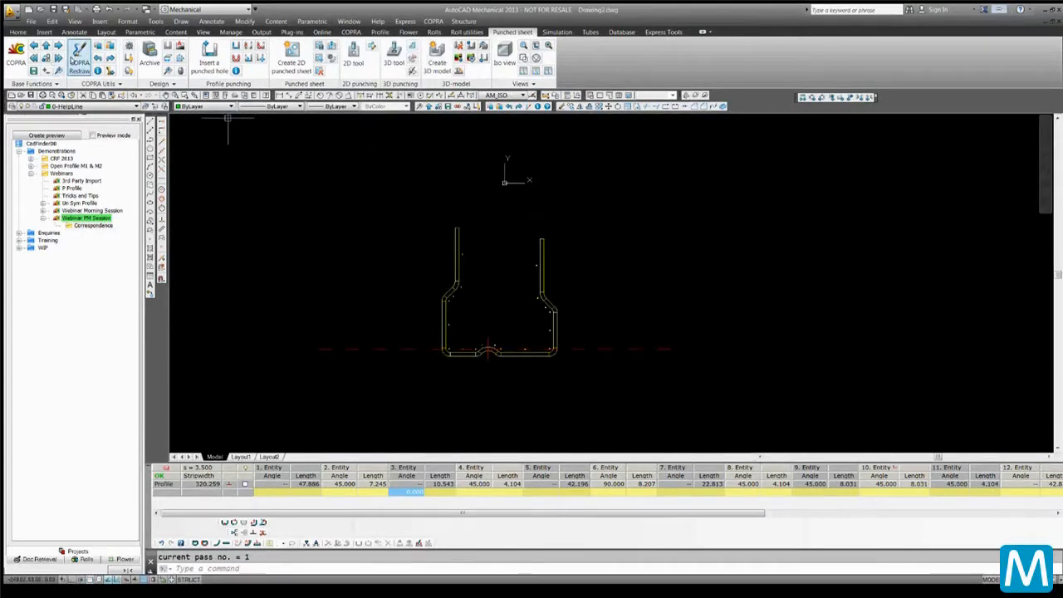
{"action": "scroll", "coordinate": [476, 337], "scroll_direction": "up", "scroll_amount": 4}
{"action": "scroll", "coordinate": [476, 336], "scroll_direction": "down", "scroll_amount": 2}
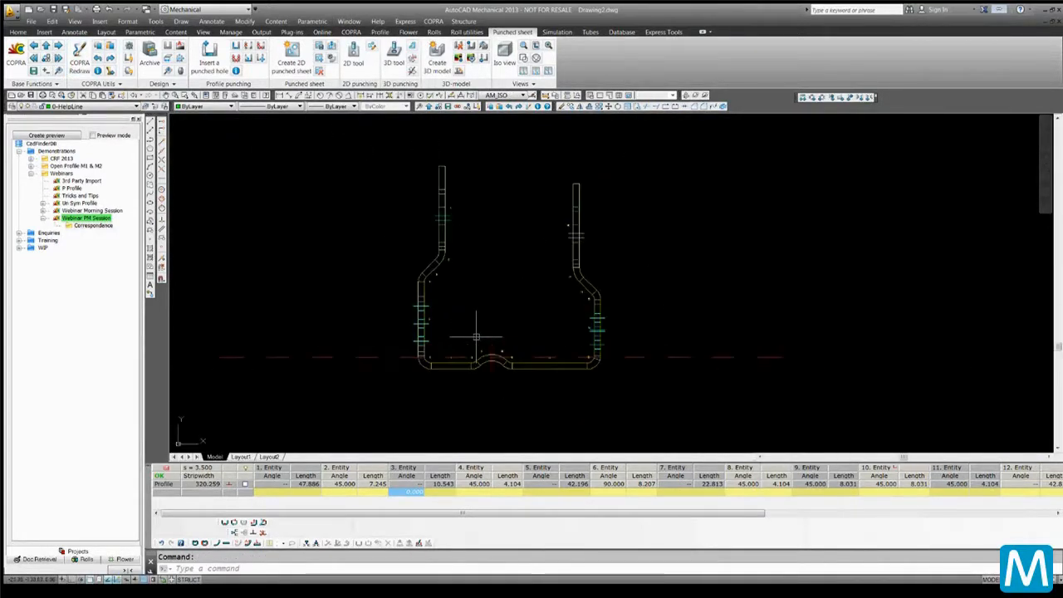
{"action": "scroll", "coordinate": [476, 336], "scroll_direction": "up", "scroll_amount": 2}
{"action": "scroll", "coordinate": [476, 337], "scroll_direction": "down", "scroll_amount": 2}
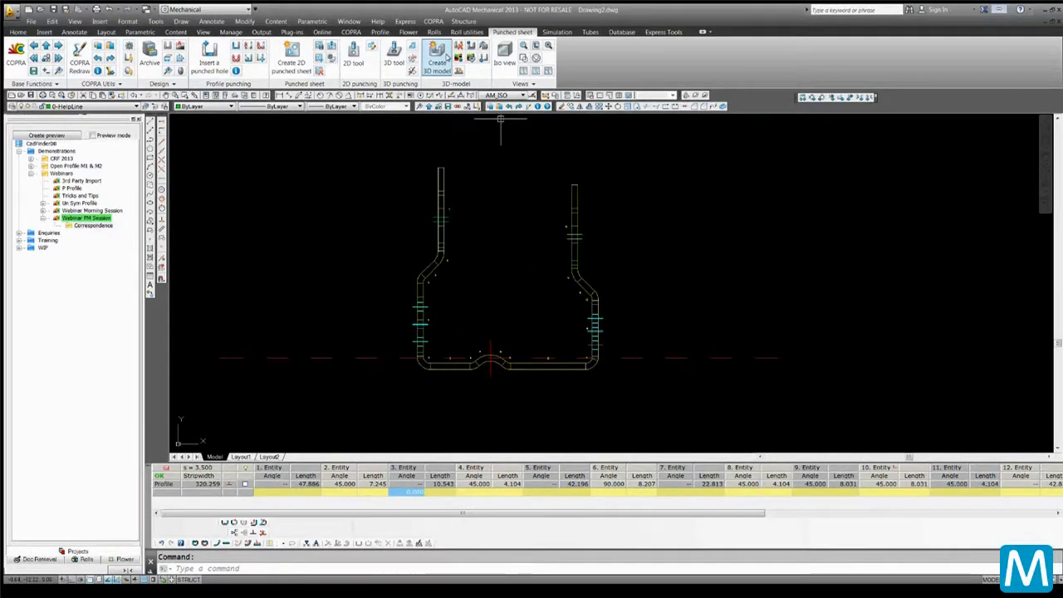
Switch back to Design Layers.dwg and delete the original 3D model
{"action": "left_click", "coordinate": [344, 21]}
{"action": "left_click", "coordinate": [372, 111]}
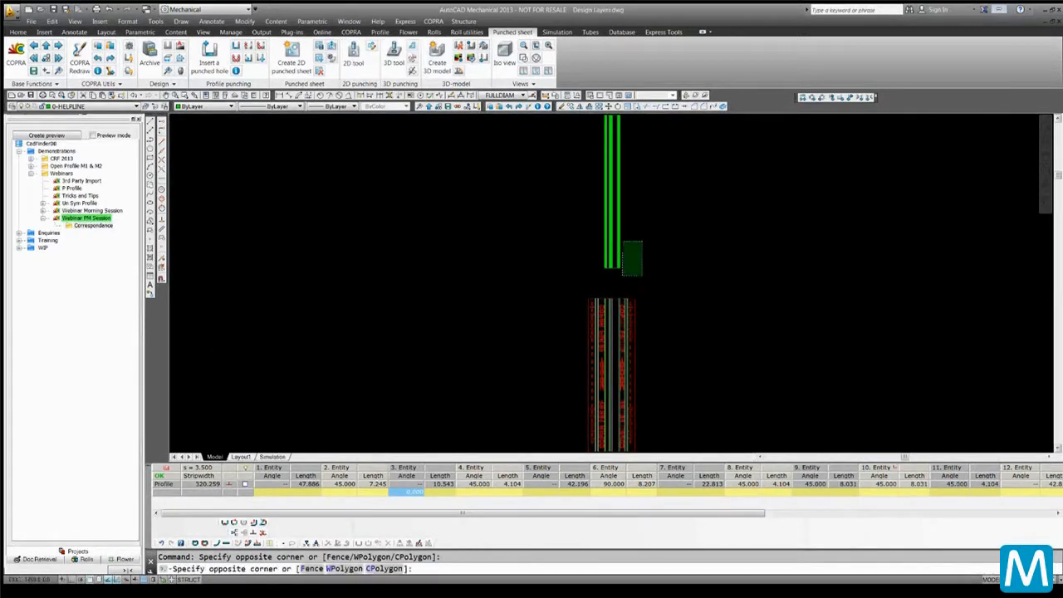
{"action": "scroll", "coordinate": [549, 282], "scroll_direction": "down", "scroll_amount": 5}
{"action": "left_click", "coordinate": [537, 228]}
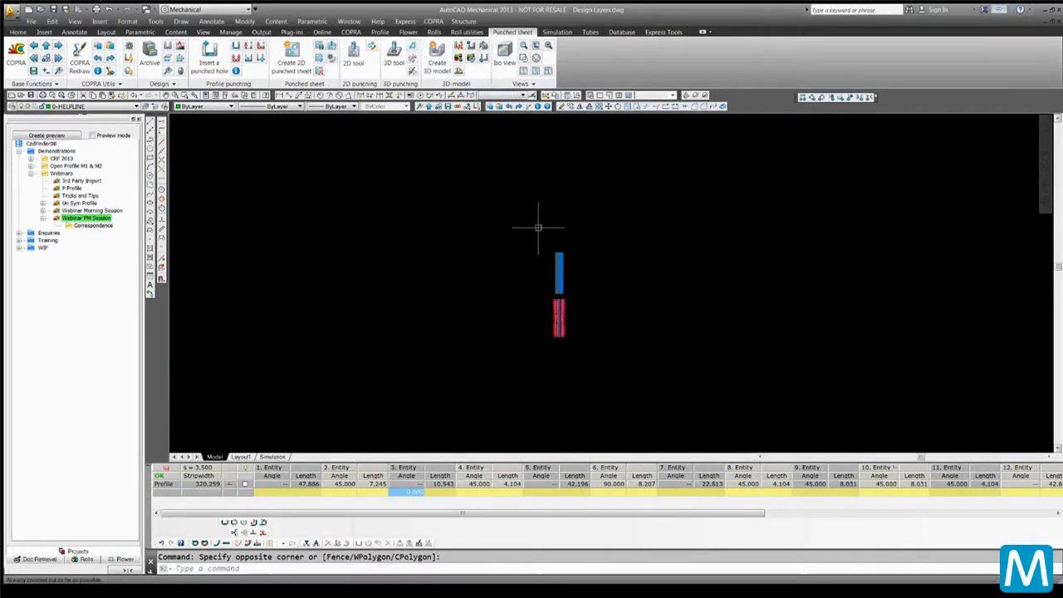
{"action": "key", "text": "Delete"}
Create a new 3D model from the punched sheet with Create 3D model
{"action": "scroll", "coordinate": [600, 301], "scroll_direction": "up", "scroll_amount": 2}
{"action": "scroll", "coordinate": [595, 304], "scroll_direction": "up", "scroll_amount": 2}
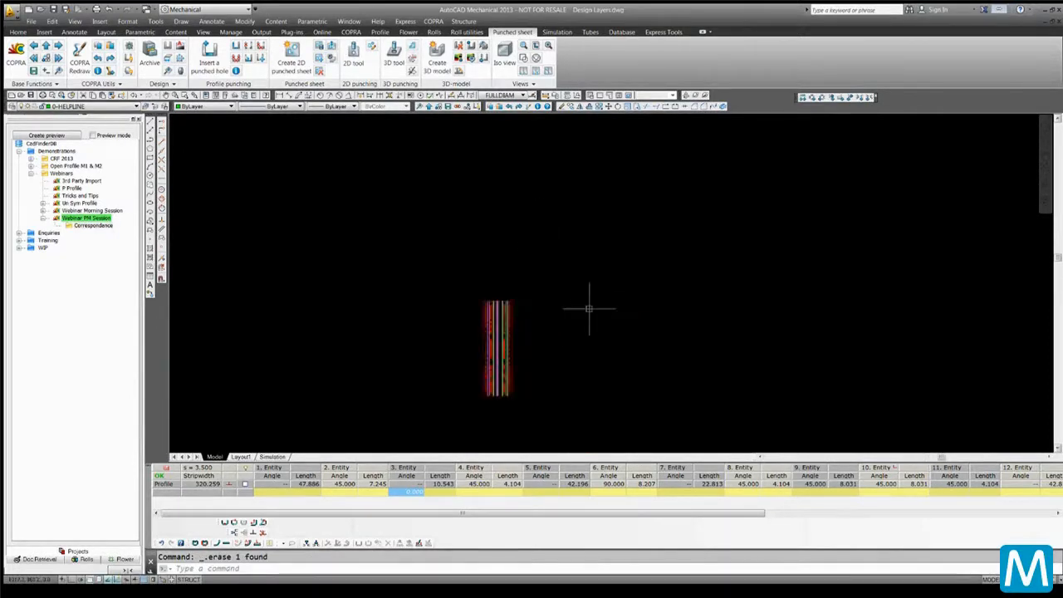
{"action": "scroll", "coordinate": [589, 308], "scroll_direction": "down", "scroll_amount": 2}
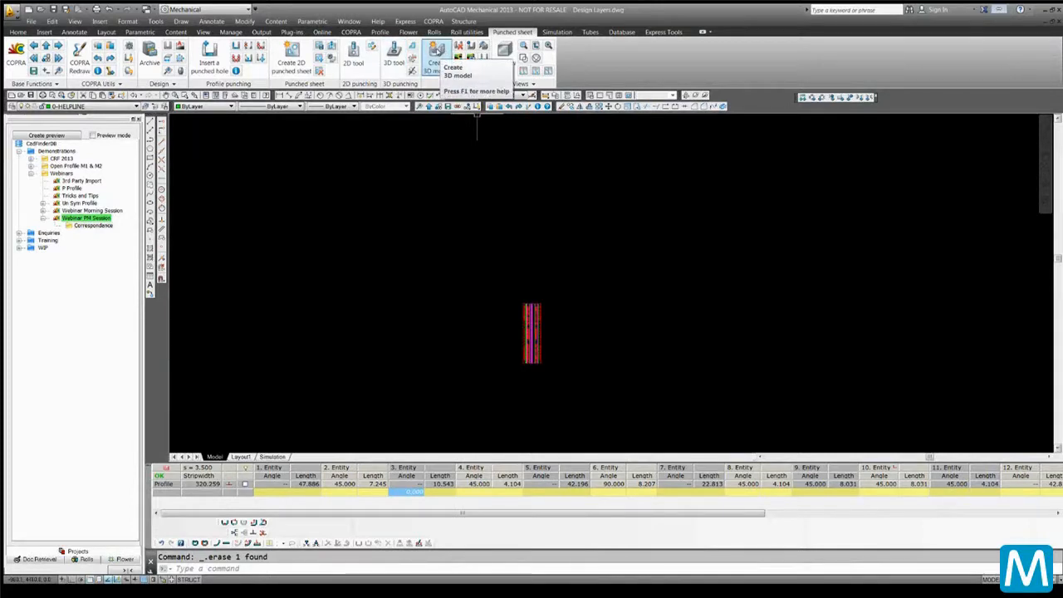
{"action": "left_click", "coordinate": [437, 56]}
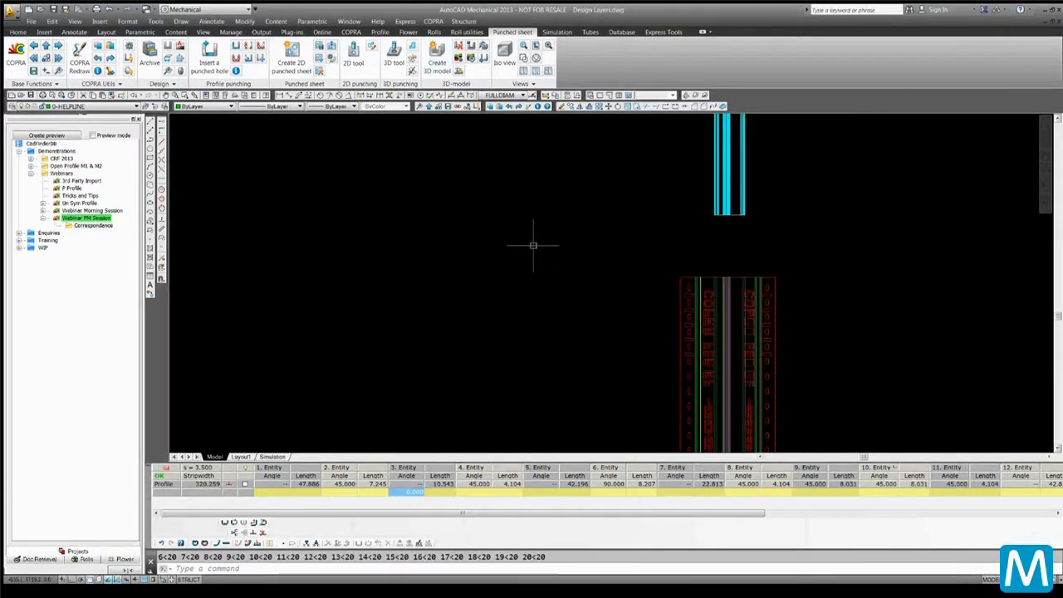
{"action": "scroll", "coordinate": [381, 318], "scroll_direction": "down", "scroll_amount": 5}
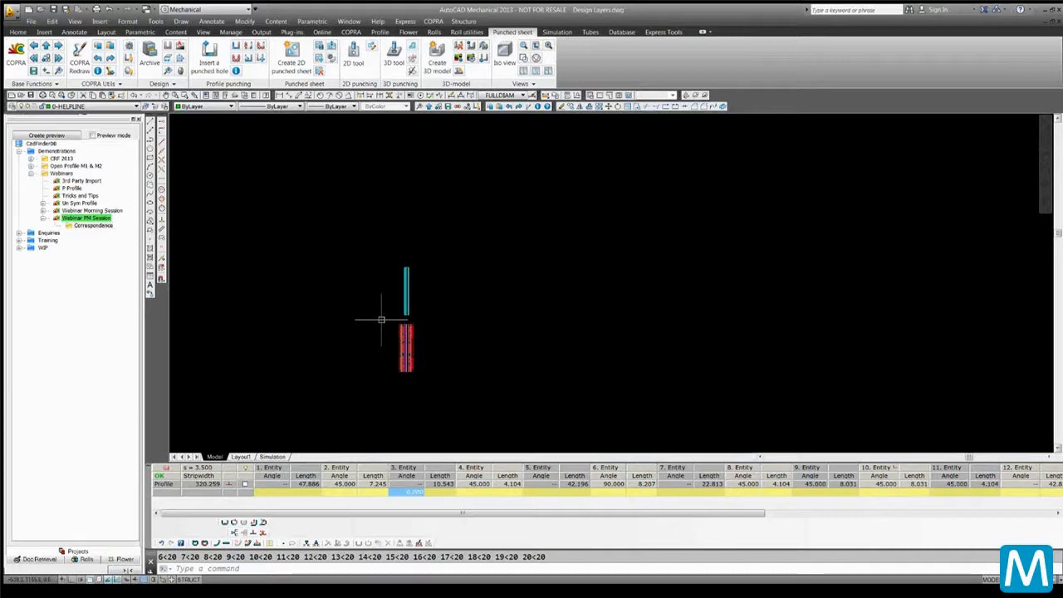
{"action": "key", "text": "Return"}
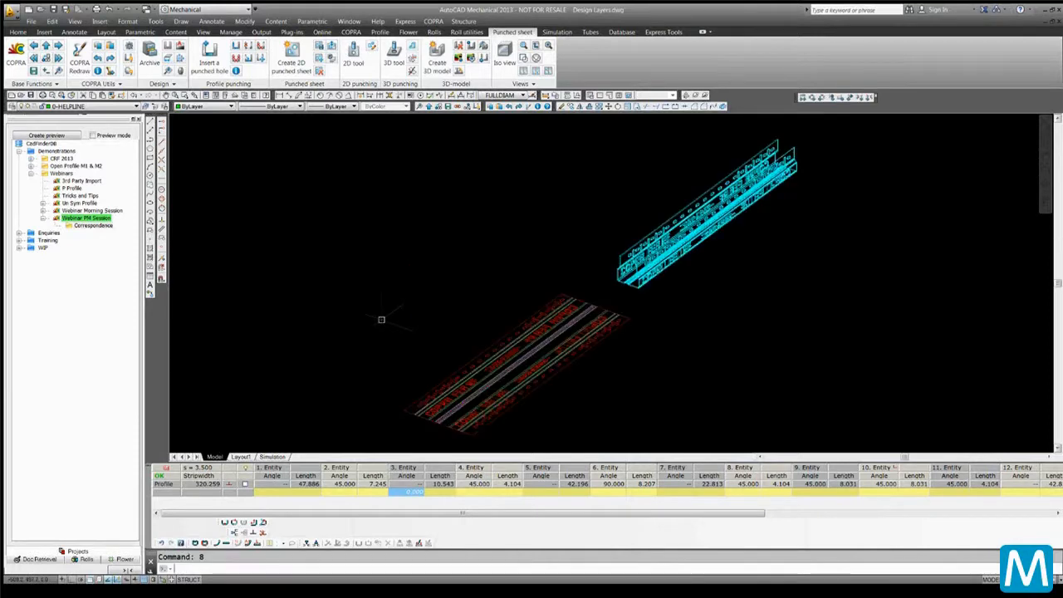
Display the new 3D model in the Realistic visual style and orbit around it
{"action": "scroll", "coordinate": [541, 331], "scroll_direction": "down", "scroll_amount": 5}
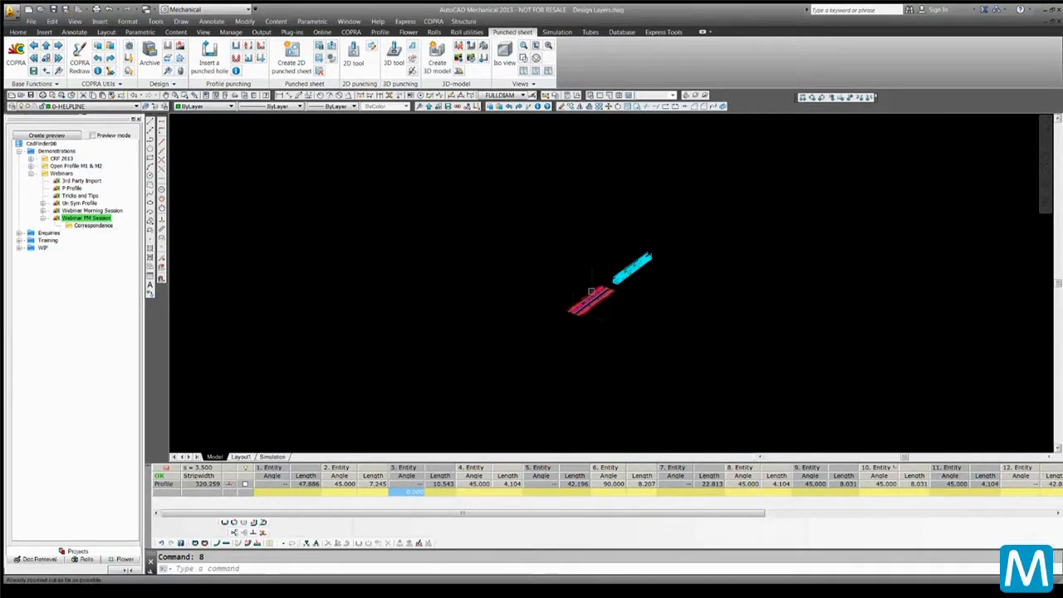
{"action": "scroll", "coordinate": [591, 292], "scroll_direction": "up", "scroll_amount": 6}
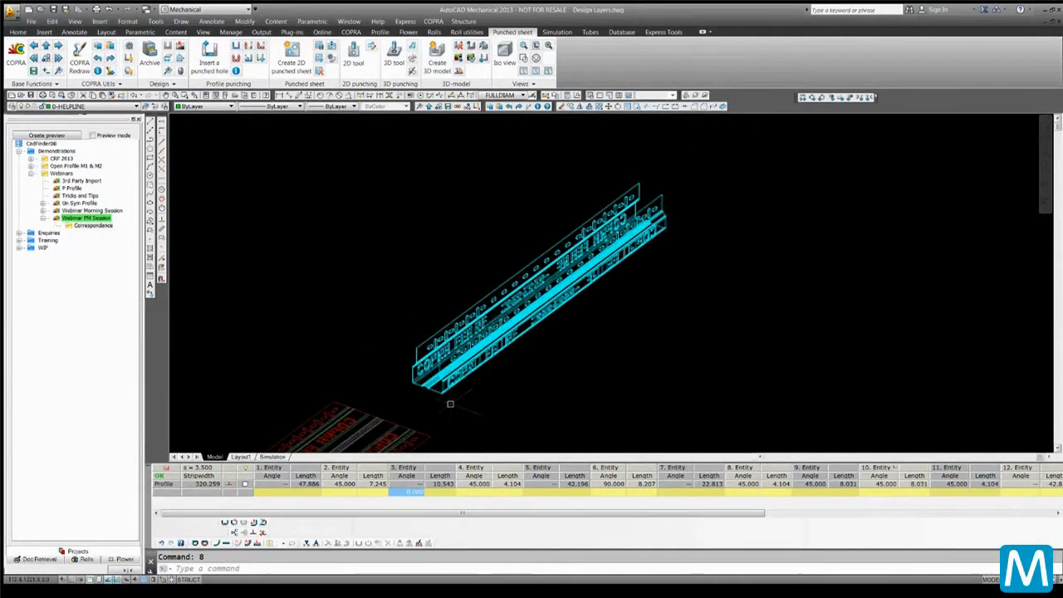
{"action": "scroll", "coordinate": [450, 404], "scroll_direction": "up", "scroll_amount": 2}
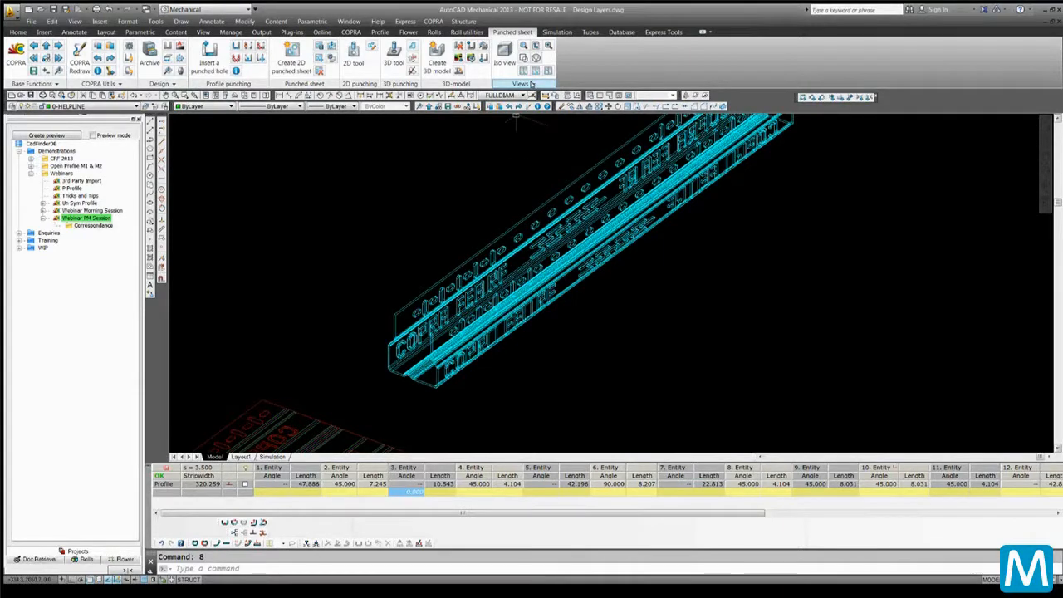
{"action": "left_click", "coordinate": [531, 84]}
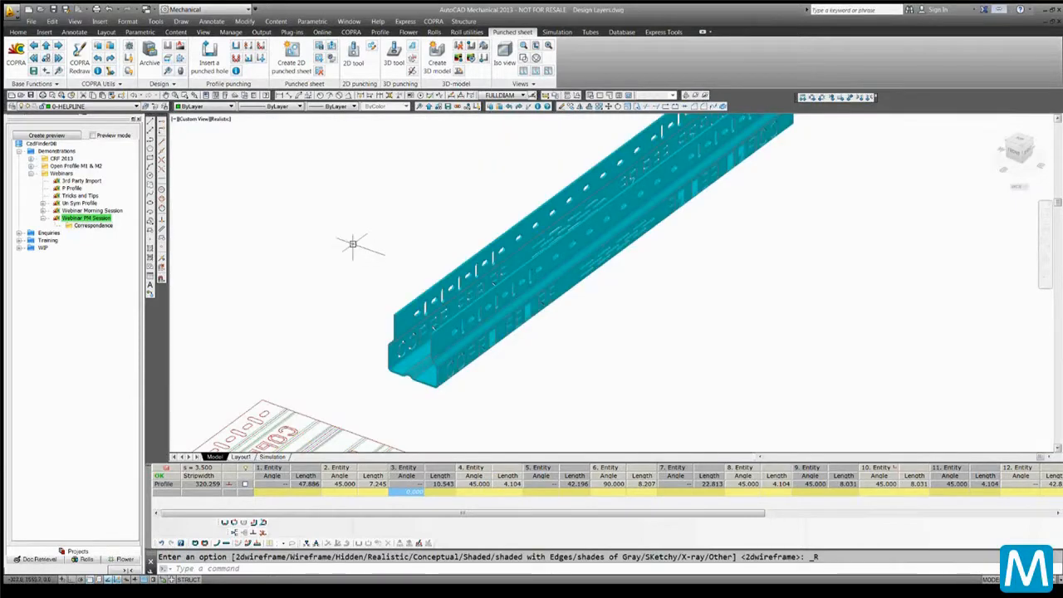
{"action": "left_click", "coordinate": [695, 96]}
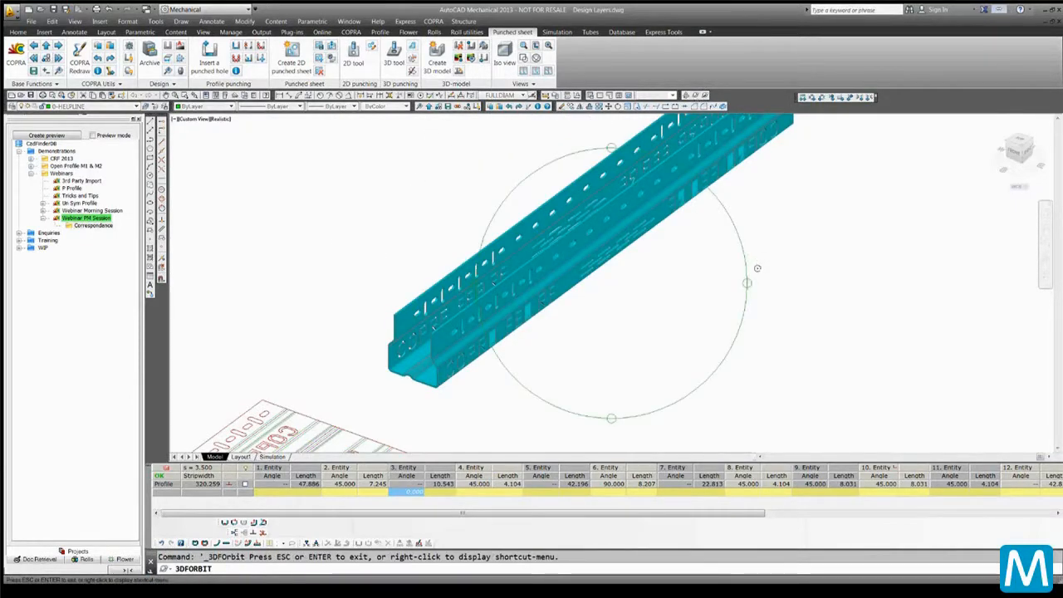
{"action": "left_click_drag", "start_coordinate": [749, 288], "coordinate": [731, 307]}
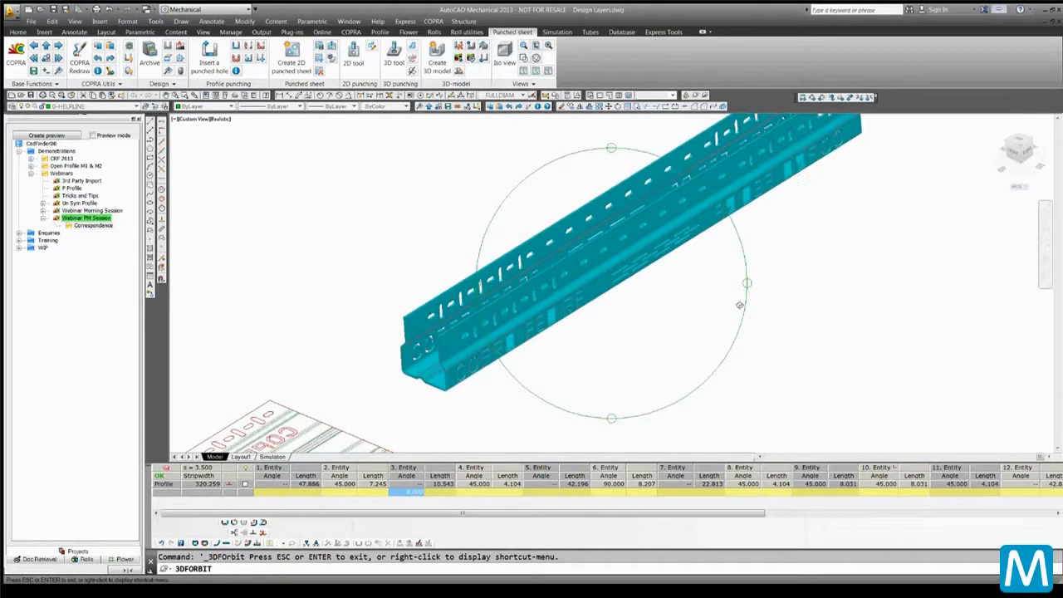
{"action": "key", "text": "Escape"}
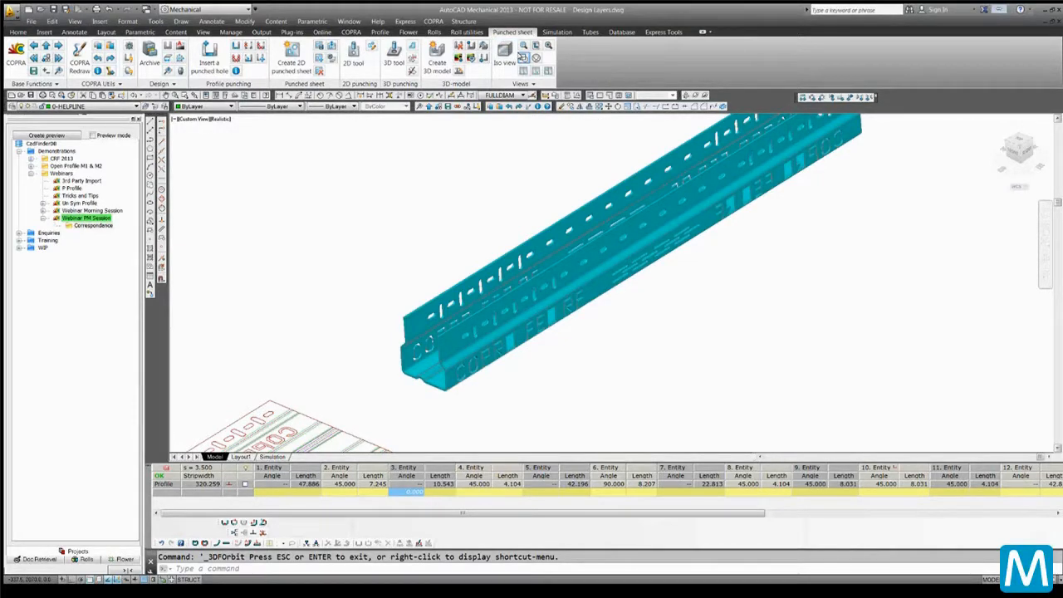
Switch the 3D model's display to the 2D Wireframe visual style
{"action": "left_click", "coordinate": [522, 57]}
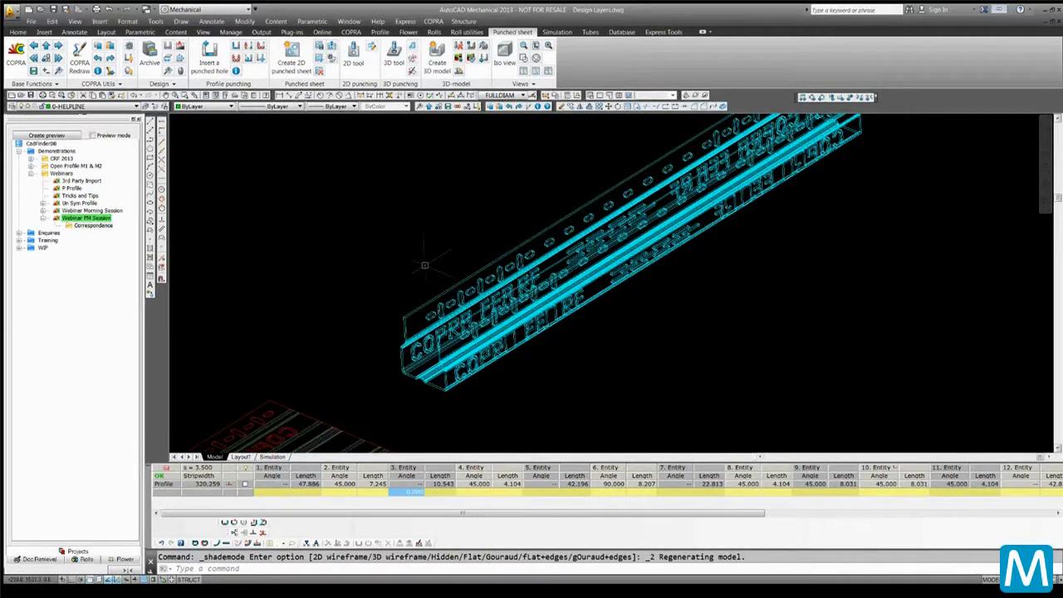
{"action": "scroll", "coordinate": [406, 209], "scroll_direction": "down", "scroll_amount": 2}
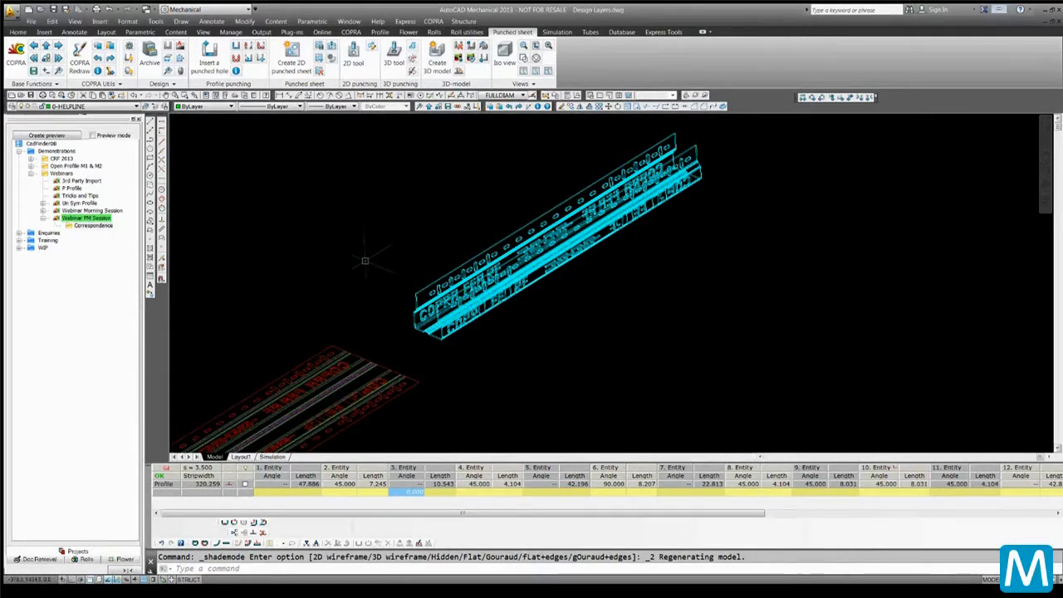
Split the drawing area into two, then three, then four viewports
{"action": "type", "text": "2"}
{"action": "key", "text": "Return"}
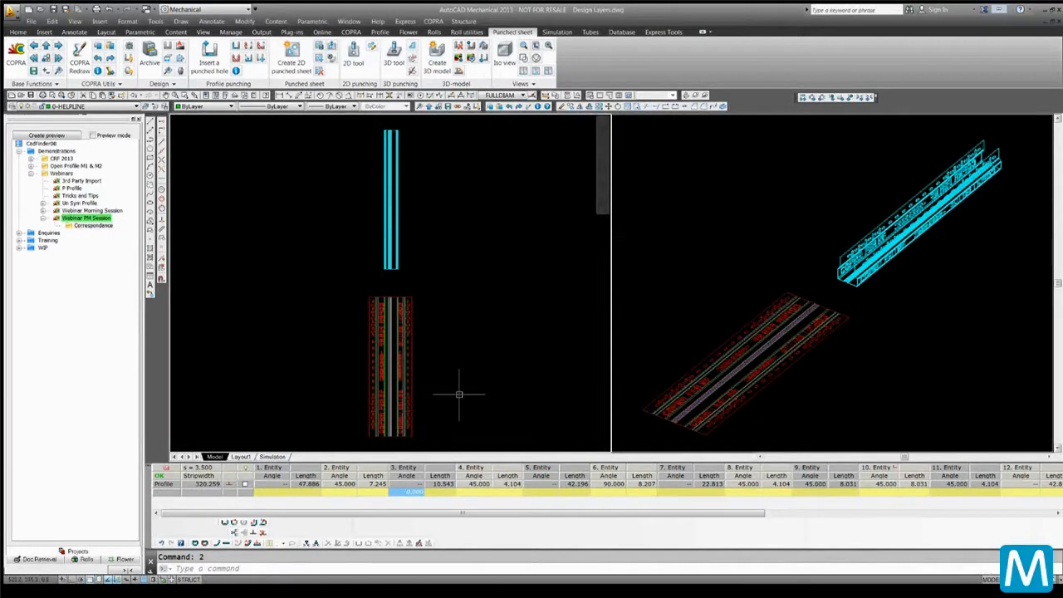
{"action": "type", "text": "3"}
{"action": "key", "text": "Return"}
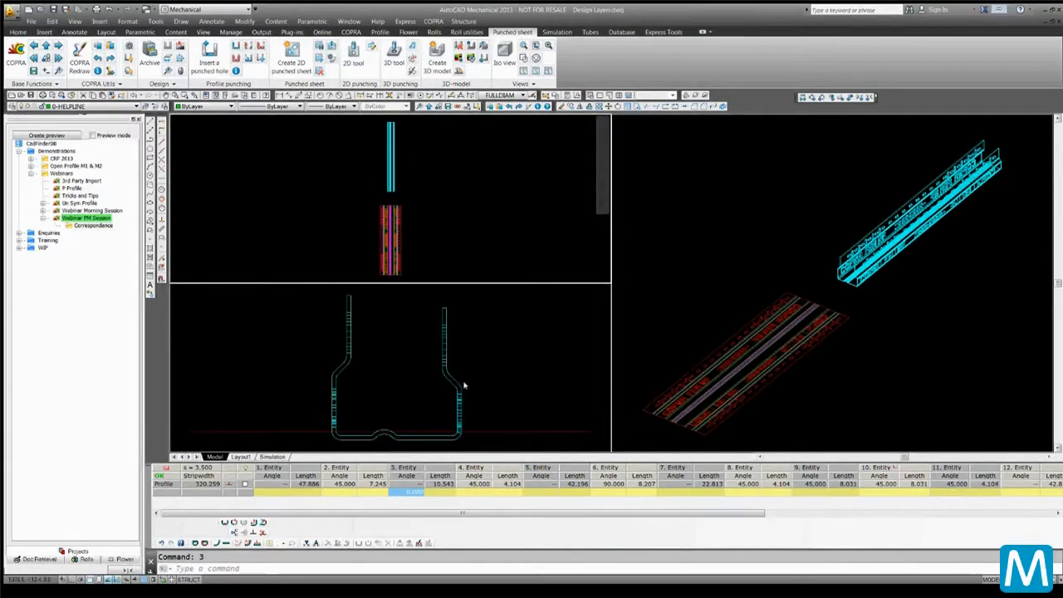
{"action": "type", "text": "4"}
{"action": "key", "text": "Return"}
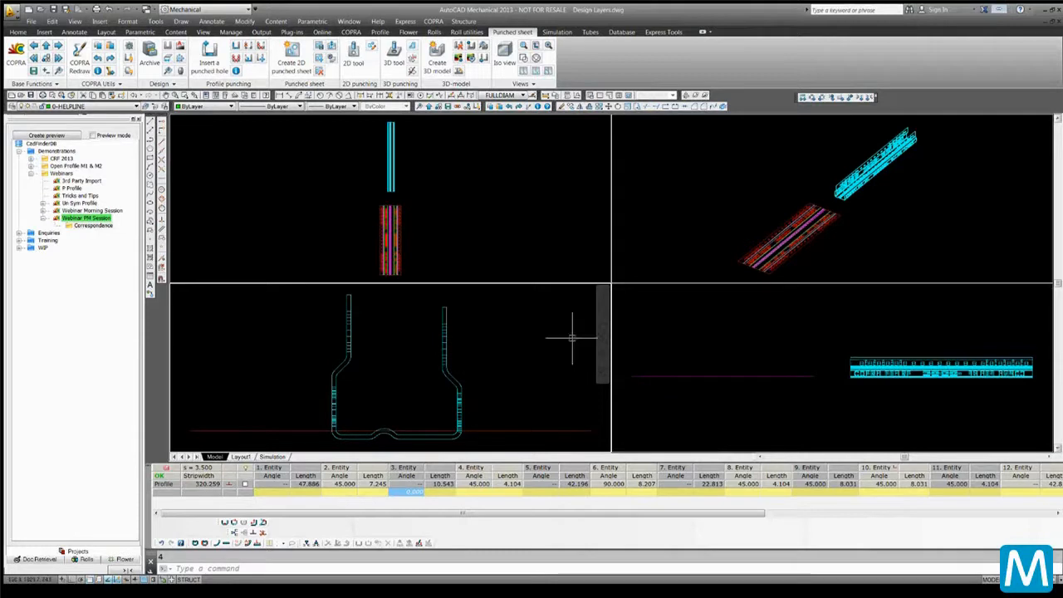
Activate the viewports in turn, then restore a single viewport
{"action": "left_click", "coordinate": [625, 254]}
{"action": "left_click", "coordinate": [540, 207]}
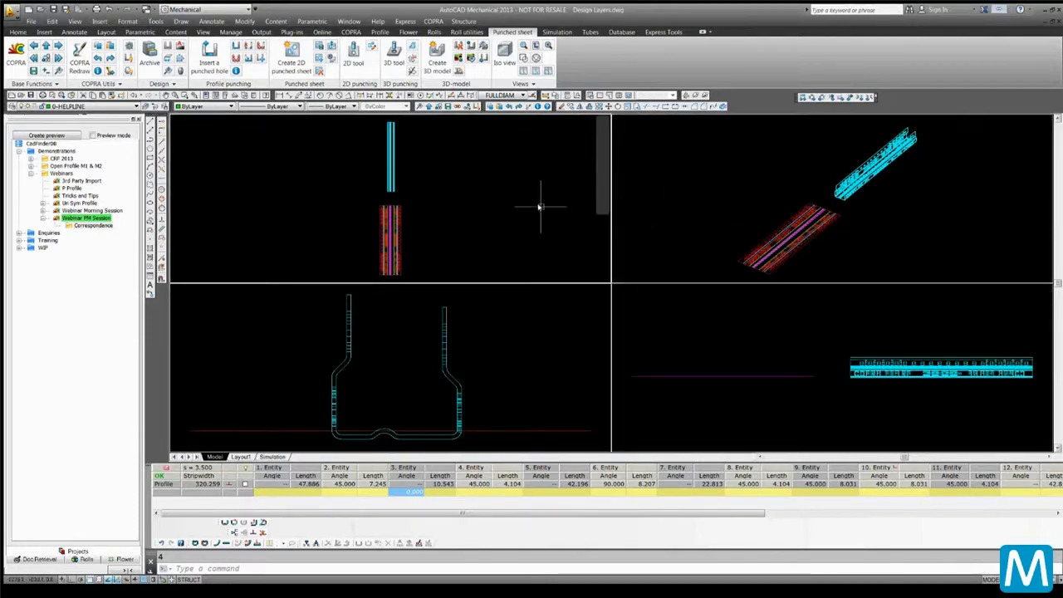
{"action": "left_click", "coordinate": [724, 304]}
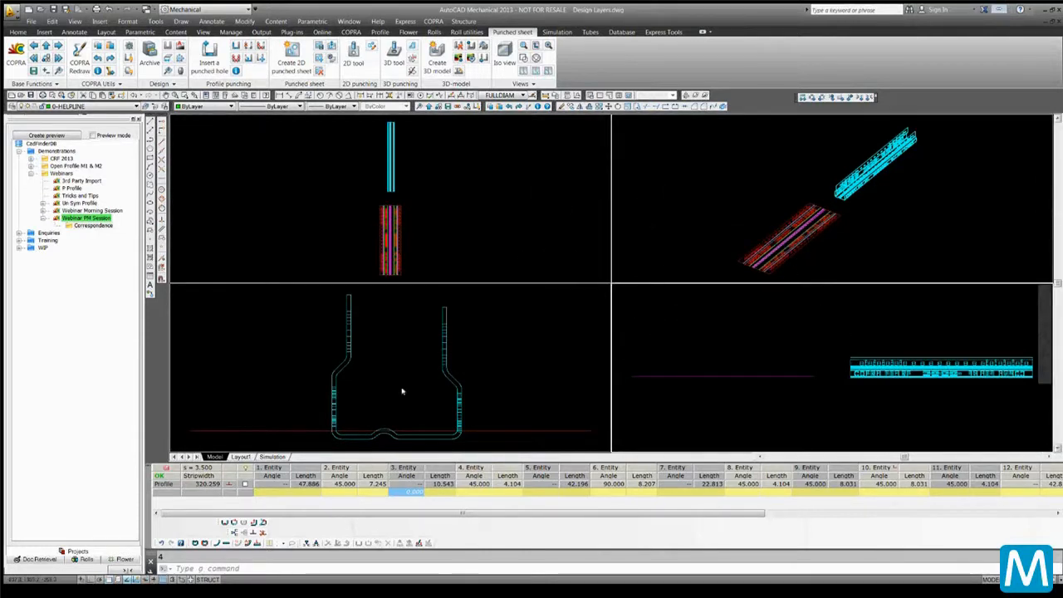
{"action": "left_click", "coordinate": [767, 175]}
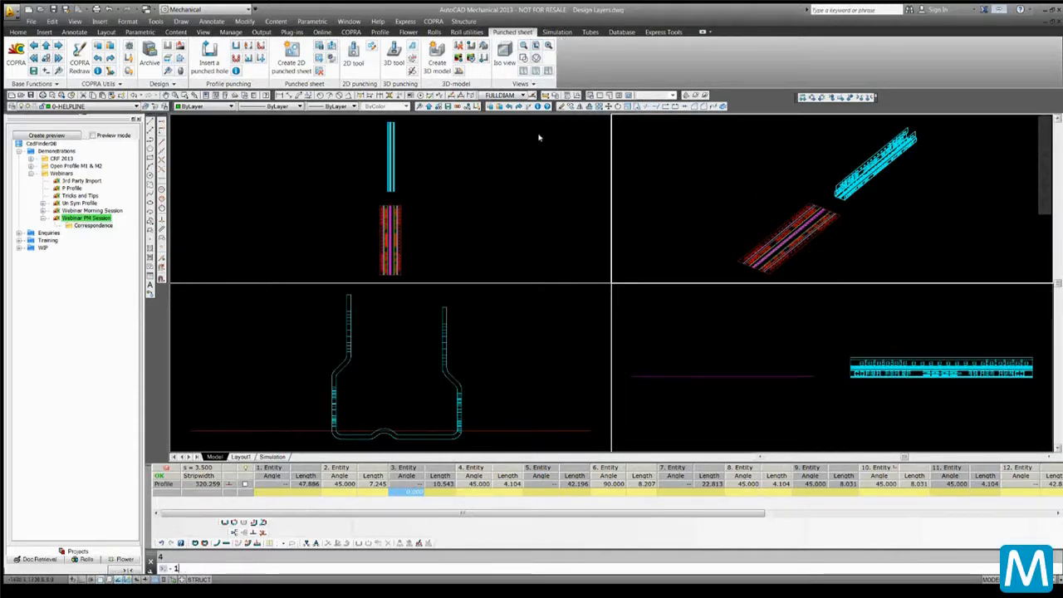
{"action": "key", "text": "Return"}
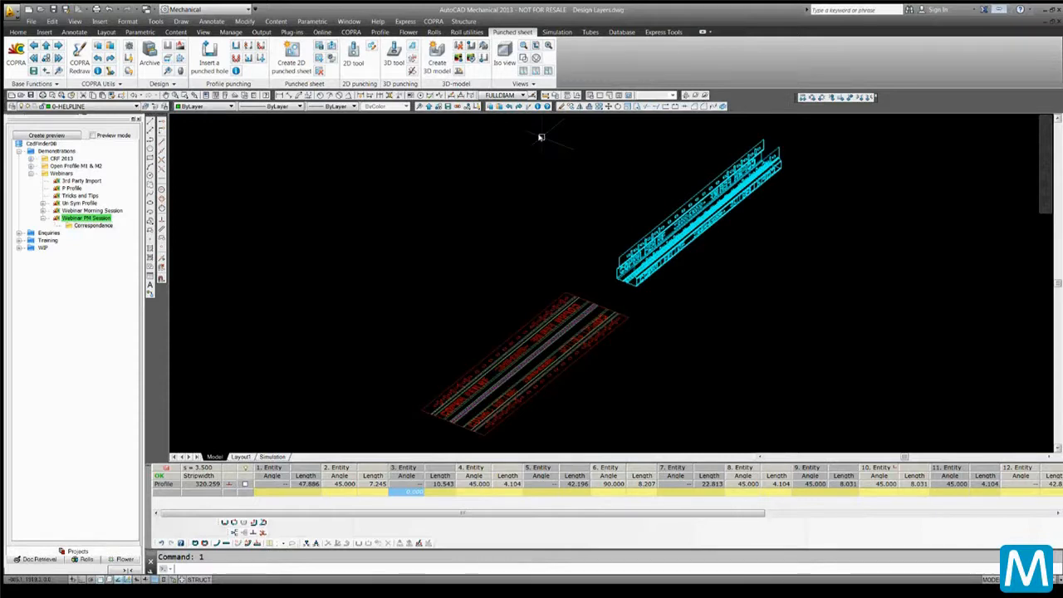
{"action": "scroll", "coordinate": [743, 221], "scroll_direction": "down", "scroll_amount": 2}
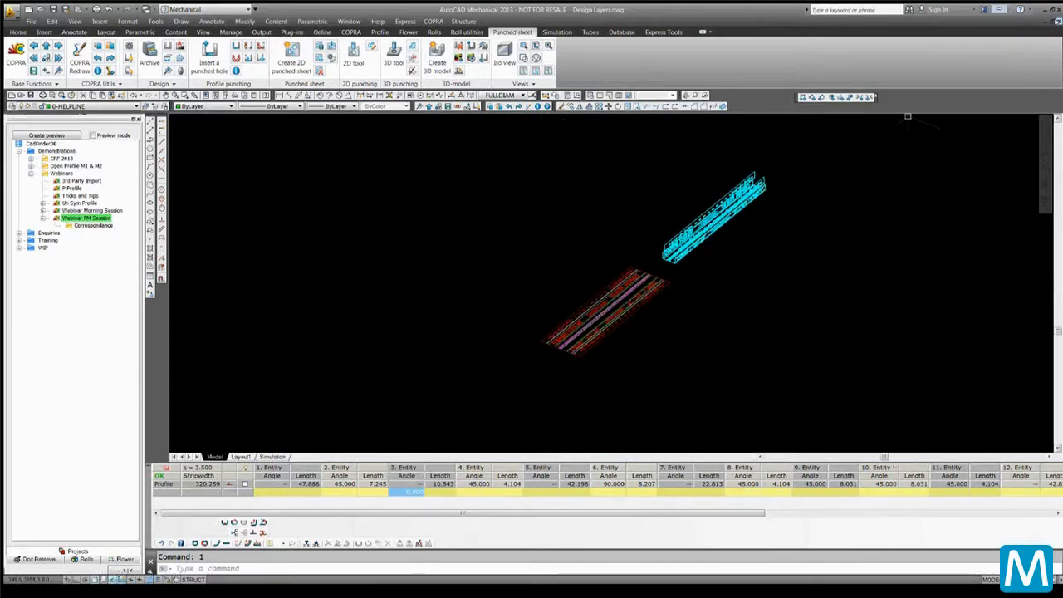
Close Design Layers.dwg without saving the hole pattern changes in COPRA
{"action": "left_click", "coordinate": [1056, 21]}
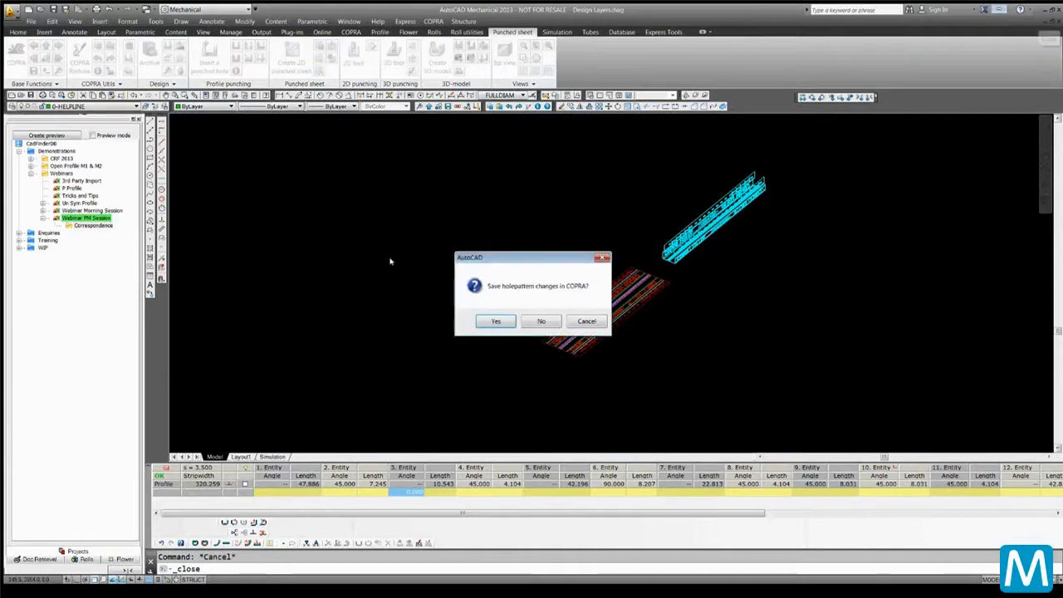
{"action": "left_click", "coordinate": [540, 321]}
{"action": "left_click", "coordinate": [573, 322]}
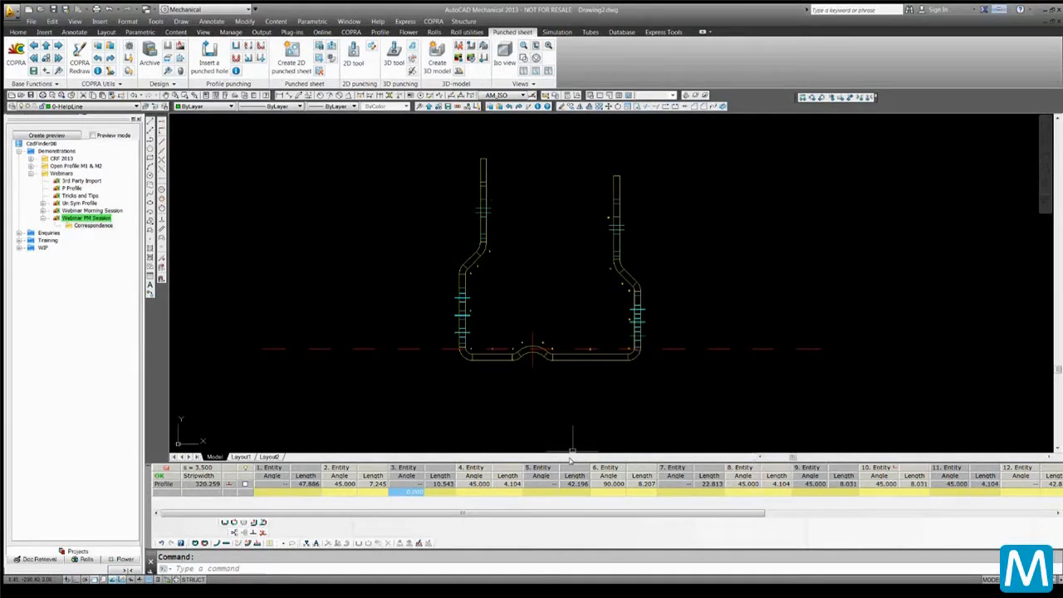
Enlarge the profile table and scroll it to show entities 8 to 18
{"action": "left_click_drag", "start_coordinate": [572, 451], "coordinate": [570, 340]}
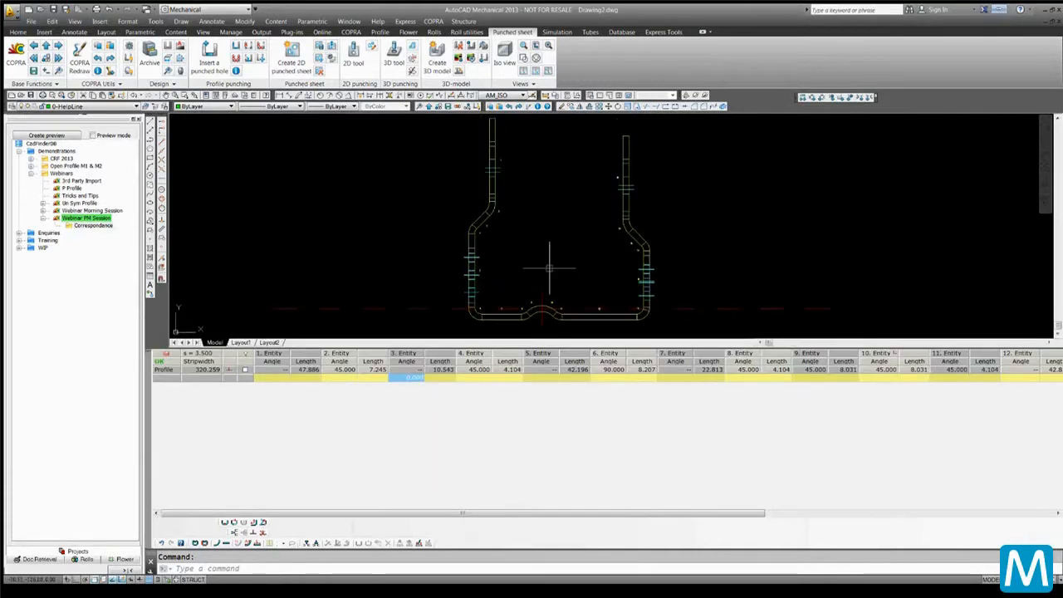
{"action": "scroll", "coordinate": [547, 275], "scroll_direction": "down", "scroll_amount": 3}
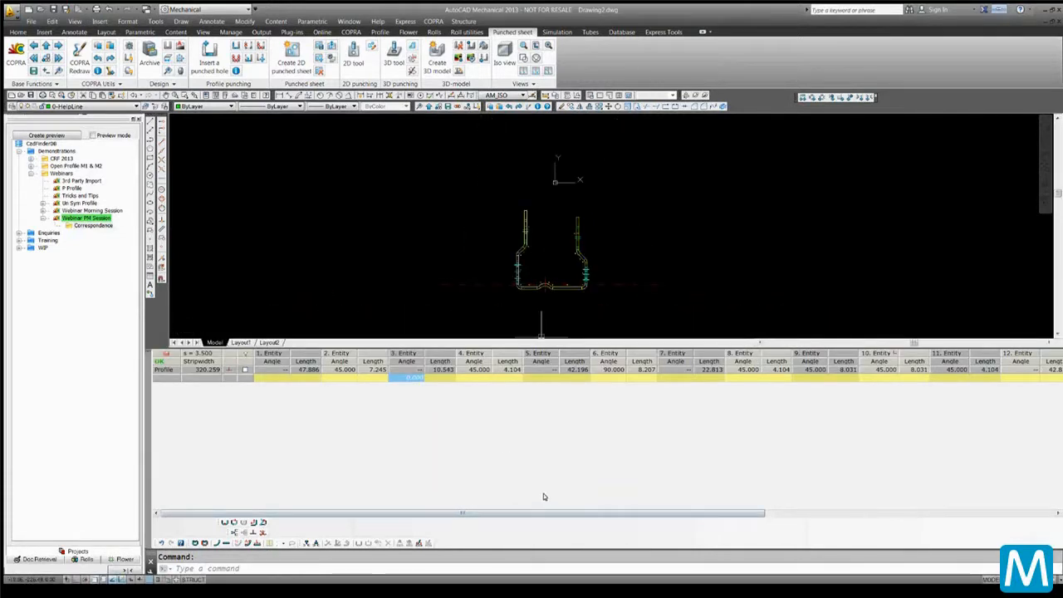
{"action": "left_click_drag", "start_coordinate": [544, 512], "coordinate": [636, 437]}
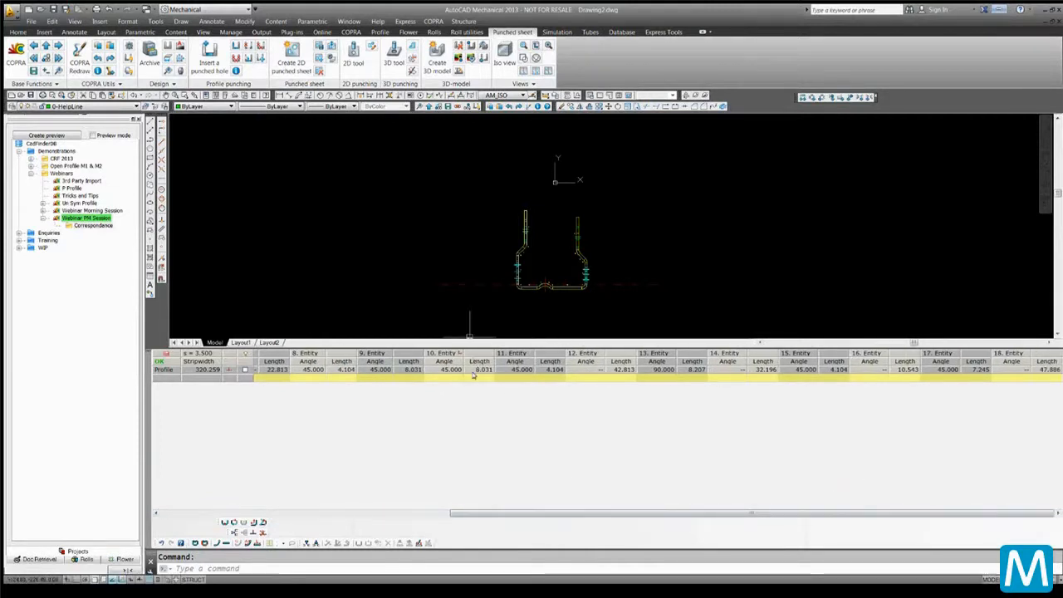
{"action": "left_click_drag", "start_coordinate": [479, 376], "coordinate": [1036, 369]}
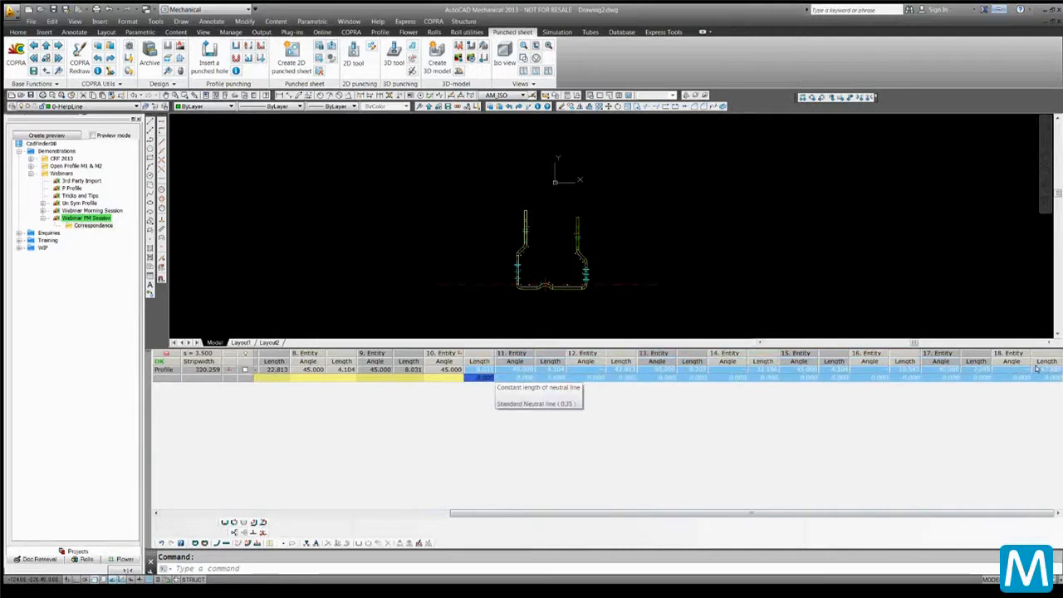
{"action": "right_click", "coordinate": [508, 376]}
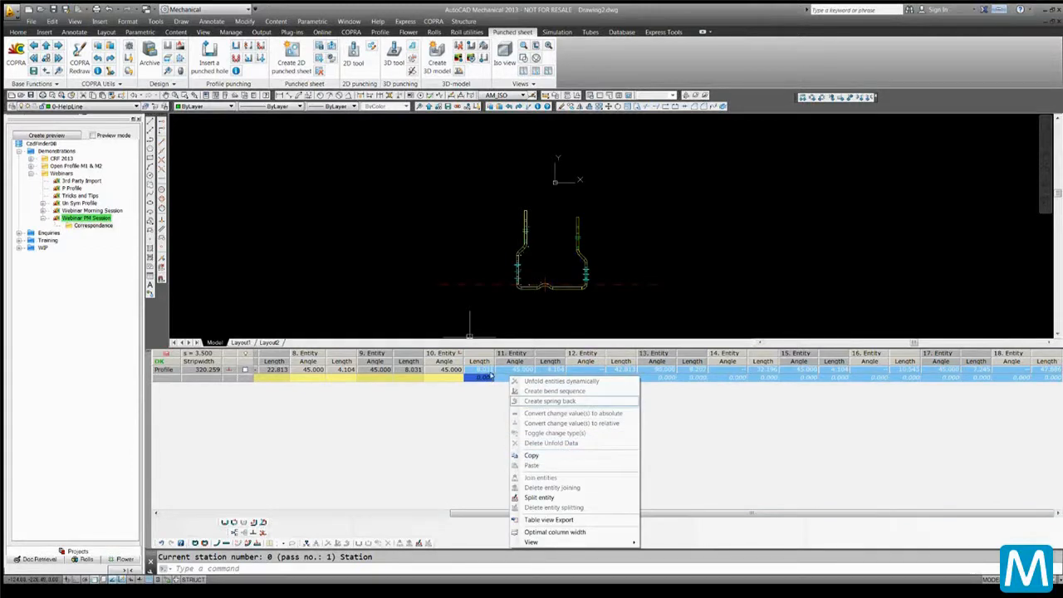
{"action": "right_click", "coordinate": [488, 369]}
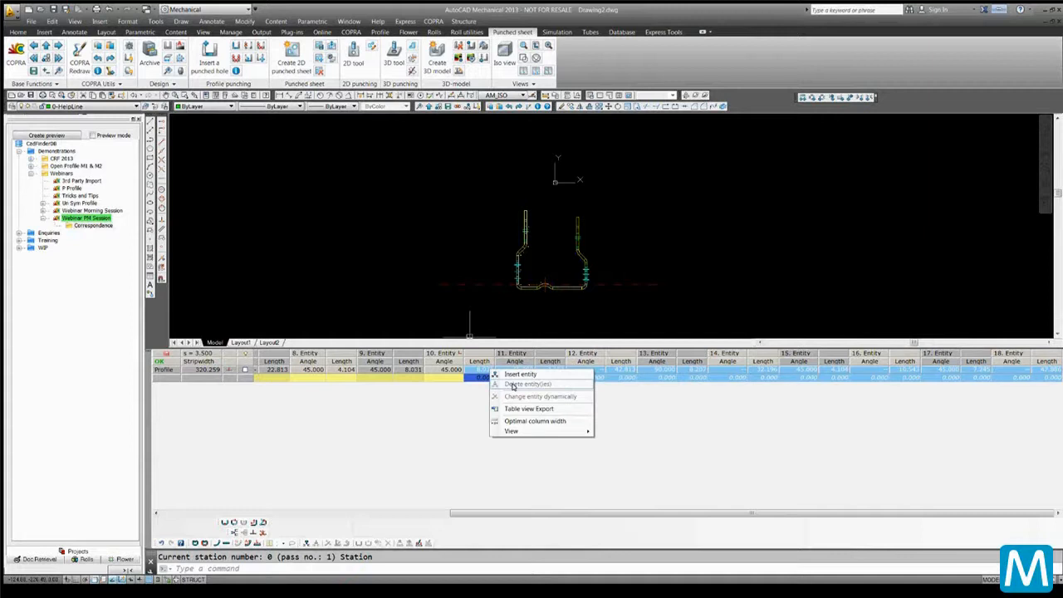
{"action": "left_click", "coordinate": [456, 355]}
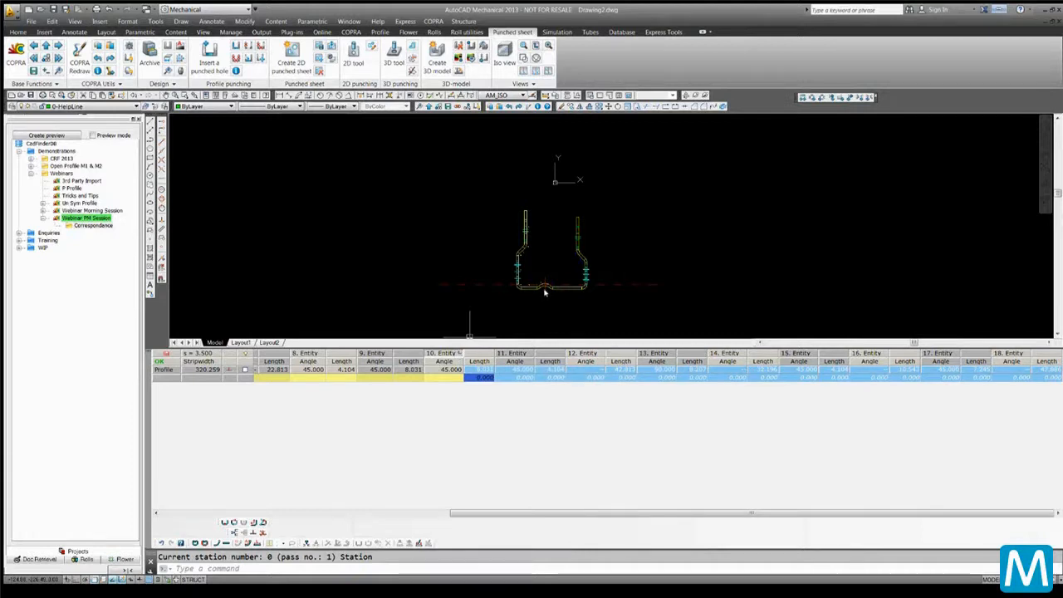
Set the unfolding plane to lie in entity 9 at its center and end
{"action": "scroll", "coordinate": [545, 292], "scroll_direction": "up", "scroll_amount": 10}
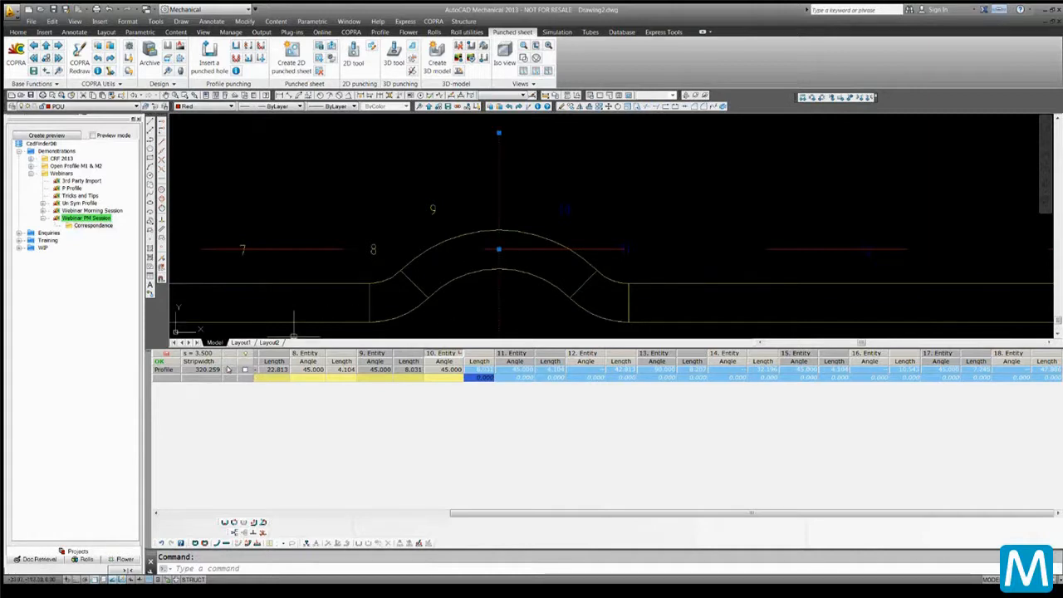
{"action": "mouse_move", "coordinate": [228, 369]}
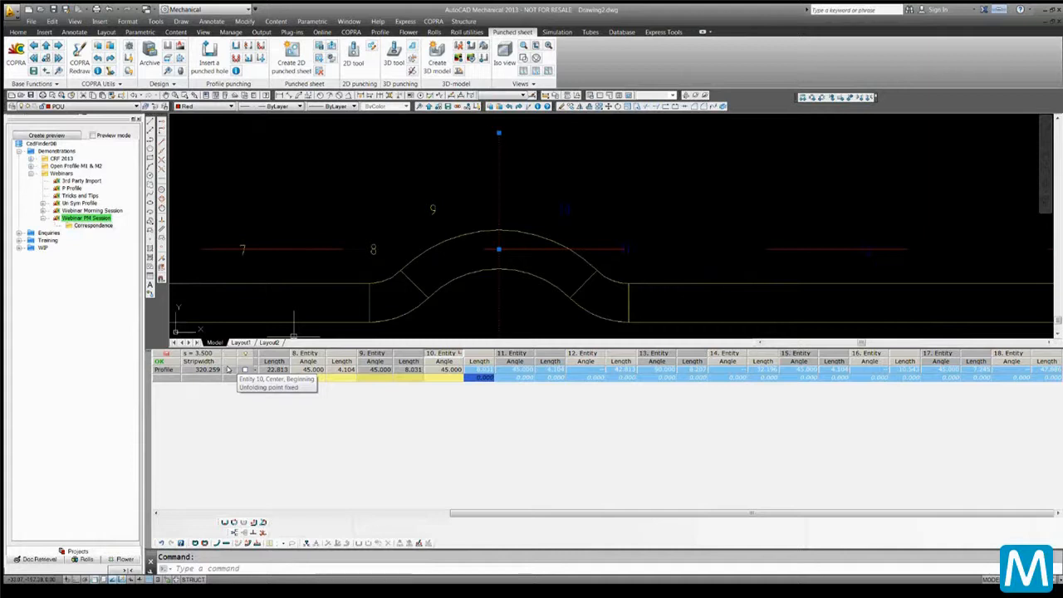
{"action": "left_click", "coordinate": [228, 369]}
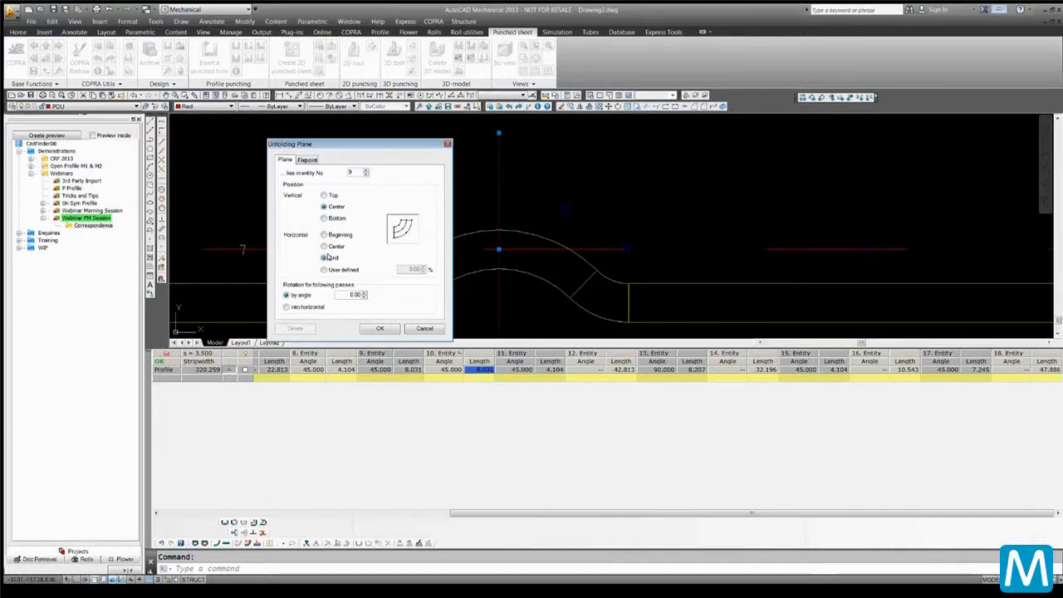
{"action": "left_click", "coordinate": [378, 327]}
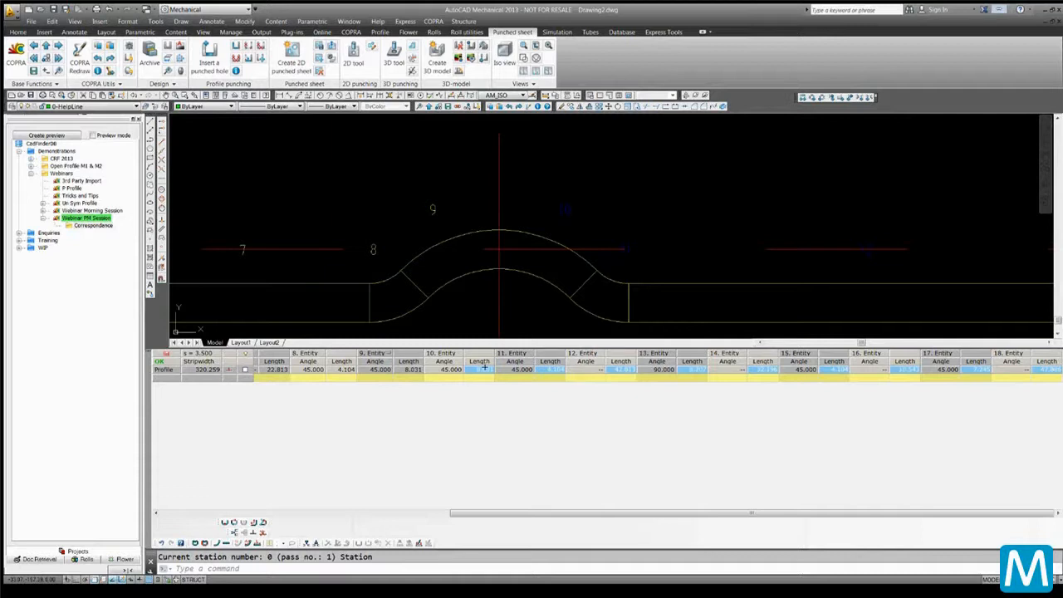
Delete entities 10 through 18 from the profile table
{"action": "left_click_drag", "start_coordinate": [480, 371], "coordinate": [1045, 376]}
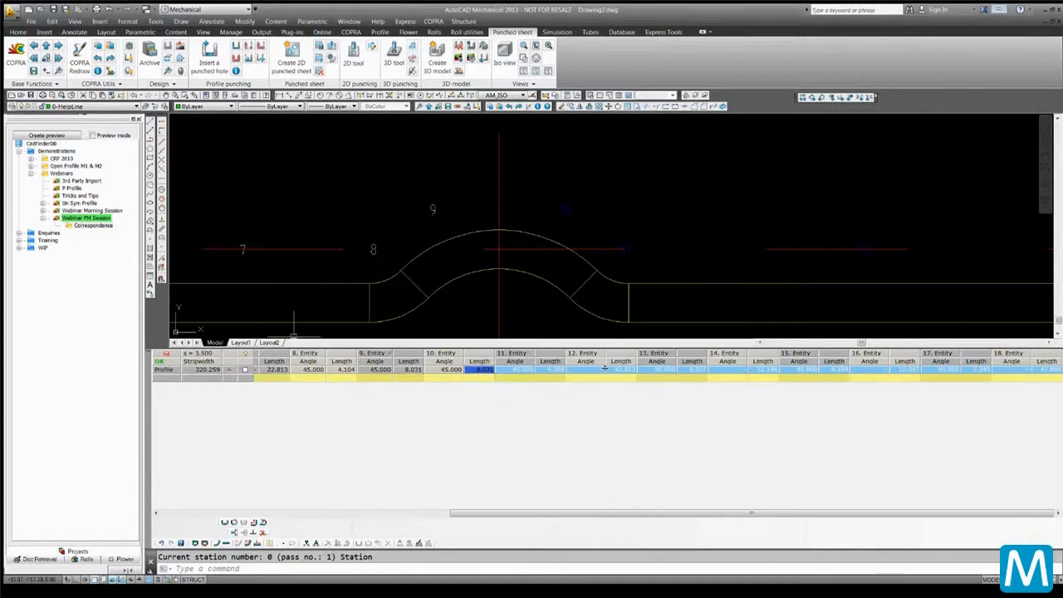
{"action": "right_click", "coordinate": [469, 370]}
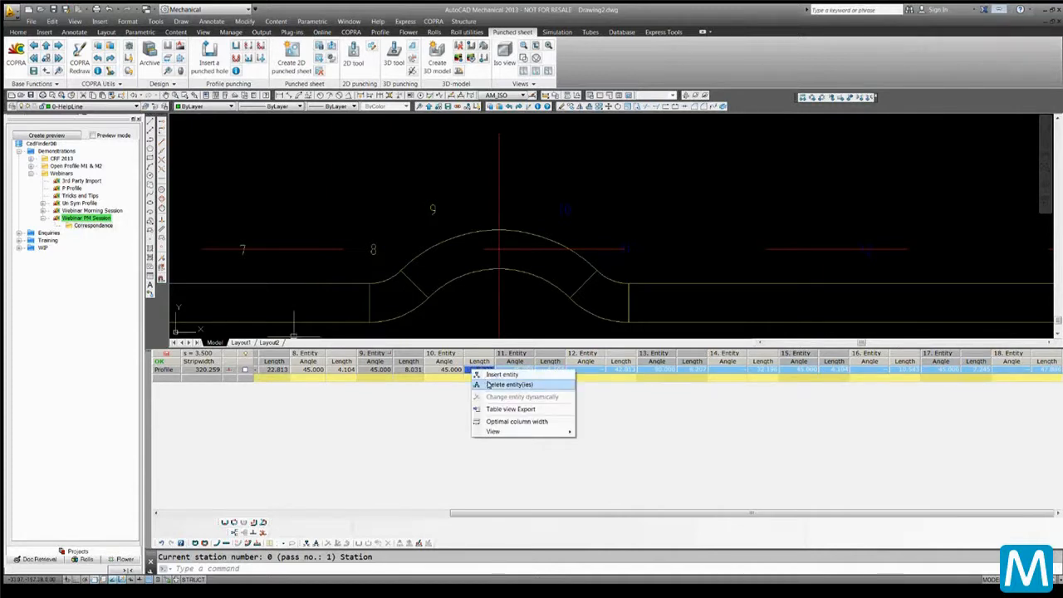
{"action": "left_click", "coordinate": [502, 385]}
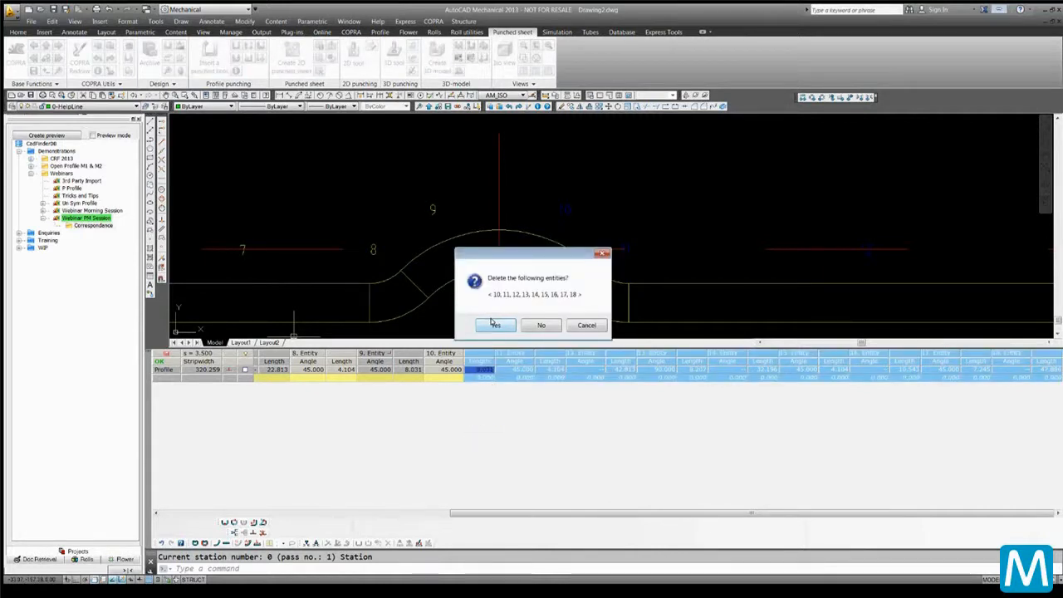
{"action": "left_click", "coordinate": [493, 324]}
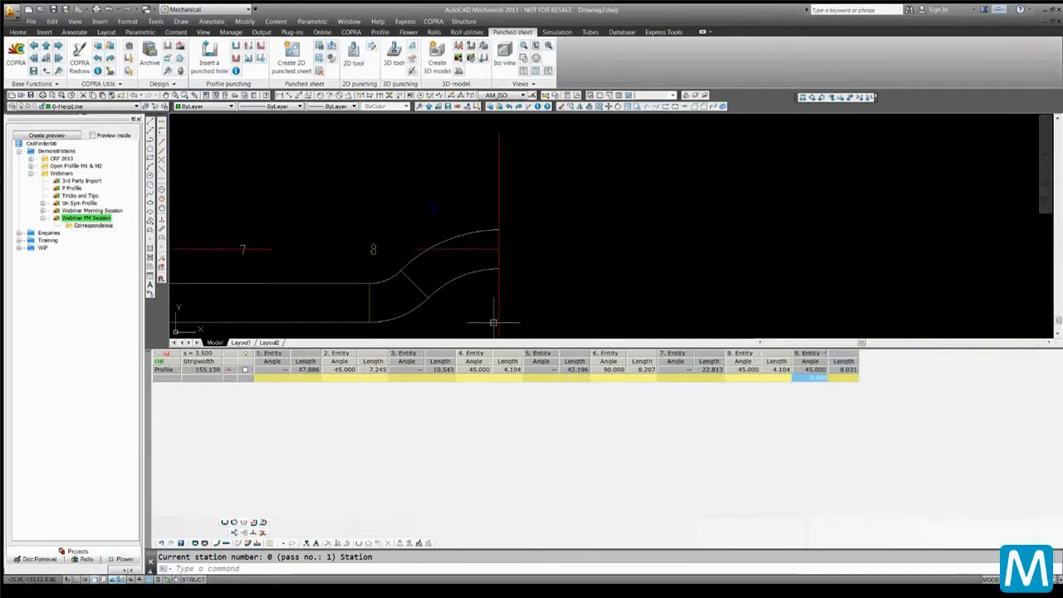
Copy the base profile with Mirror at end to restore the symmetric profile
{"action": "scroll", "coordinate": [493, 323], "scroll_direction": "down", "scroll_amount": 5}
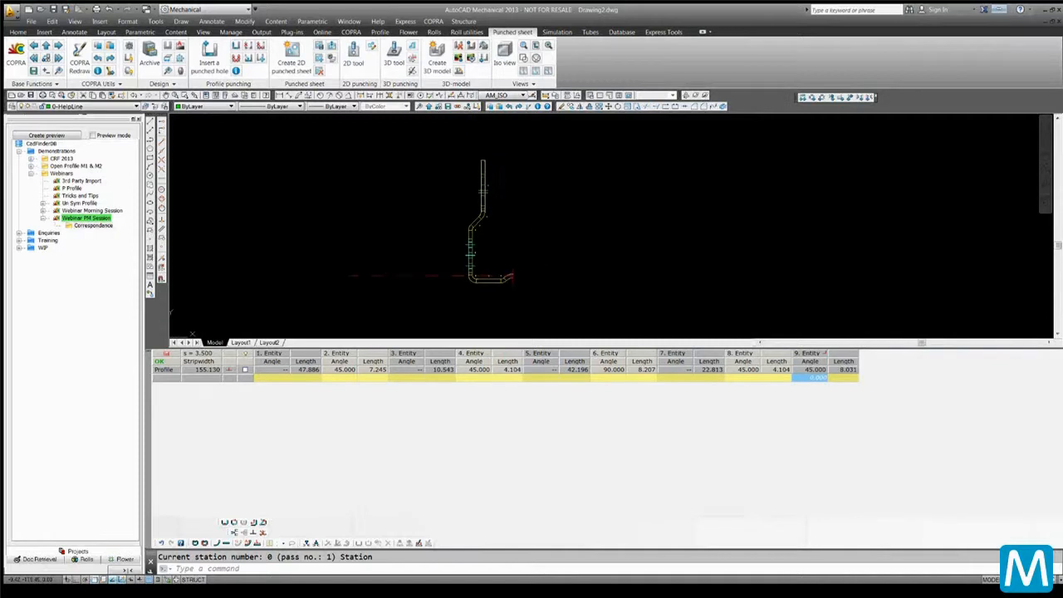
{"action": "scroll", "coordinate": [517, 237], "scroll_direction": "up", "scroll_amount": 2}
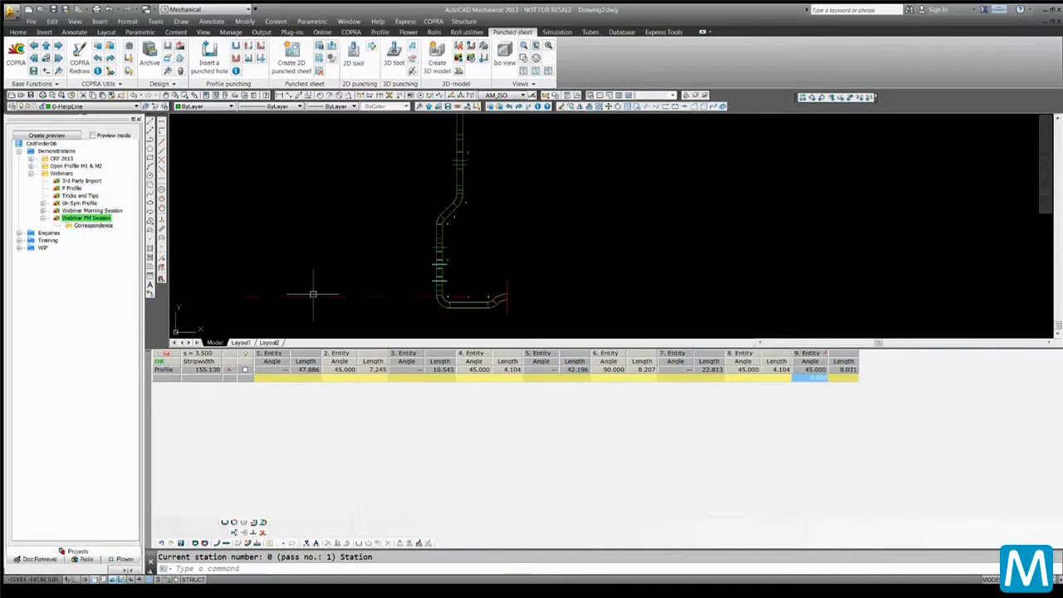
{"action": "left_click", "coordinate": [234, 523]}
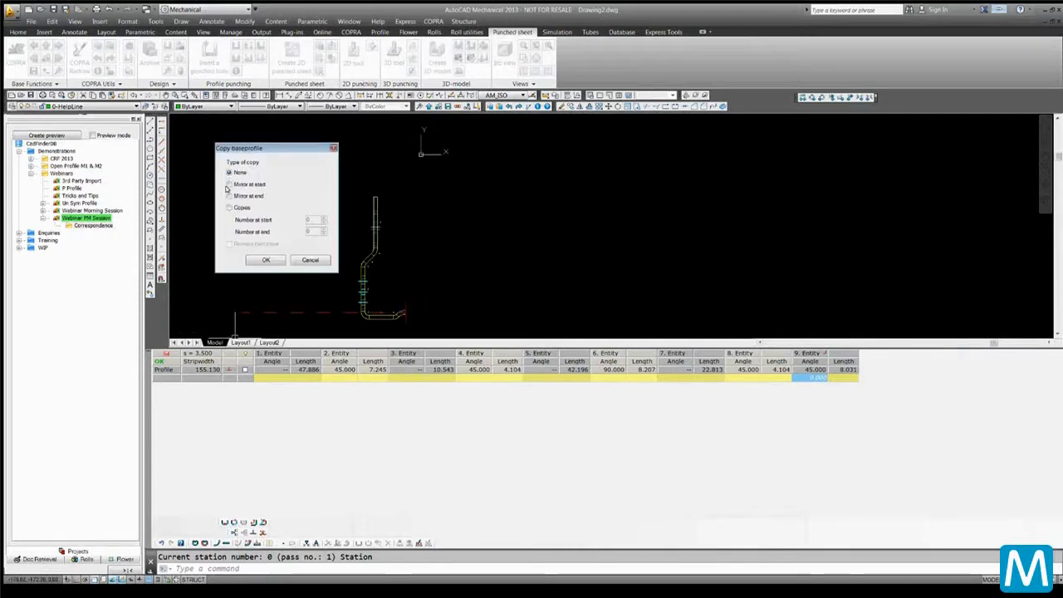
{"action": "left_click", "coordinate": [228, 196]}
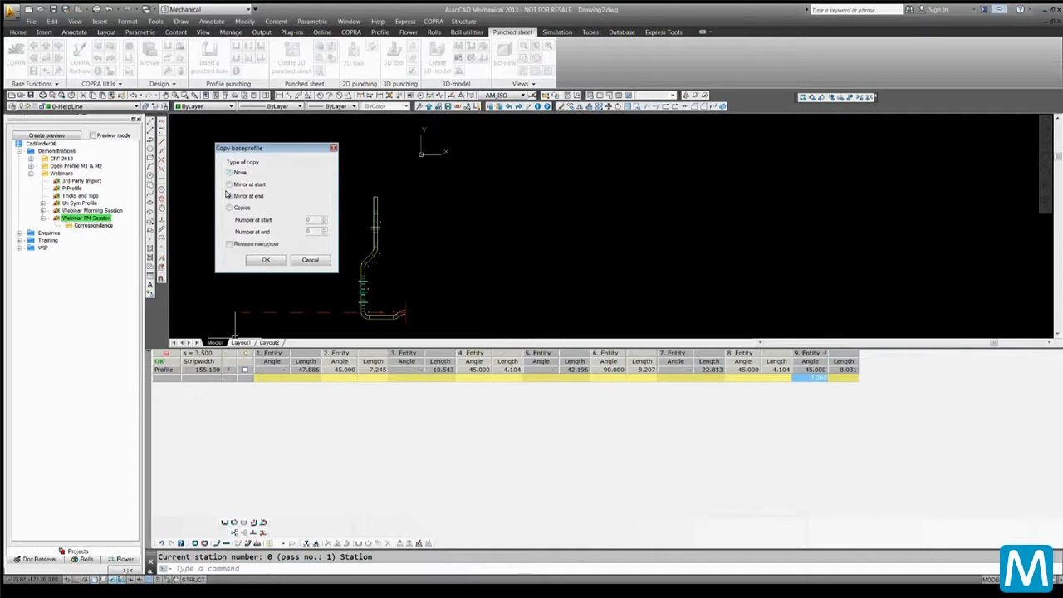
{"action": "left_click", "coordinate": [265, 260]}
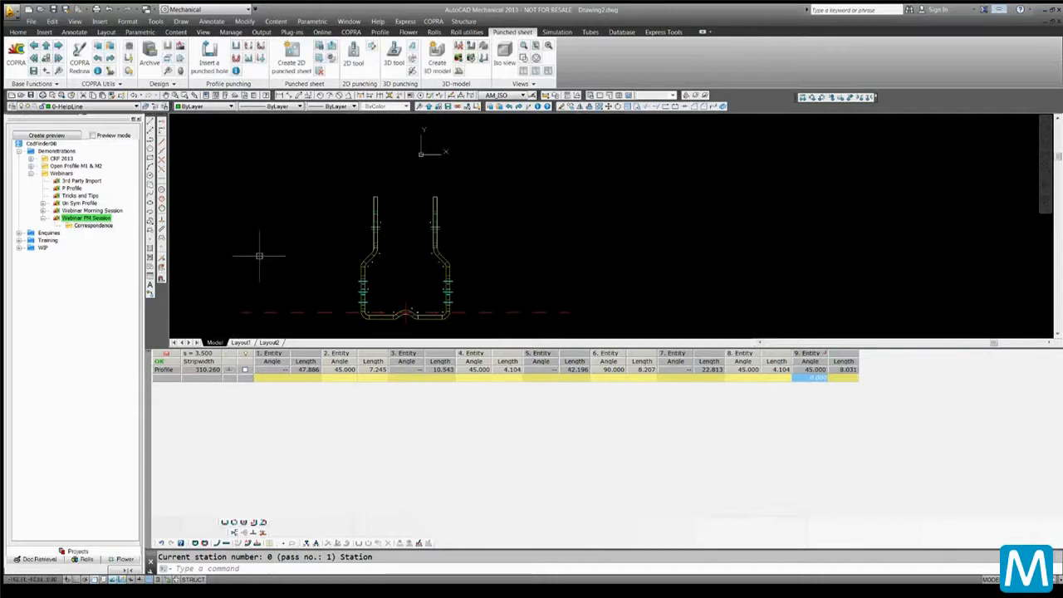
Shrink the table panel and inspect the mirrored profile's bends
{"action": "scroll", "coordinate": [336, 279], "scroll_direction": "up", "scroll_amount": 5}
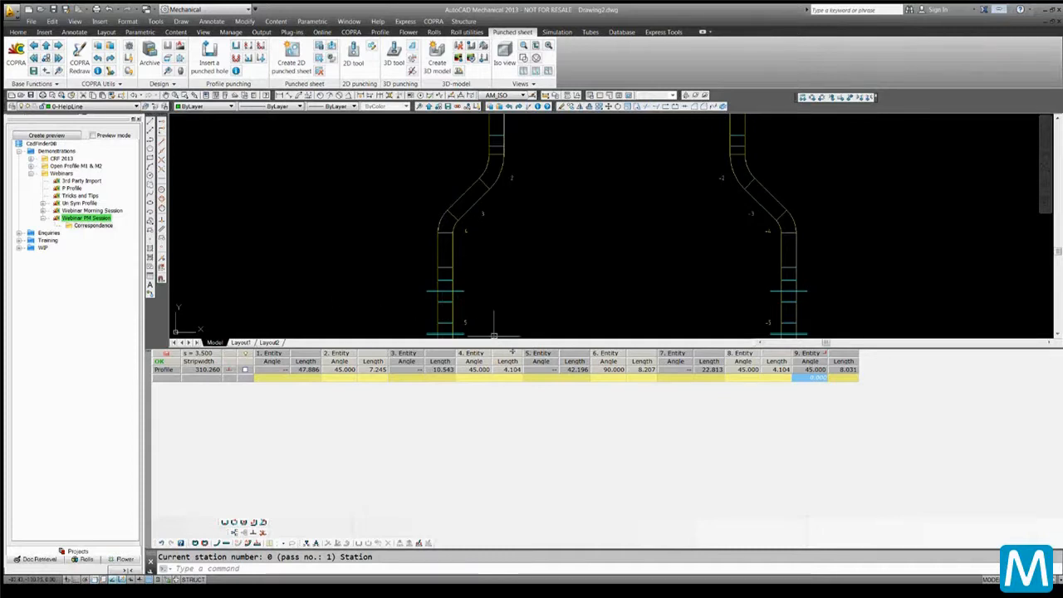
{"action": "left_click_drag", "start_coordinate": [509, 345], "coordinate": [510, 452]}
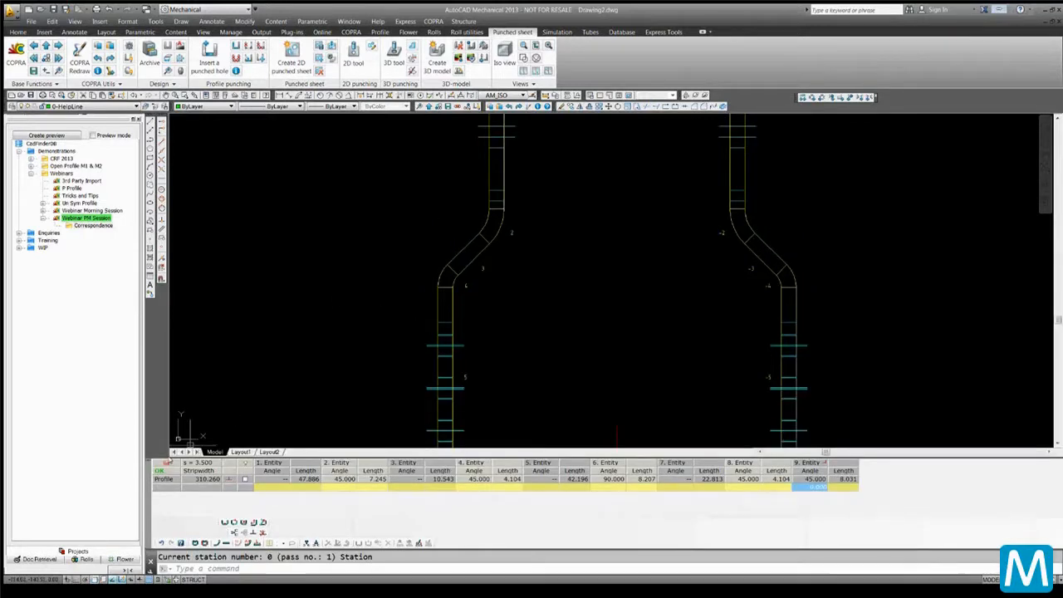
{"action": "key", "text": "Return"}
{"action": "scroll", "coordinate": [664, 380], "scroll_direction": "down", "scroll_amount": 5}
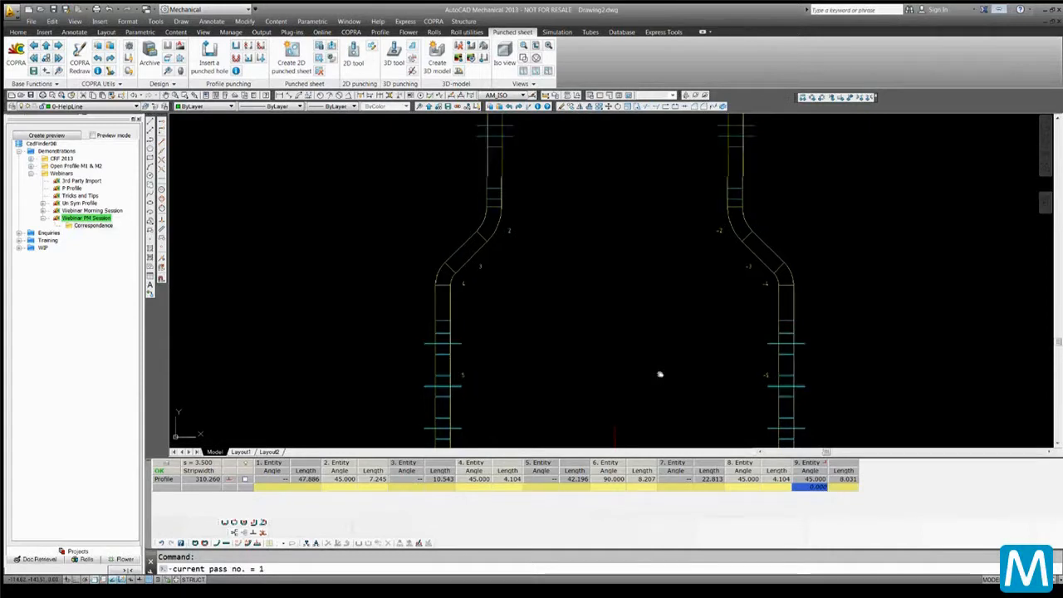
Save the current profile data to an archive file named Profile
{"action": "scroll", "coordinate": [597, 340], "scroll_direction": "up", "scroll_amount": 4}
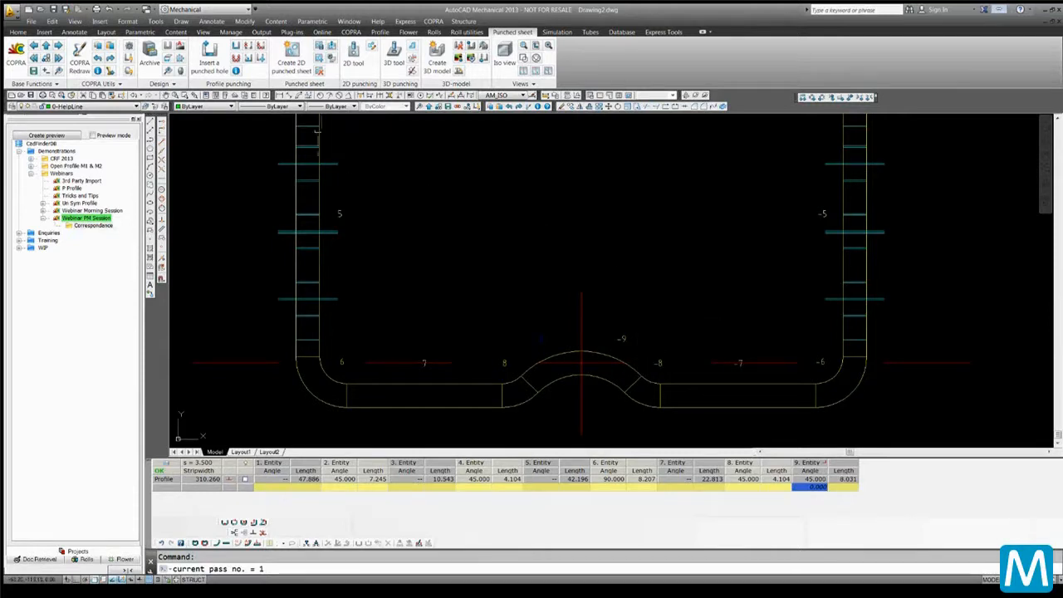
{"action": "left_click", "coordinate": [148, 56]}
{"action": "left_click", "coordinate": [508, 287]}
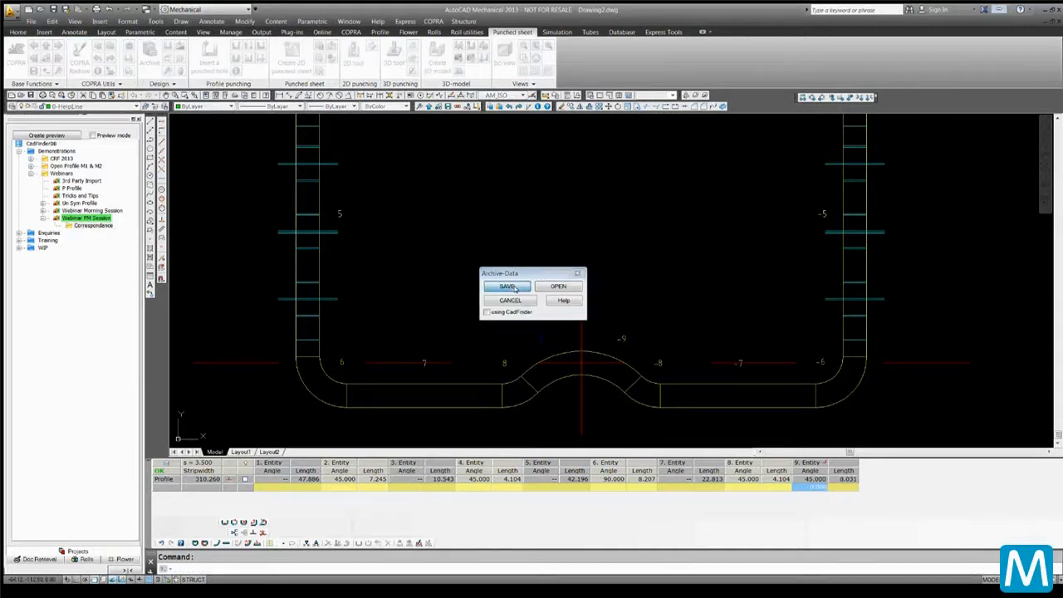
{"action": "type", "text": "Profile"}
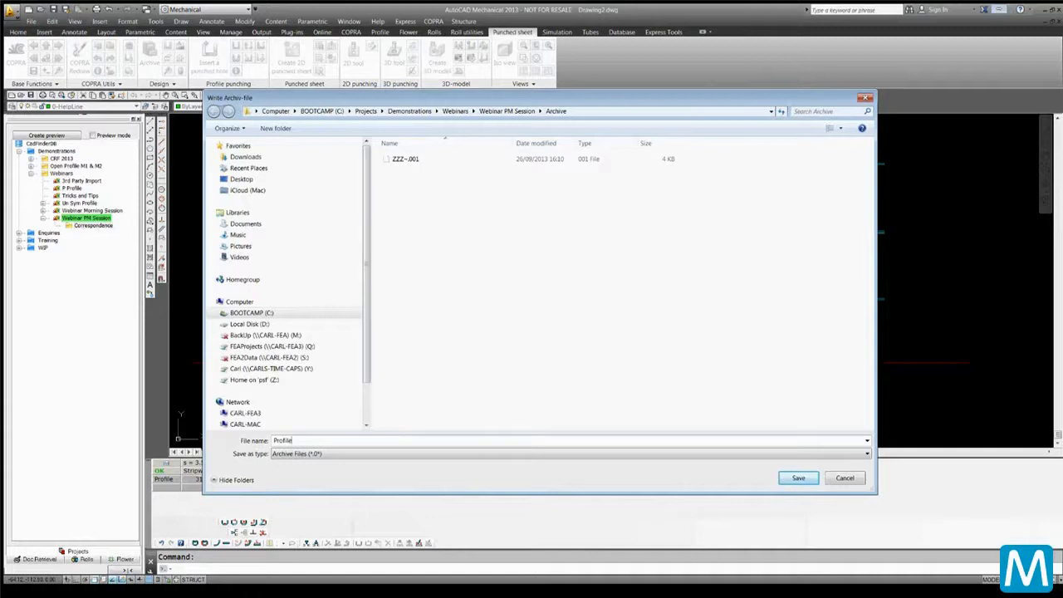
{"action": "key", "text": "Return"}
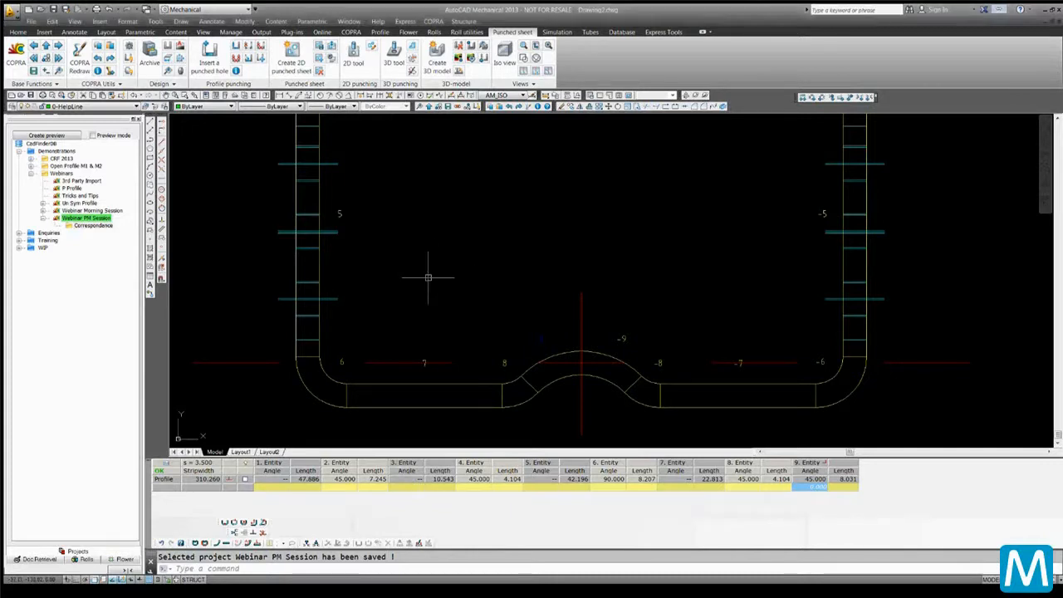
Open the Tricks and Tips project and enlarge its station table
{"action": "scroll", "coordinate": [427, 275], "scroll_direction": "down", "scroll_amount": 5}
{"action": "scroll", "coordinate": [432, 246], "scroll_direction": "up", "scroll_amount": 2}
{"action": "scroll", "coordinate": [431, 246], "scroll_direction": "up", "scroll_amount": 3}
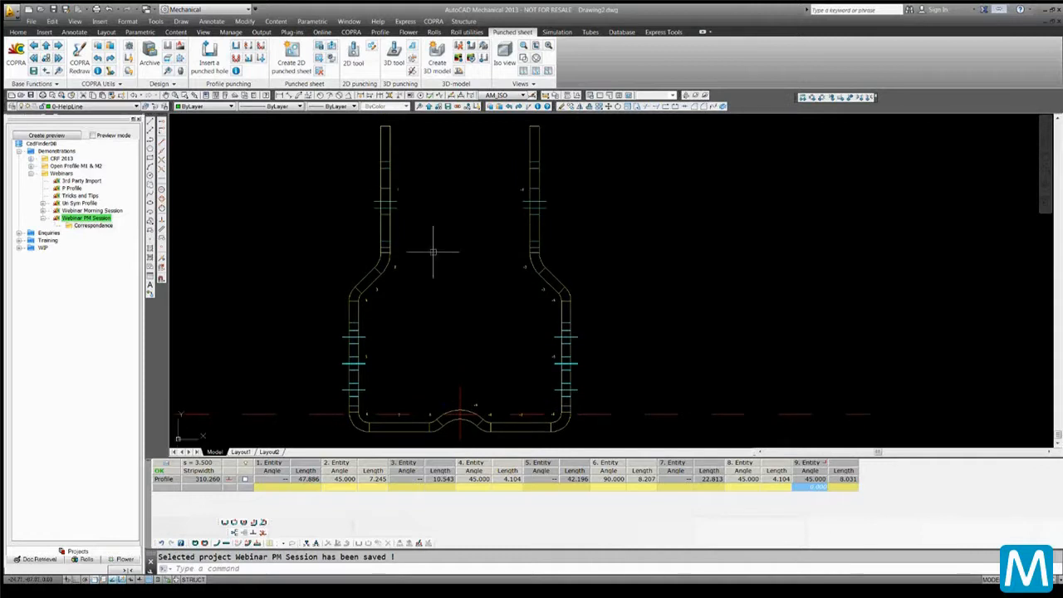
{"action": "left_click", "coordinate": [77, 195]}
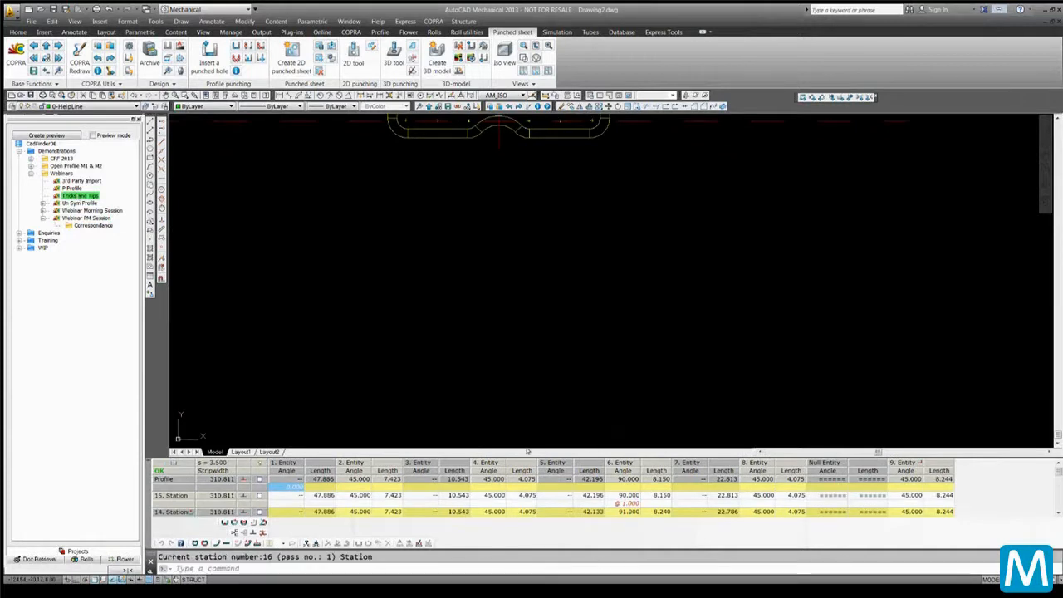
{"action": "middle_click_drag", "start_coordinate": [547, 153], "coordinate": [545, 276]}
{"action": "scroll", "coordinate": [546, 412], "scroll_direction": "up", "scroll_amount": 2}
{"action": "scroll", "coordinate": [545, 276], "scroll_direction": "down", "scroll_amount": 8}
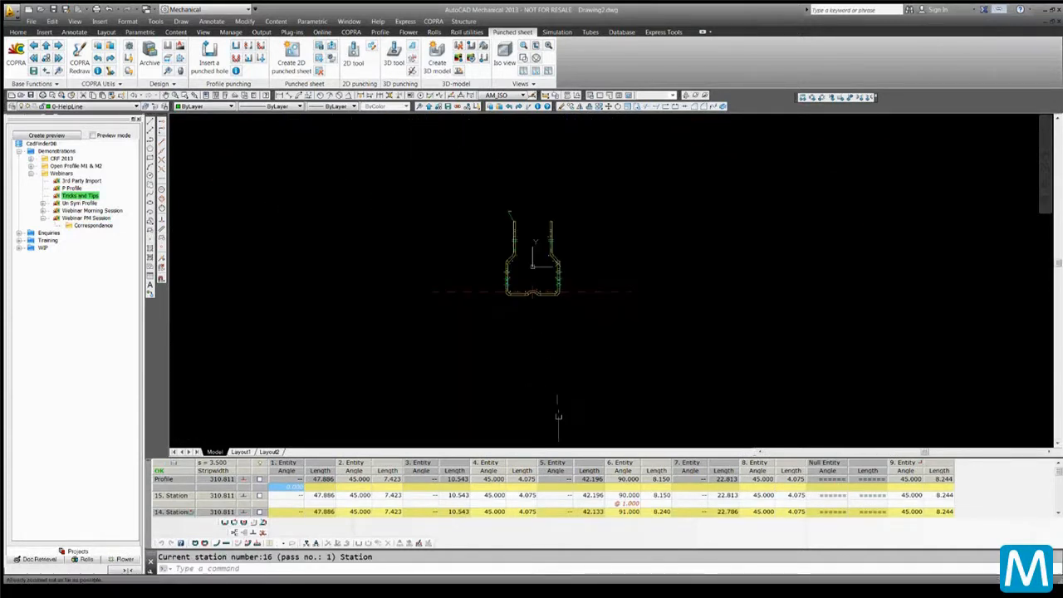
{"action": "left_click_drag", "start_coordinate": [574, 448], "coordinate": [596, 226]}
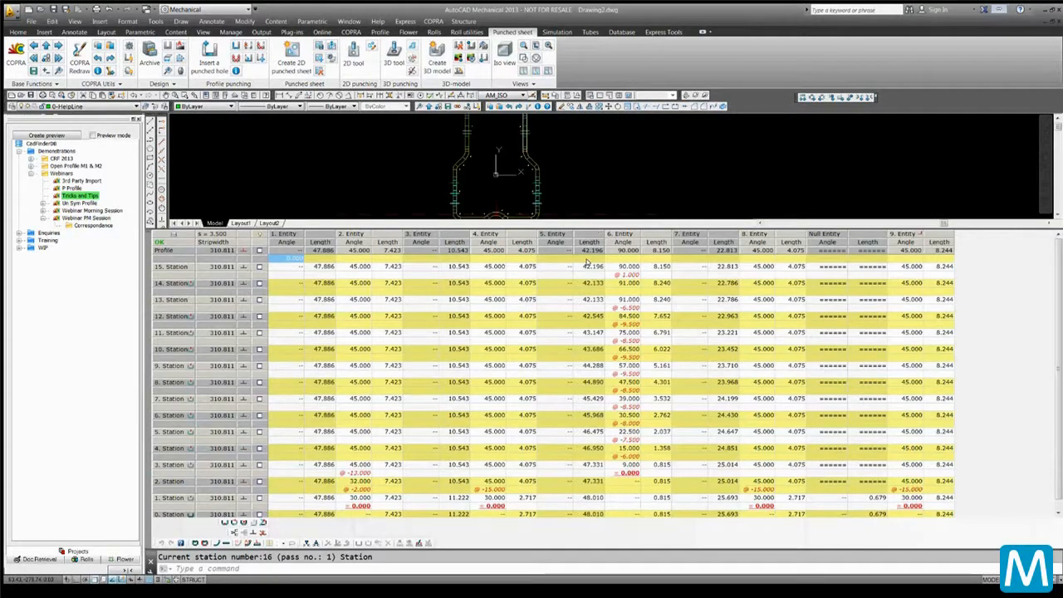
Copy entity 6's bend angle values across all stations of the Tricks and Tips project
{"action": "left_click_drag", "start_coordinate": [619, 273], "coordinate": [631, 471]}
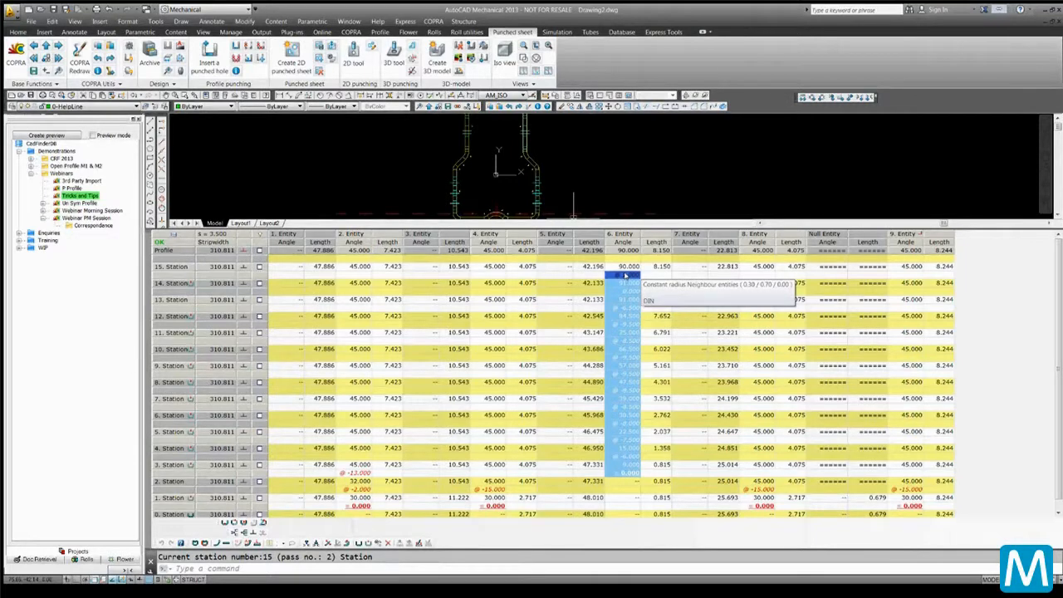
{"action": "right_click", "coordinate": [626, 275]}
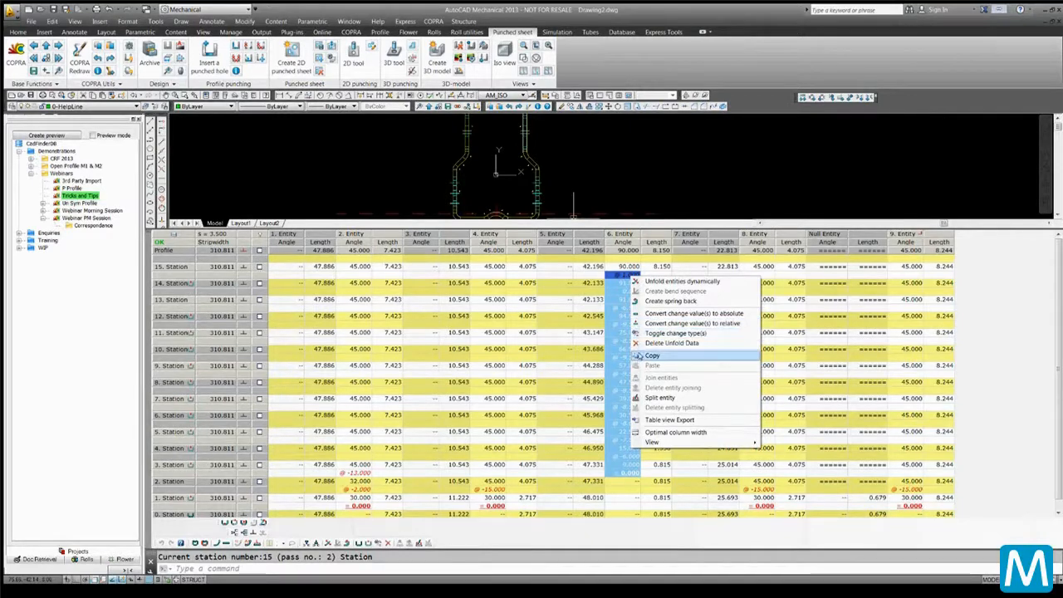
{"action": "left_click", "coordinate": [640, 355]}
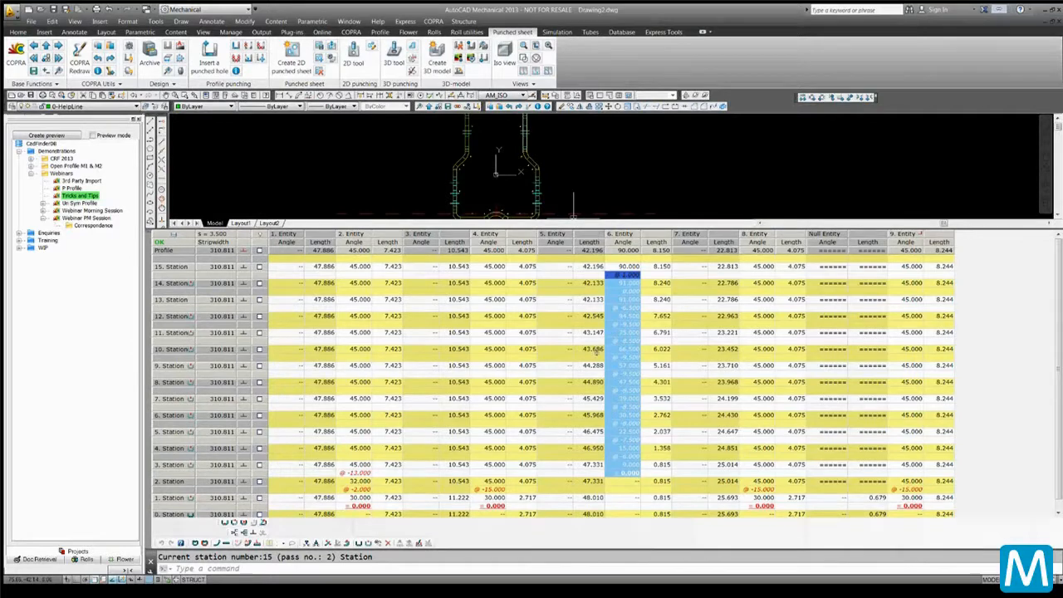
Switch back to the Webinar PM Session project and enlarge its profile table
{"action": "left_click_drag", "start_coordinate": [587, 447], "coordinate": [588, 466]}
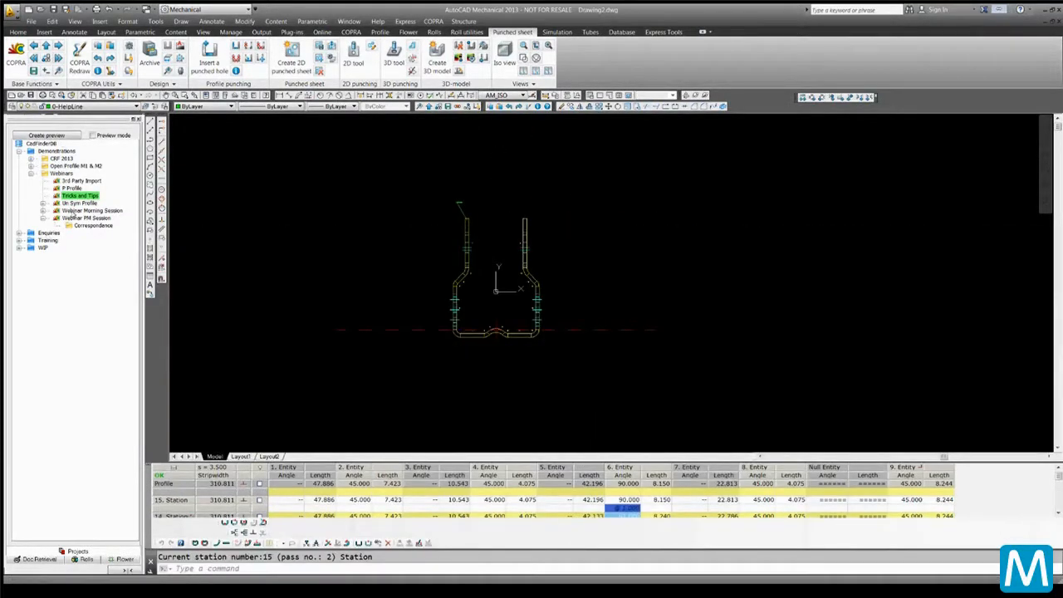
{"action": "left_click", "coordinate": [75, 218]}
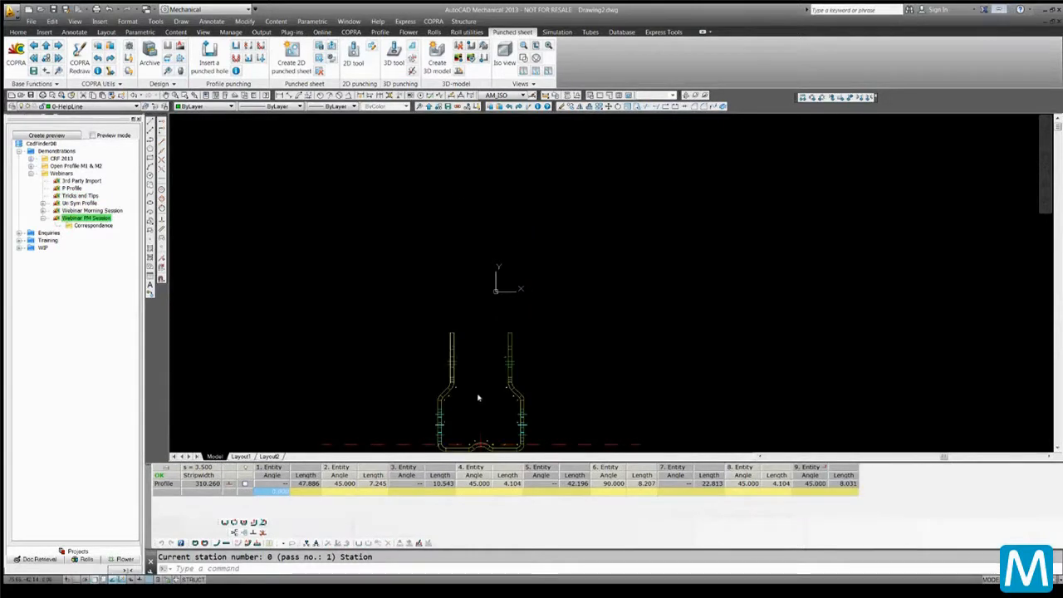
{"action": "scroll", "coordinate": [481, 397], "scroll_direction": "up", "scroll_amount": 2}
{"action": "mouse_move", "coordinate": [481, 397]}
{"action": "middle_mouse_down"}
{"action": "mouse_move", "coordinate": [505, 371]}
{"action": "mouse_move", "coordinate": [528, 267]}
{"action": "middle_mouse_up"}
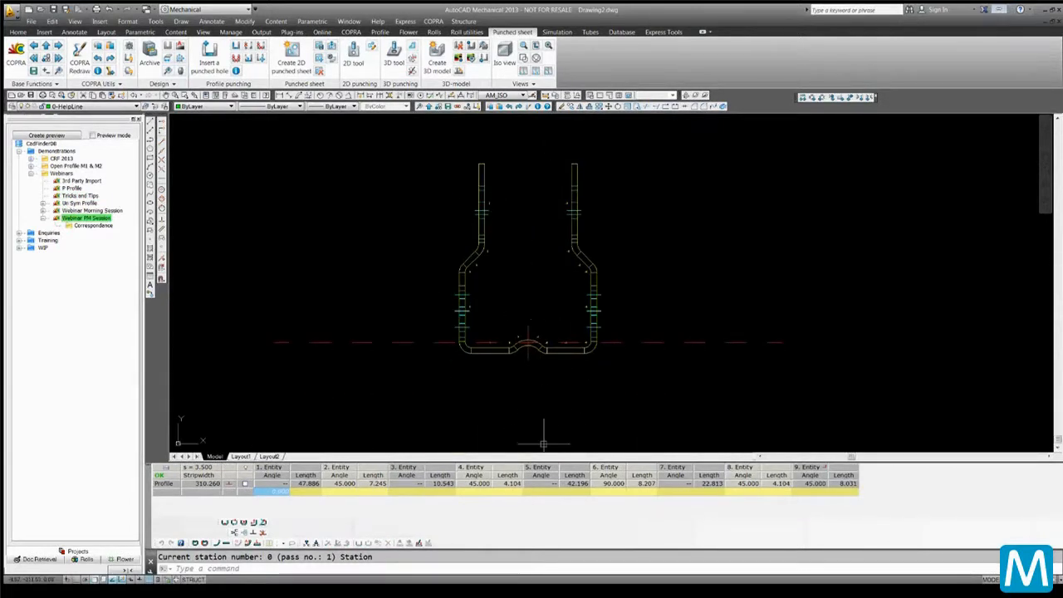
{"action": "scroll", "coordinate": [472, 354], "scroll_direction": "up", "scroll_amount": 4}
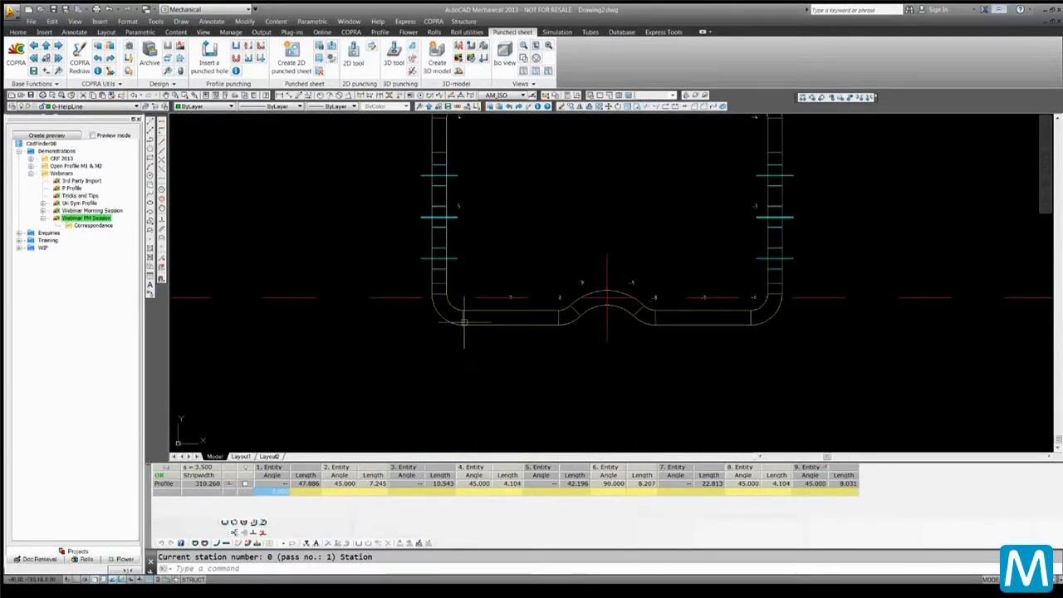
{"action": "scroll", "coordinate": [465, 318], "scroll_direction": "up", "scroll_amount": 3}
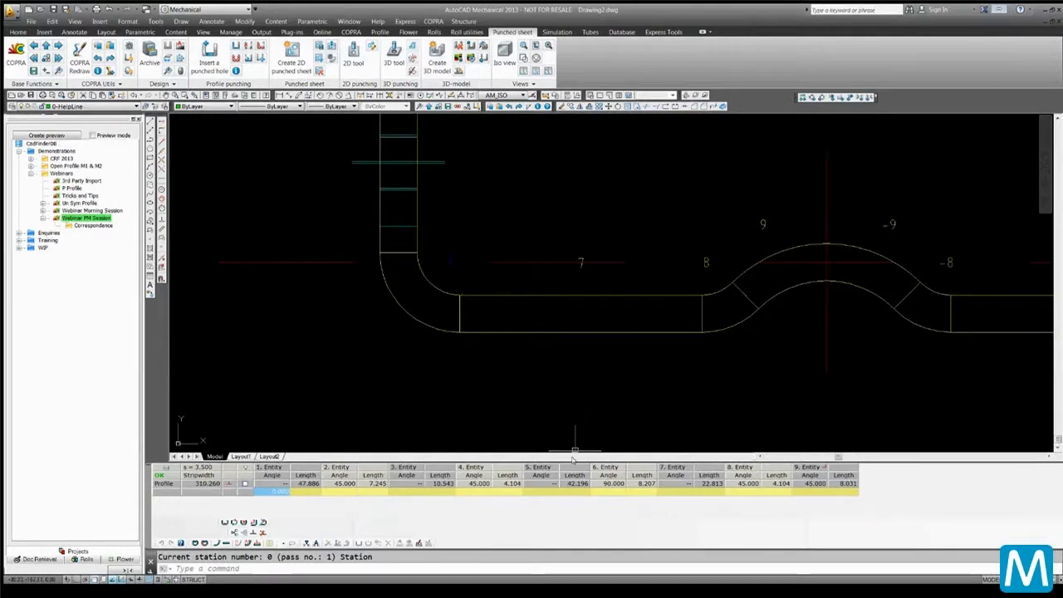
{"action": "left_click_drag", "start_coordinate": [575, 449], "coordinate": [570, 249]}
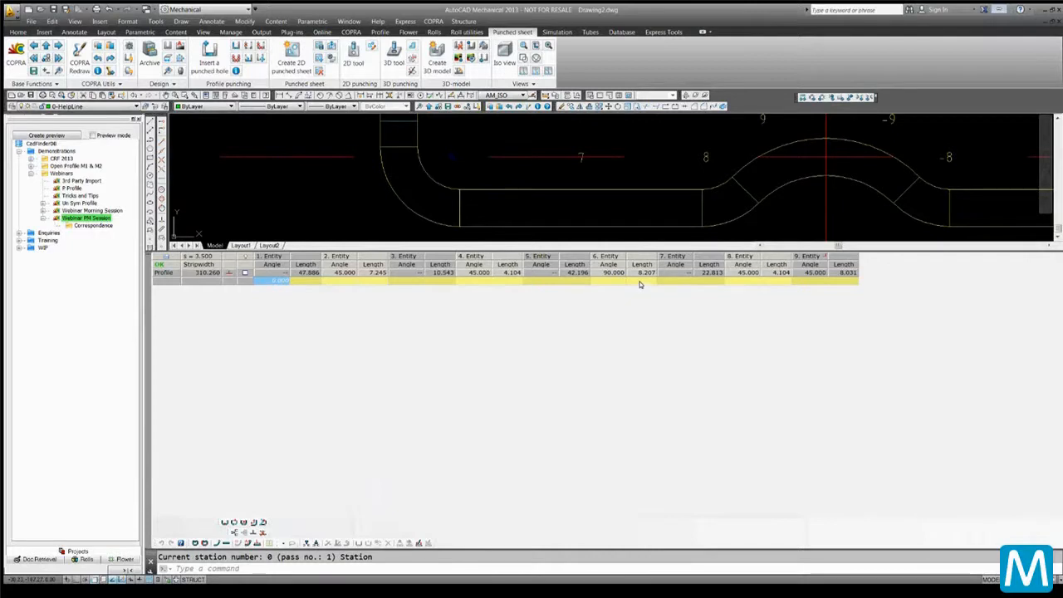
Try to paste the copied angles into entity 6's angle cell of the profile row
{"action": "left_click", "coordinate": [616, 280]}
{"action": "right_click", "coordinate": [617, 280]}
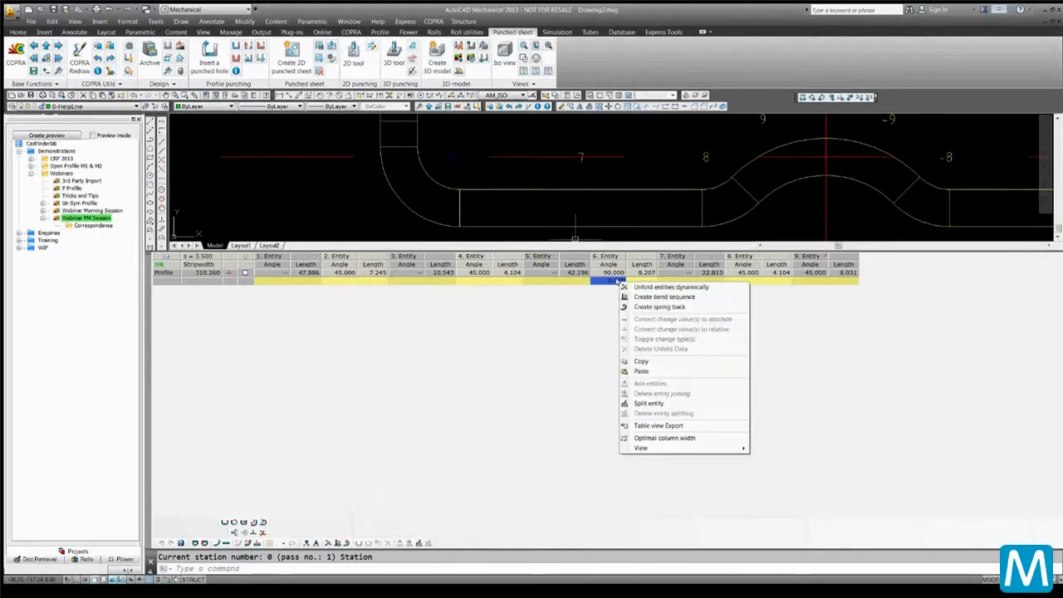
{"action": "left_click", "coordinate": [641, 370]}
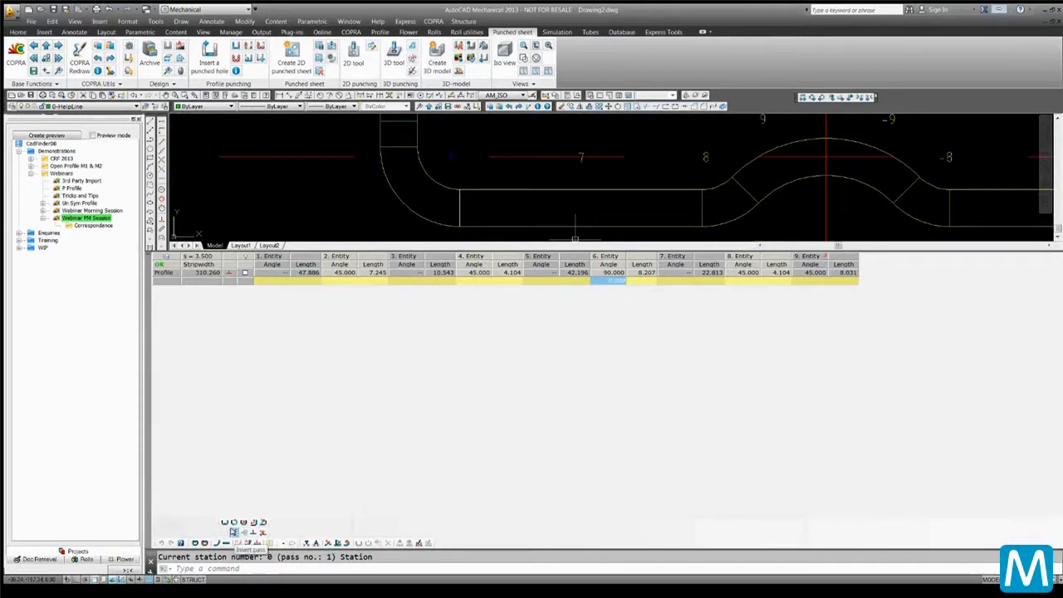
Insert additional passes into the profile table
{"action": "left_click", "coordinate": [234, 533]}
{"action": "left_click", "coordinate": [234, 533]}
{"action": "left_click", "coordinate": [234, 533]}
{"action": "left_click", "coordinate": [234, 533]}
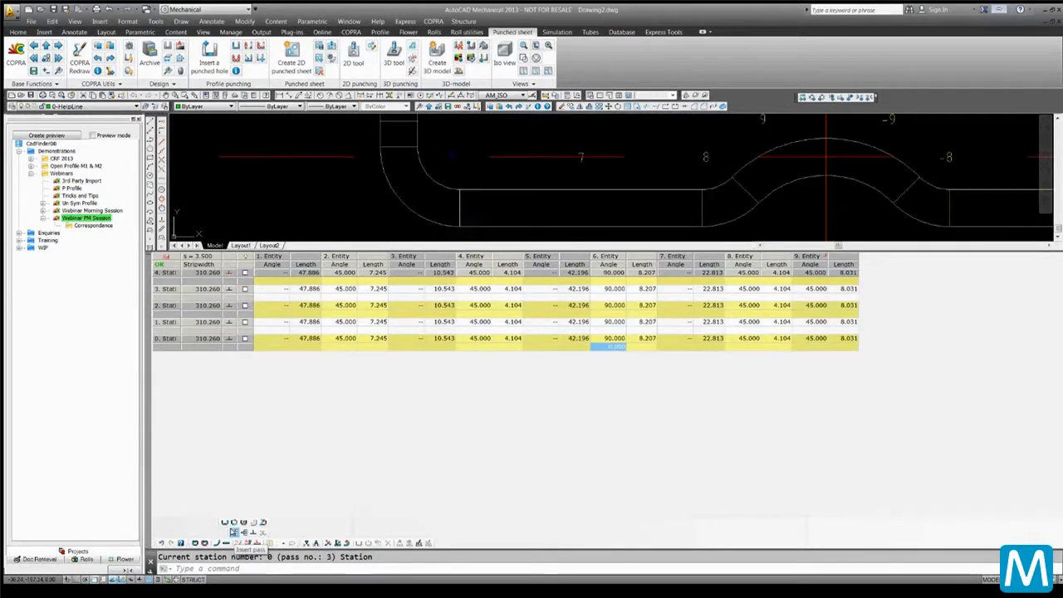
{"action": "left_click", "coordinate": [235, 533]}
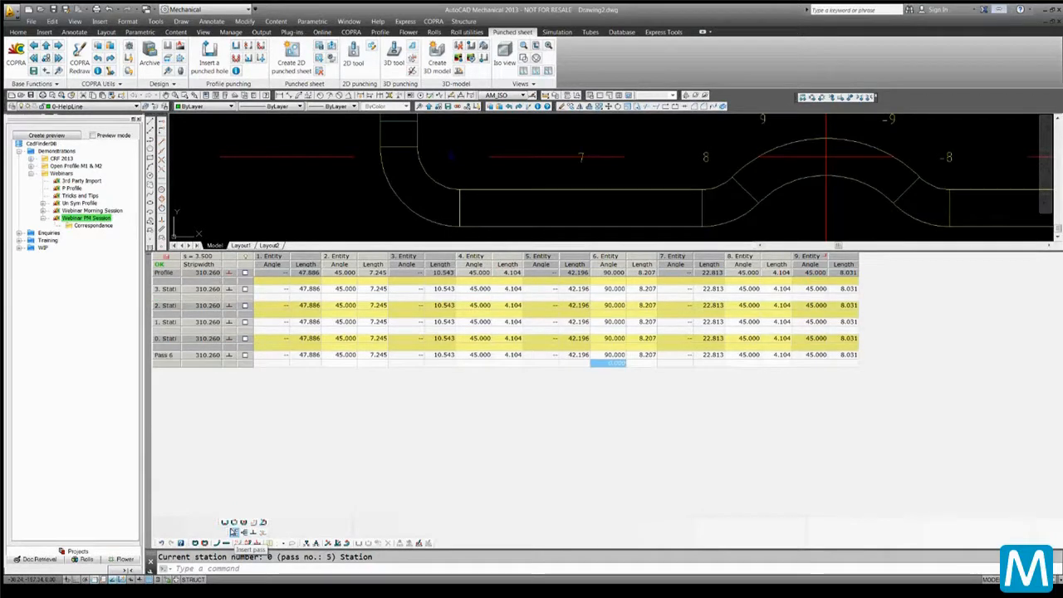
Paste the copied bend angles into entity 6's angle cell of the top station
{"action": "left_click", "coordinate": [617, 282]}
{"action": "right_click", "coordinate": [616, 284]}
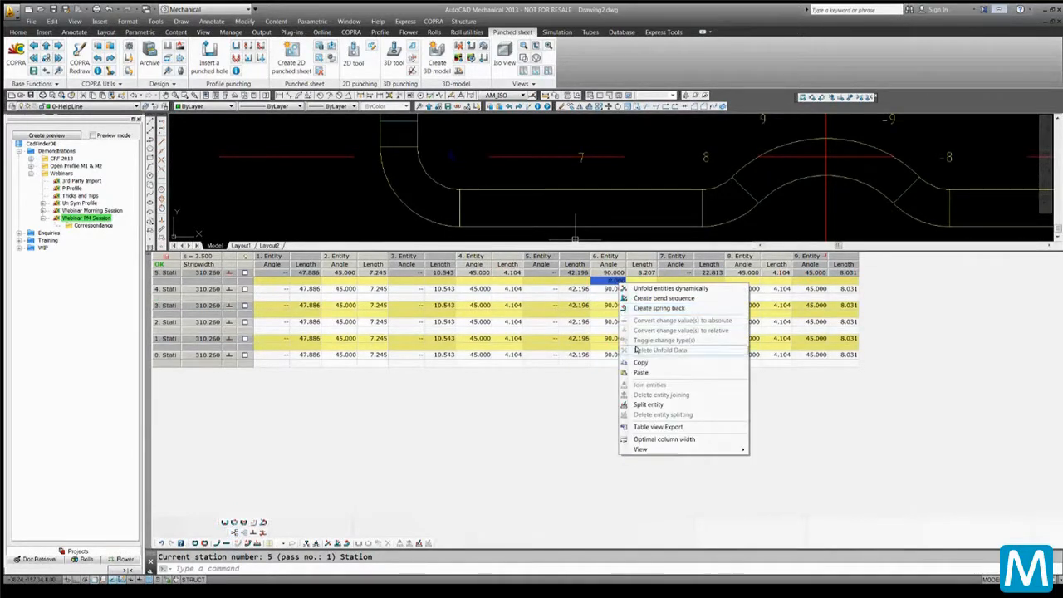
{"action": "left_click", "coordinate": [640, 373]}
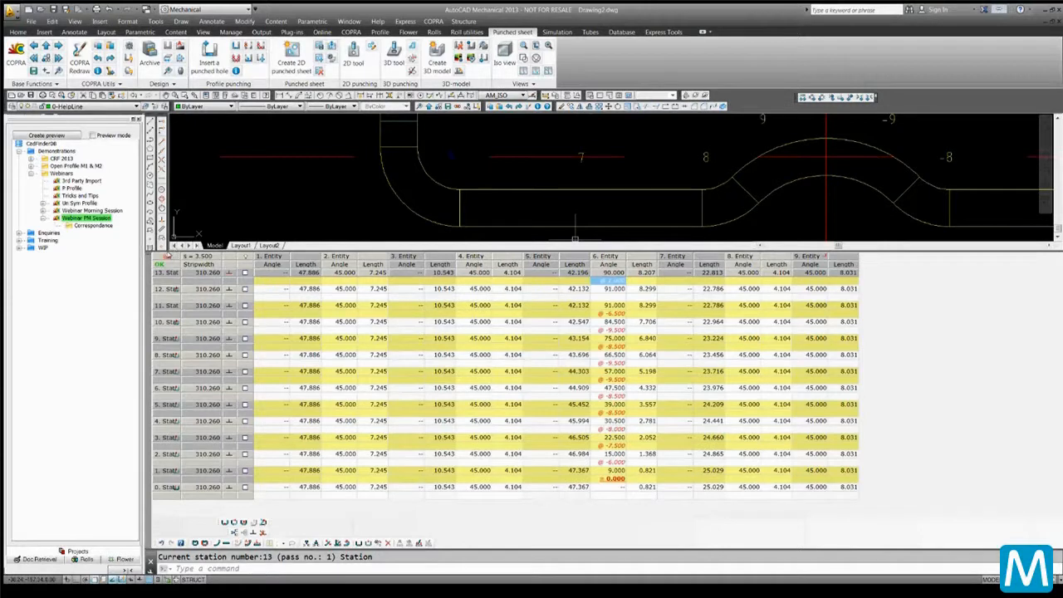
Widen the station name column of the table
{"action": "mouse_move", "coordinate": [168, 257]}
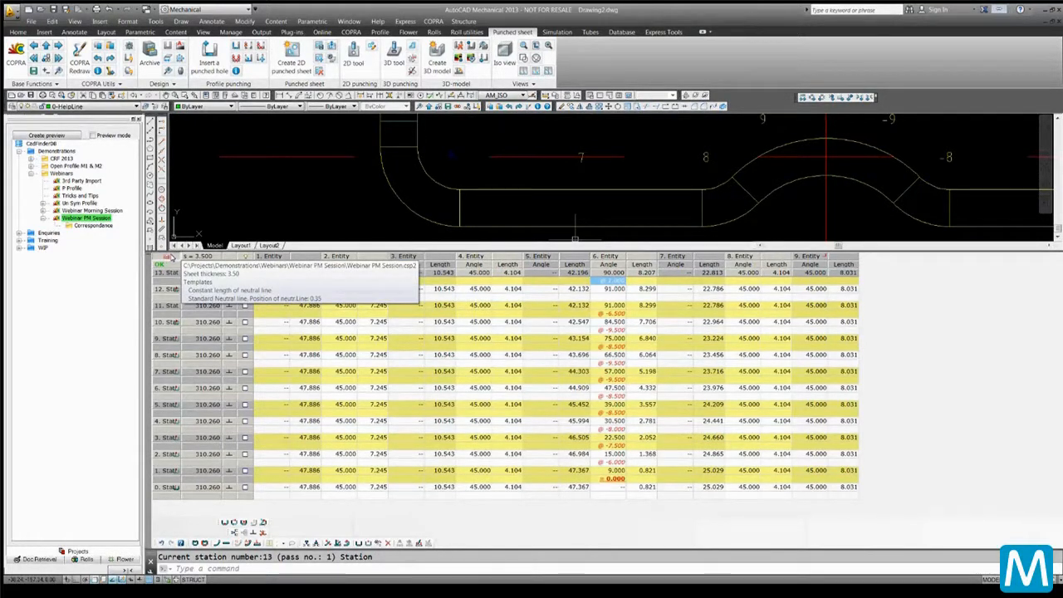
{"action": "left_click", "coordinate": [171, 257]}
{"action": "left_click_drag", "start_coordinate": [184, 257], "coordinate": [219, 259]}
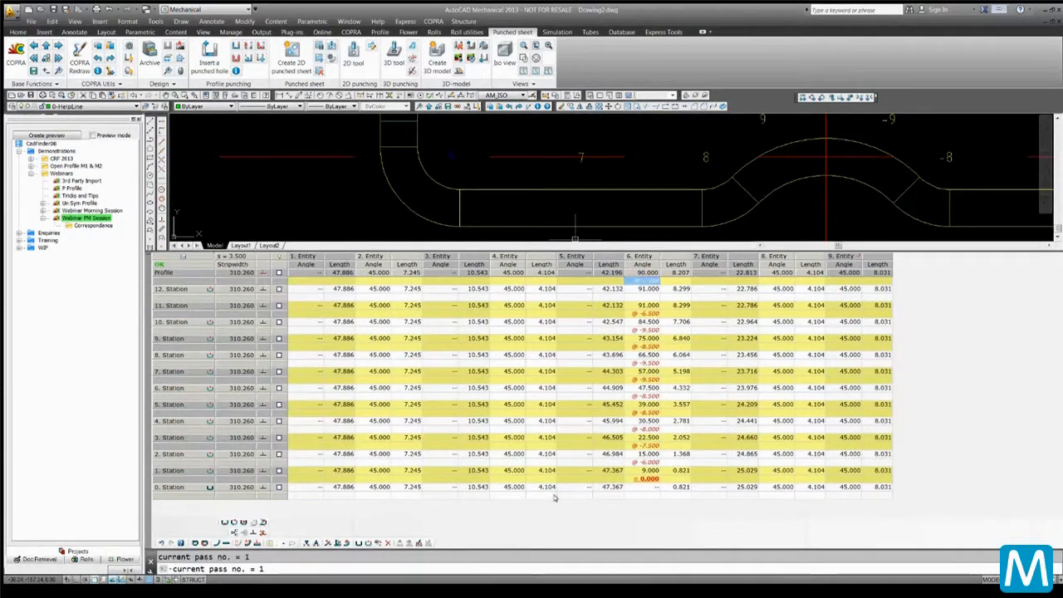
Shrink the table and review the flower's passes in the drawing
{"action": "left_click_drag", "start_coordinate": [560, 251], "coordinate": [560, 374]}
{"action": "middle_click", "coordinate": [557, 206]}
{"action": "middle_click", "coordinate": [557, 207]}
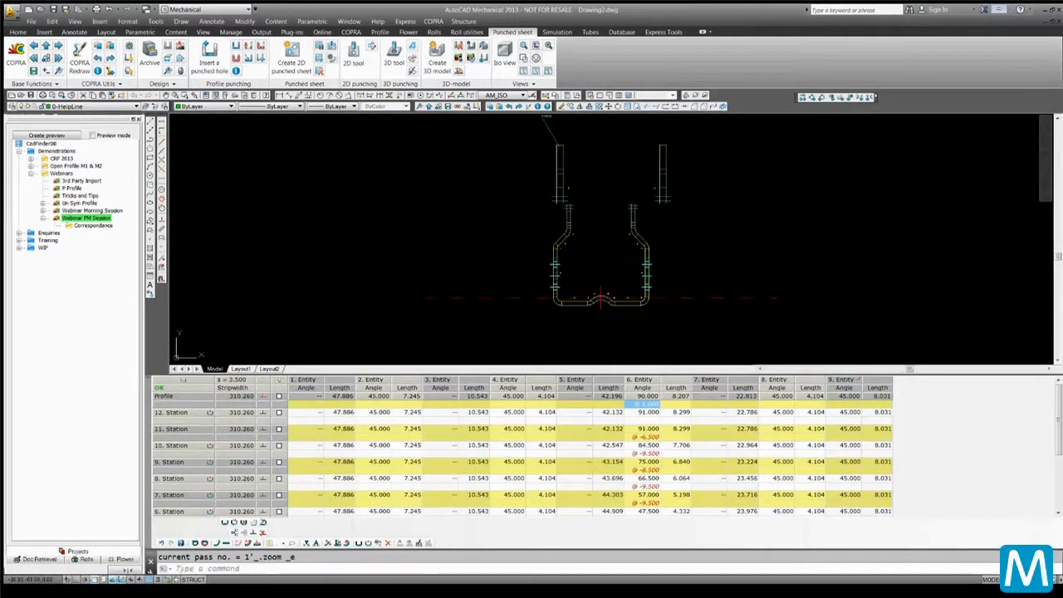
{"action": "scroll", "coordinate": [465, 187], "scroll_direction": "down", "scroll_amount": 3}
{"action": "scroll", "coordinate": [529, 196], "scroll_direction": "up", "scroll_amount": 3}
{"action": "scroll", "coordinate": [515, 187], "scroll_direction": "down", "scroll_amount": 4}
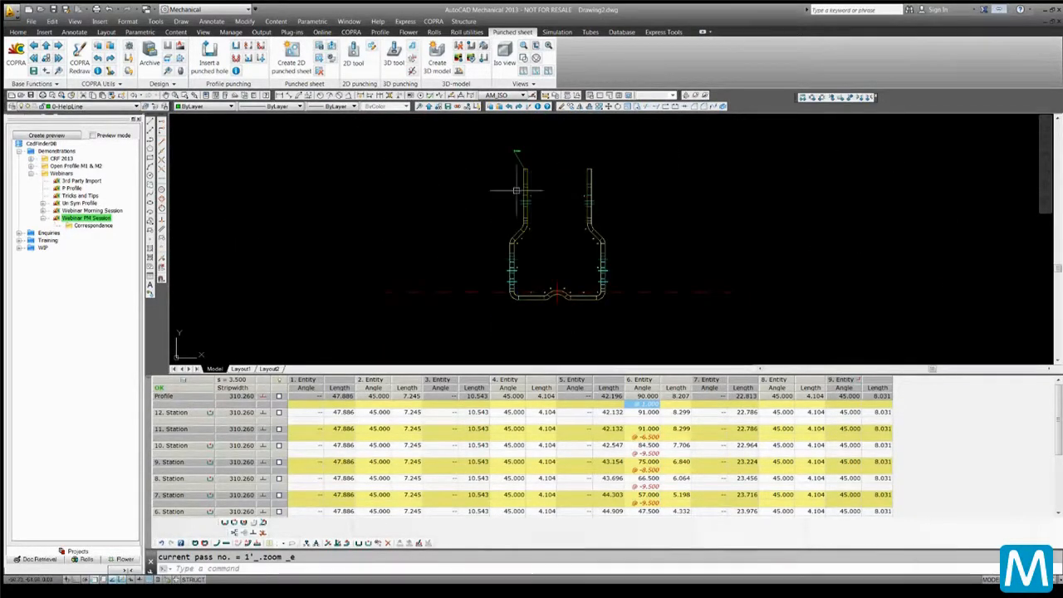
{"action": "scroll", "coordinate": [349, 141], "scroll_direction": "down", "scroll_amount": 1}
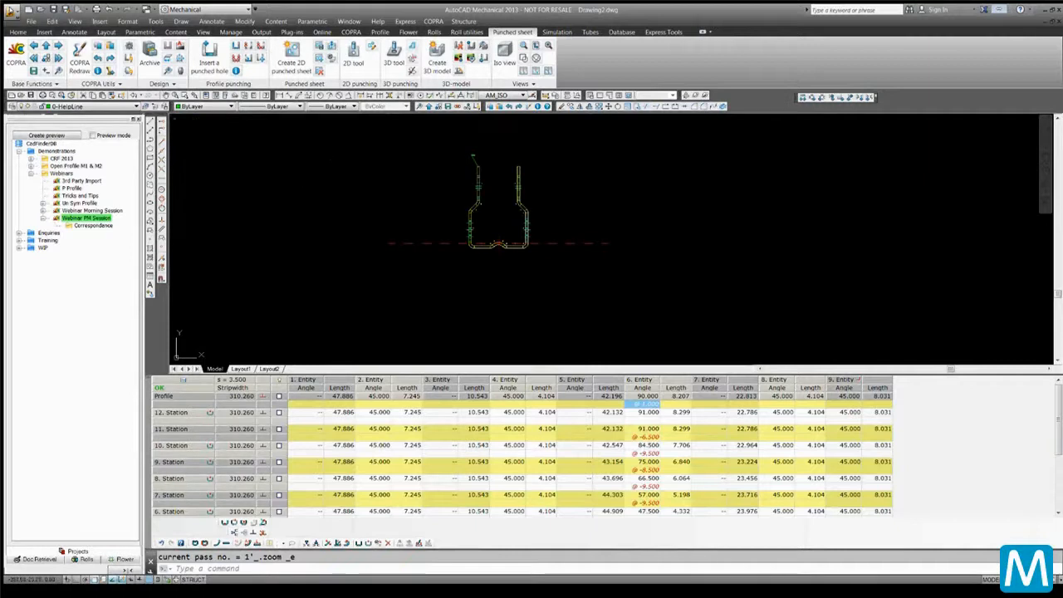
{"action": "left_click", "coordinate": [33, 46]}
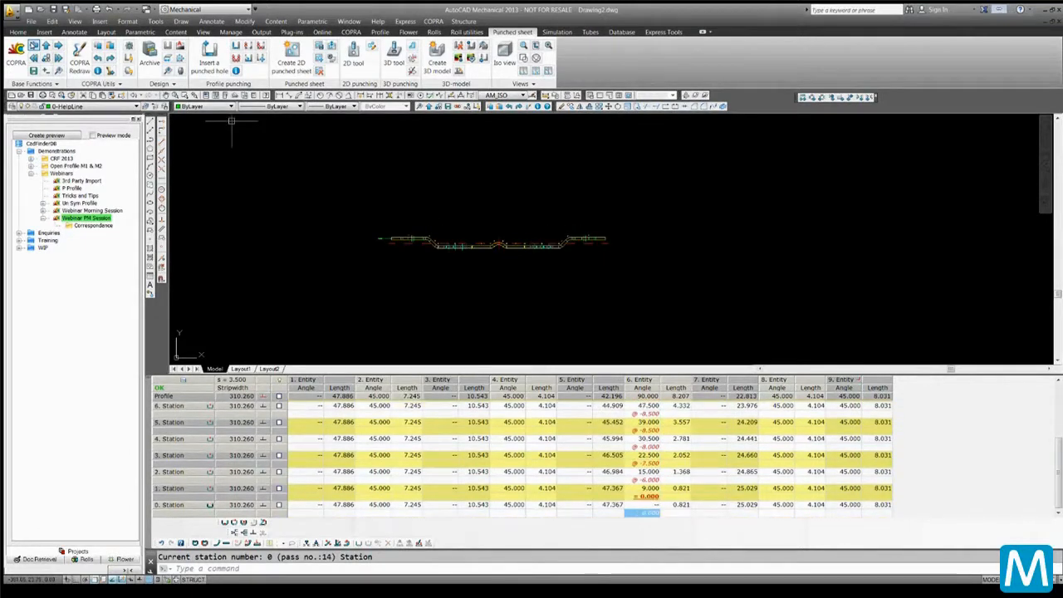
{"action": "scroll", "coordinate": [224, 122], "scroll_direction": "up", "scroll_amount": 4}
{"action": "scroll", "coordinate": [319, 178], "scroll_direction": "down", "scroll_amount": 4}
{"action": "scroll", "coordinate": [400, 208], "scroll_direction": "up", "scroll_amount": 2}
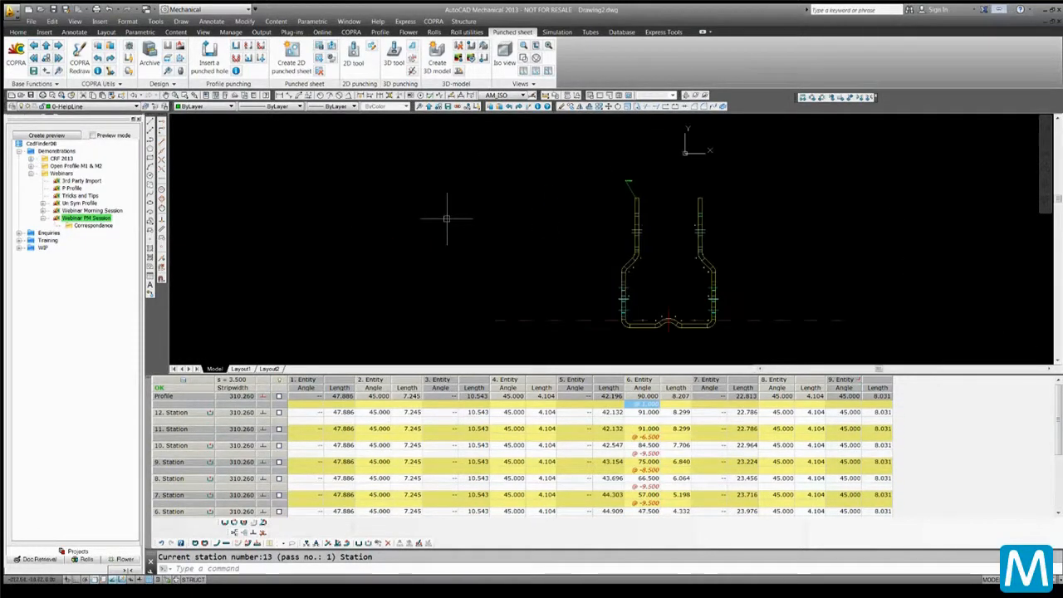
{"action": "middle_click_drag", "start_coordinate": [447, 219], "coordinate": [446, 217]}
{"action": "scroll", "coordinate": [444, 217], "scroll_direction": "down", "scroll_amount": 2}
{"action": "scroll", "coordinate": [623, 257], "scroll_direction": "up", "scroll_amount": 5}
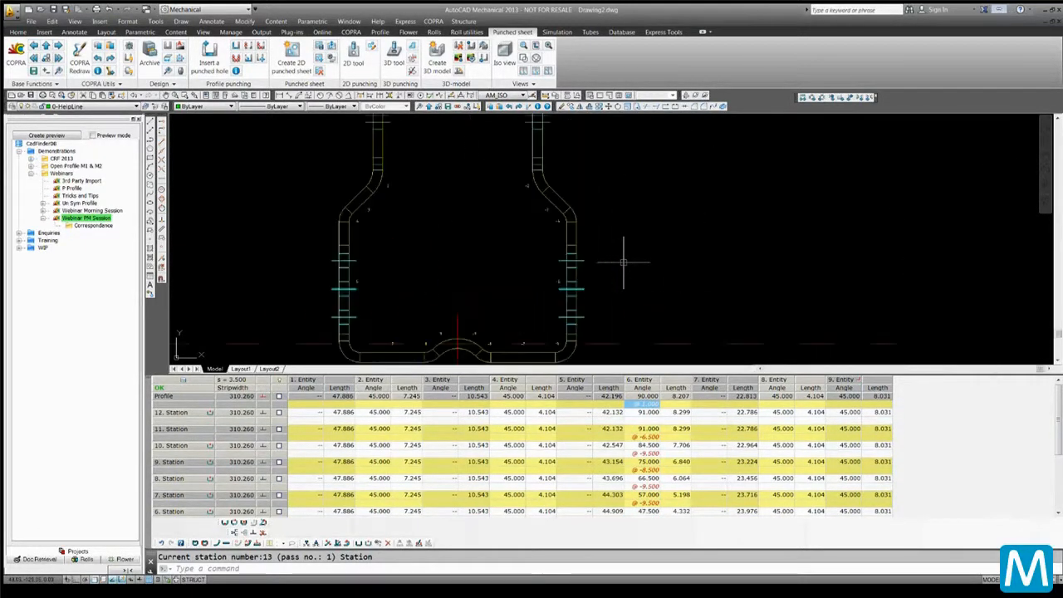
{"action": "scroll", "coordinate": [623, 262], "scroll_direction": "down", "scroll_amount": 2}
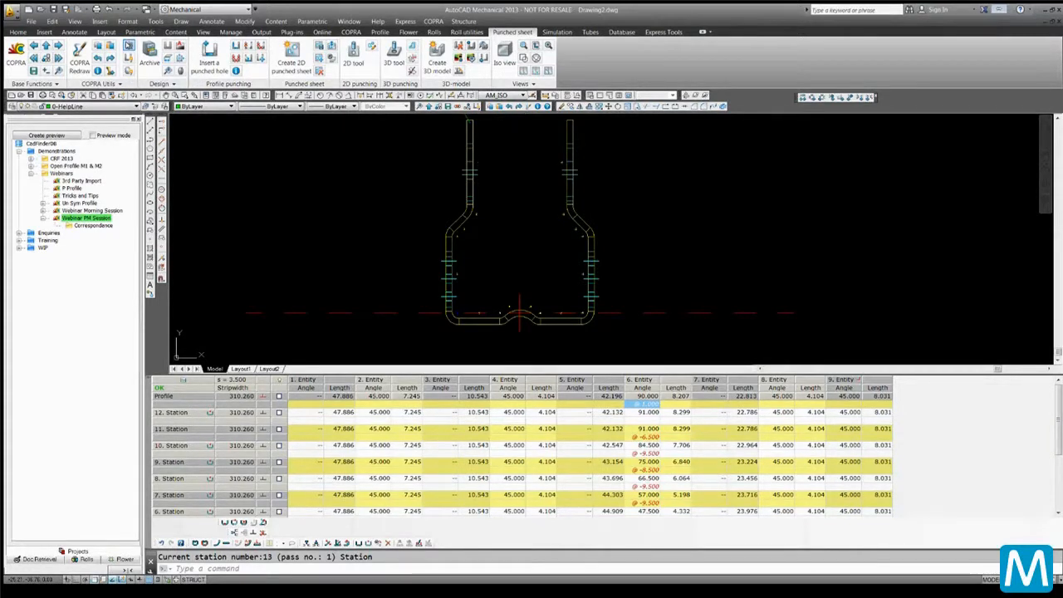
Turn on Fade in prev. section in the COPRA settings
{"action": "left_click", "coordinate": [129, 46]}
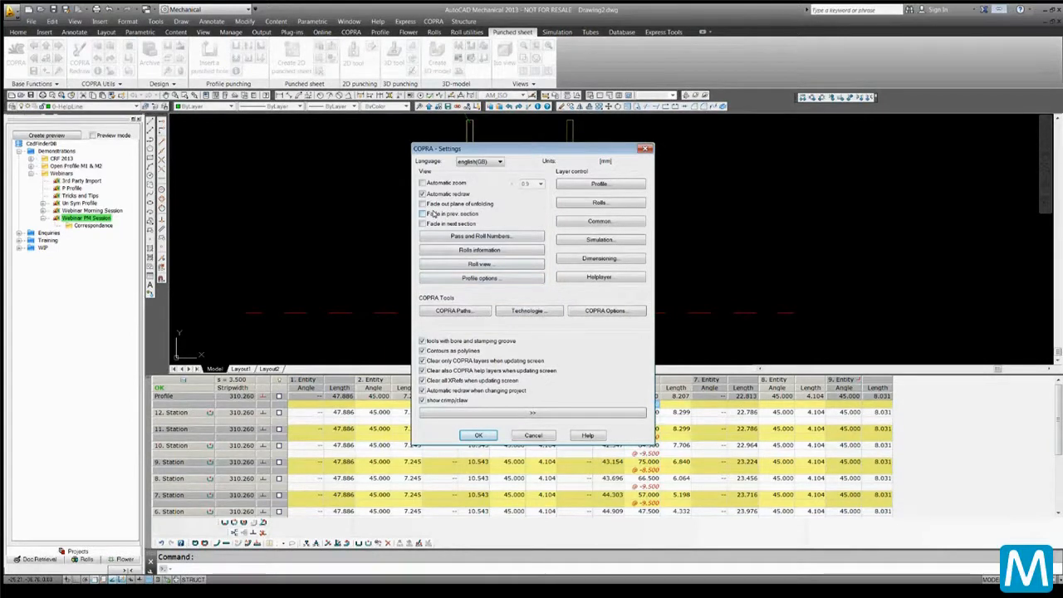
{"action": "left_click", "coordinate": [424, 214]}
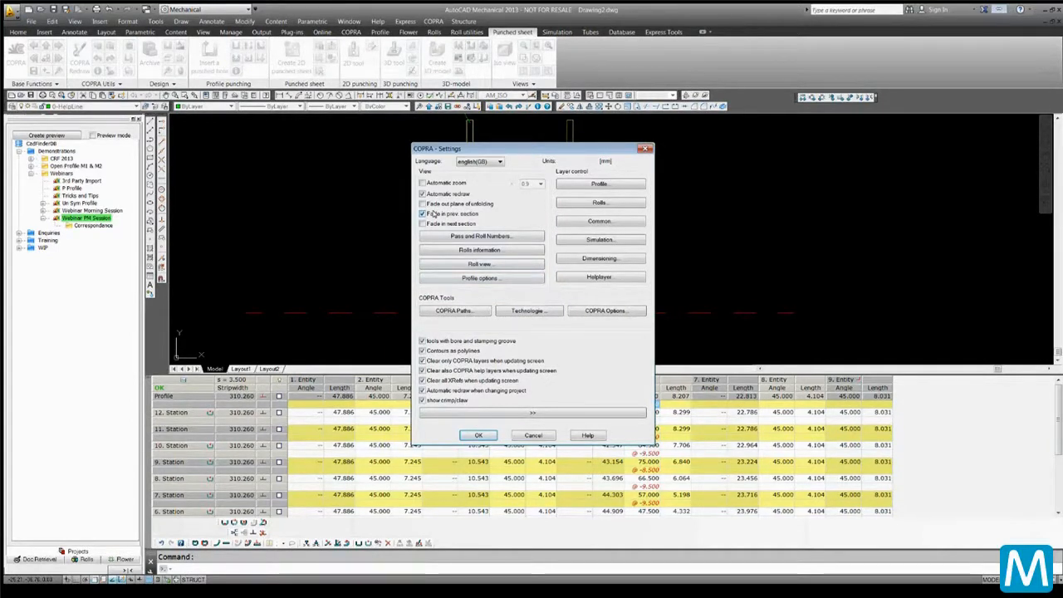
{"action": "left_click", "coordinate": [479, 435]}
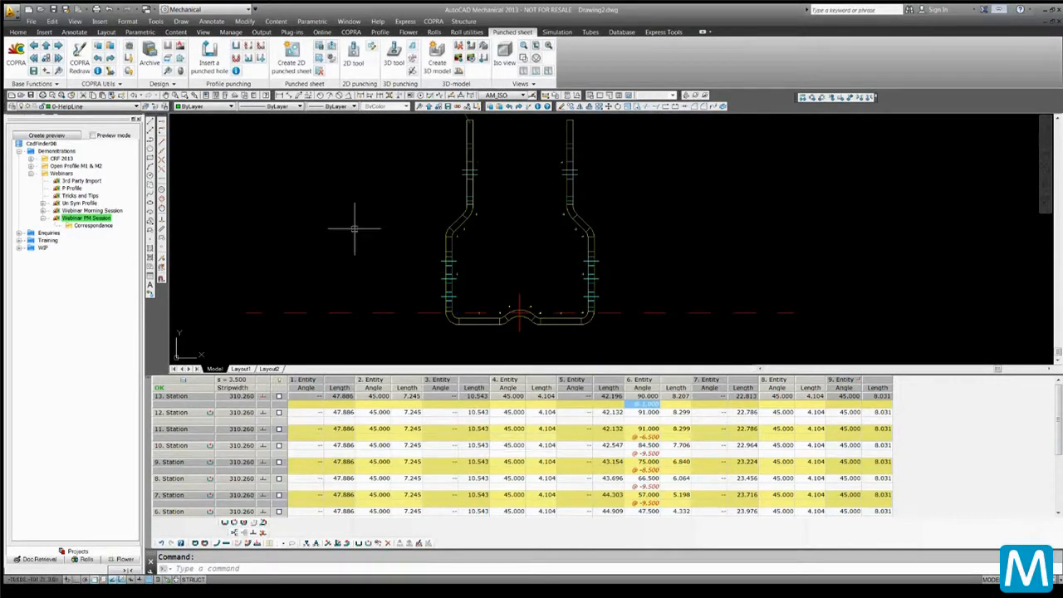
Step back and forth through the flower's passes to review each station's profile in the drawing
{"action": "left_click", "coordinate": [79, 58]}
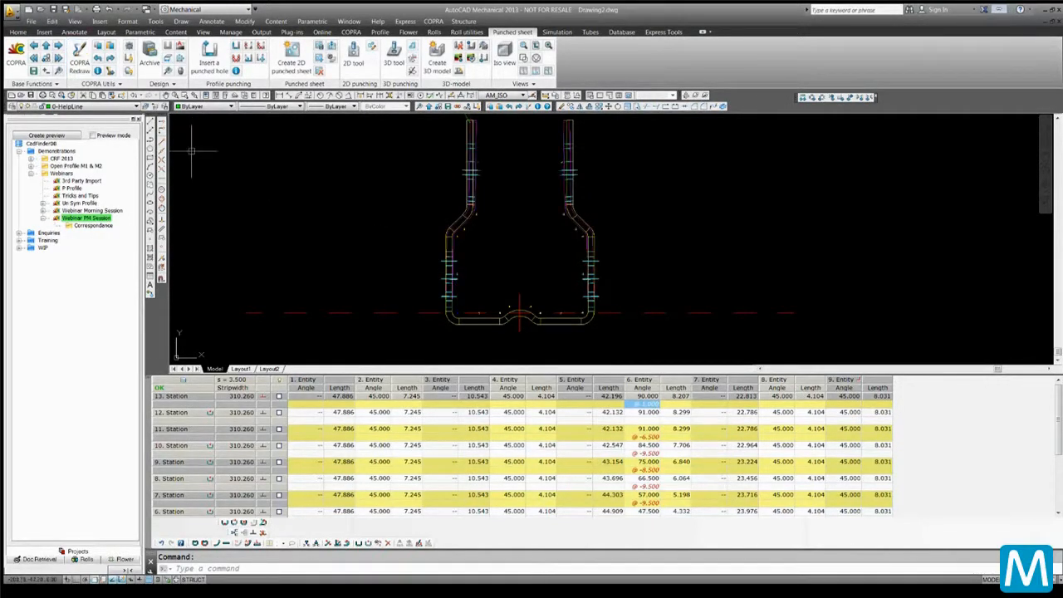
{"action": "left_click", "coordinate": [33, 47]}
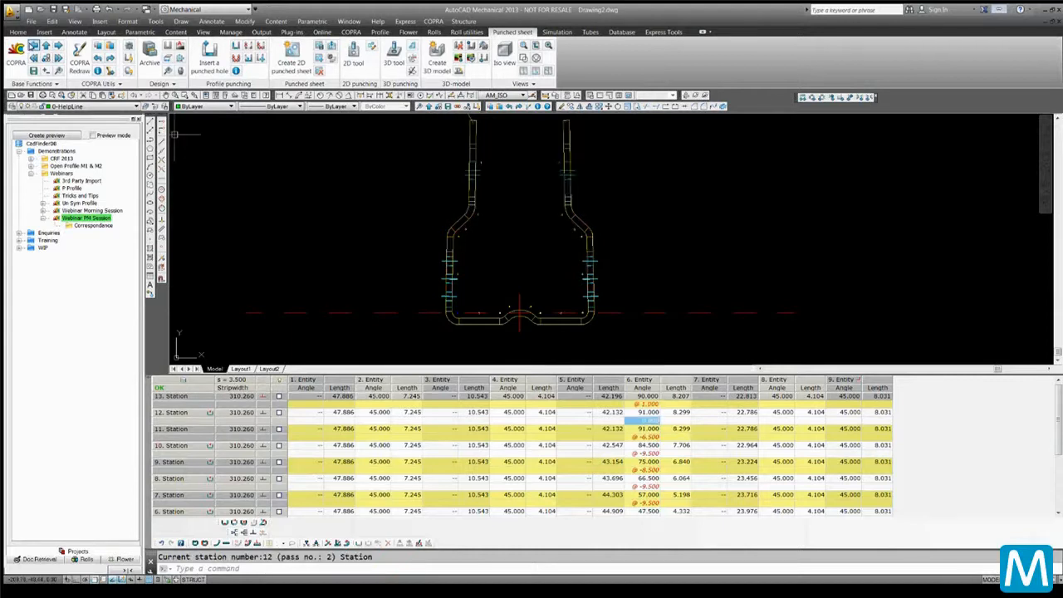
{"action": "left_click", "coordinate": [33, 47]}
{"action": "left_click", "coordinate": [34, 47]}
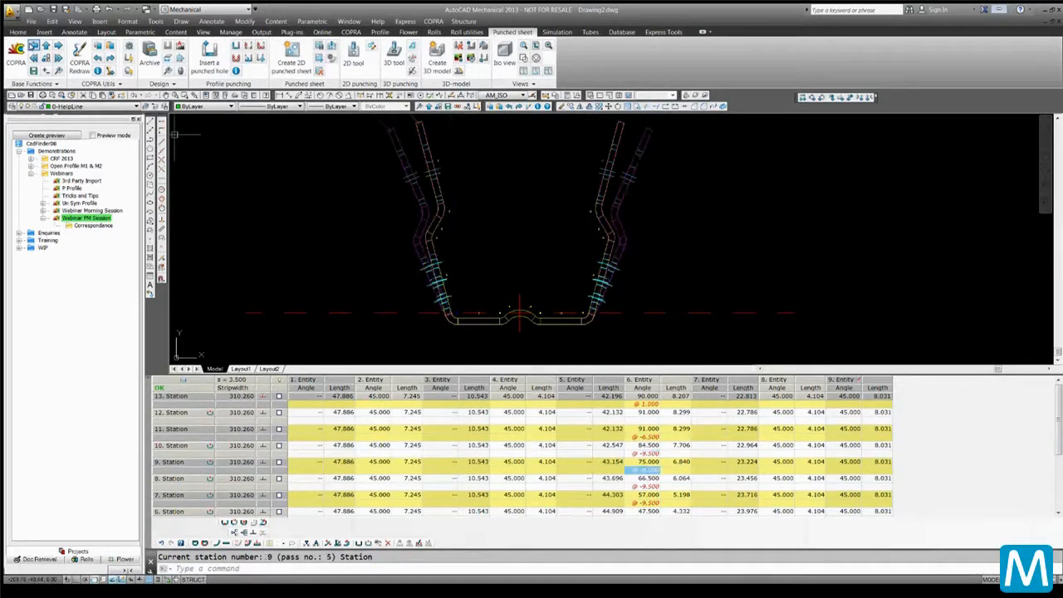
{"action": "left_click", "coordinate": [33, 47]}
{"action": "left_click", "coordinate": [33, 46]}
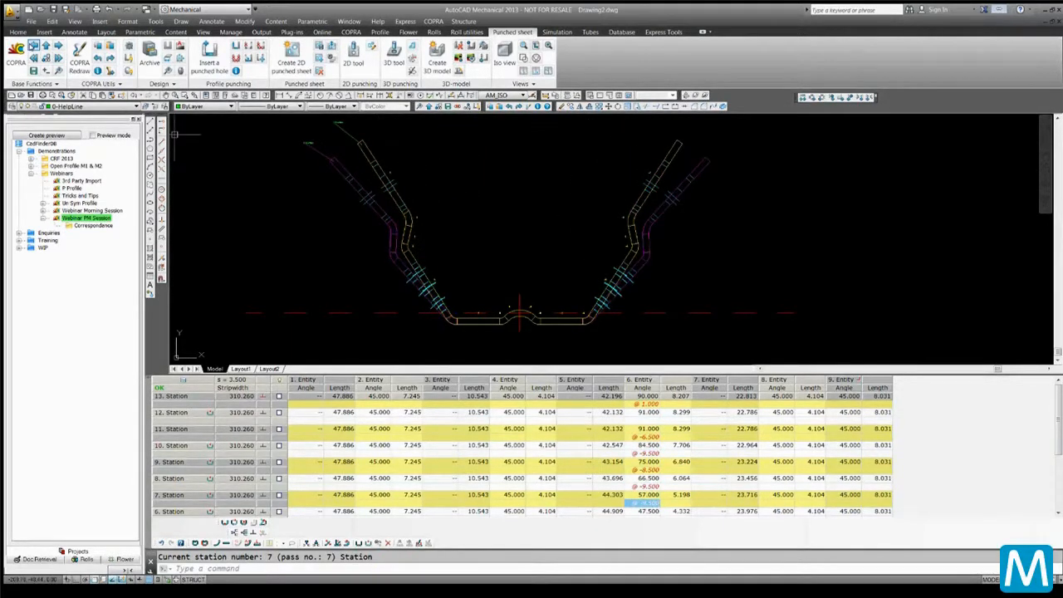
{"action": "left_click", "coordinate": [33, 46]}
{"action": "left_click", "coordinate": [34, 47]}
{"action": "left_click", "coordinate": [34, 46]}
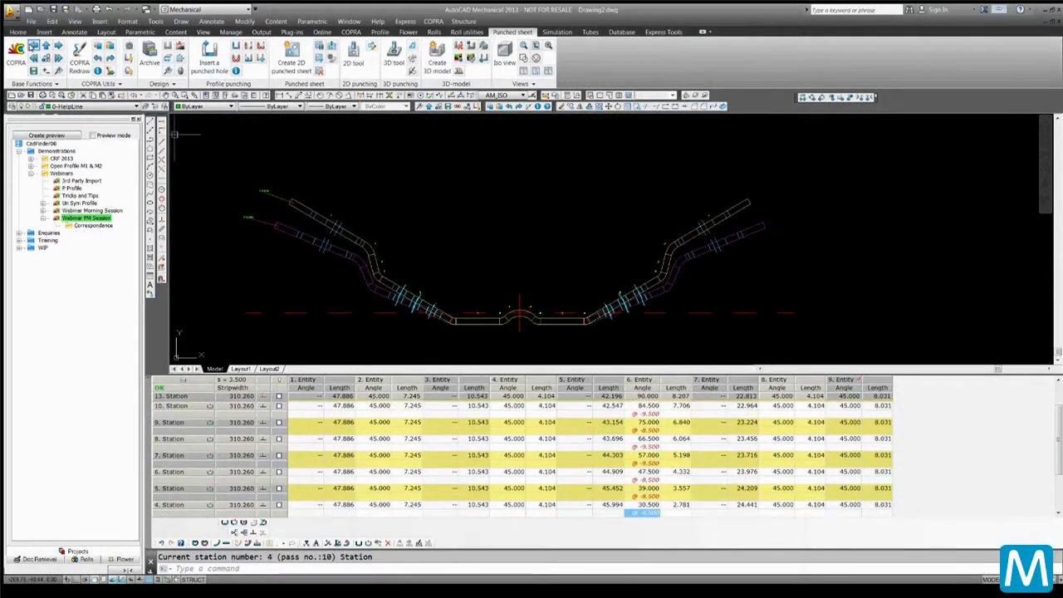
{"action": "left_click", "coordinate": [57, 46]}
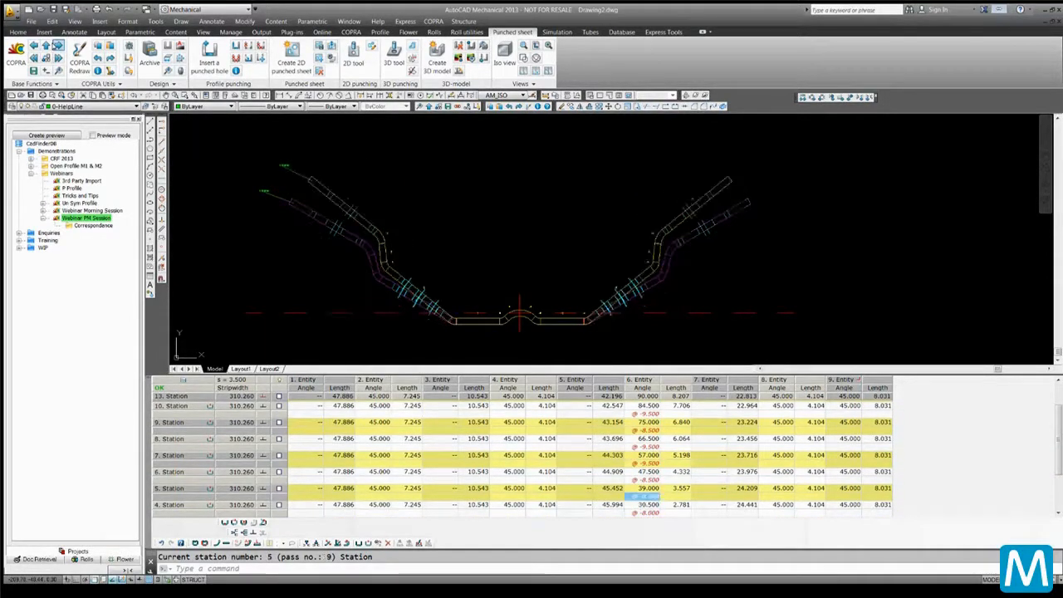
{"action": "left_click", "coordinate": [57, 45]}
{"action": "left_click", "coordinate": [58, 46]}
{"action": "left_click", "coordinate": [57, 46]}
{"action": "left_click", "coordinate": [58, 45]}
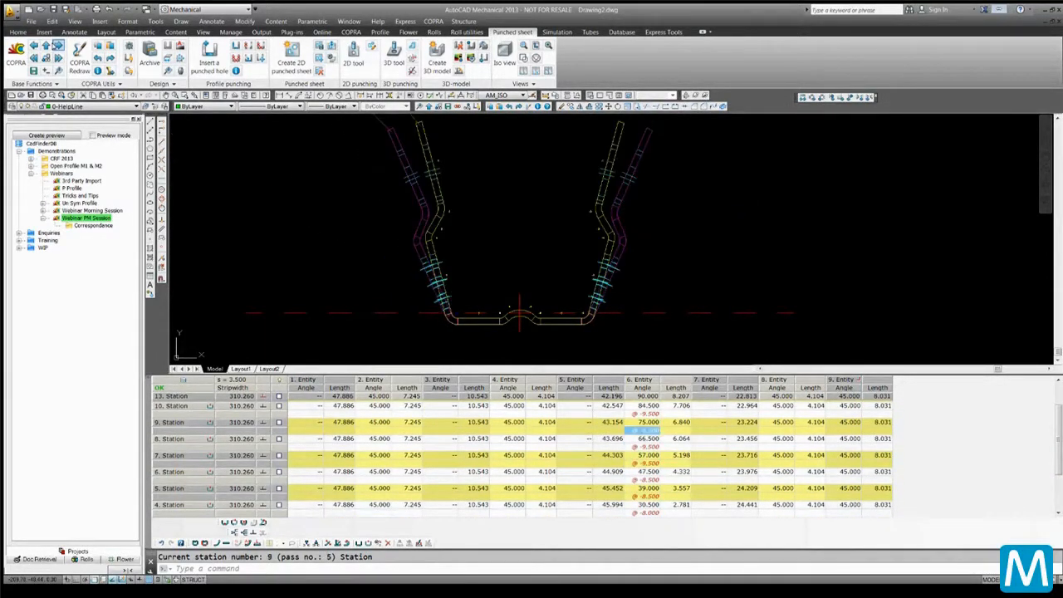
{"action": "left_click", "coordinate": [57, 46]}
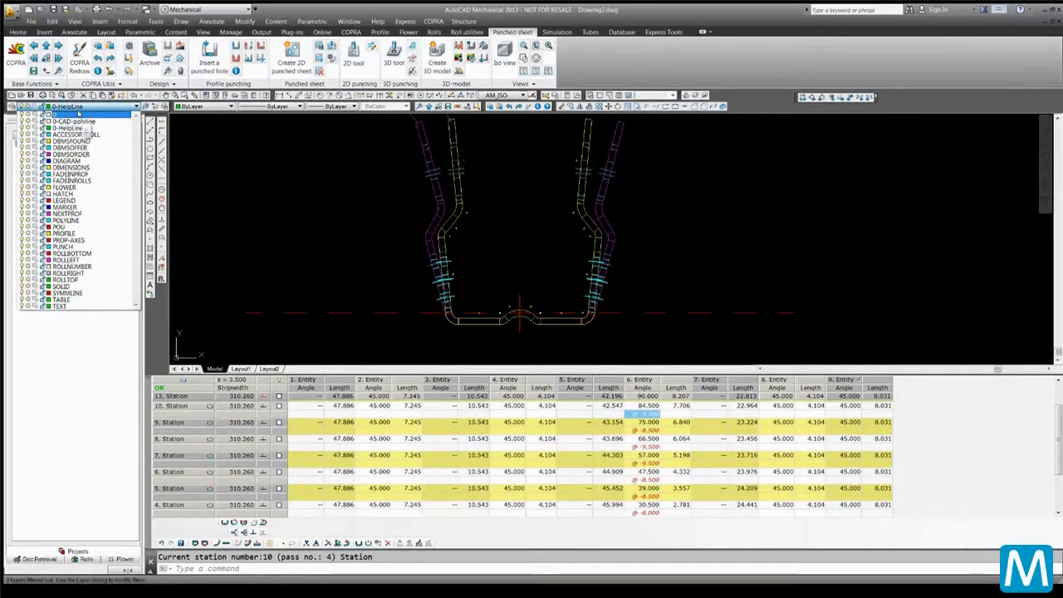
{"action": "left_click", "coordinate": [151, 132]}
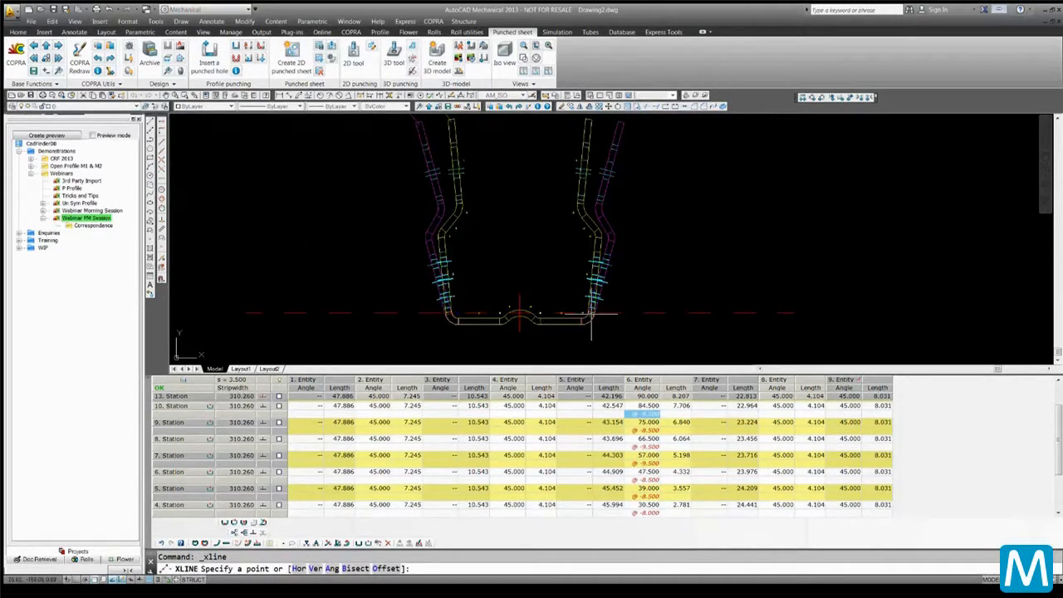
{"action": "left_click", "coordinate": [588, 314]}
{"action": "scroll", "coordinate": [588, 314], "scroll_direction": "down", "scroll_amount": 2}
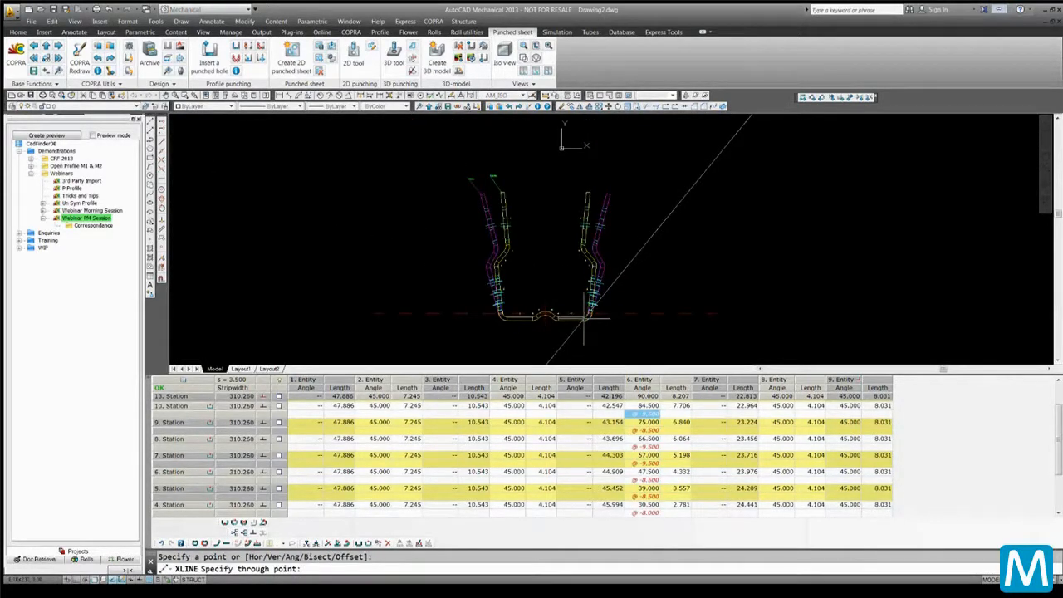
{"action": "key", "text": "Escape"}
{"action": "scroll", "coordinate": [588, 314], "scroll_direction": "up", "scroll_amount": 4}
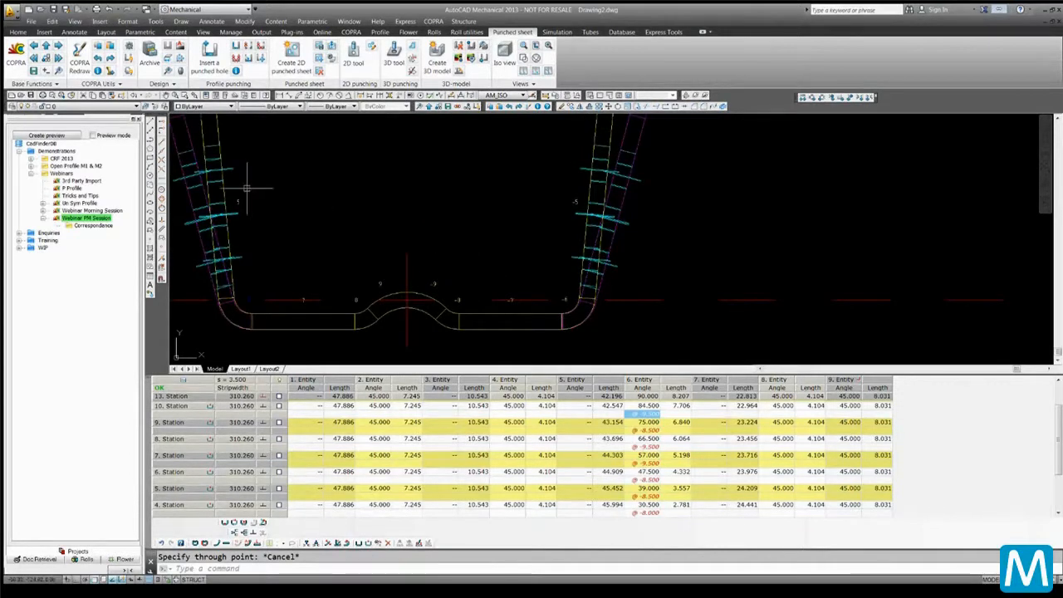
Draw a vertical construction line through the outer side wall of the profile
{"action": "left_click", "coordinate": [150, 131]}
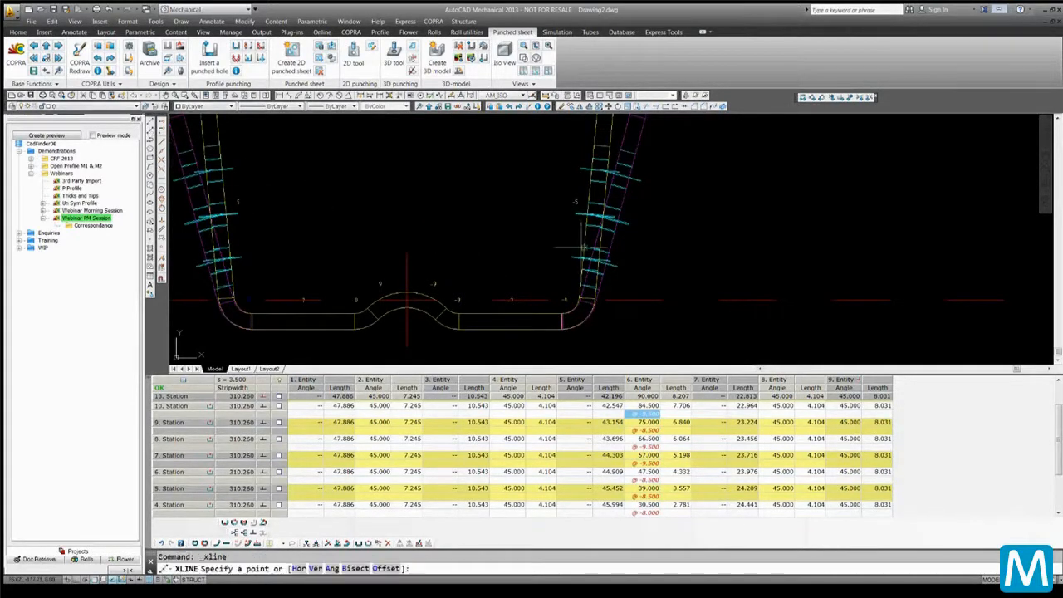
{"action": "type", "text": "v"}
{"action": "key", "text": "Return"}
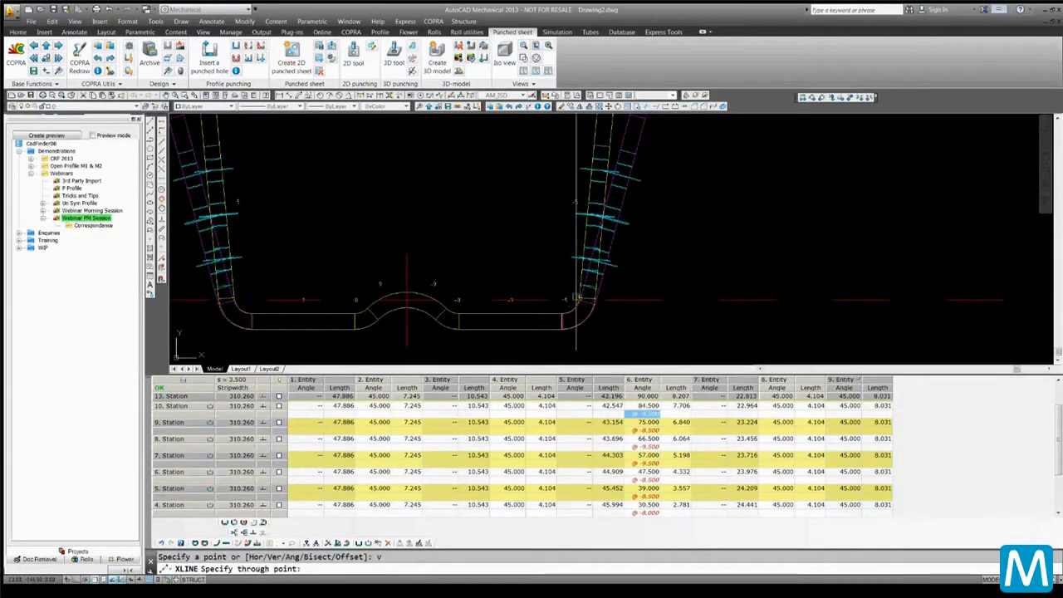
{"action": "scroll", "coordinate": [532, 255], "scroll_direction": "down", "scroll_amount": 2}
{"action": "middle_click_drag", "start_coordinate": [533, 255], "coordinate": [531, 302]}
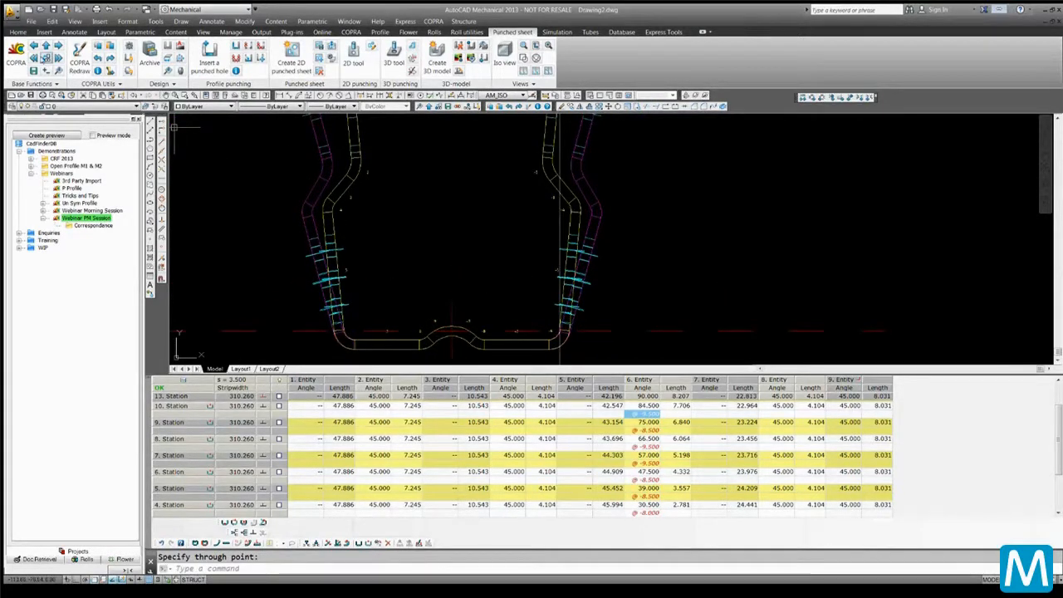
Dynamically unfold entity 6 of station 10 to 78.90° in 0.7 steps, preserving subsequent passes, and apply
{"action": "left_click", "coordinate": [33, 46]}
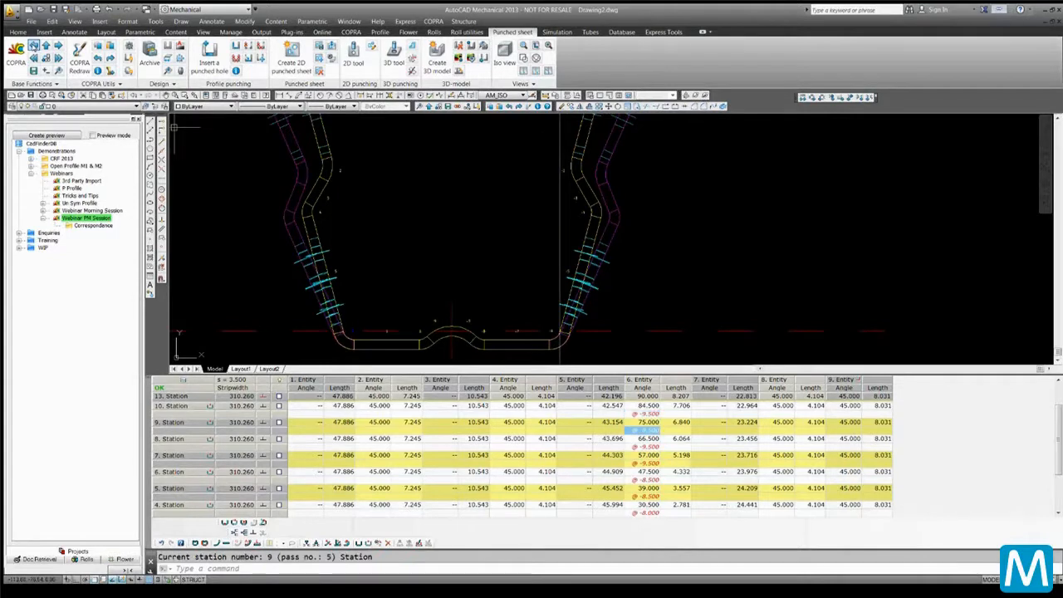
{"action": "left_click", "coordinate": [58, 46]}
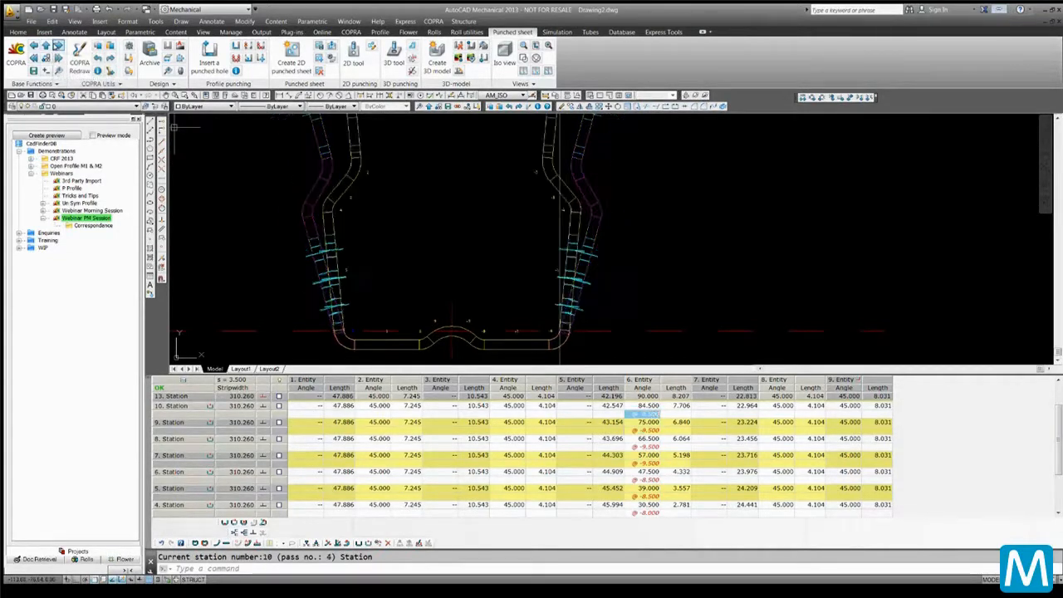
{"action": "left_click", "coordinate": [58, 46]}
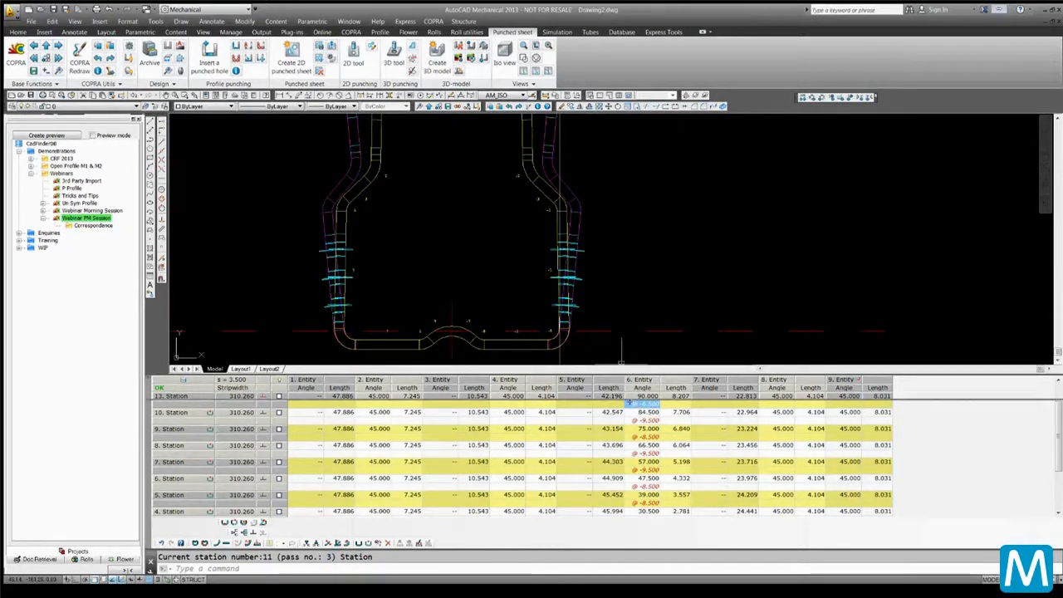
{"action": "left_click", "coordinate": [644, 438]}
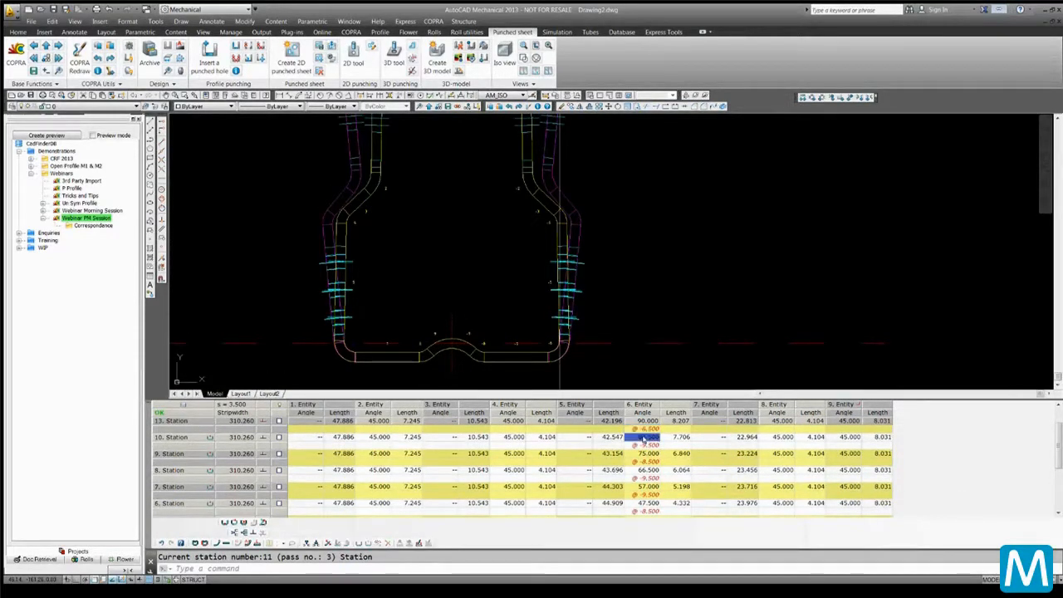
{"action": "right_click", "coordinate": [644, 437]}
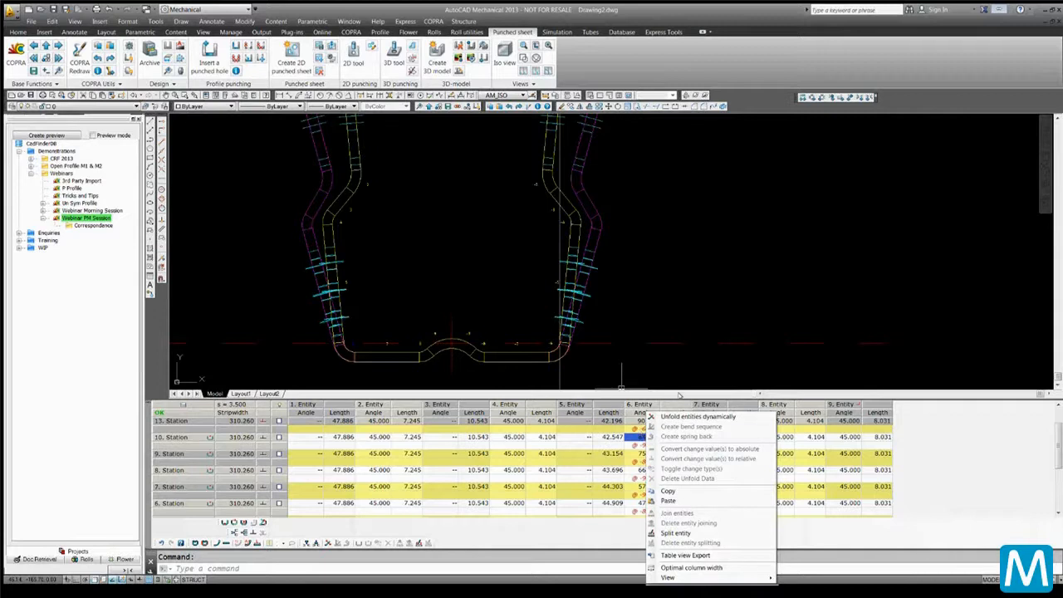
{"action": "left_click", "coordinate": [682, 417]}
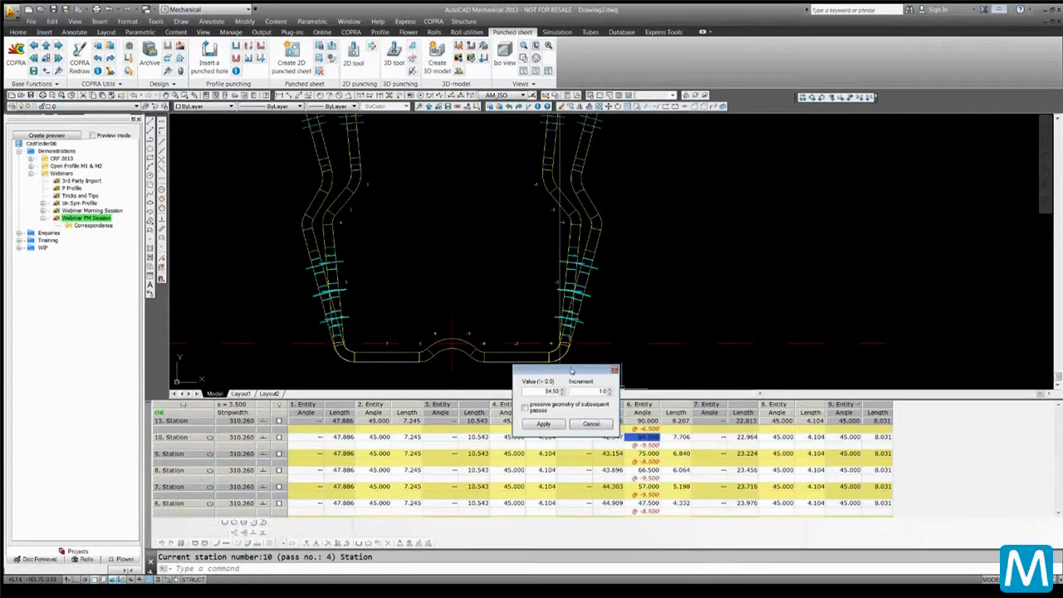
{"action": "left_click_drag", "start_coordinate": [592, 368], "coordinate": [764, 236]}
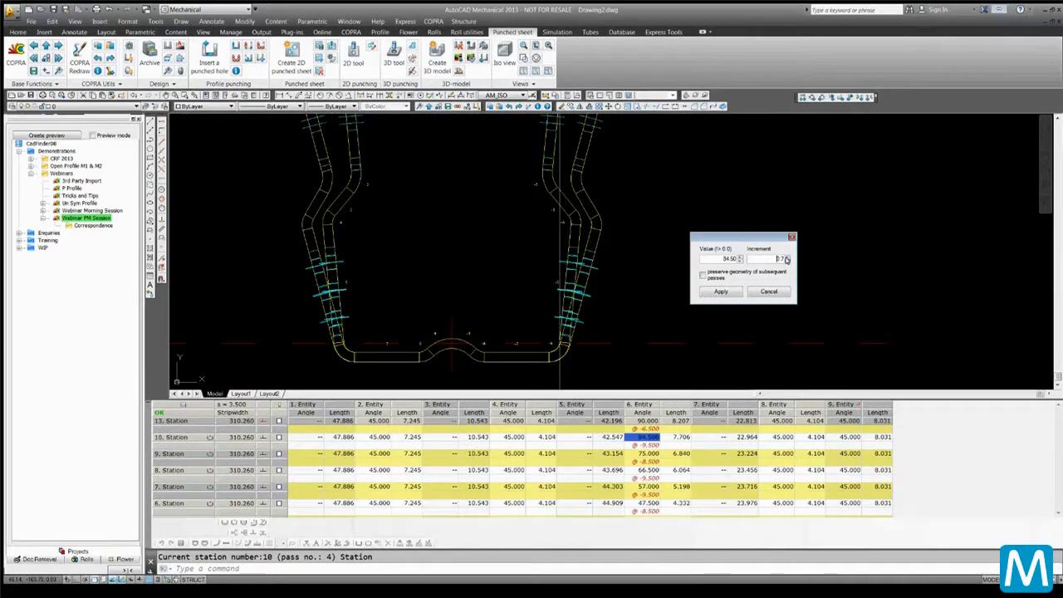
{"action": "left_click", "coordinate": [739, 261]}
{"action": "left_click", "coordinate": [738, 261]}
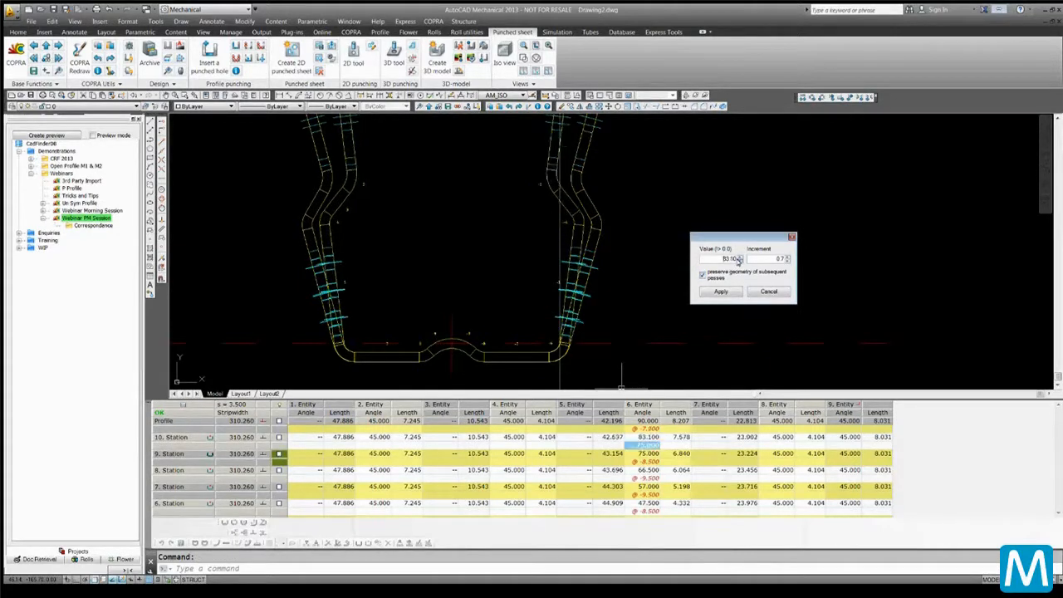
{"action": "left_click", "coordinate": [738, 261]}
{"action": "left_click", "coordinate": [739, 261]}
{"action": "left_click", "coordinate": [739, 261]}
{"action": "left_click", "coordinate": [738, 261]}
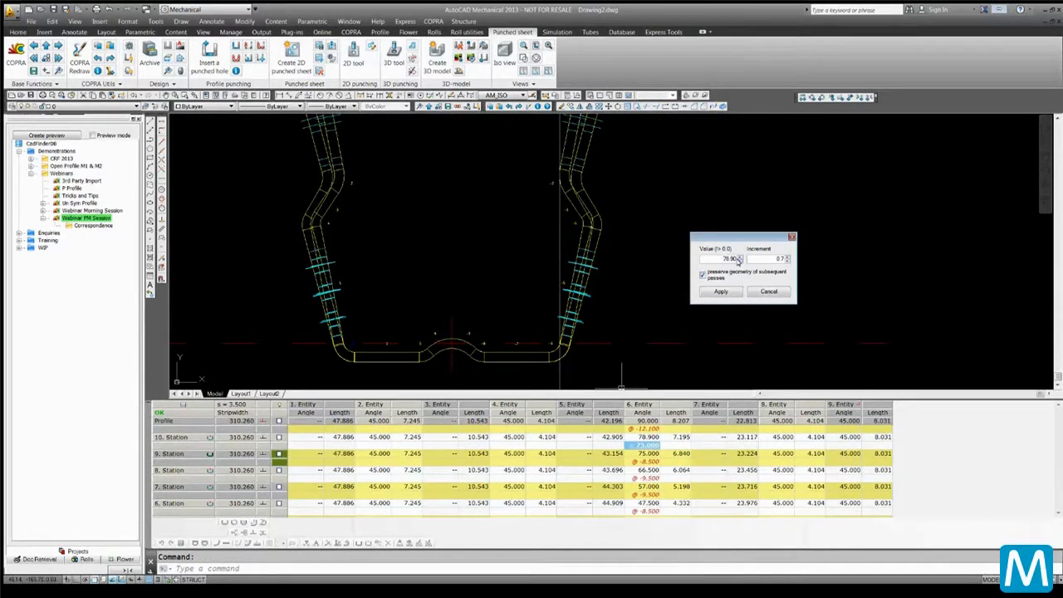
{"action": "left_click", "coordinate": [739, 261]}
{"action": "left_click", "coordinate": [737, 258]}
{"action": "left_click", "coordinate": [721, 292]}
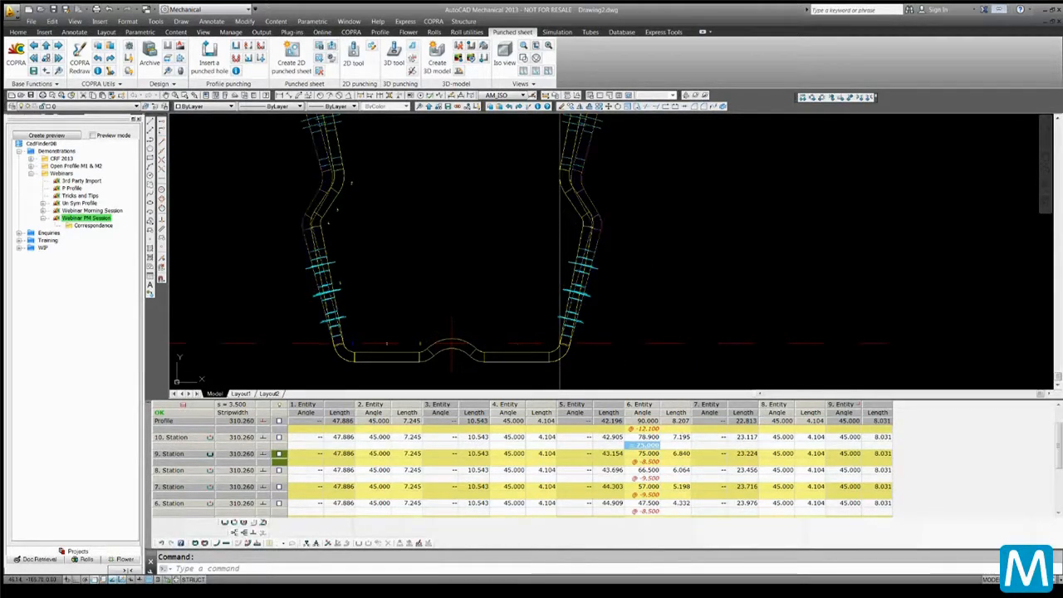
Zoom and step through the stations to review the adjusted flower against the construction line
{"action": "scroll", "coordinate": [656, 292], "scroll_direction": "down", "scroll_amount": 5}
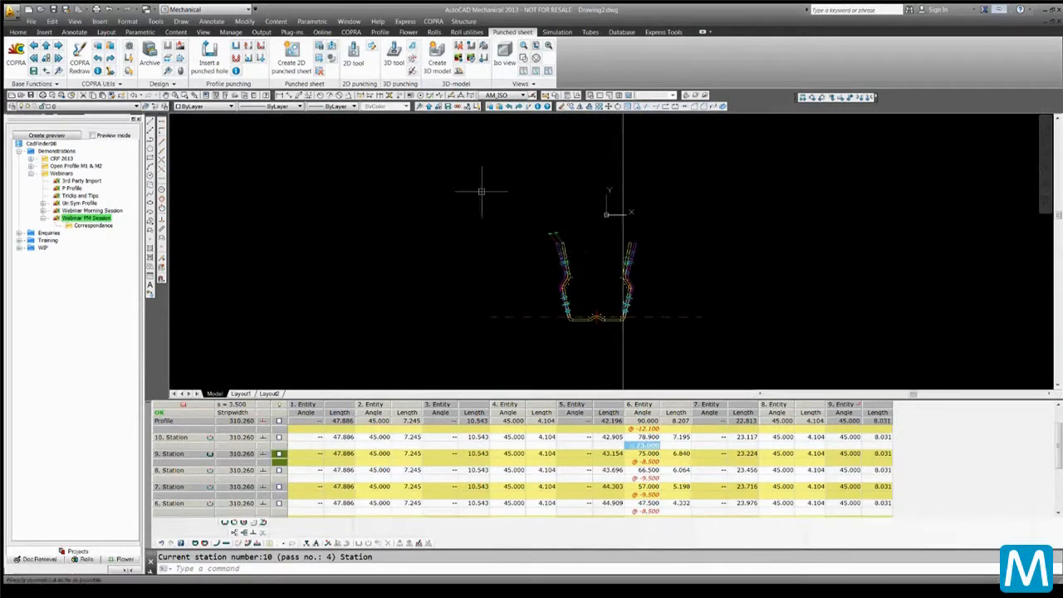
{"action": "scroll", "coordinate": [387, 209], "scroll_direction": "up", "scroll_amount": 2}
{"action": "scroll", "coordinate": [589, 278], "scroll_direction": "up", "scroll_amount": 2}
{"action": "mouse_move", "coordinate": [589, 278]}
{"action": "middle_mouse_down"}
{"action": "mouse_move", "coordinate": [180, 209]}
{"action": "mouse_move", "coordinate": [232, 226]}
{"action": "middle_mouse_up"}
{"action": "scroll", "coordinate": [233, 226], "scroll_direction": "up", "scroll_amount": 2}
{"action": "scroll", "coordinate": [234, 227], "scroll_direction": "down", "scroll_amount": 2}
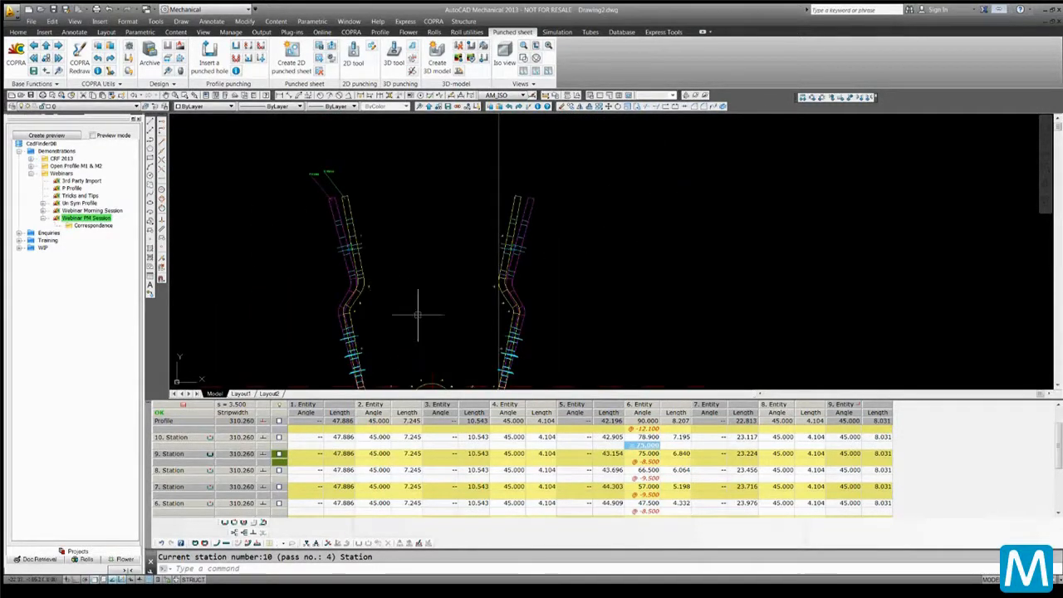
{"action": "middle_click_drag", "start_coordinate": [417, 313], "coordinate": [411, 287]}
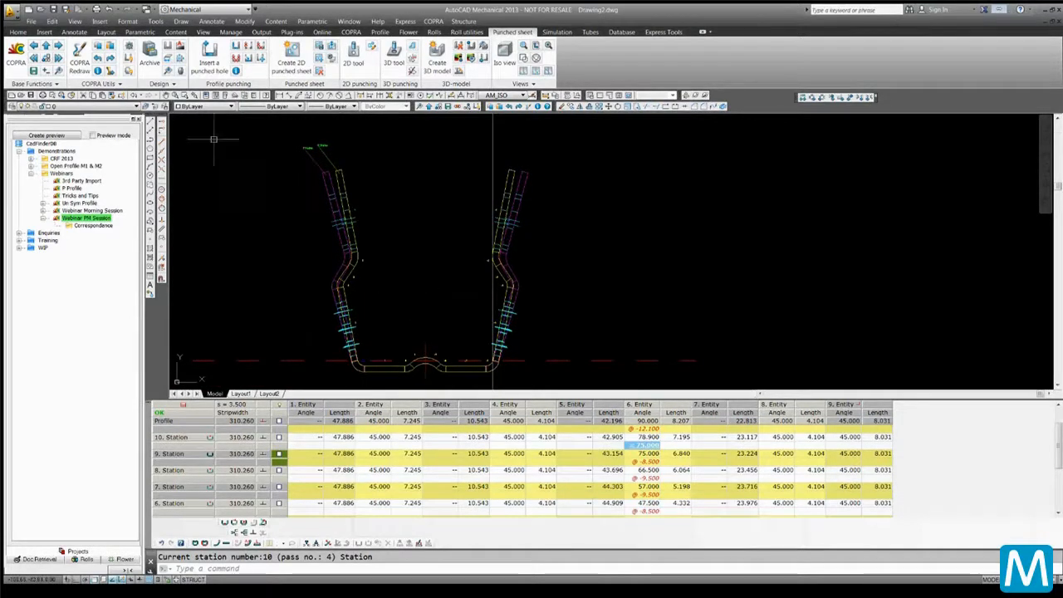
{"action": "left_click", "coordinate": [32, 45]}
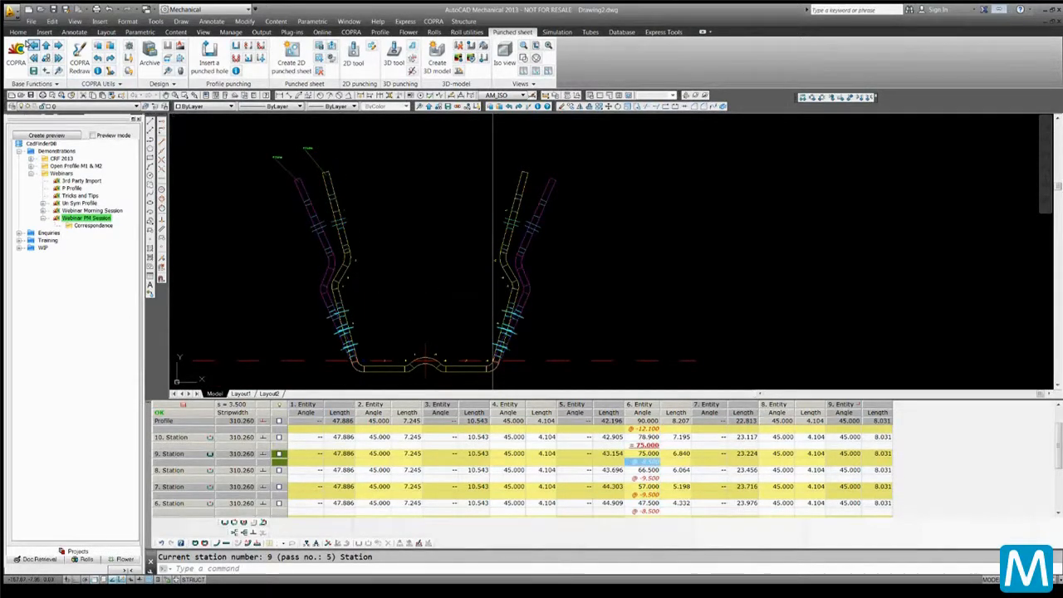
{"action": "left_click", "coordinate": [33, 45]}
{"action": "left_click", "coordinate": [57, 45]}
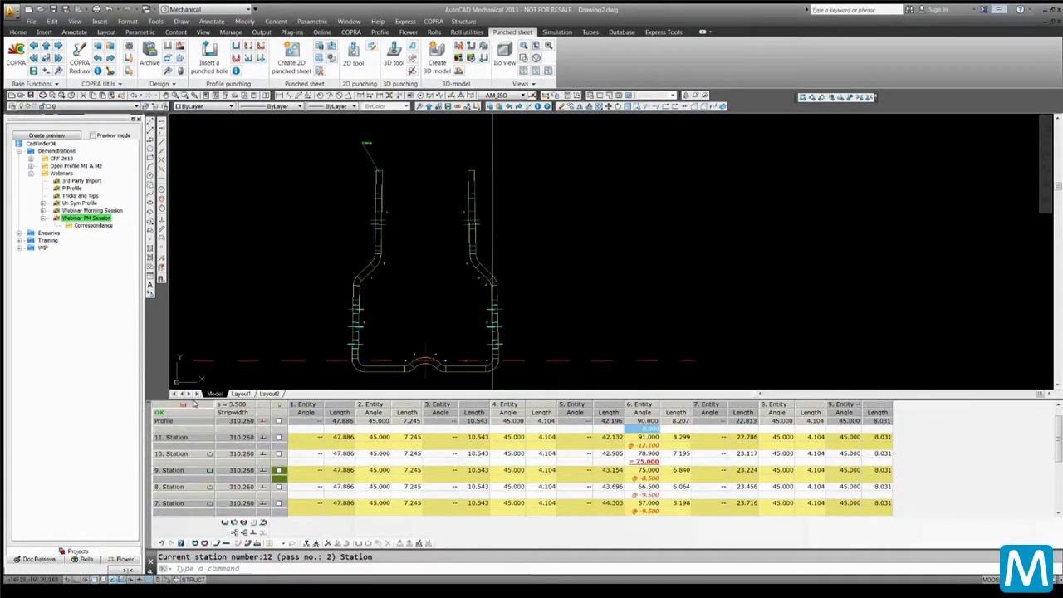
Archive the project as Flower1
{"action": "left_click", "coordinate": [149, 57]}
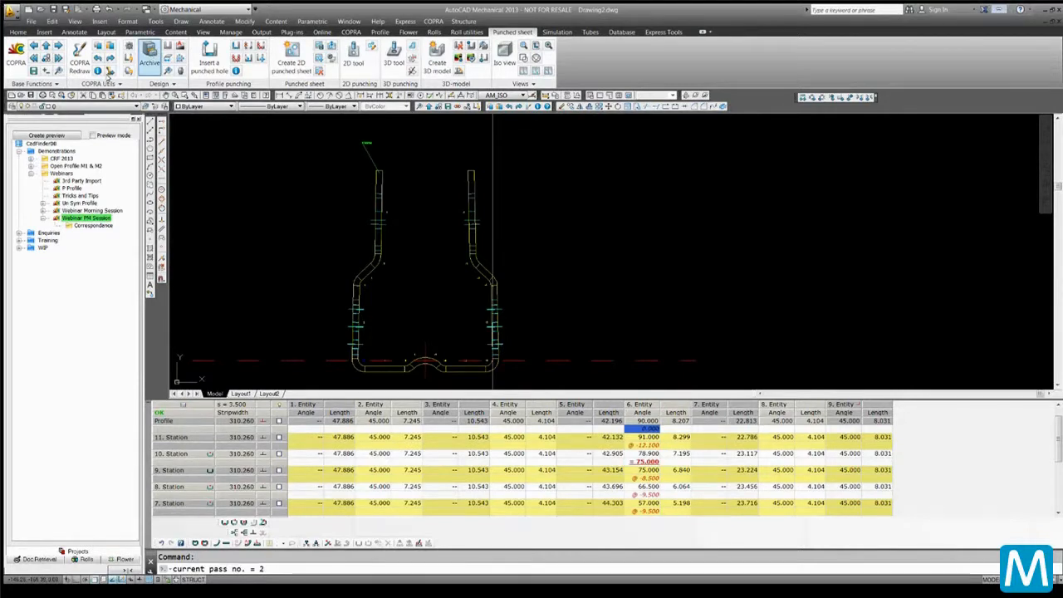
{"action": "left_click", "coordinate": [507, 286]}
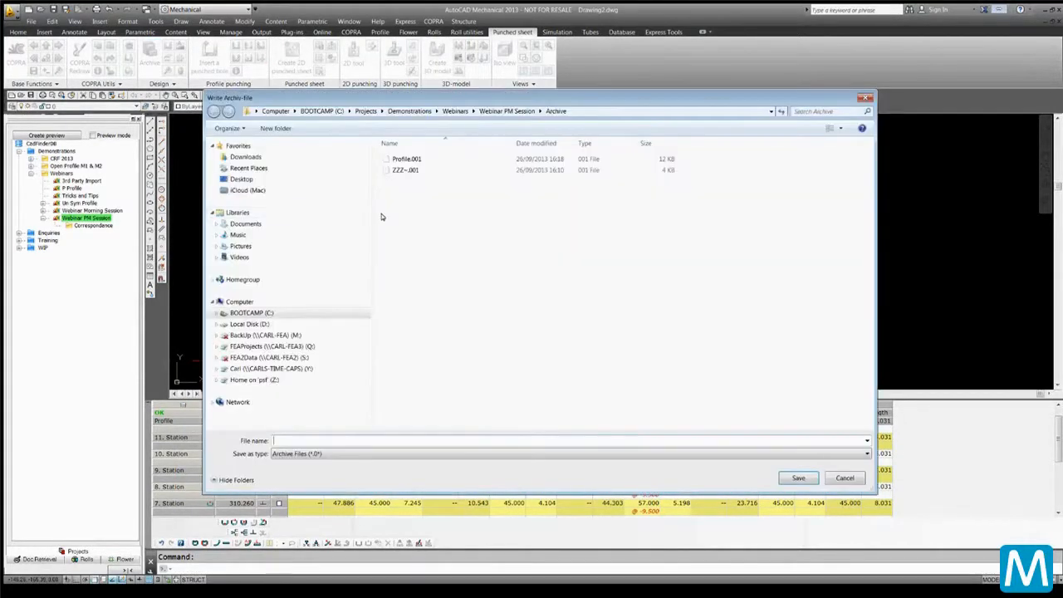
{"action": "type", "text": "Flower1"}
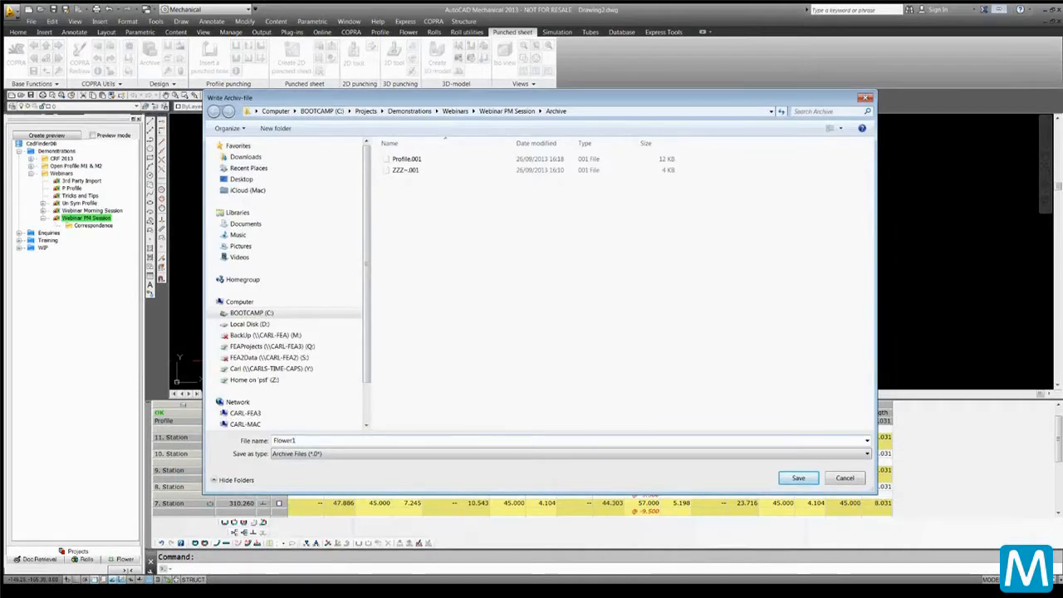
{"action": "key", "text": "Return"}
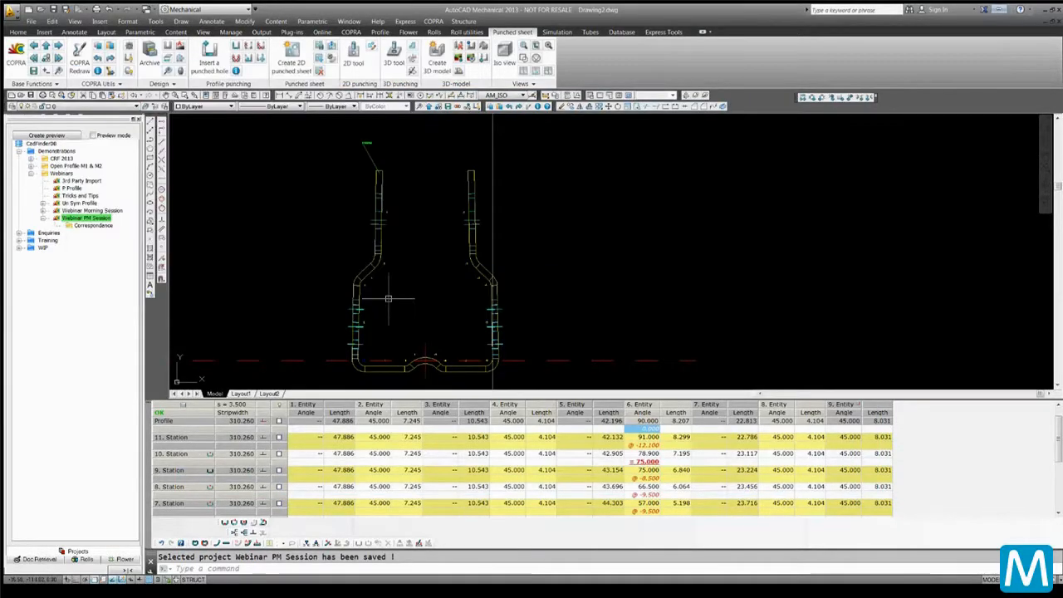
Switch the side panel to the Flower and then the Rolls module
{"action": "left_click", "coordinate": [120, 560]}
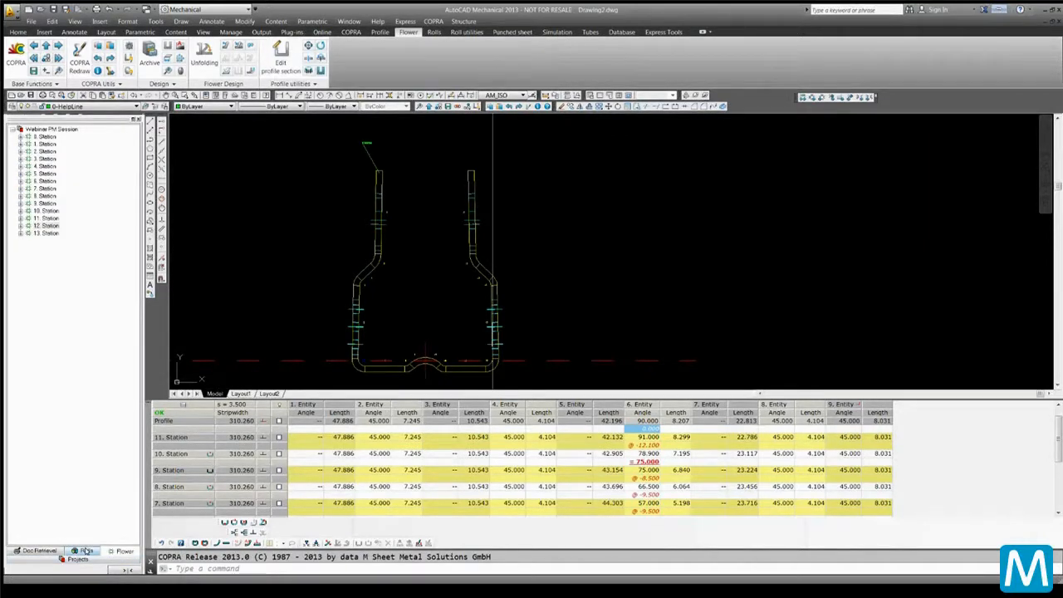
{"action": "left_click", "coordinate": [86, 551]}
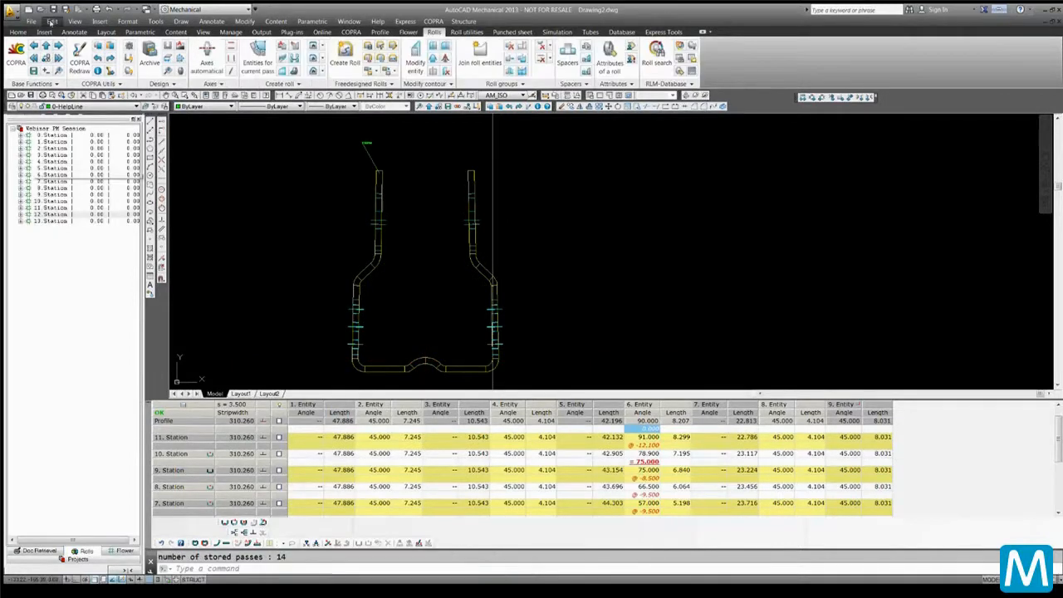
Set a relative distance of 300 mm to the station before and apply it to all stations in the station attributes
{"action": "right_click", "coordinate": [50, 134]}
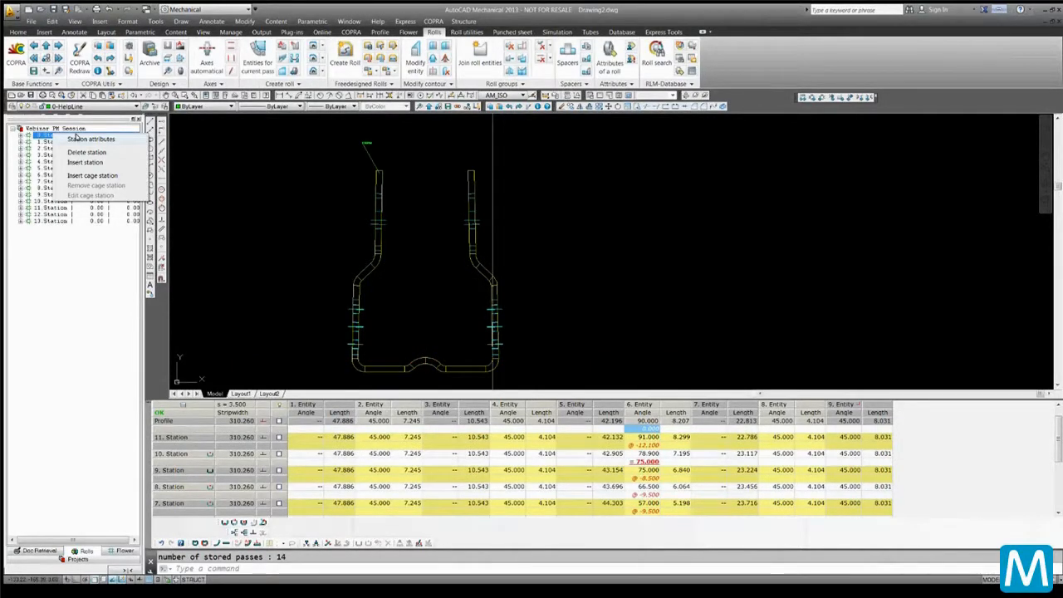
{"action": "left_click", "coordinate": [76, 137]}
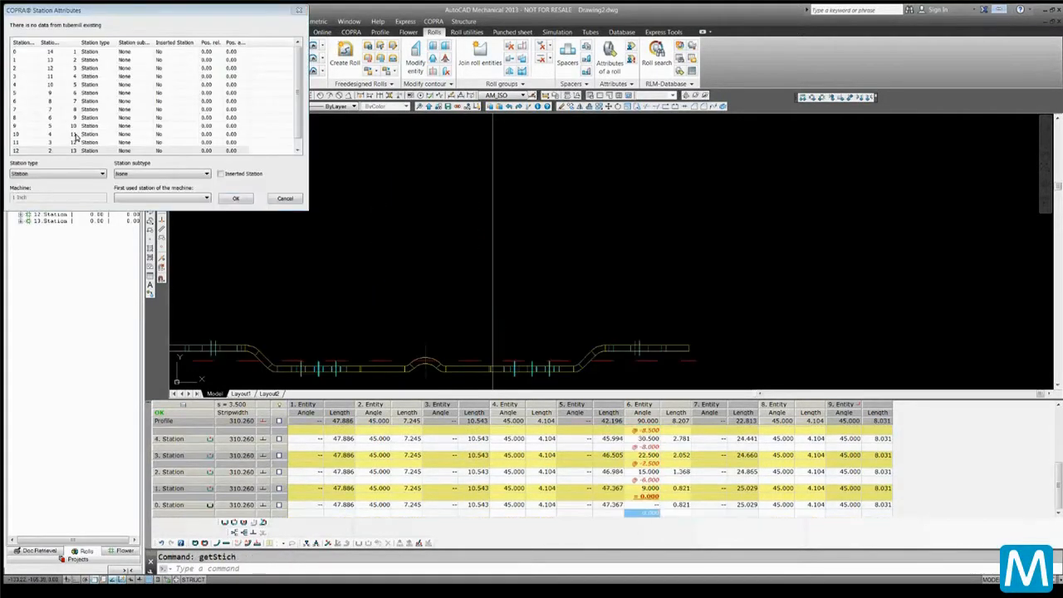
{"action": "left_click", "coordinate": [206, 51]}
{"action": "right_click", "coordinate": [209, 49]}
{"action": "left_click", "coordinate": [226, 56]}
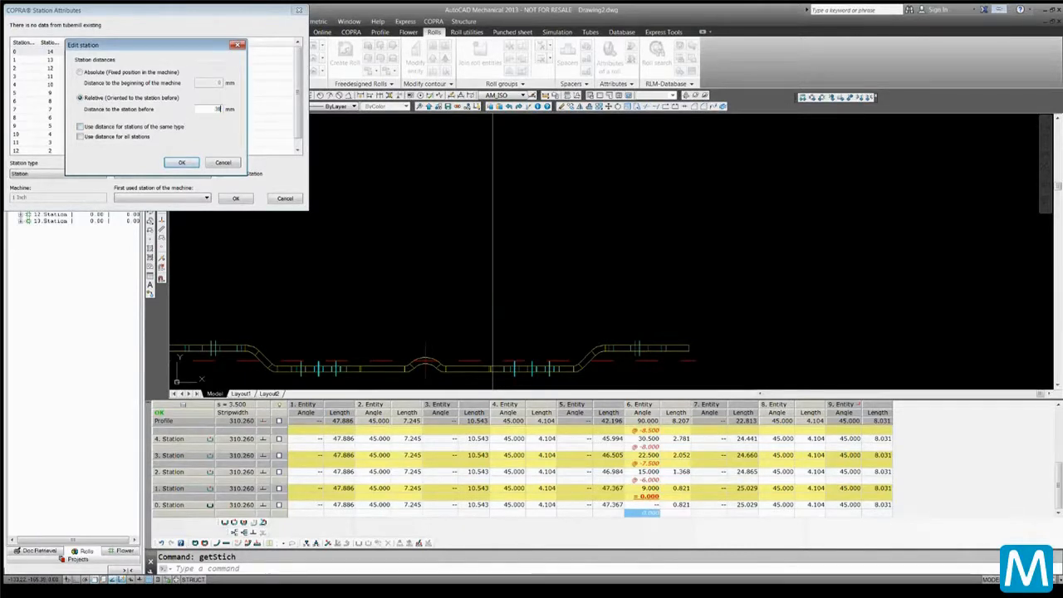
{"action": "left_click", "coordinate": [113, 137]}
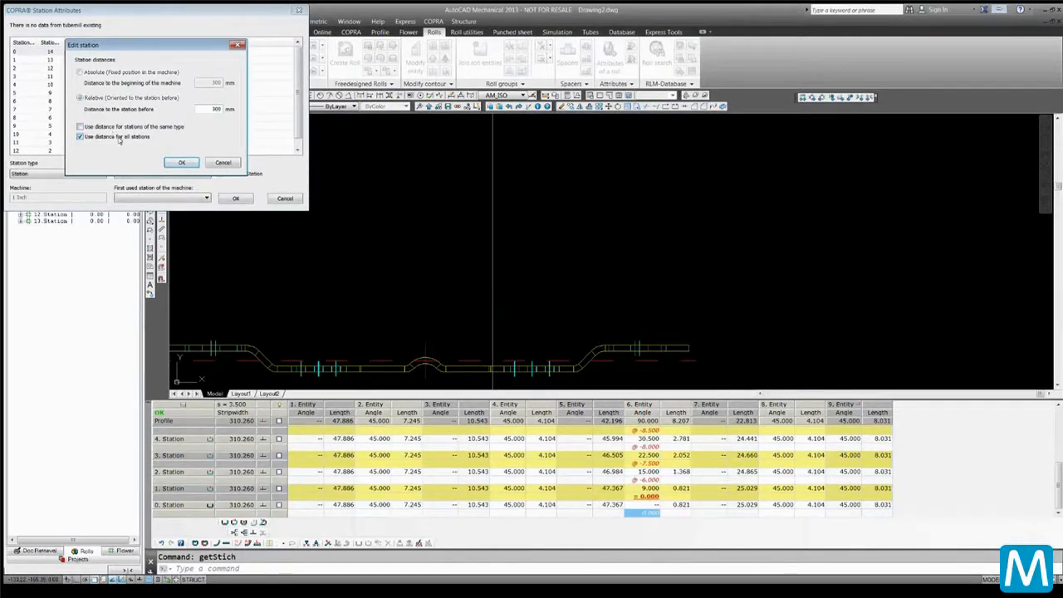
{"action": "left_click", "coordinate": [180, 162]}
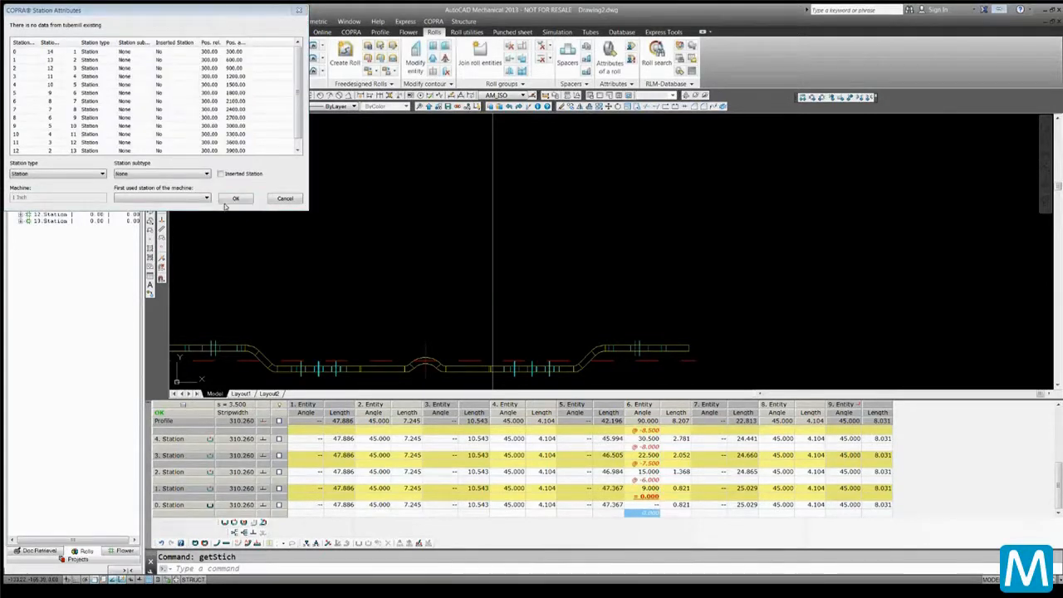
{"action": "left_click", "coordinate": [237, 198]}
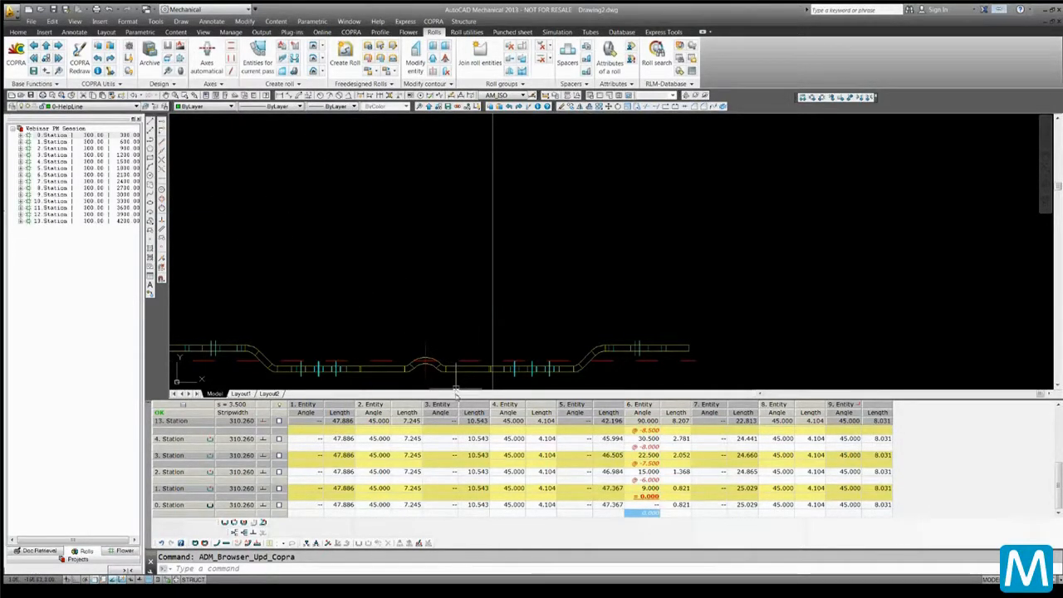
Activate 3D mode and display all stations of the flower in 3D
{"action": "left_click_drag", "start_coordinate": [456, 397], "coordinate": [458, 303]}
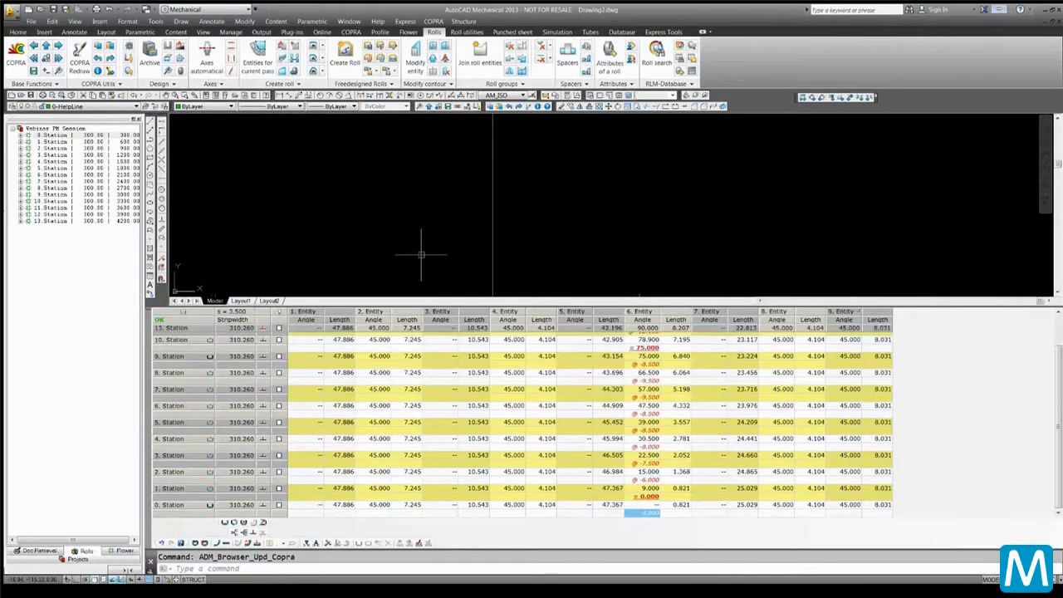
{"action": "scroll", "coordinate": [446, 208], "scroll_direction": "down", "scroll_amount": 2}
{"action": "mouse_move", "coordinate": [441, 204]}
{"action": "middle_mouse_down"}
{"action": "mouse_move", "coordinate": [465, 190]}
{"action": "mouse_move", "coordinate": [529, 188]}
{"action": "middle_mouse_up"}
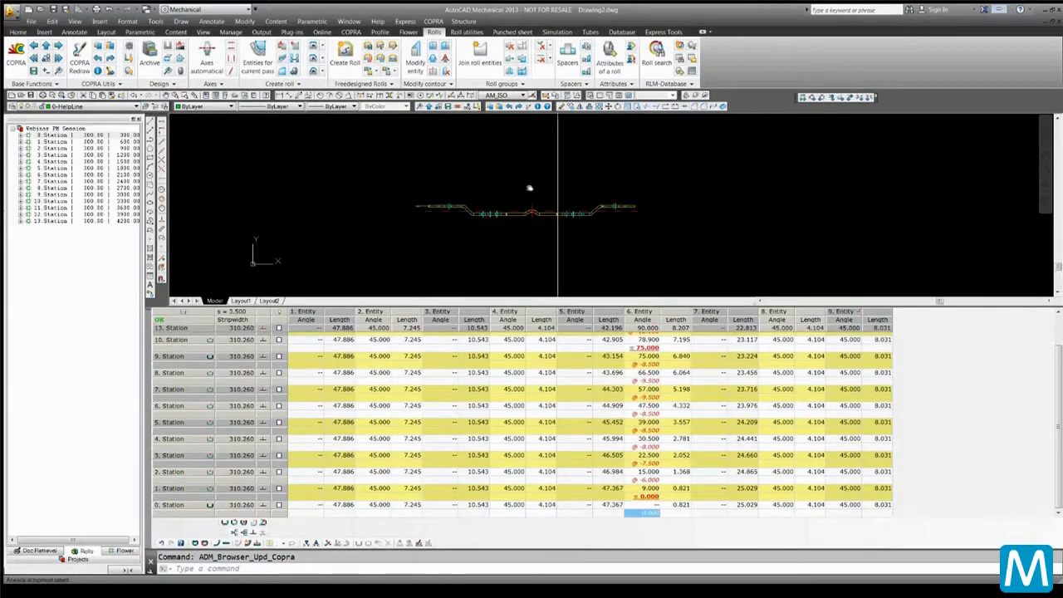
{"action": "left_click", "coordinate": [352, 32]}
{"action": "left_click", "coordinate": [214, 73]}
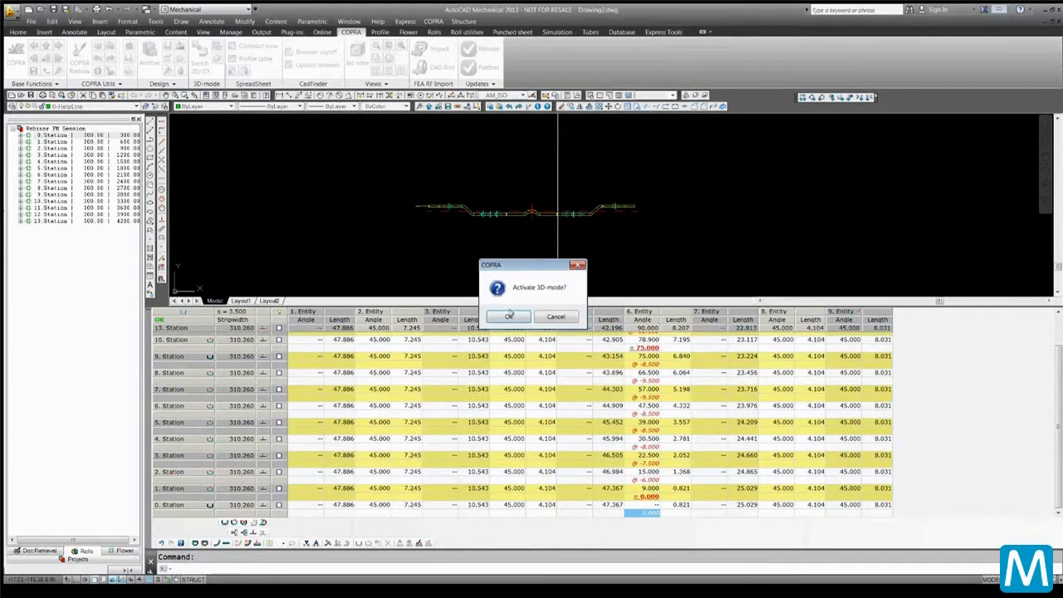
{"action": "left_click", "coordinate": [509, 315]}
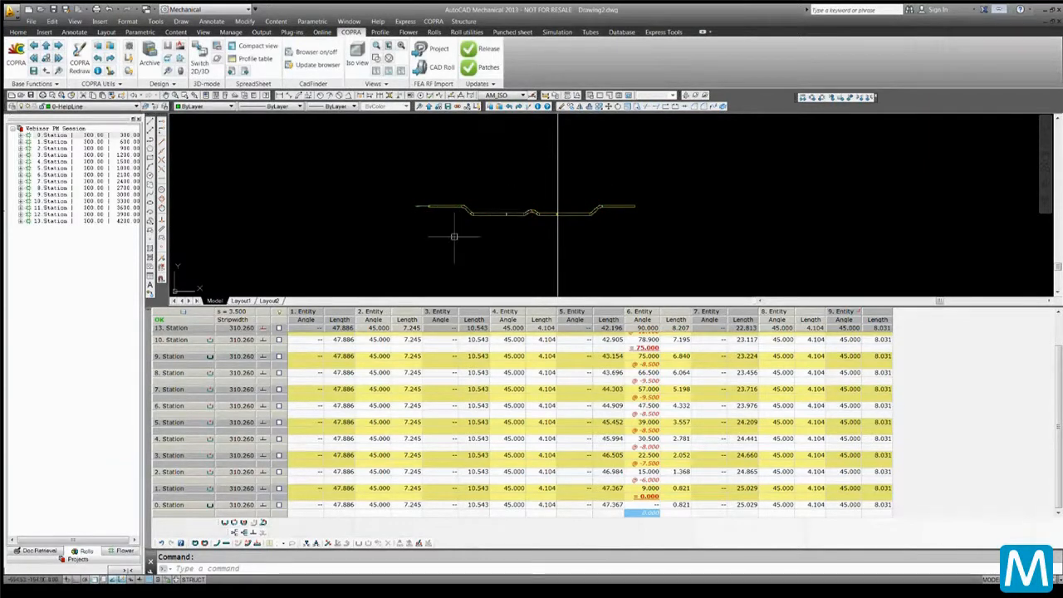
{"action": "left_click", "coordinate": [275, 312]}
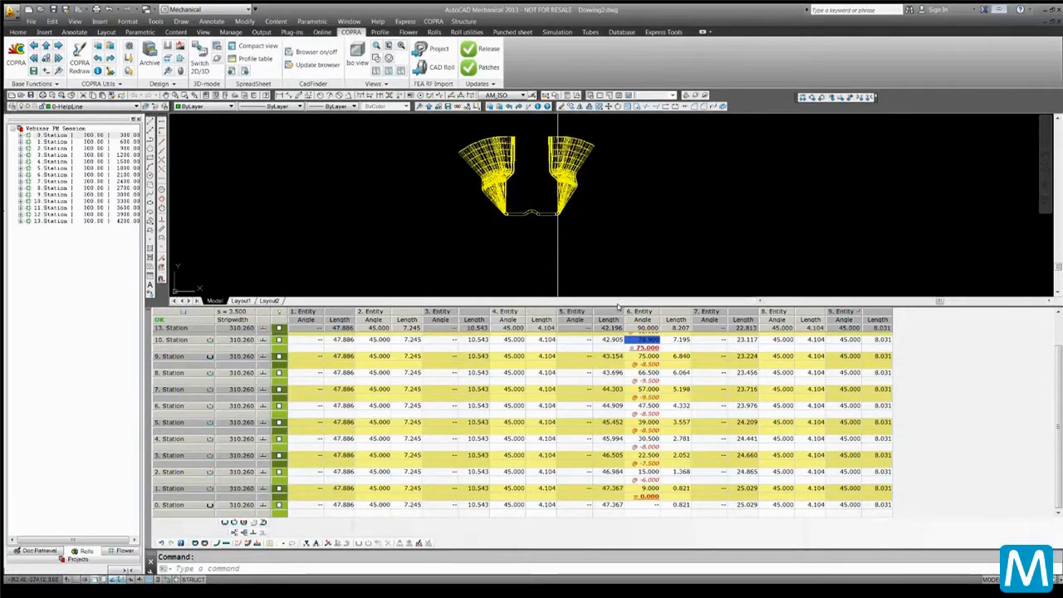
Apply the Realistic visual style to the 3D flower
{"action": "left_click_drag", "start_coordinate": [618, 307], "coordinate": [618, 477]}
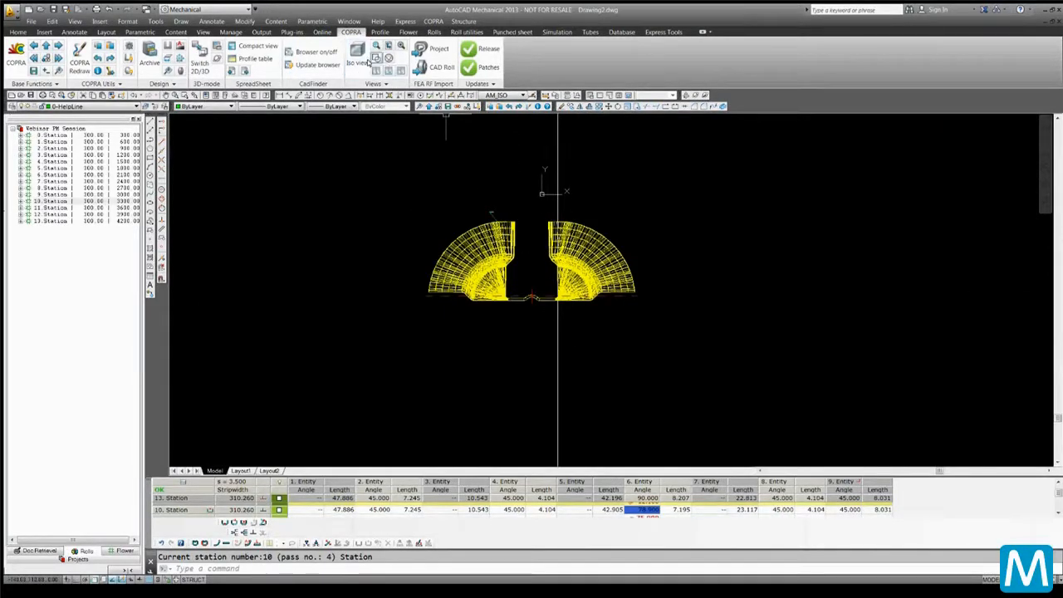
{"action": "left_click", "coordinate": [374, 84]}
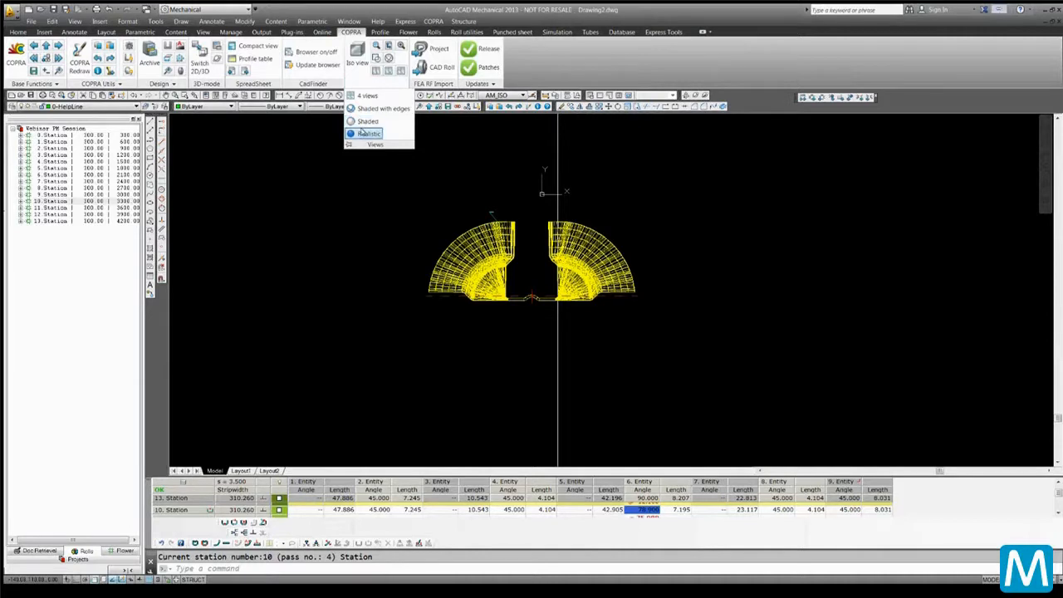
{"action": "left_click", "coordinate": [369, 134]}
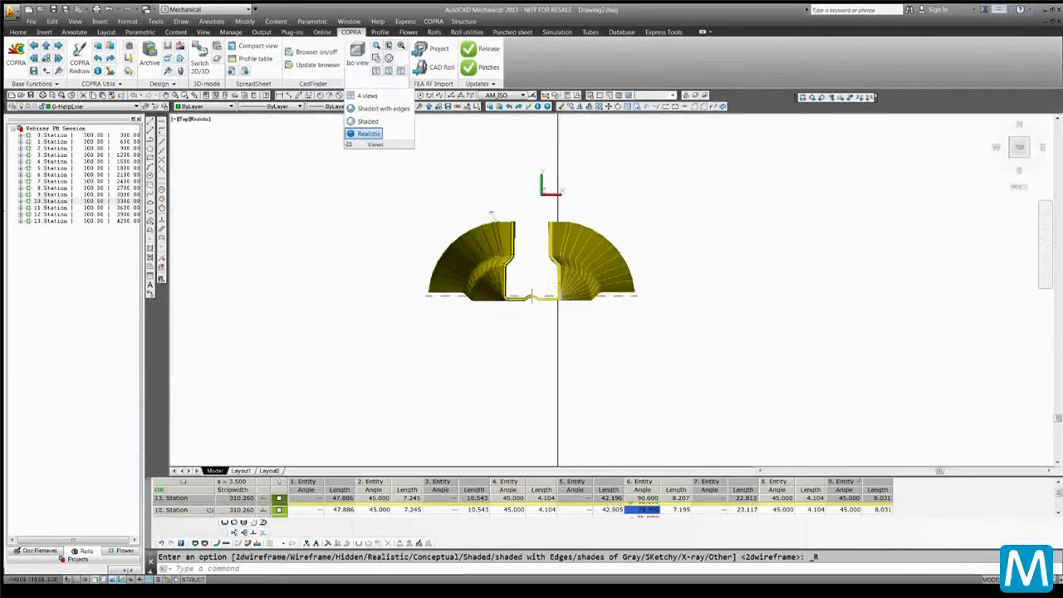
{"action": "scroll", "coordinate": [538, 271], "scroll_direction": "up", "scroll_amount": 2}
{"action": "scroll", "coordinate": [533, 264], "scroll_direction": "up", "scroll_amount": 3}
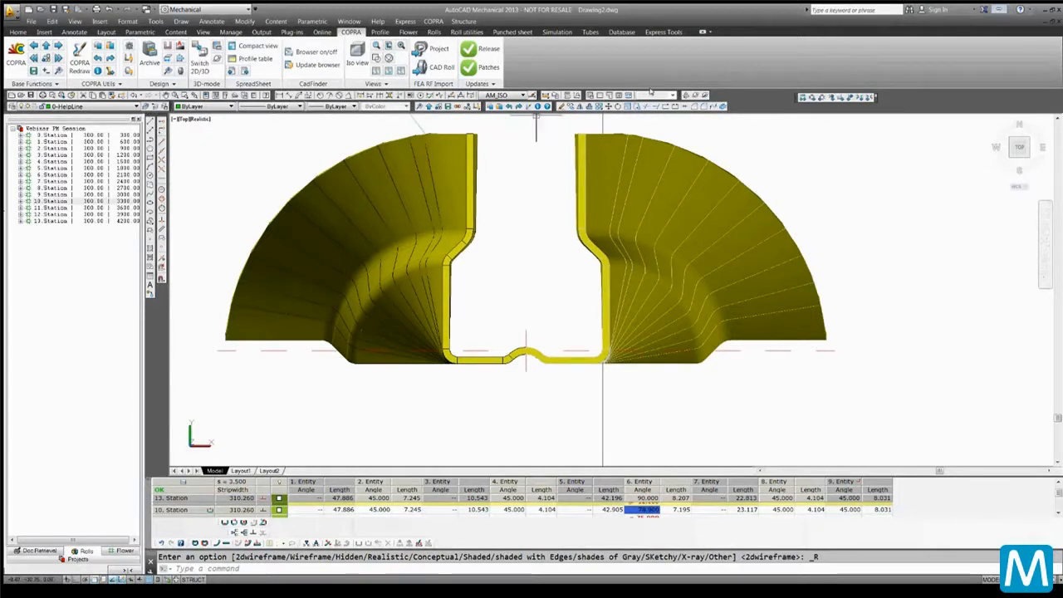
Orbit and zoom around the 3D strip to inspect the forming progression
{"action": "left_click", "coordinate": [692, 95]}
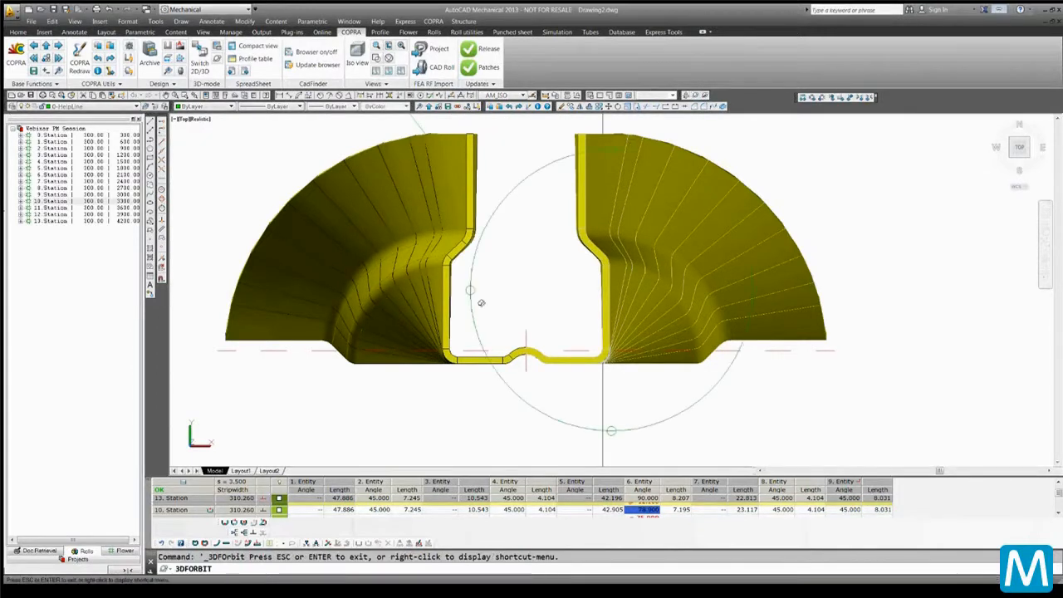
{"action": "left_click_drag", "start_coordinate": [471, 291], "coordinate": [494, 297]}
{"action": "scroll", "coordinate": [493, 296], "scroll_direction": "down", "scroll_amount": 7}
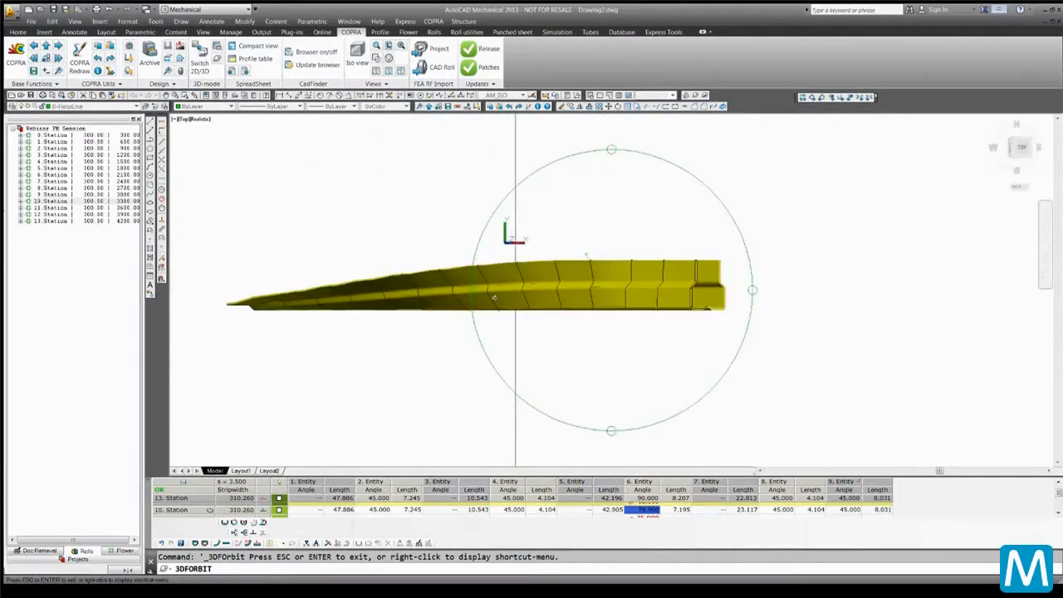
{"action": "scroll", "coordinate": [494, 298], "scroll_direction": "up", "scroll_amount": 1}
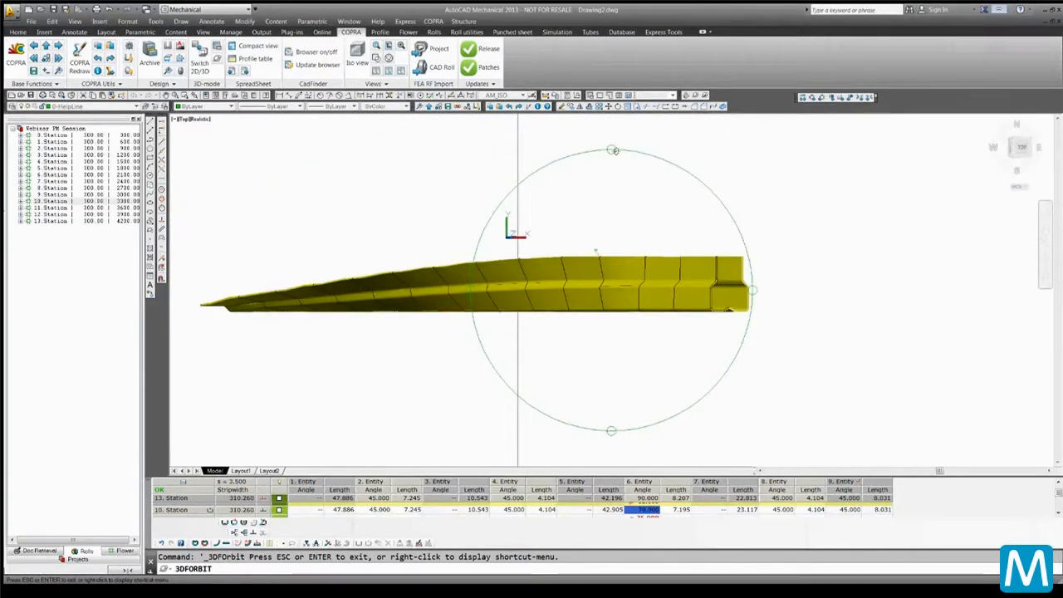
{"action": "left_click_drag", "start_coordinate": [615, 150], "coordinate": [616, 165]}
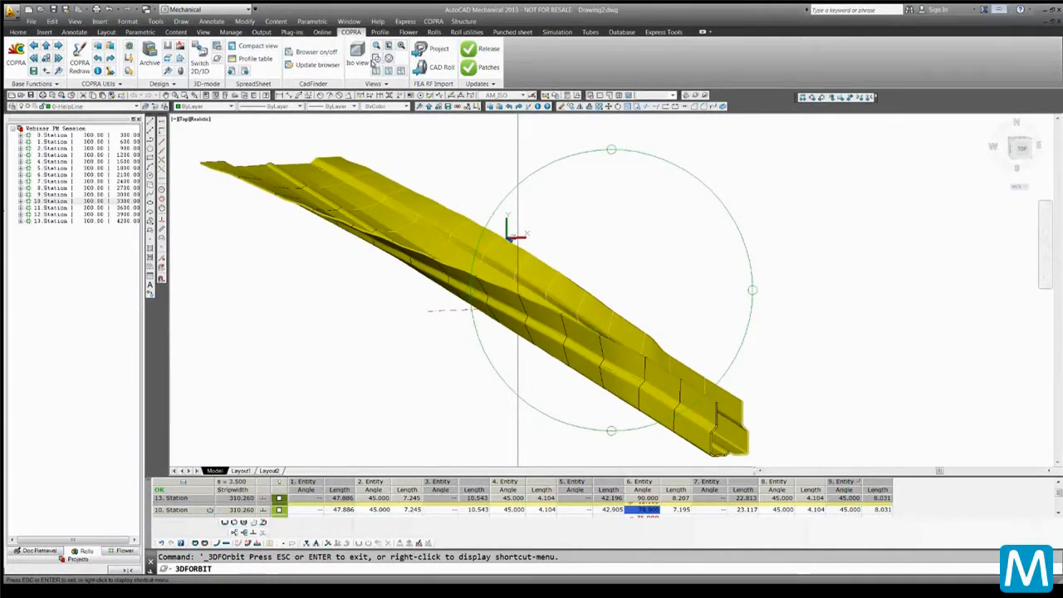
Return the 3D view to a wireframe visual style
{"action": "left_click", "coordinate": [376, 58]}
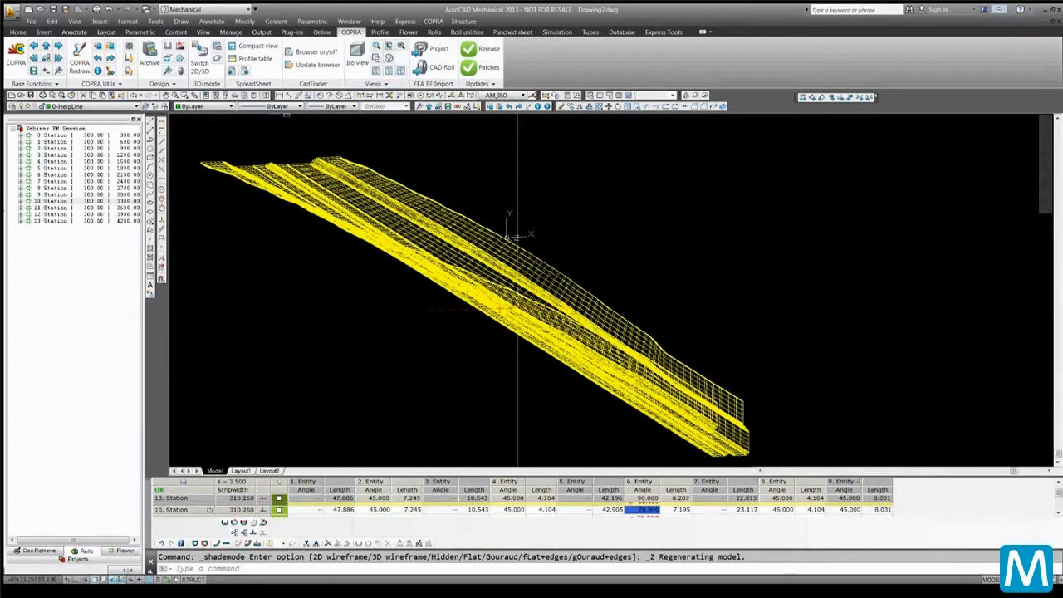
{"action": "left_click", "coordinate": [222, 118]}
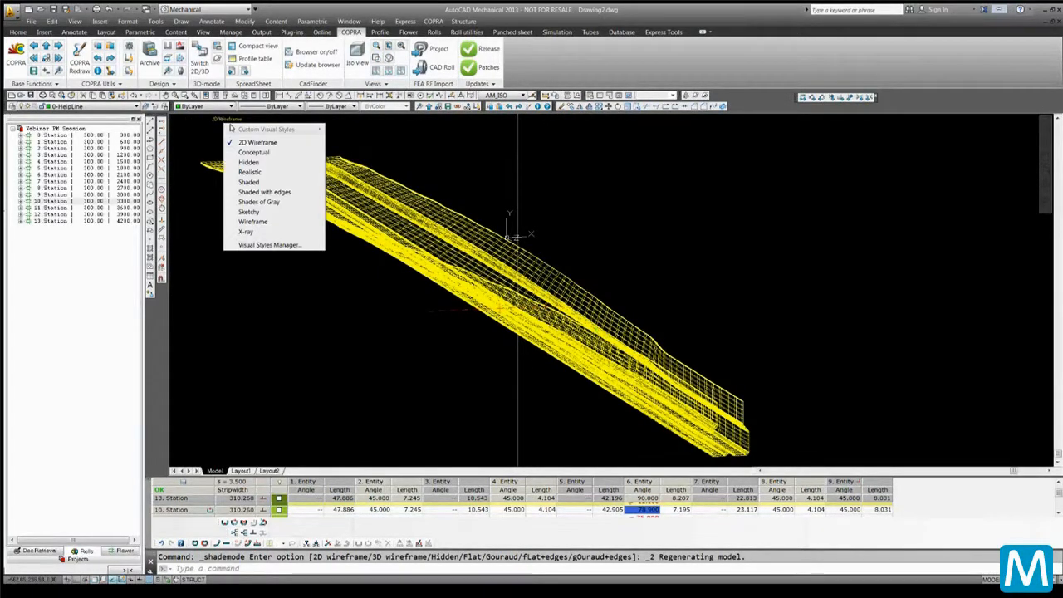
{"action": "left_click", "coordinate": [248, 172]}
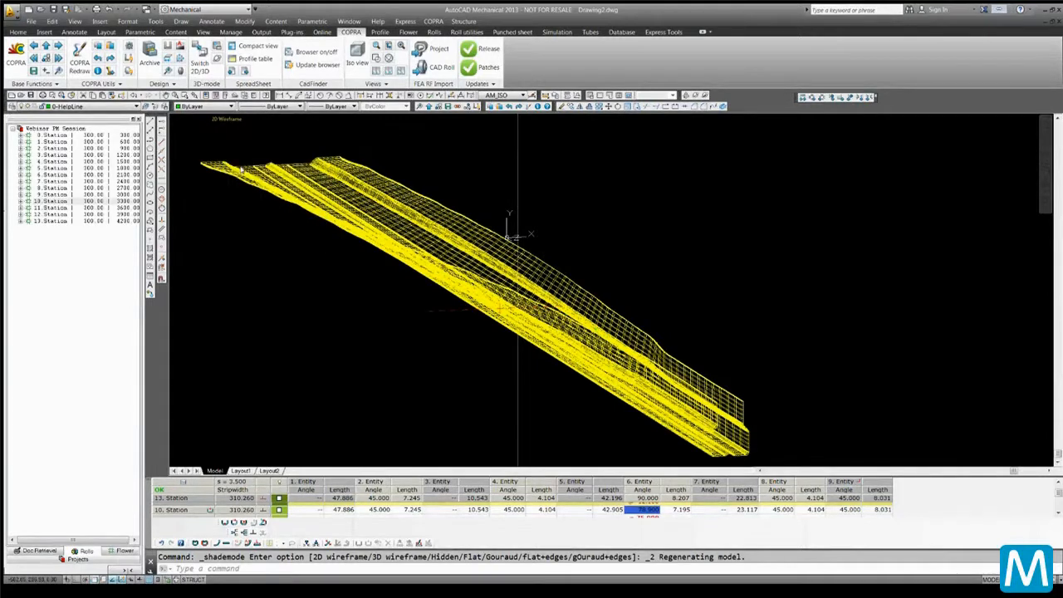
{"action": "left_click", "coordinate": [222, 120]}
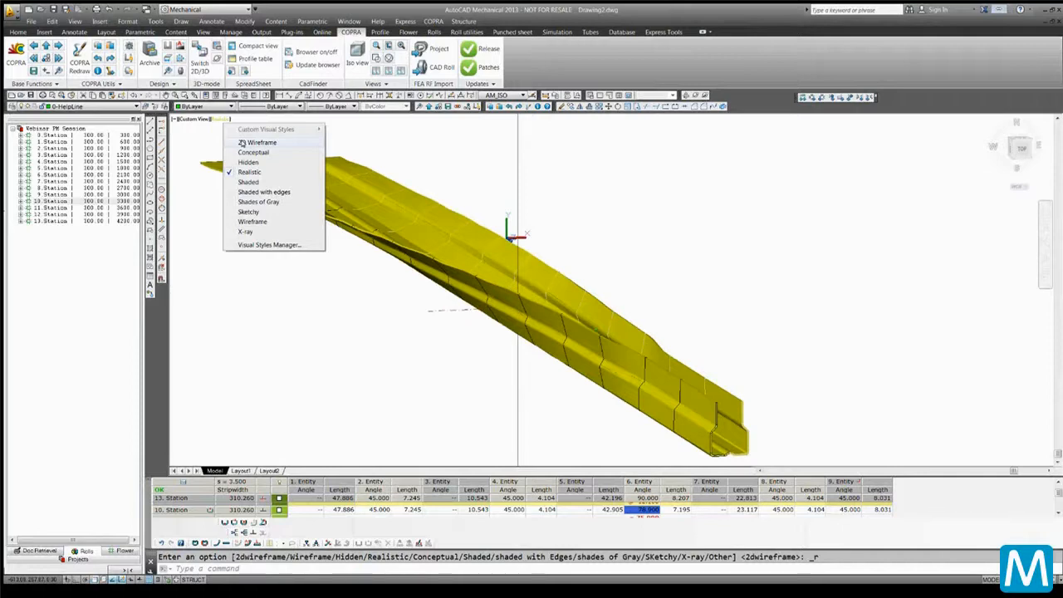
{"action": "left_click", "coordinate": [252, 143]}
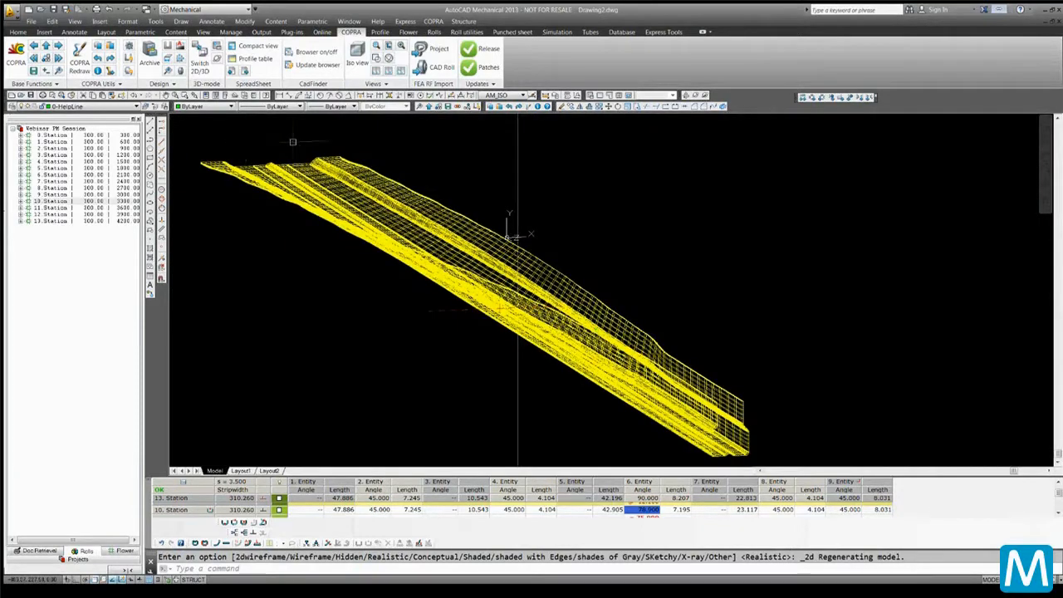
Switch back to 2D mode and turn off the display of all stations
{"action": "left_click", "coordinate": [199, 53]}
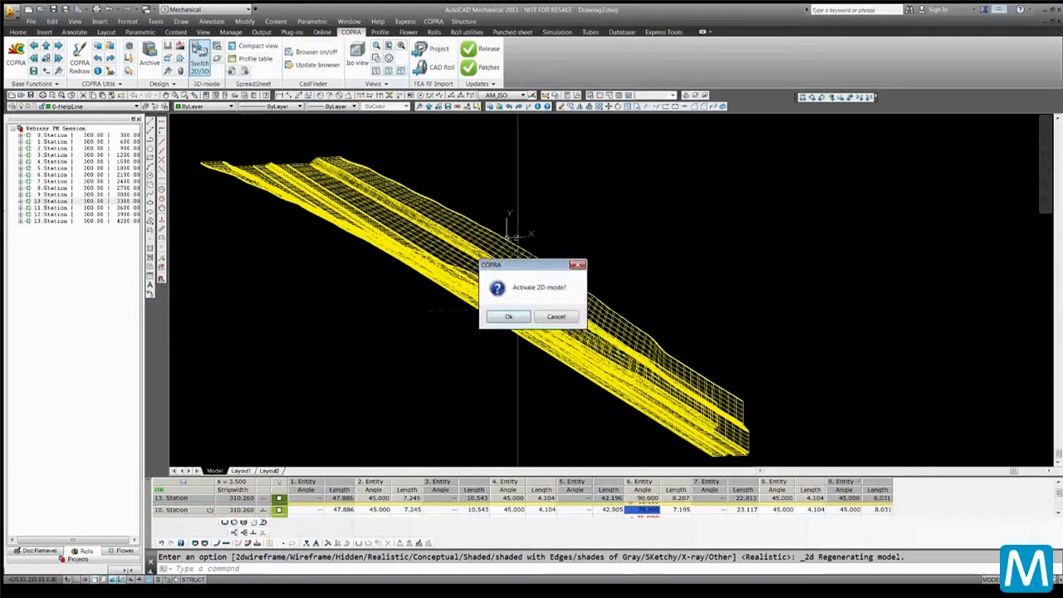
{"action": "left_click", "coordinate": [509, 317]}
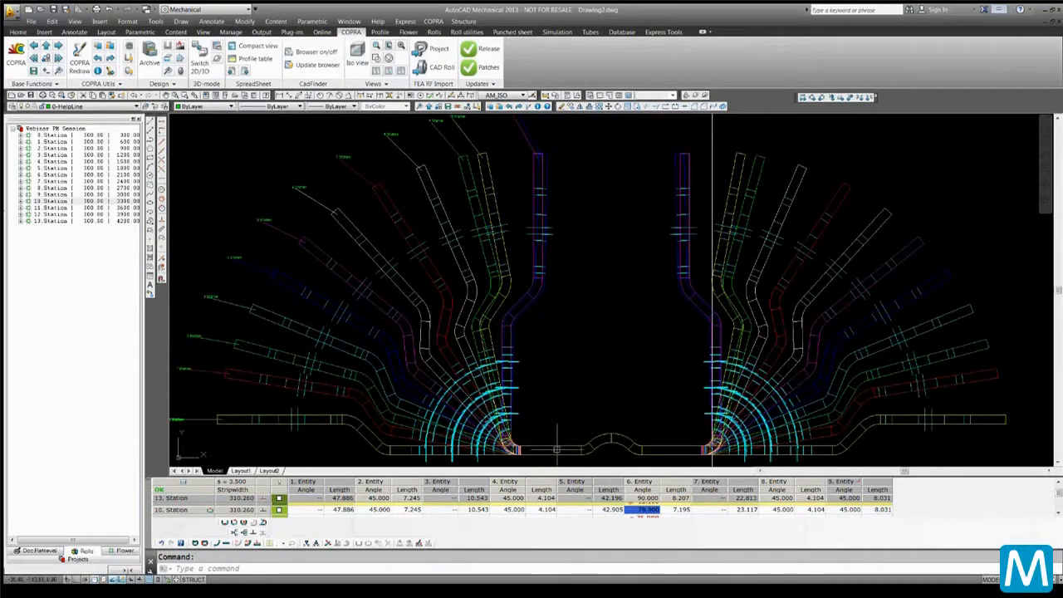
{"action": "left_click", "coordinate": [280, 483]}
{"action": "mouse_move", "coordinate": [540, 473]}
{"action": "left_mouse_down"}
{"action": "mouse_move", "coordinate": [540, 320]}
{"action": "mouse_move", "coordinate": [540, 337]}
{"action": "left_mouse_up"}
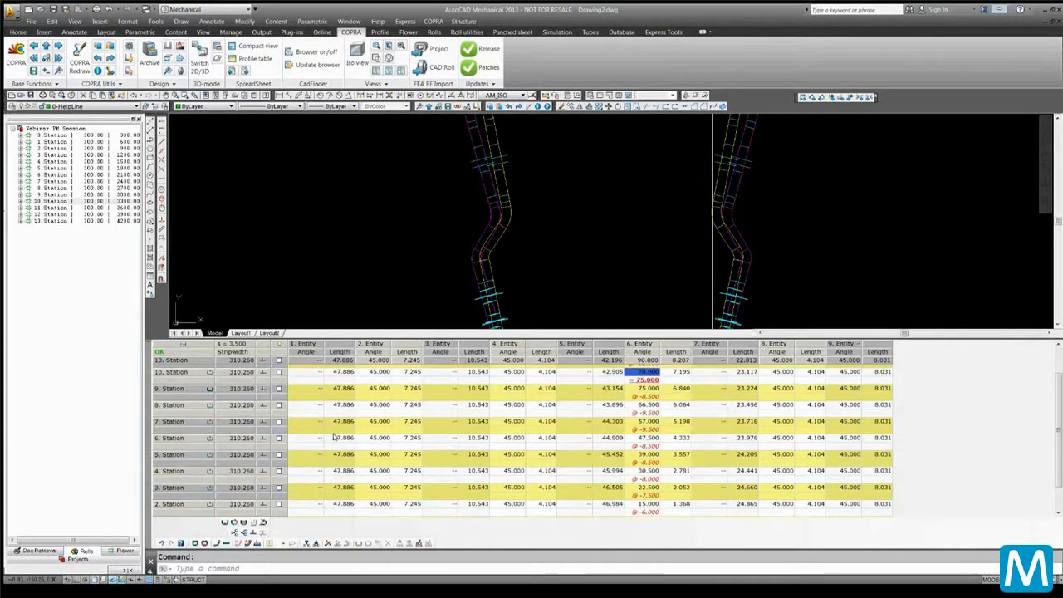
Switch the table to compact view and create a bend sequence for entities 2 and 4 to an end angle of 0 in 3 steps
{"action": "left_click", "coordinate": [258, 543]}
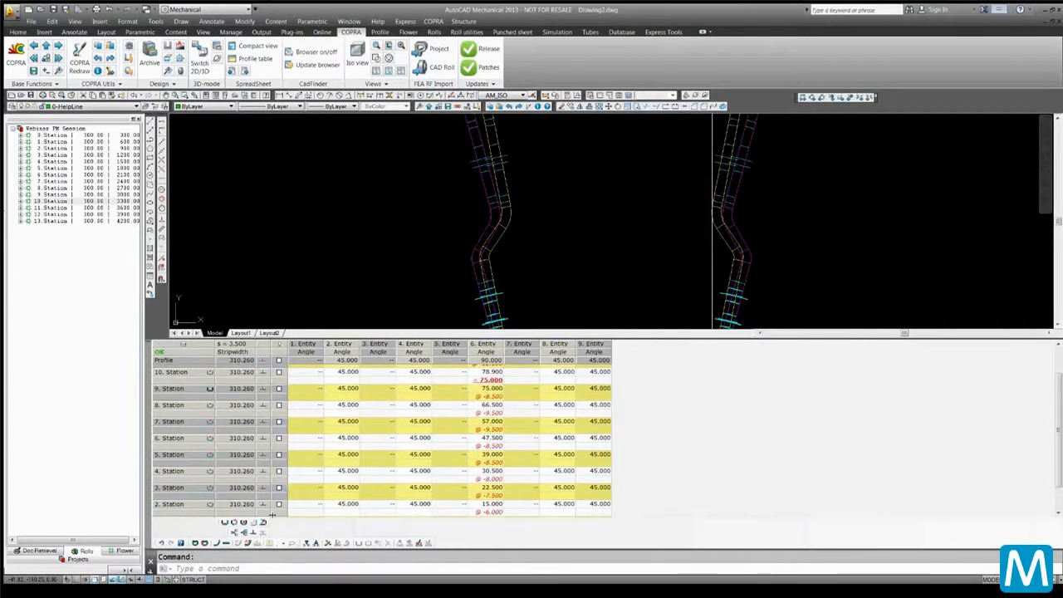
{"action": "left_click", "coordinate": [319, 512]}
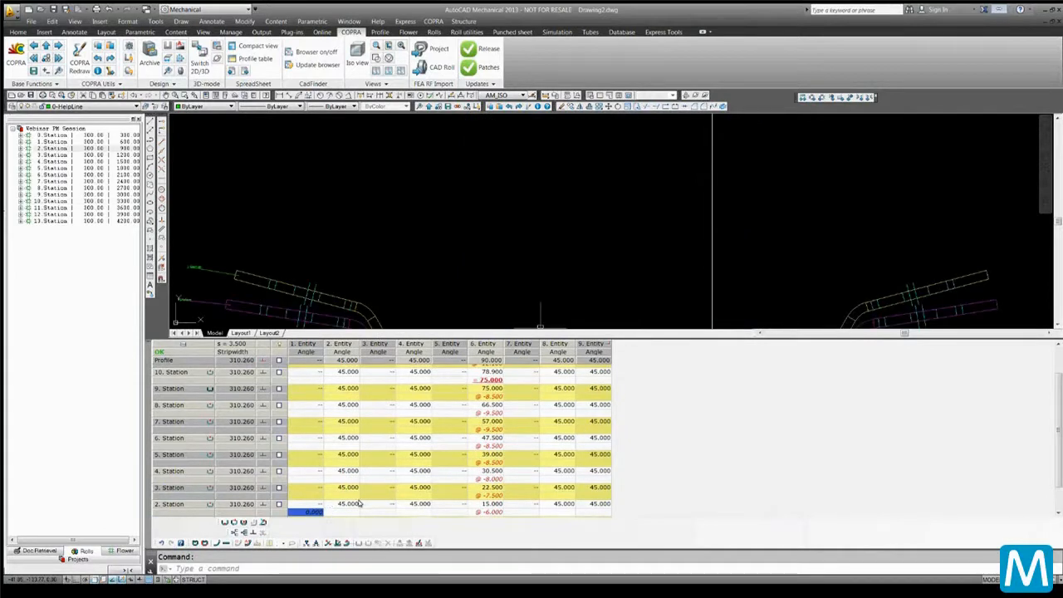
{"action": "key", "text": "Down"}
{"action": "key", "text": "Down"}
{"action": "key", "text": "Down"}
{"action": "key", "text": "Down"}
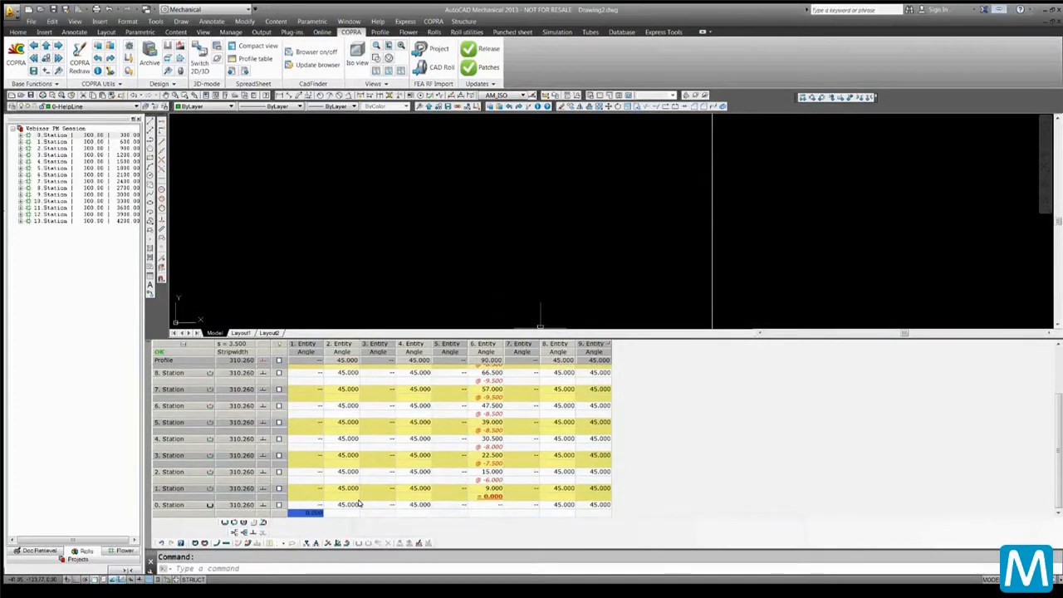
{"action": "left_click", "coordinate": [415, 513]}
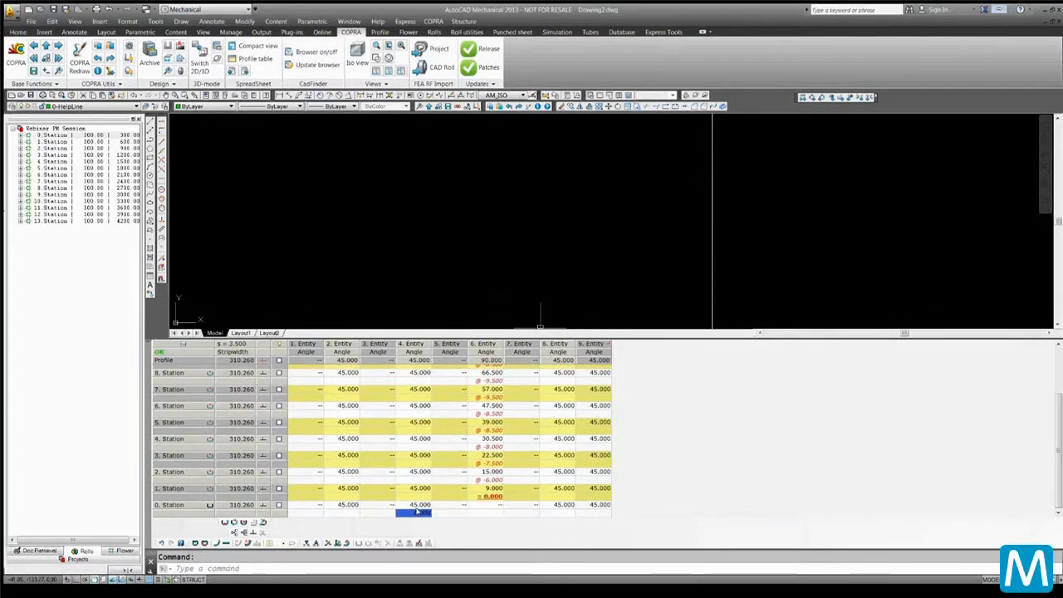
{"action": "left_click", "coordinate": [348, 512]}
{"action": "right_click", "coordinate": [347, 512]}
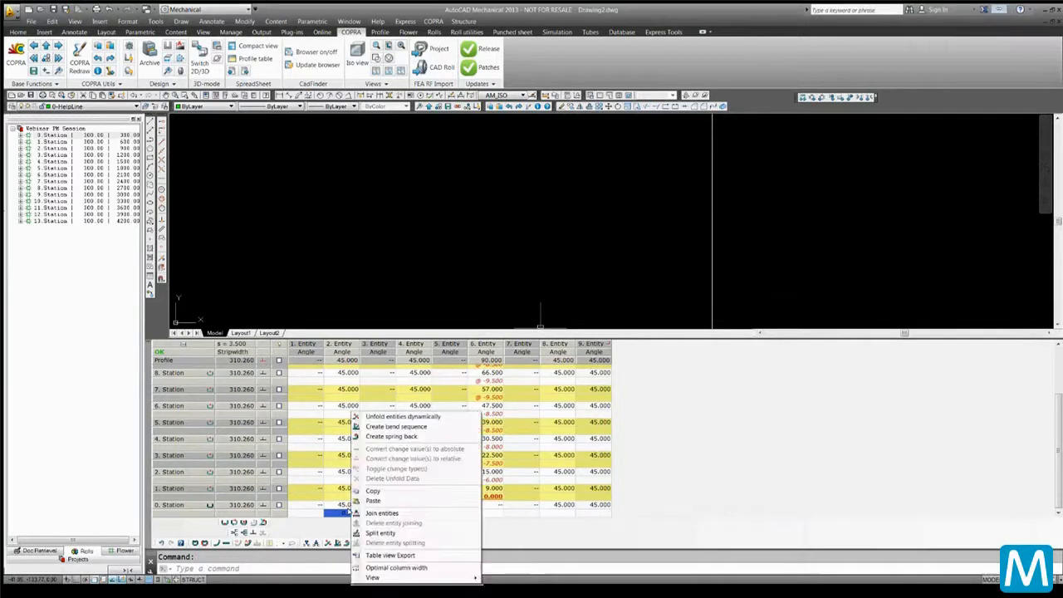
{"action": "left_click", "coordinate": [387, 427]}
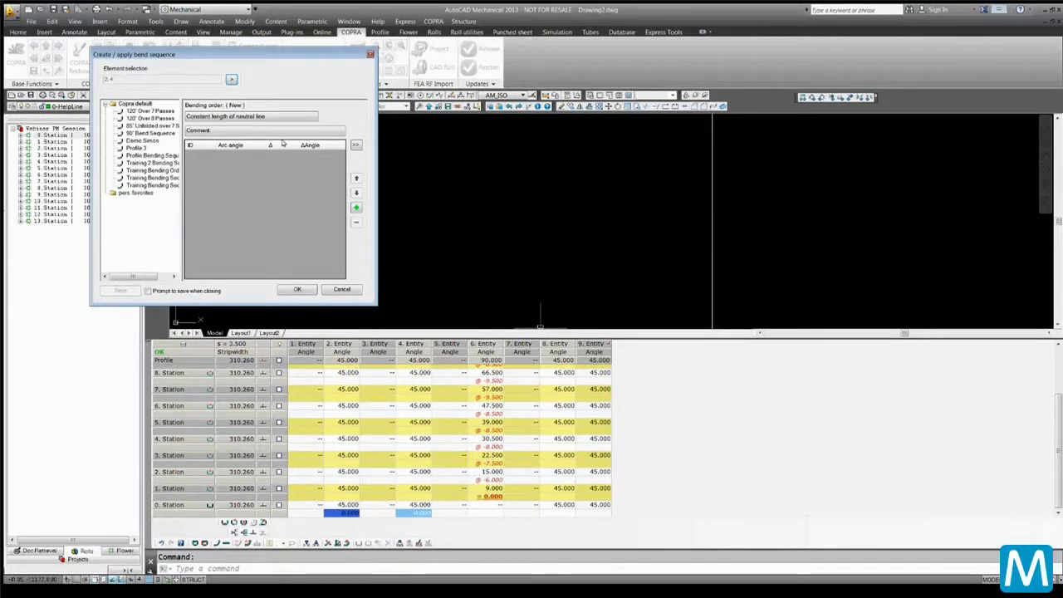
{"action": "left_click", "coordinate": [356, 145]}
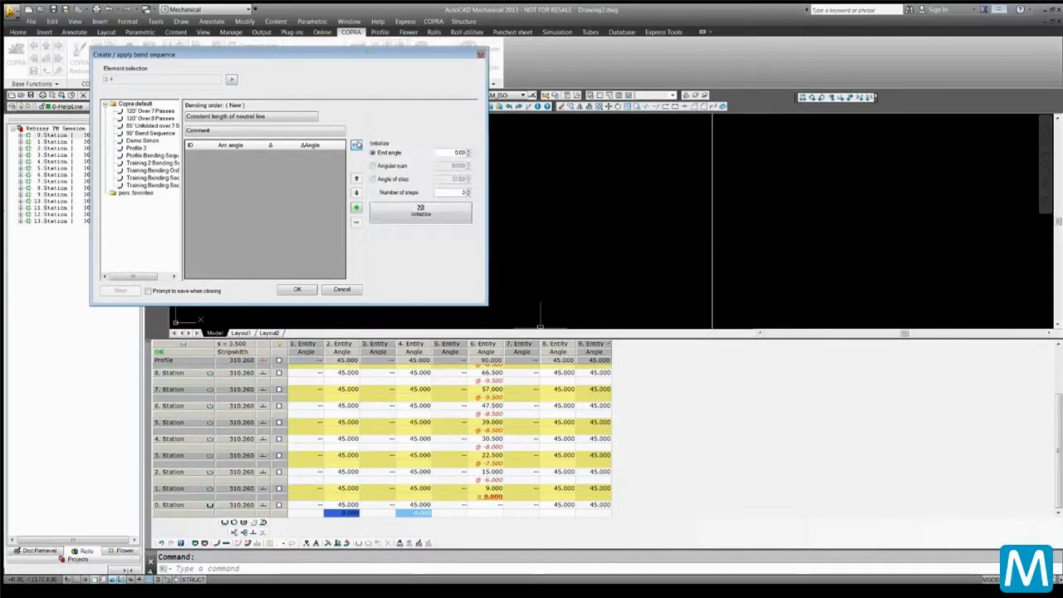
{"action": "left_click", "coordinate": [422, 213]}
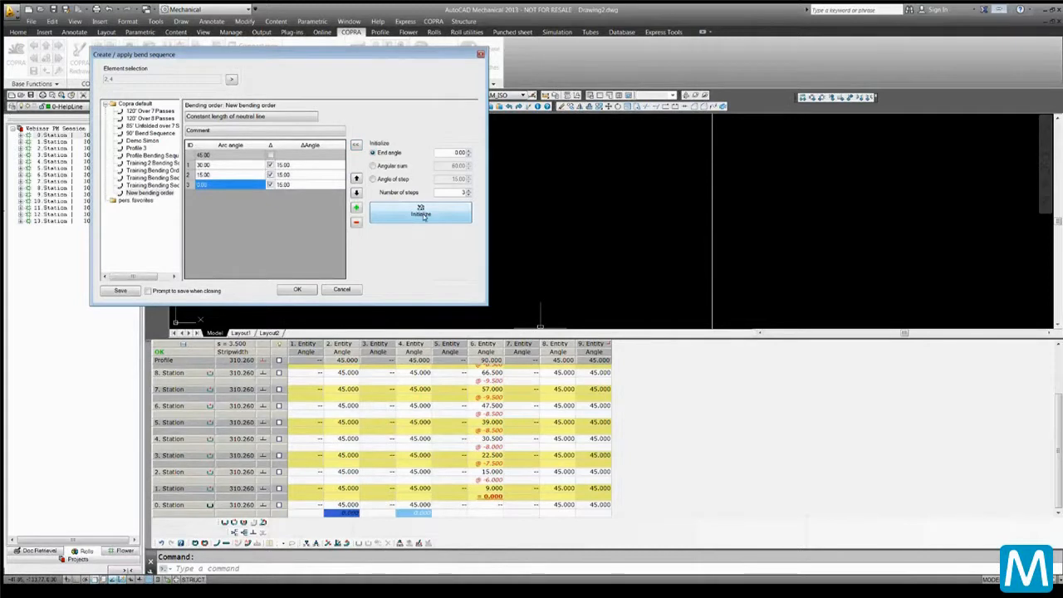
{"action": "left_click", "coordinate": [297, 288]}
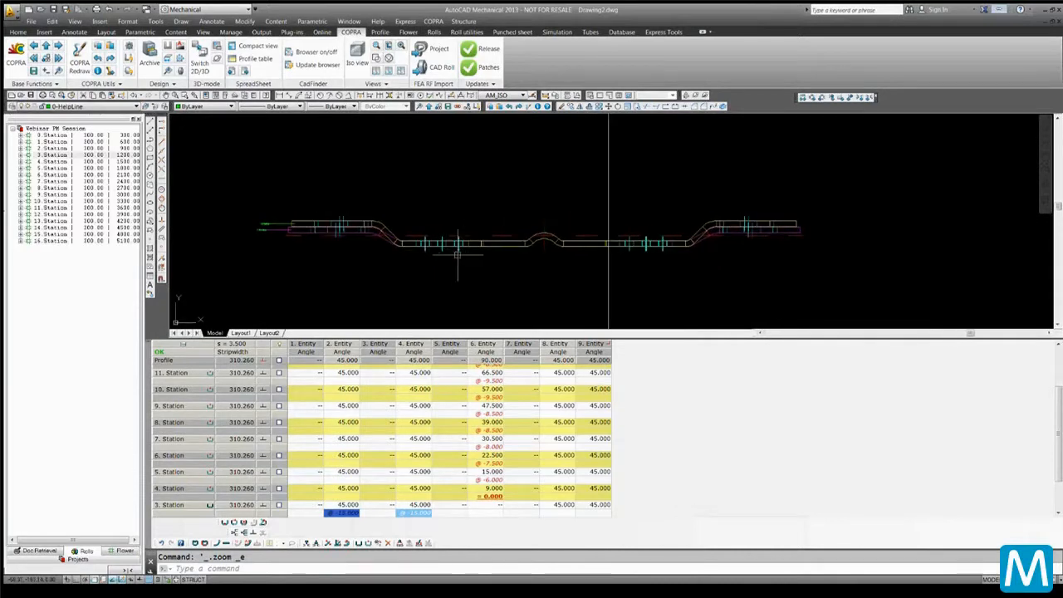
Zoom and step through the first stations to review the added passes
{"action": "scroll", "coordinate": [449, 254], "scroll_direction": "up", "scroll_amount": 2}
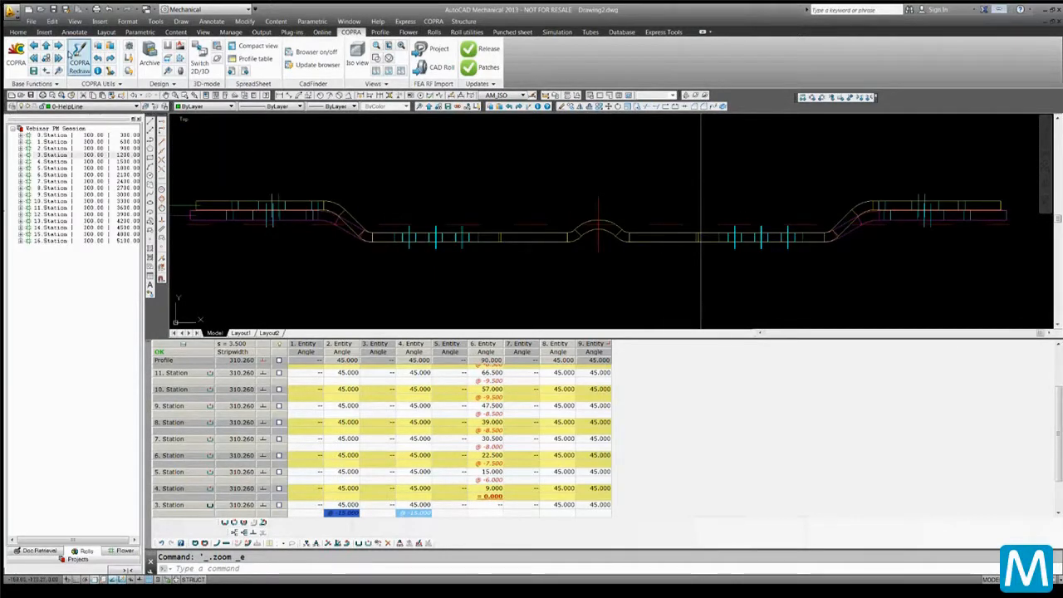
{"action": "left_click", "coordinate": [58, 46]}
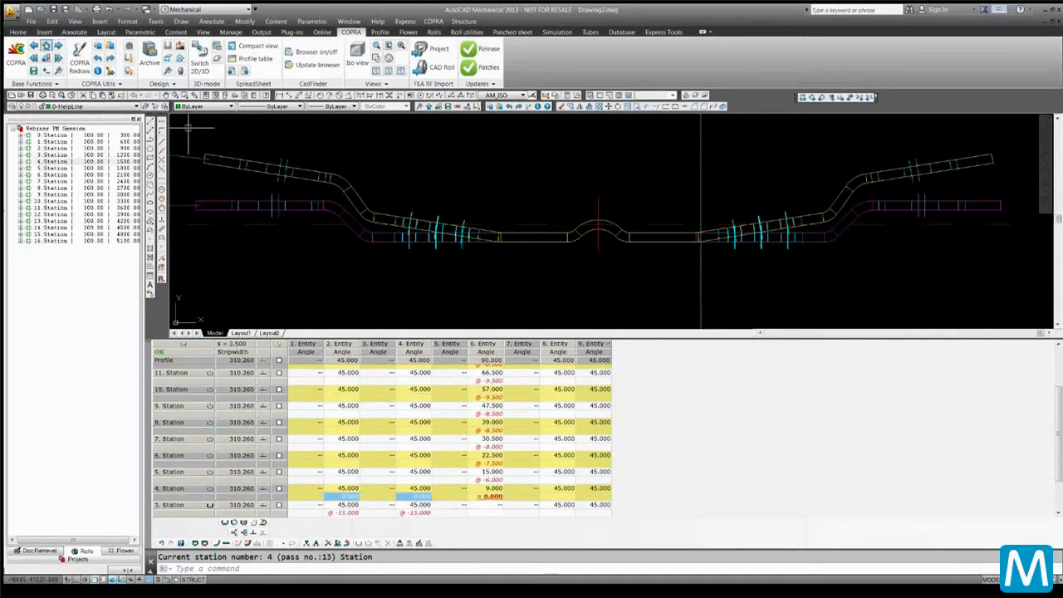
{"action": "left_click", "coordinate": [33, 46]}
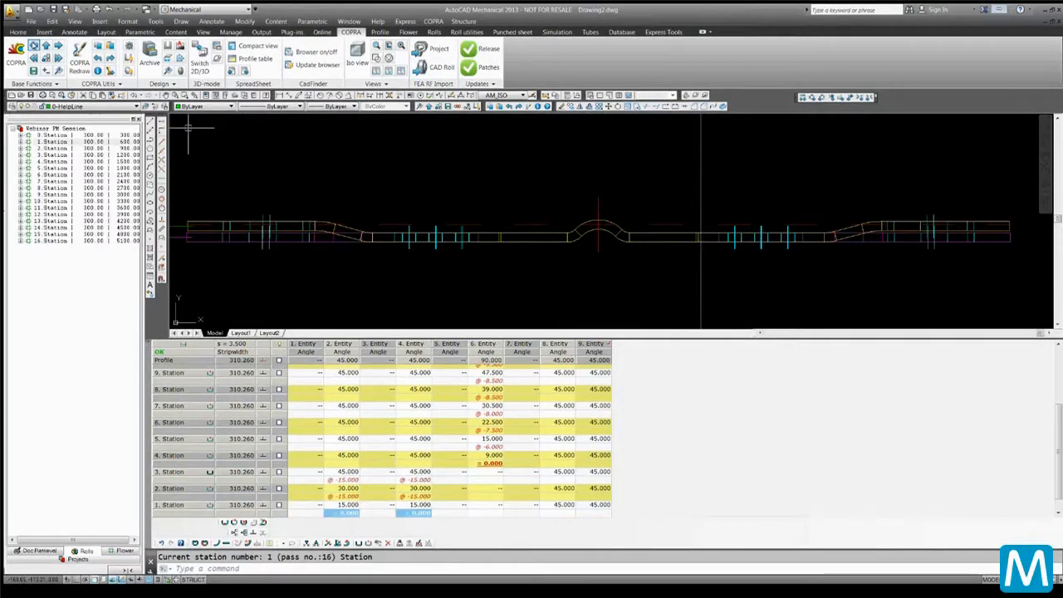
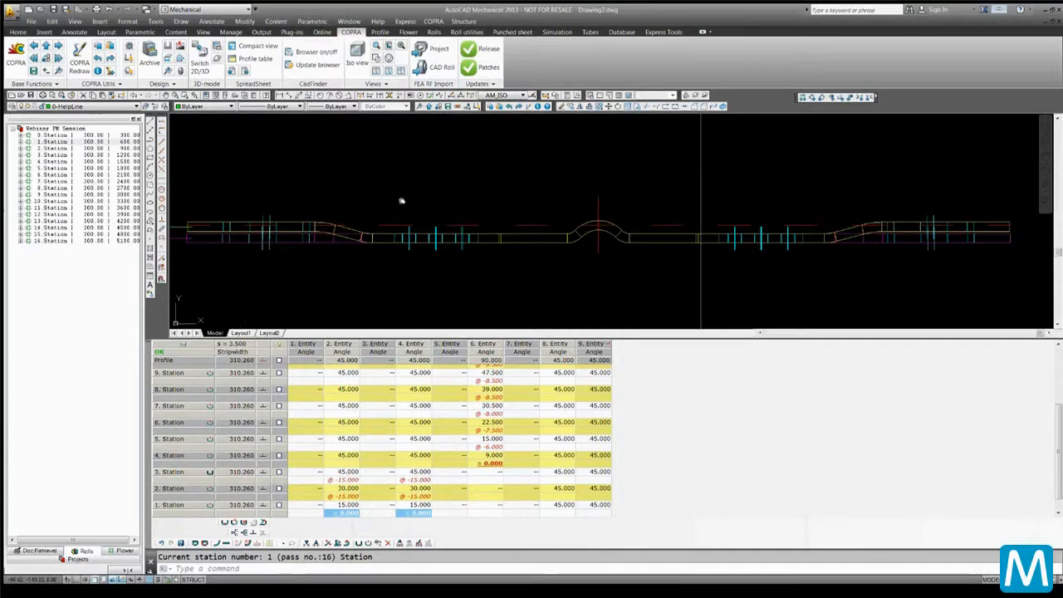
Zoom to the full flower and enlarge the drawing area by shrinking the spreadsheet panel
{"action": "middle_click_drag", "start_coordinate": [404, 202], "coordinate": [418, 261]}
{"action": "scroll", "coordinate": [418, 260], "scroll_direction": "down", "scroll_amount": 8}
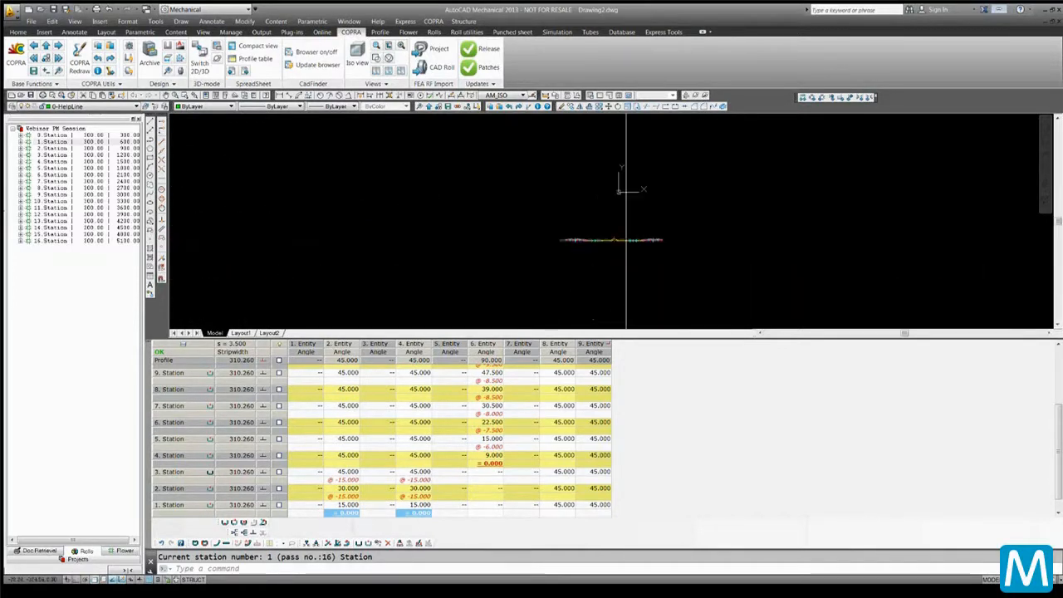
{"action": "scroll", "coordinate": [608, 239], "scroll_direction": "up", "scroll_amount": 3}
{"action": "middle_click", "coordinate": [643, 239]}
{"action": "middle_click", "coordinate": [643, 240]}
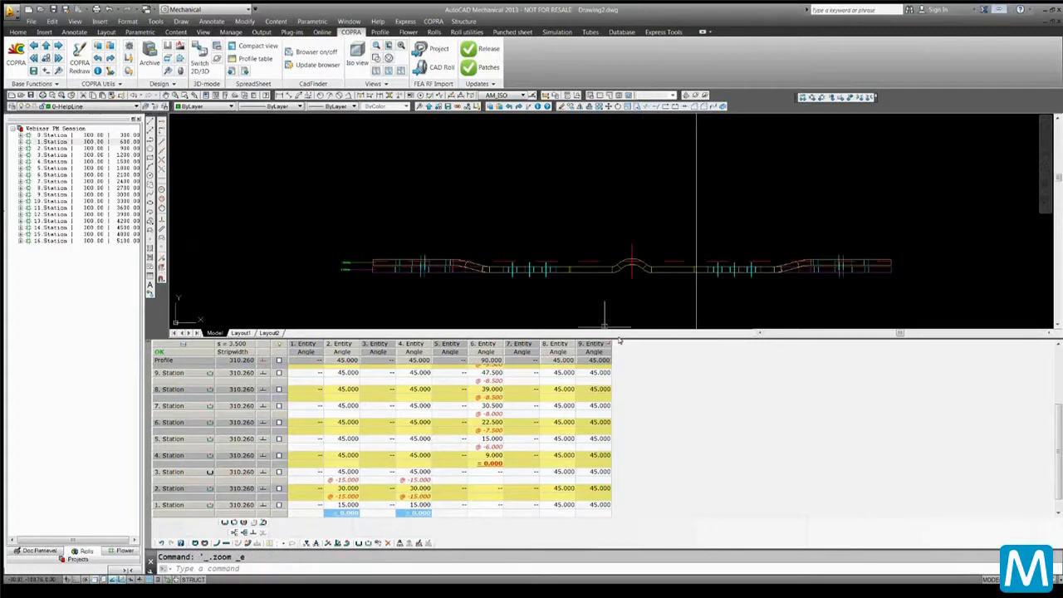
{"action": "left_click_drag", "start_coordinate": [624, 343], "coordinate": [629, 433]}
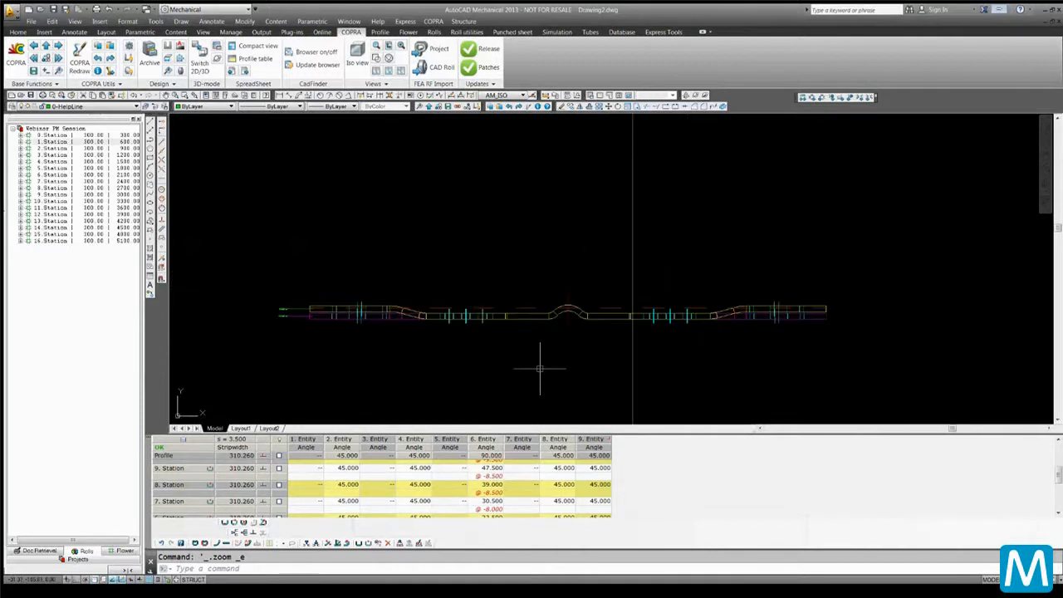
Create a 2D punched sheet from the flower in a new drawing
{"action": "left_click", "coordinate": [496, 32]}
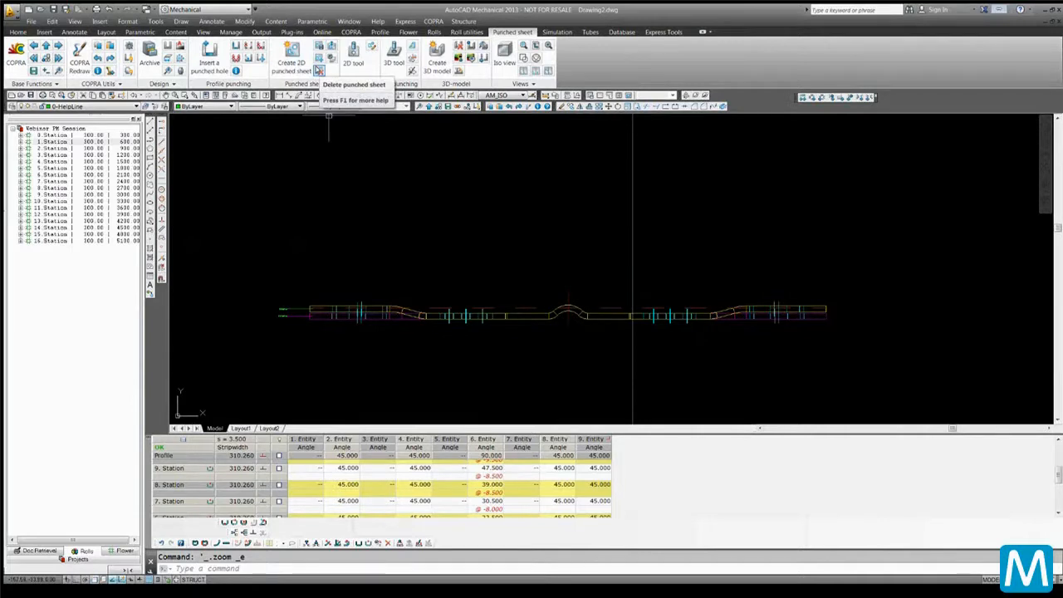
{"action": "left_click", "coordinate": [319, 71]}
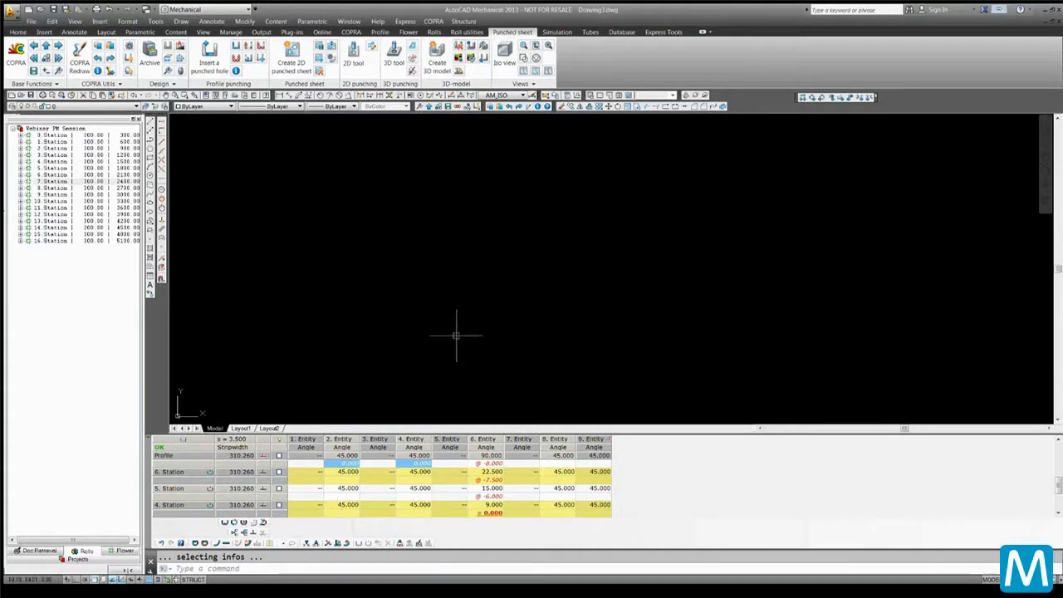
{"action": "scroll", "coordinate": [456, 335], "scroll_direction": "down", "scroll_amount": 5}
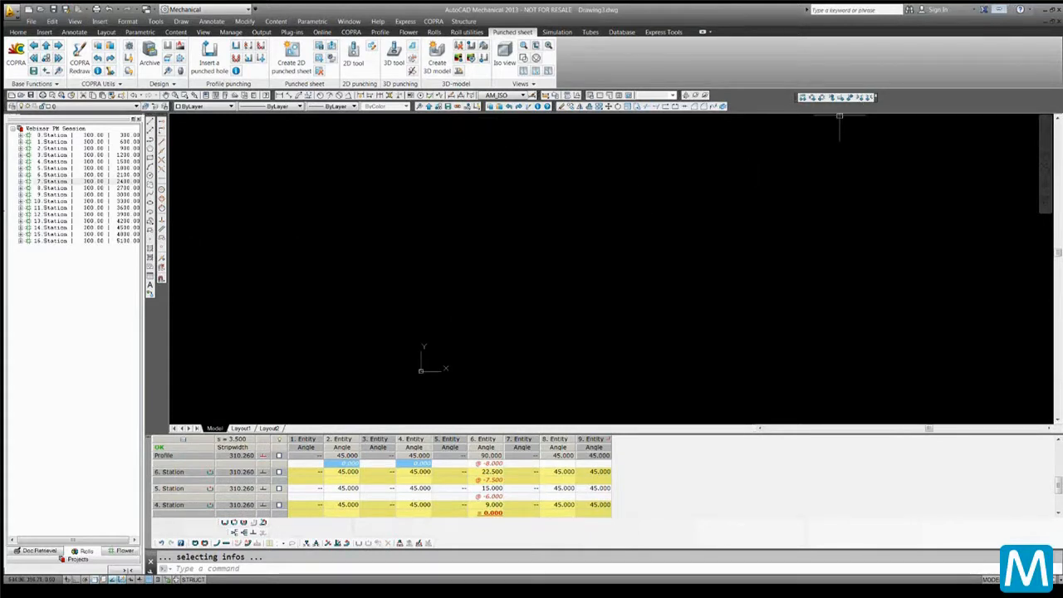
{"action": "key", "text": "ctrl+Tab"}
{"action": "left_click", "coordinate": [74, 56]}
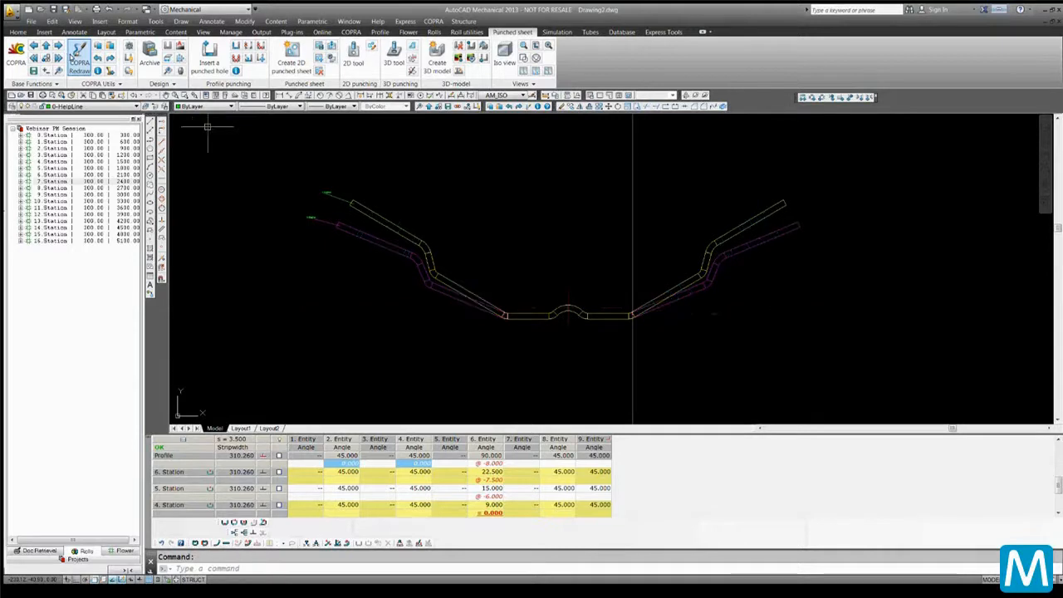
{"action": "left_click", "coordinate": [288, 67]}
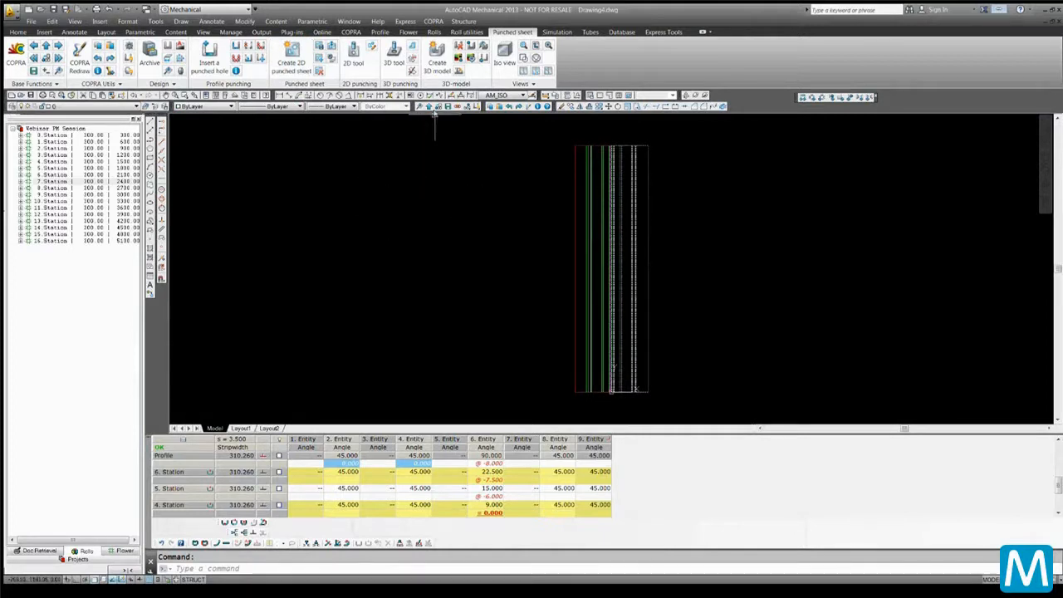
Create the 3D model of the punched strip and show it in an isometric view
{"action": "left_click", "coordinate": [437, 64]}
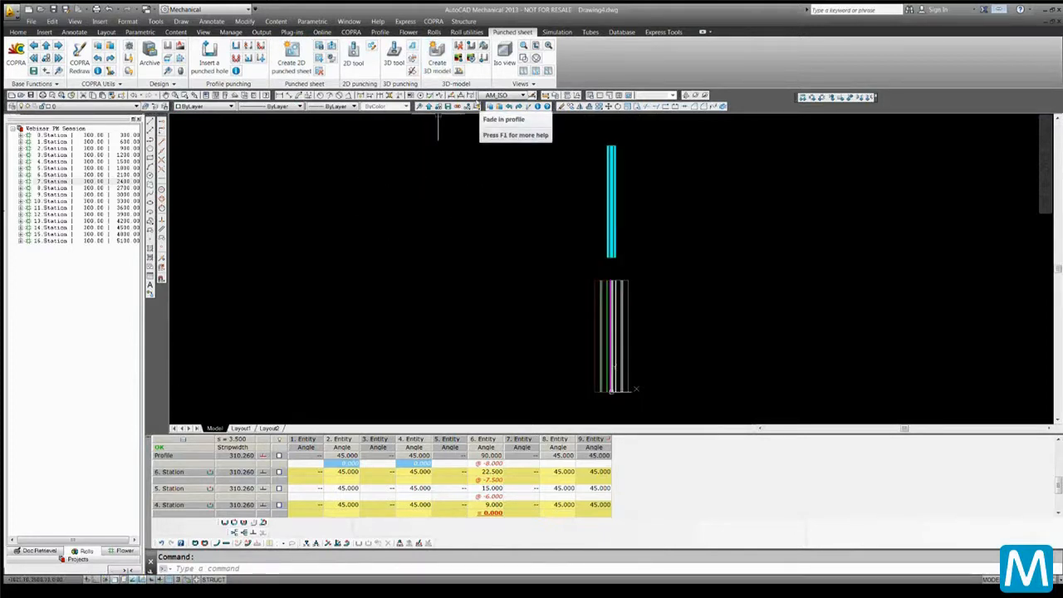
{"action": "type", "text": "8"}
{"action": "key", "text": "Return"}
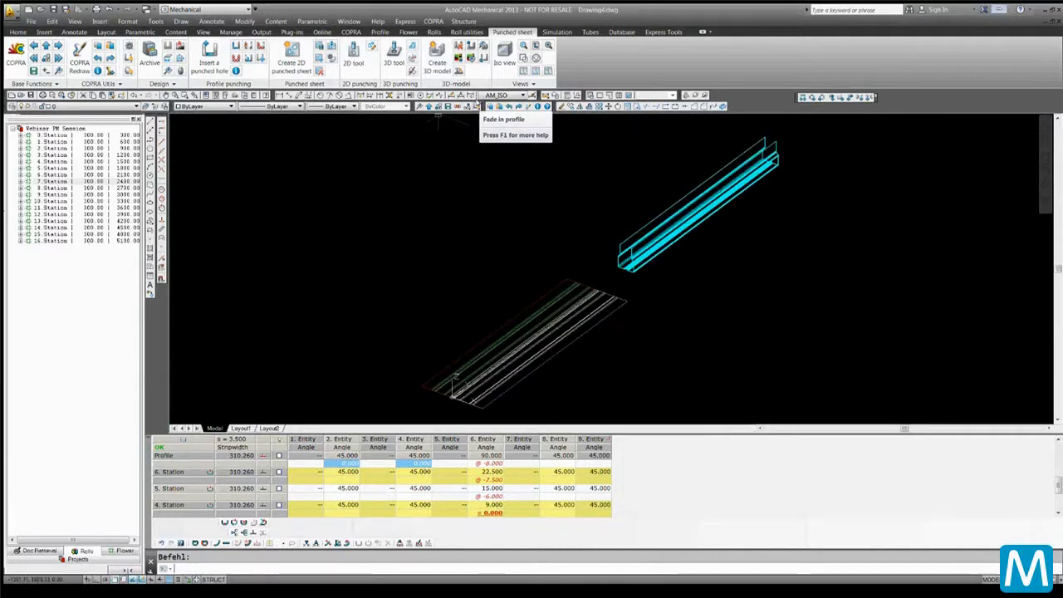
Zoom to the profile's front end and open the 3D tool cutout dialog, choosing the COPRA FEA 2 tool
{"action": "scroll", "coordinate": [642, 220], "scroll_direction": "up", "scroll_amount": 5}
{"action": "scroll", "coordinate": [640, 218], "scroll_direction": "up", "scroll_amount": 2}
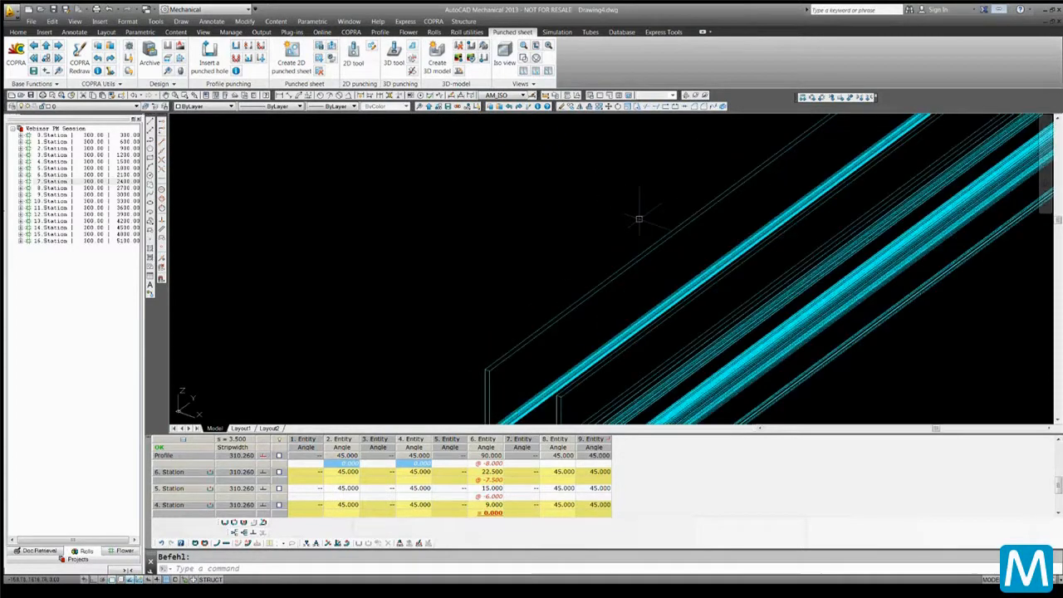
{"action": "scroll", "coordinate": [434, 204], "scroll_direction": "down", "scroll_amount": 10}
{"action": "scroll", "coordinate": [440, 220], "scroll_direction": "up", "scroll_amount": 10}
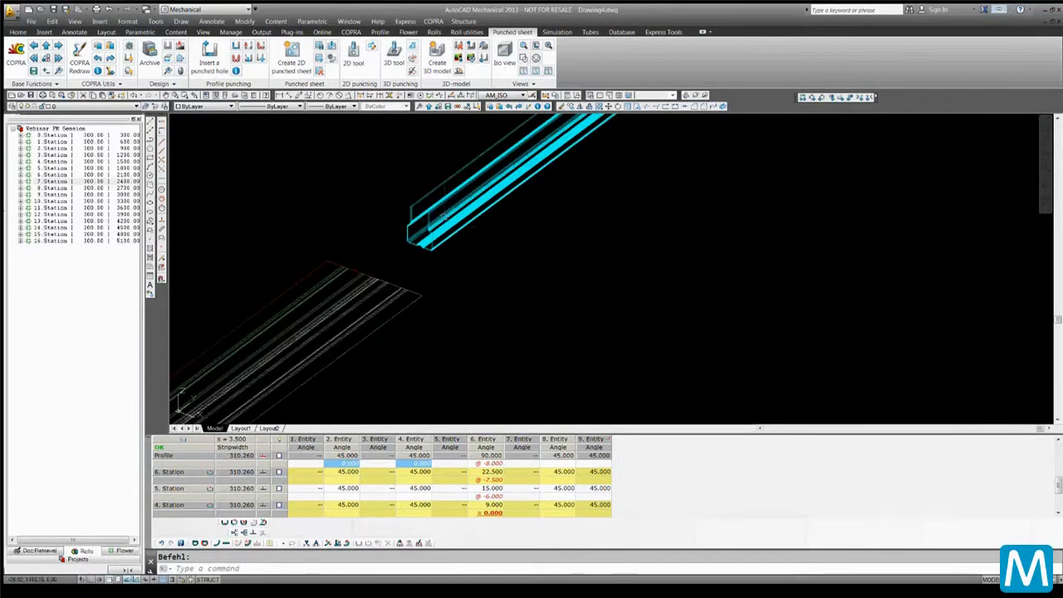
{"action": "scroll", "coordinate": [482, 247], "scroll_direction": "down", "scroll_amount": 1}
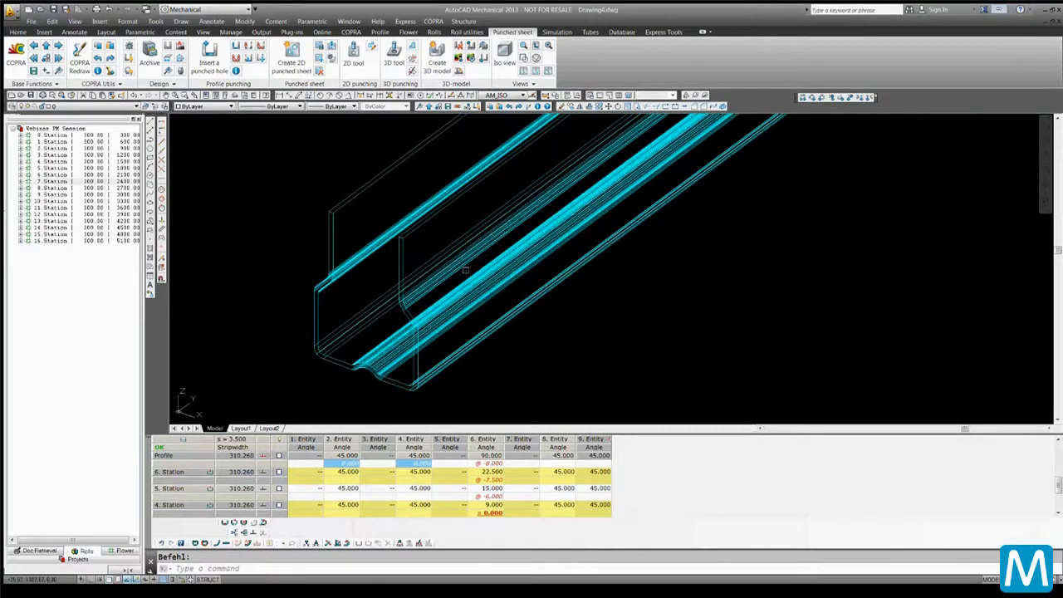
{"action": "scroll", "coordinate": [466, 271], "scroll_direction": "down", "scroll_amount": 2}
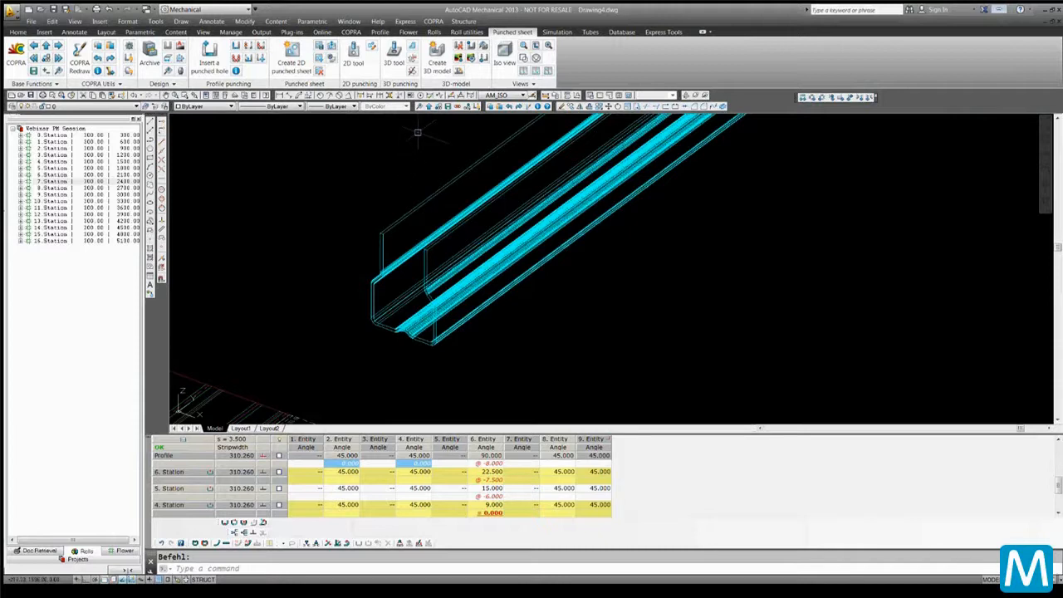
{"action": "left_click", "coordinate": [395, 51]}
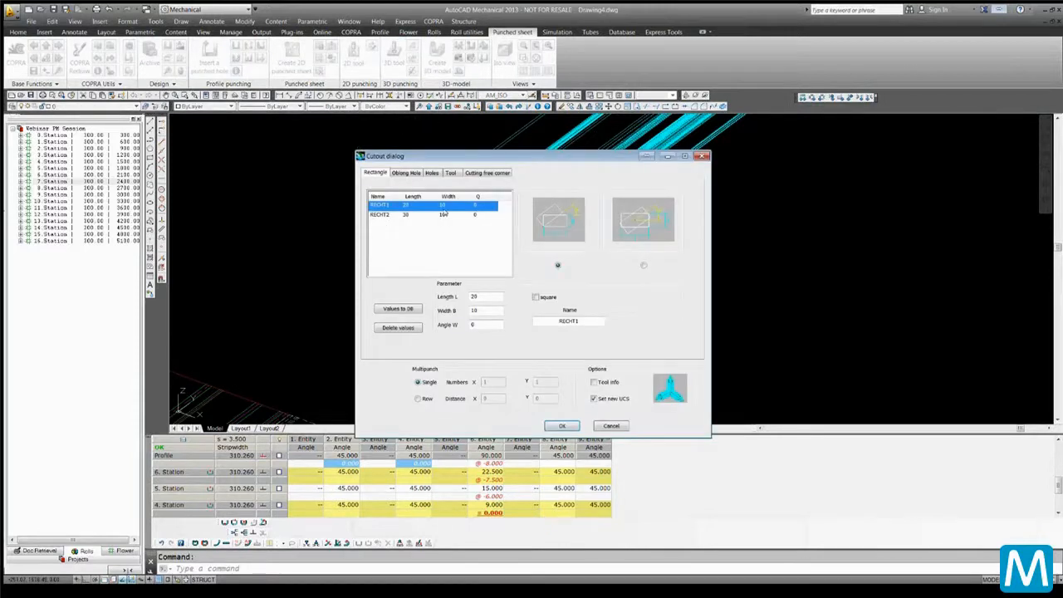
{"action": "left_click", "coordinate": [451, 173]}
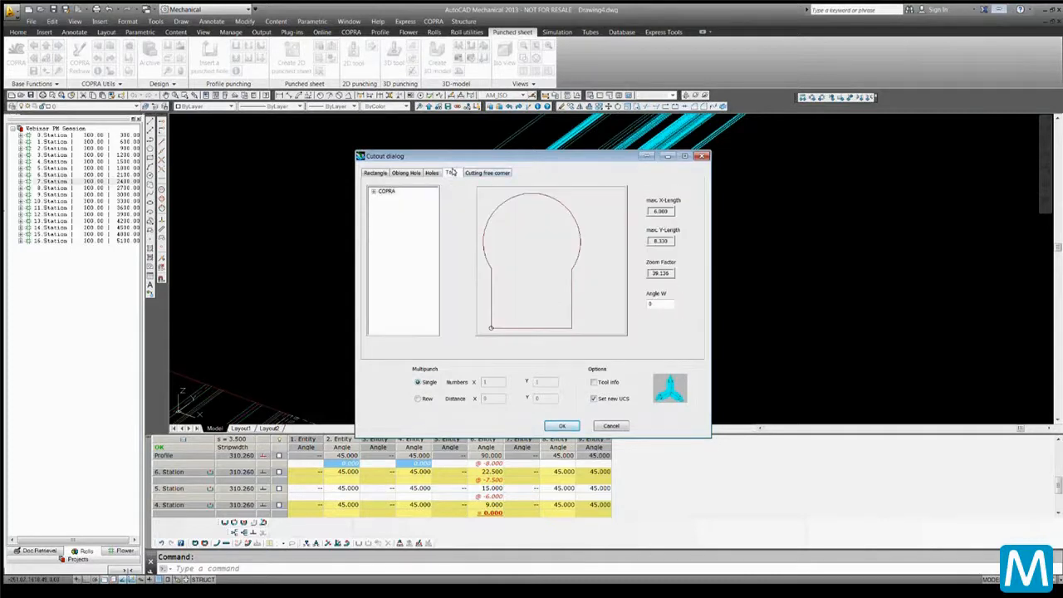
{"action": "left_click", "coordinate": [372, 192]}
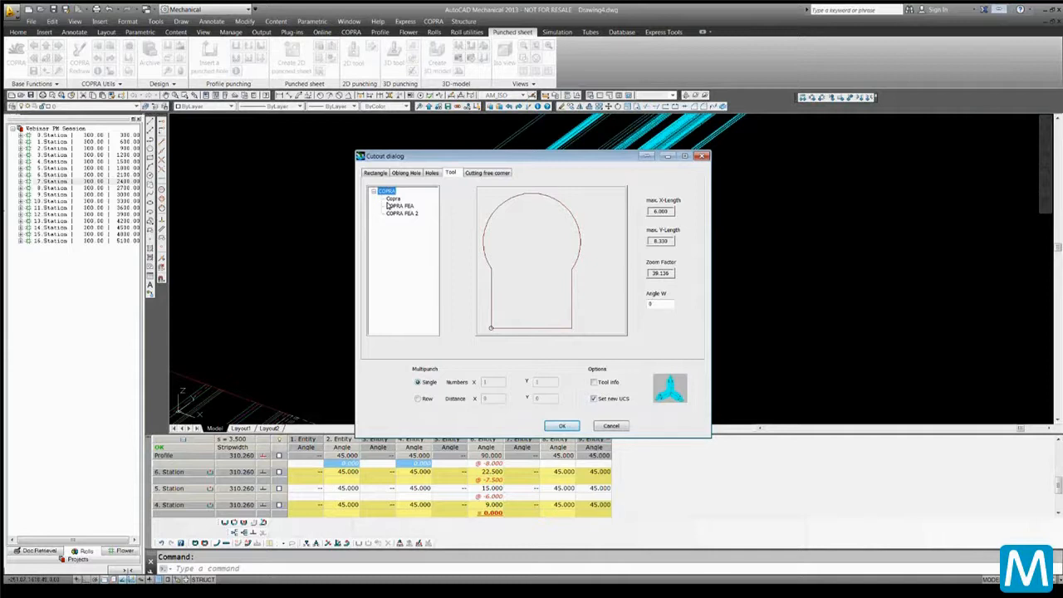
{"action": "left_click", "coordinate": [392, 213]}
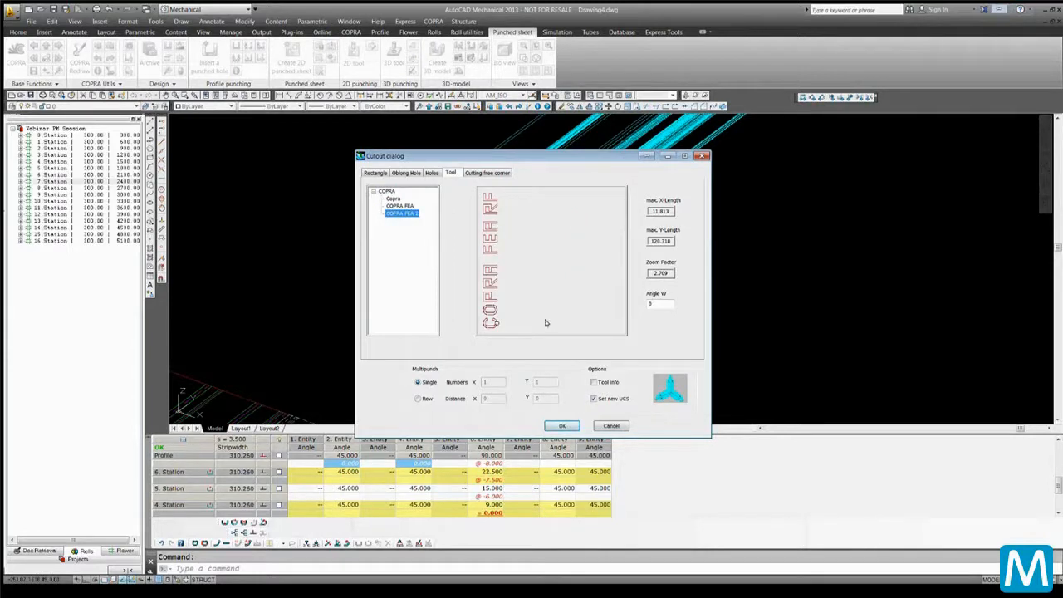
{"action": "left_click", "coordinate": [557, 426]}
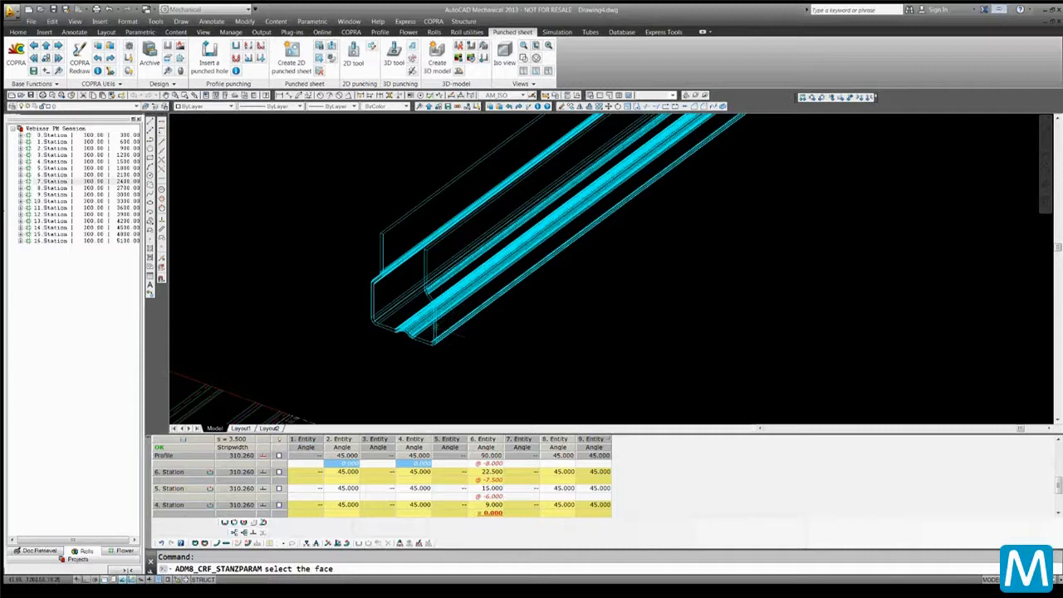
Select the bottom face and place the COPRA FEA 2 lettering cutout with a base point and second point
{"action": "left_click", "coordinate": [436, 328]}
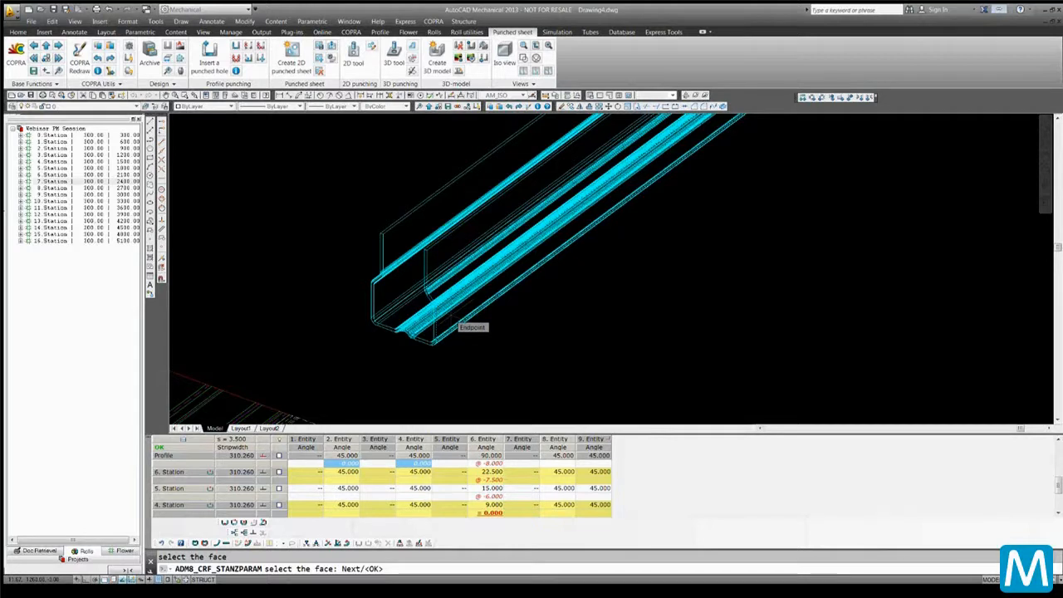
{"action": "key", "text": "Return"}
{"action": "left_click", "coordinate": [431, 332]}
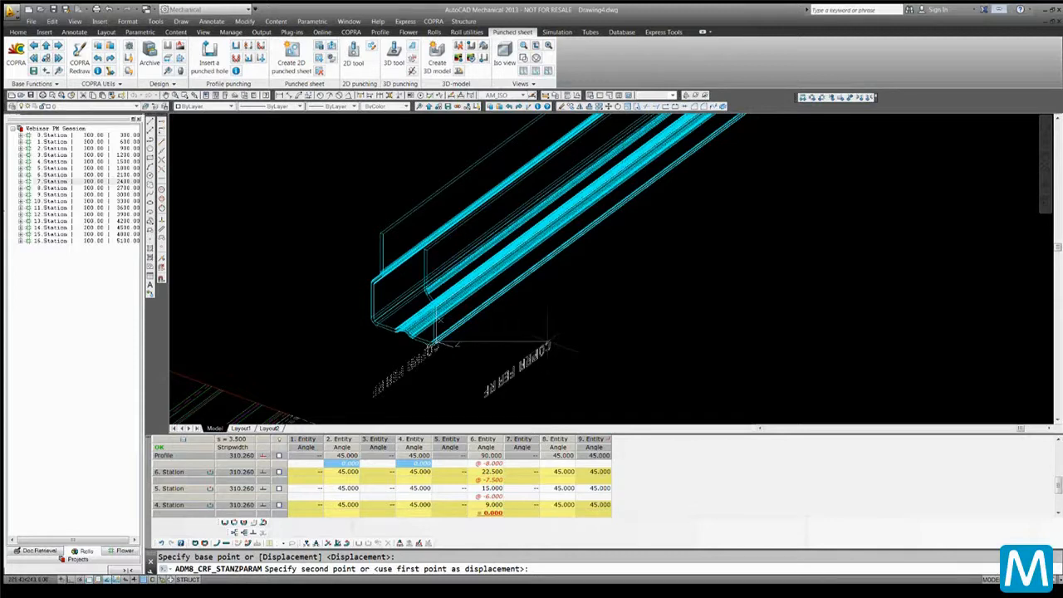
{"action": "left_click", "coordinate": [549, 341]}
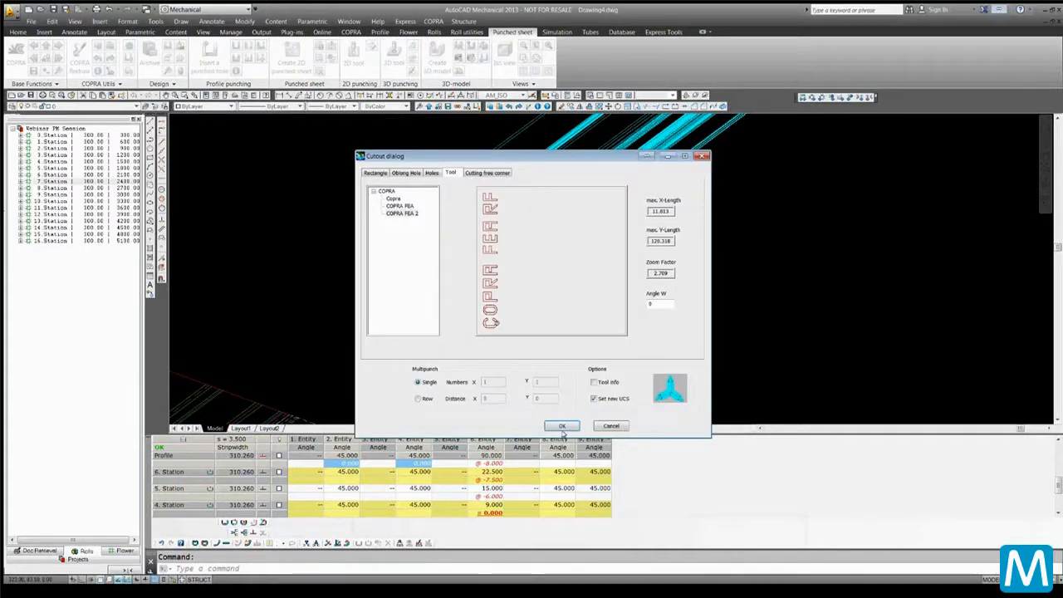
Repeat the COPRA FEA 2 cutout on the inner wall face, placing it and adding the second solid to cut
{"action": "left_click", "coordinate": [562, 426]}
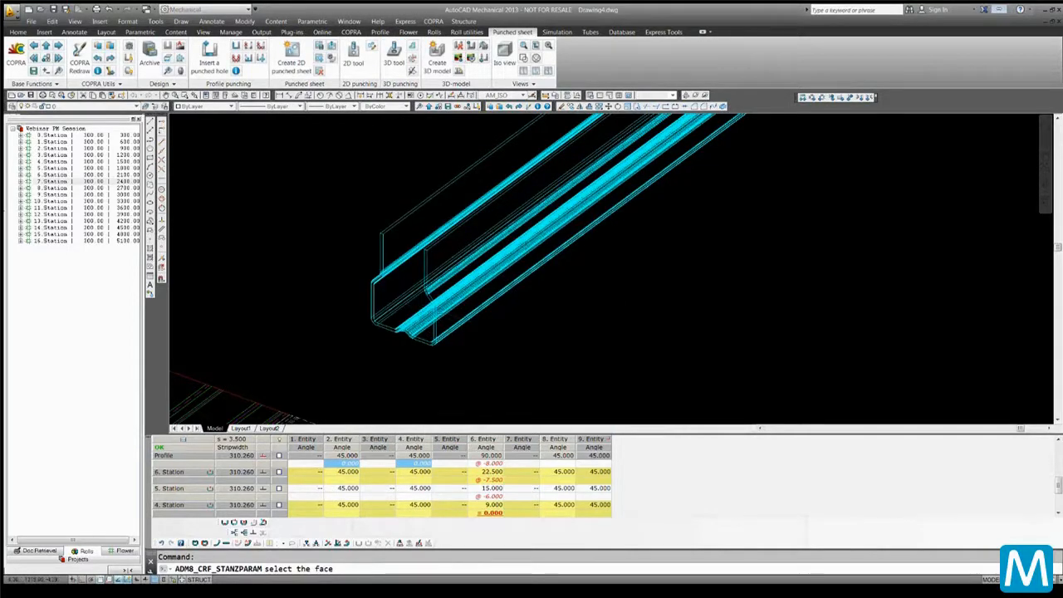
{"action": "scroll", "coordinate": [438, 306], "scroll_direction": "up", "scroll_amount": 3}
{"action": "scroll", "coordinate": [416, 311], "scroll_direction": "down", "scroll_amount": 3}
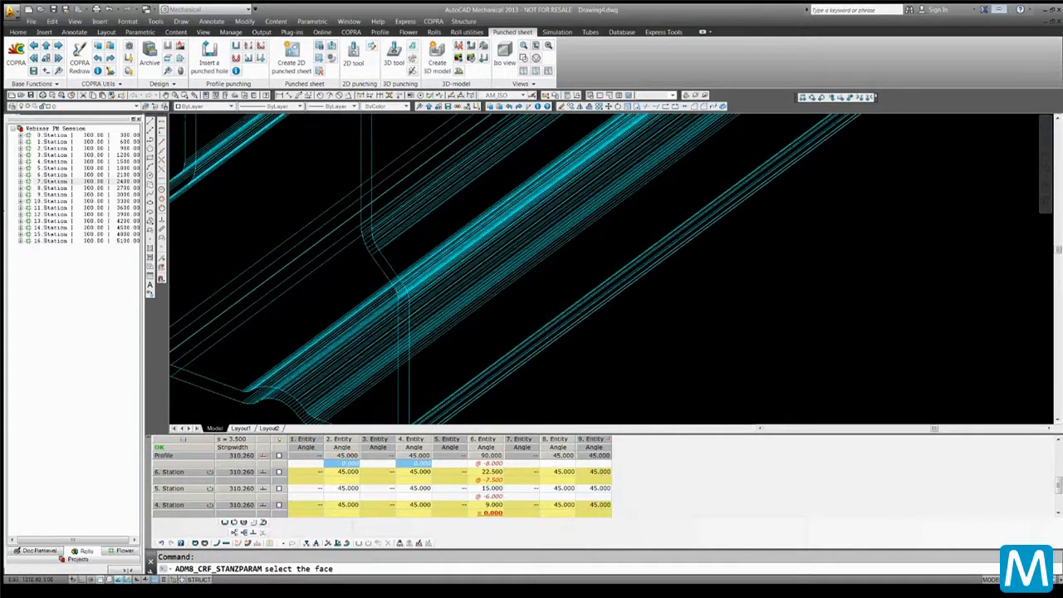
{"action": "scroll", "coordinate": [419, 320], "scroll_direction": "down", "scroll_amount": 1}
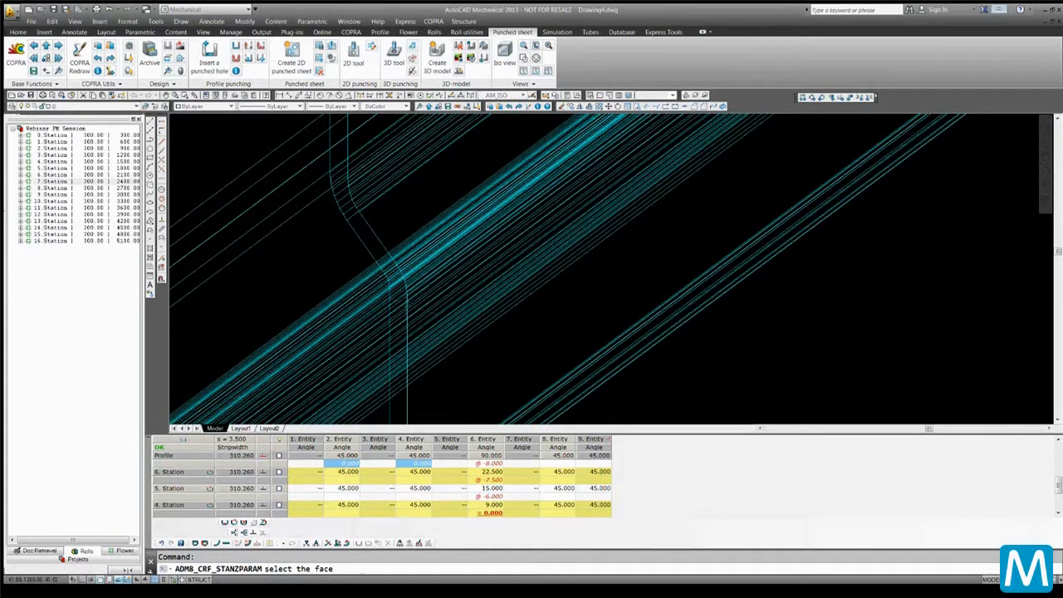
{"action": "left_click", "coordinate": [407, 325]}
{"action": "scroll", "coordinate": [423, 324], "scroll_direction": "down", "scroll_amount": 3}
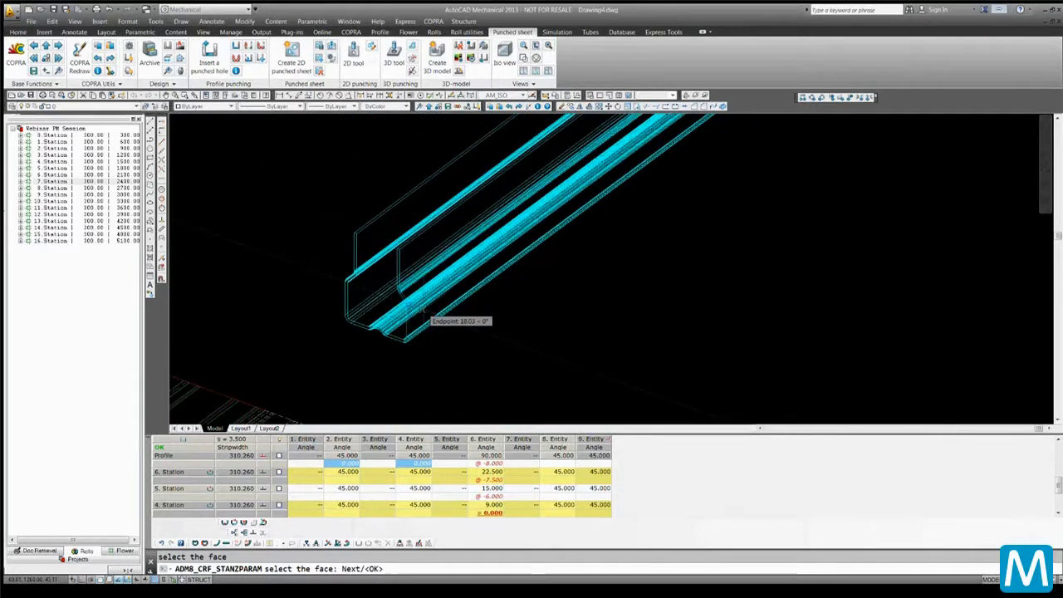
{"action": "key", "text": "Return"}
{"action": "scroll", "coordinate": [449, 298], "scroll_direction": "up", "scroll_amount": 4}
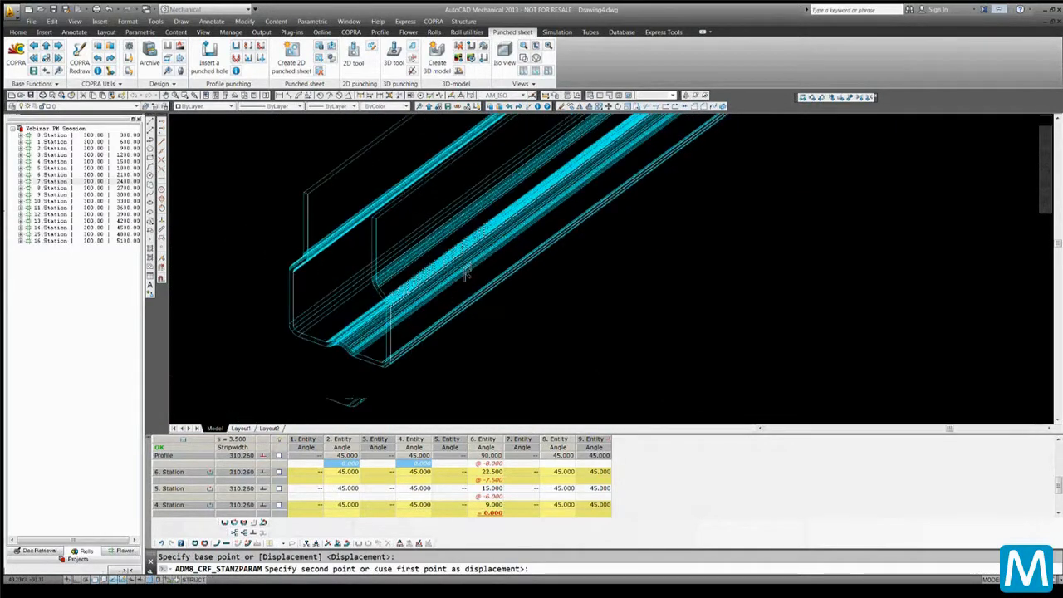
{"action": "scroll", "coordinate": [457, 301], "scroll_direction": "down", "scroll_amount": 2}
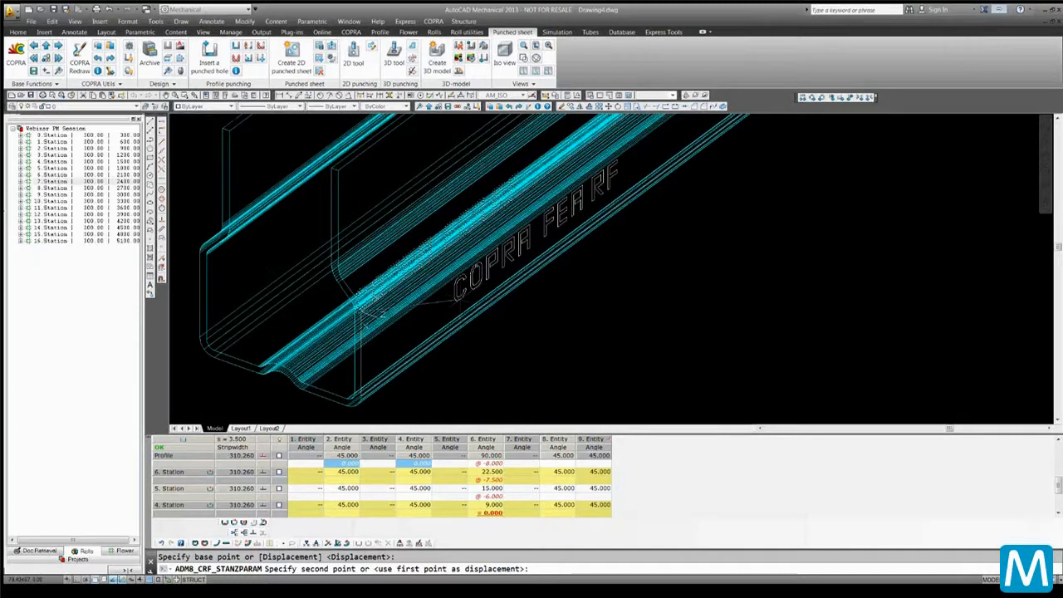
{"action": "left_click", "coordinate": [457, 301]}
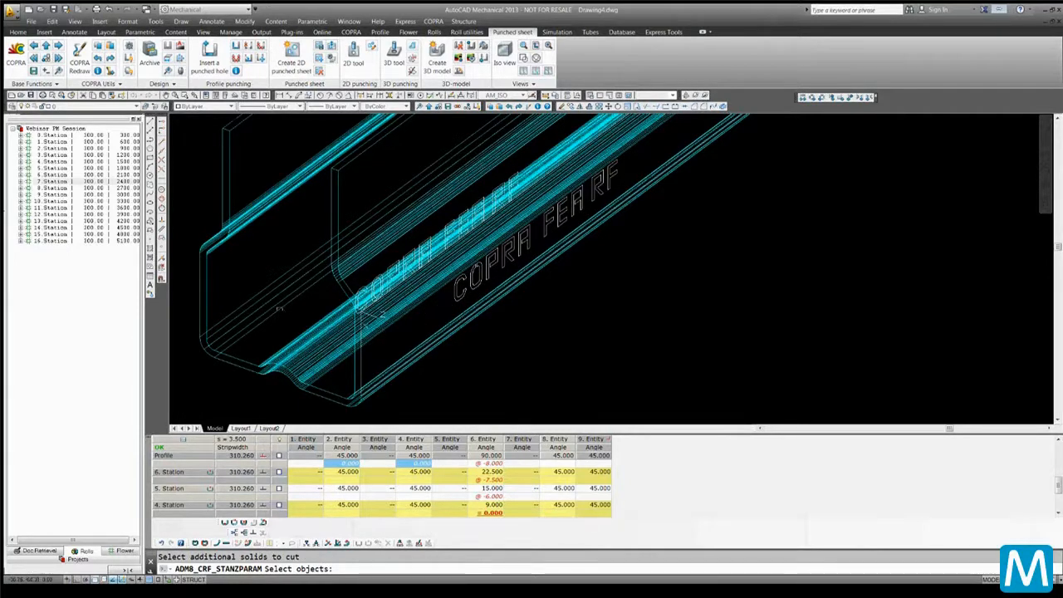
{"action": "left_click", "coordinate": [200, 265]}
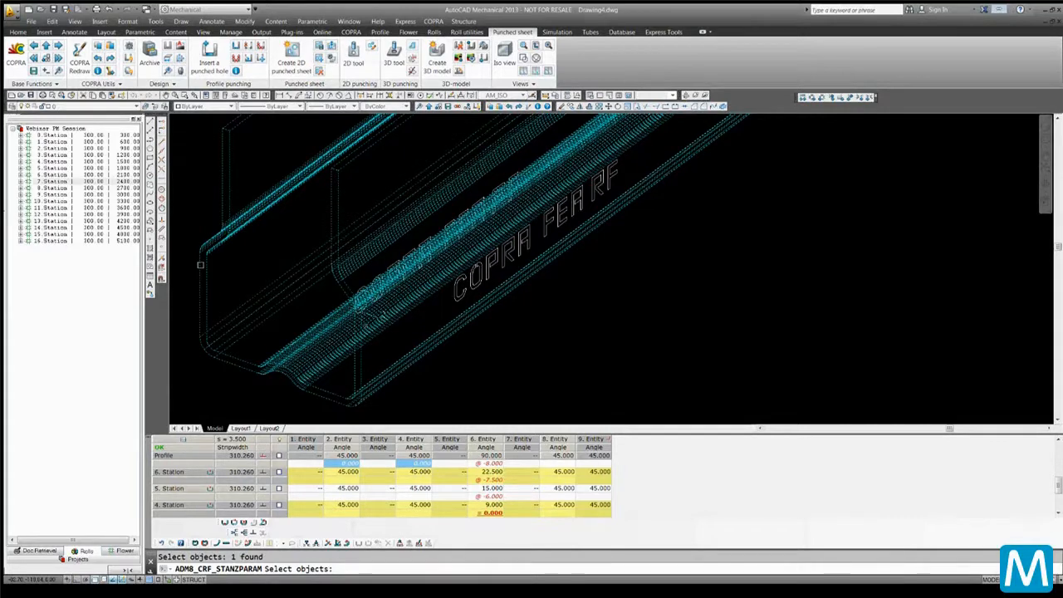
{"action": "key", "text": "Return"}
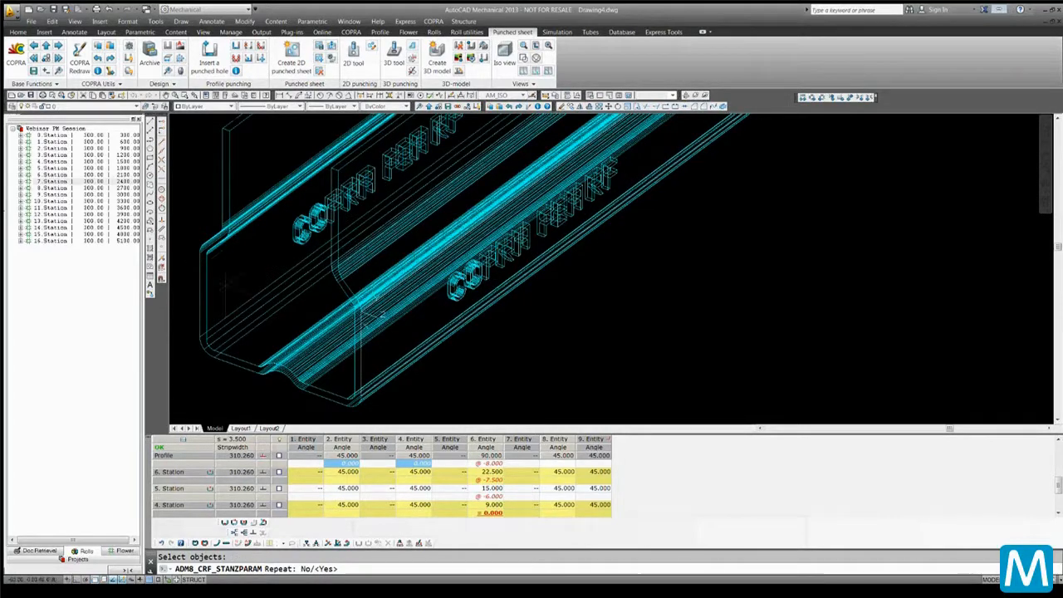
Switch the punched 3D profile to the Realistic visual style and orbit around it to inspect the COPRA FEA RF lettering
{"action": "scroll", "coordinate": [383, 314], "scroll_direction": "down", "scroll_amount": 3}
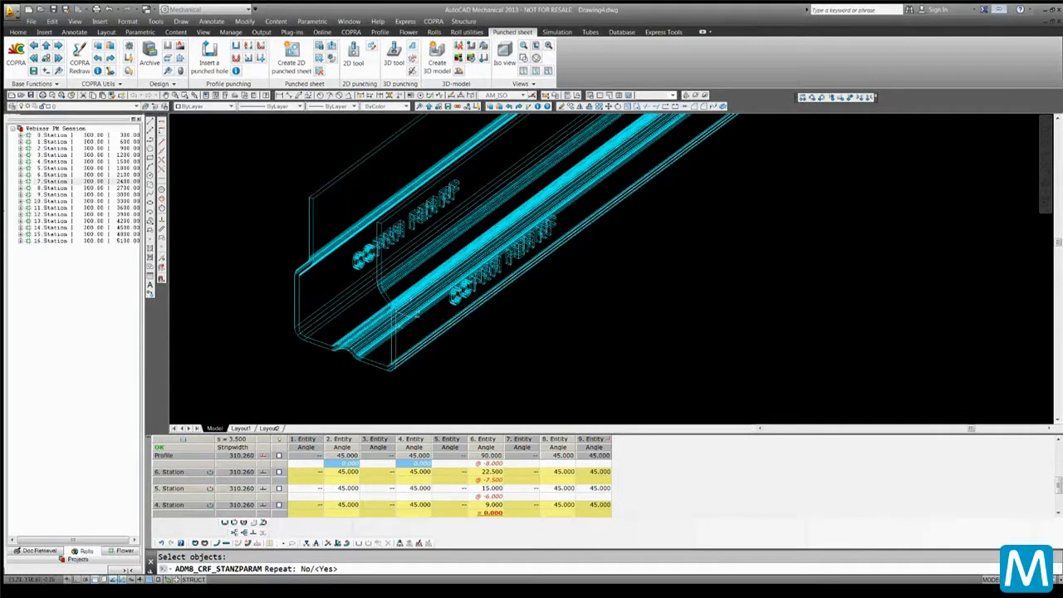
{"action": "left_click", "coordinate": [521, 83]}
{"action": "left_click", "coordinate": [516, 133]}
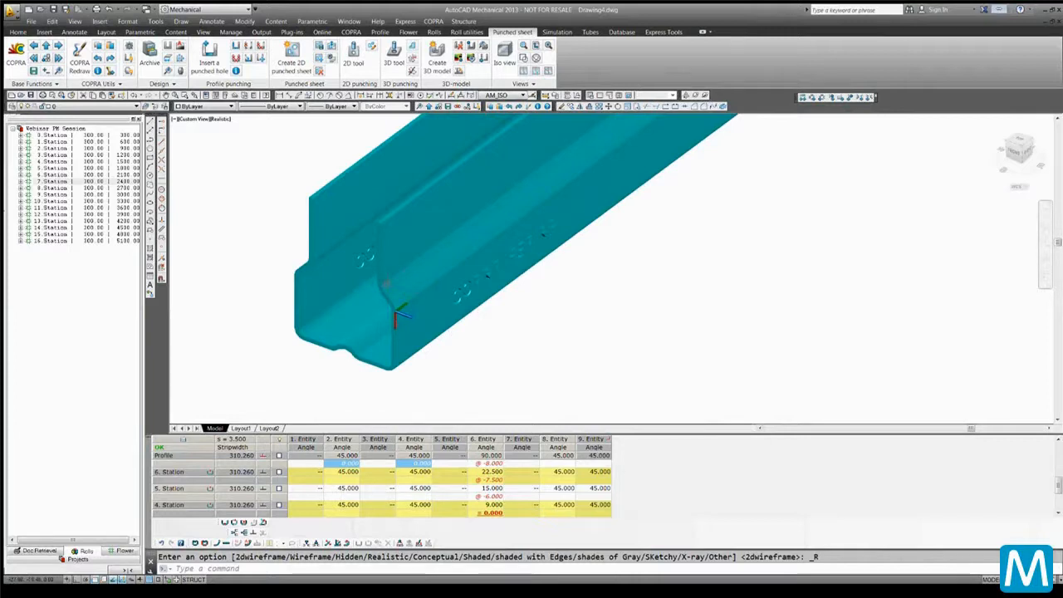
{"action": "scroll", "coordinate": [623, 143], "scroll_direction": "up", "scroll_amount": 2}
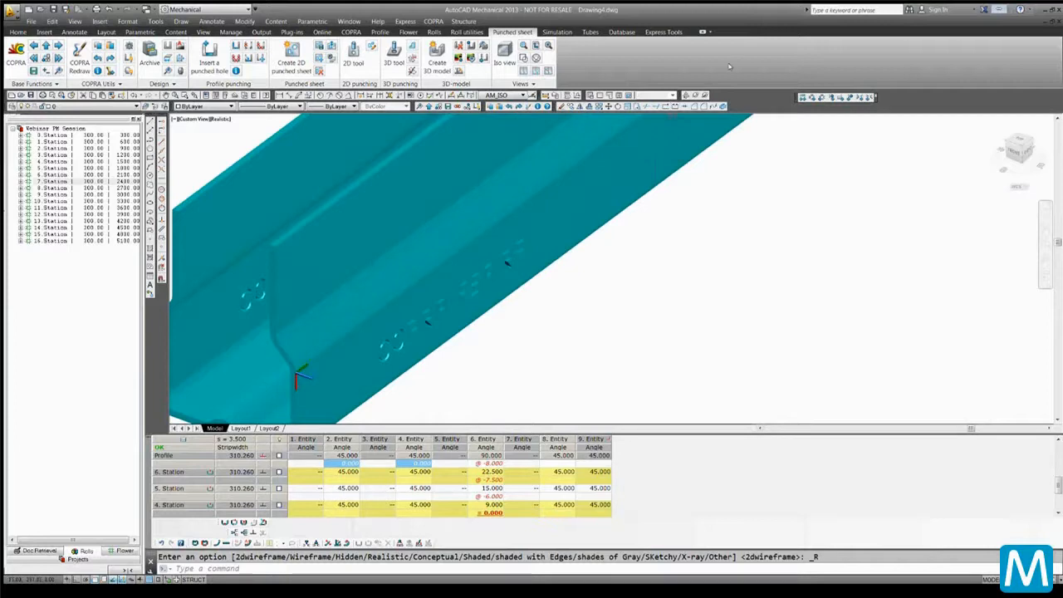
{"action": "left_click", "coordinate": [693, 95]}
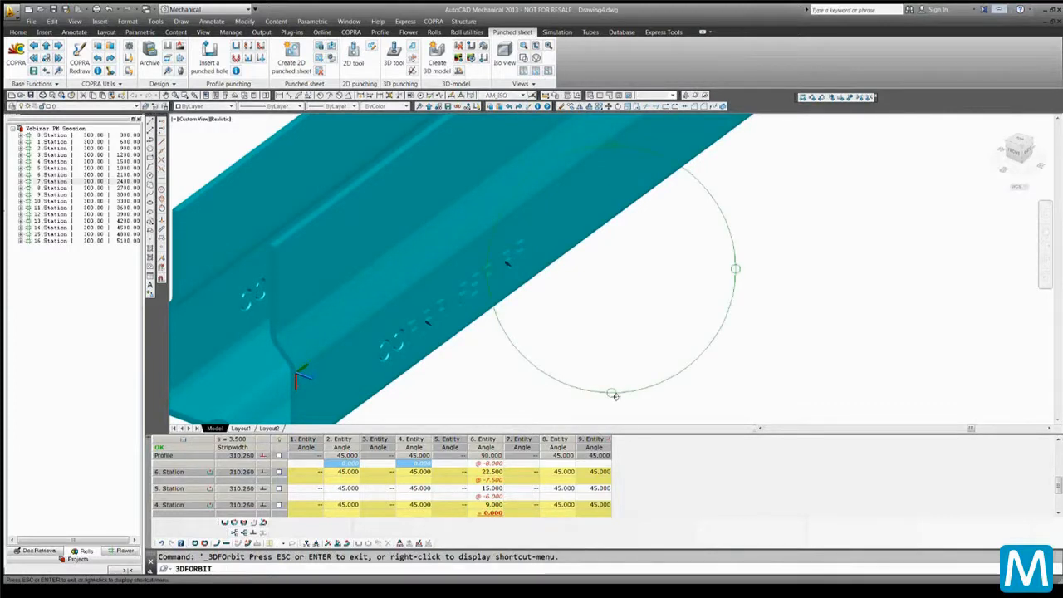
{"action": "left_click_drag", "start_coordinate": [615, 396], "coordinate": [536, 380]}
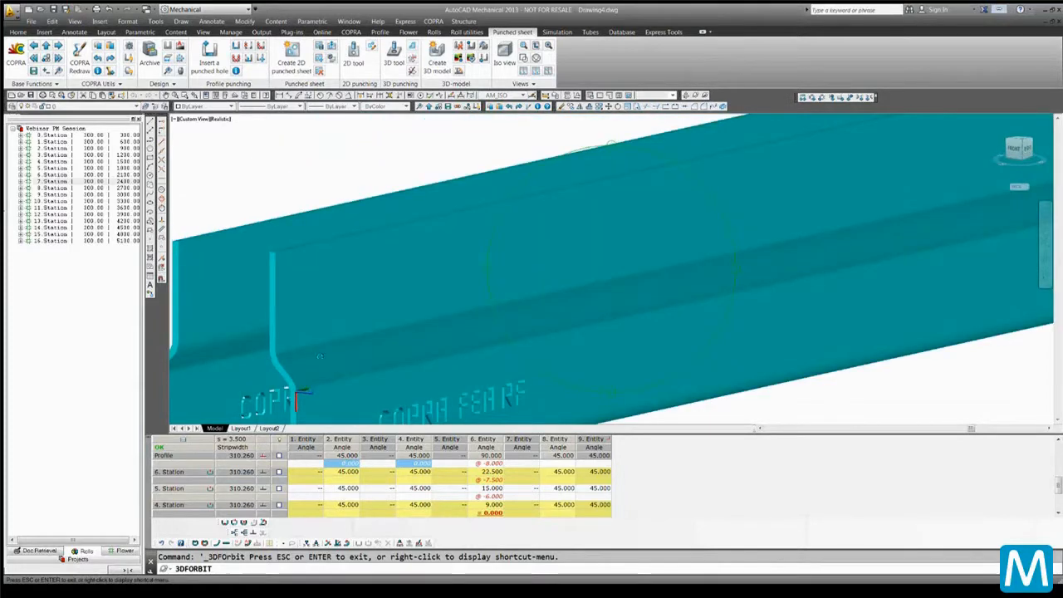
{"action": "left_click_drag", "start_coordinate": [319, 356], "coordinate": [627, 377]}
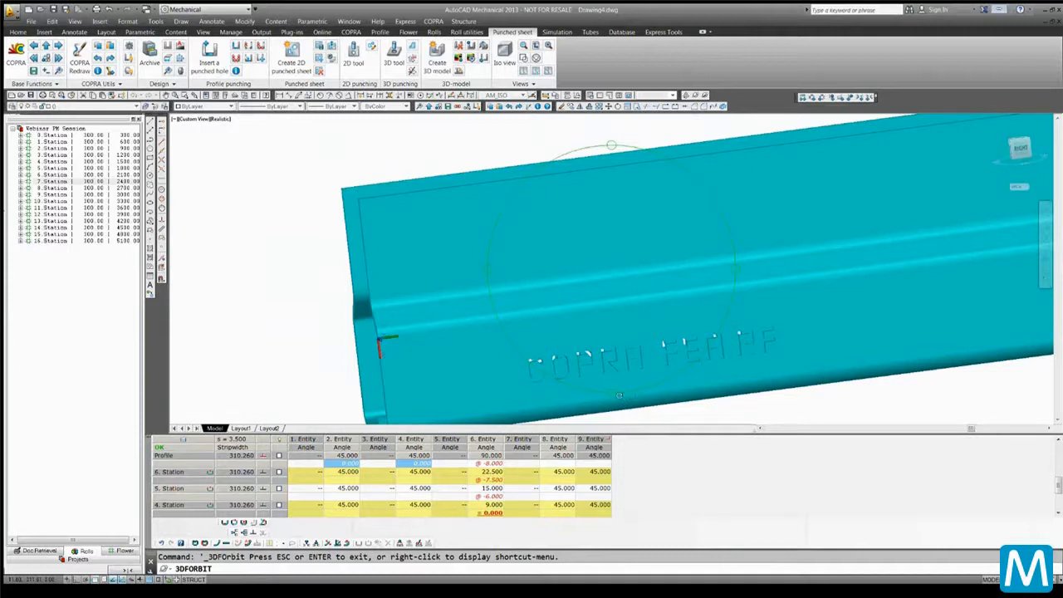
{"action": "left_click_drag", "start_coordinate": [616, 396], "coordinate": [616, 386]}
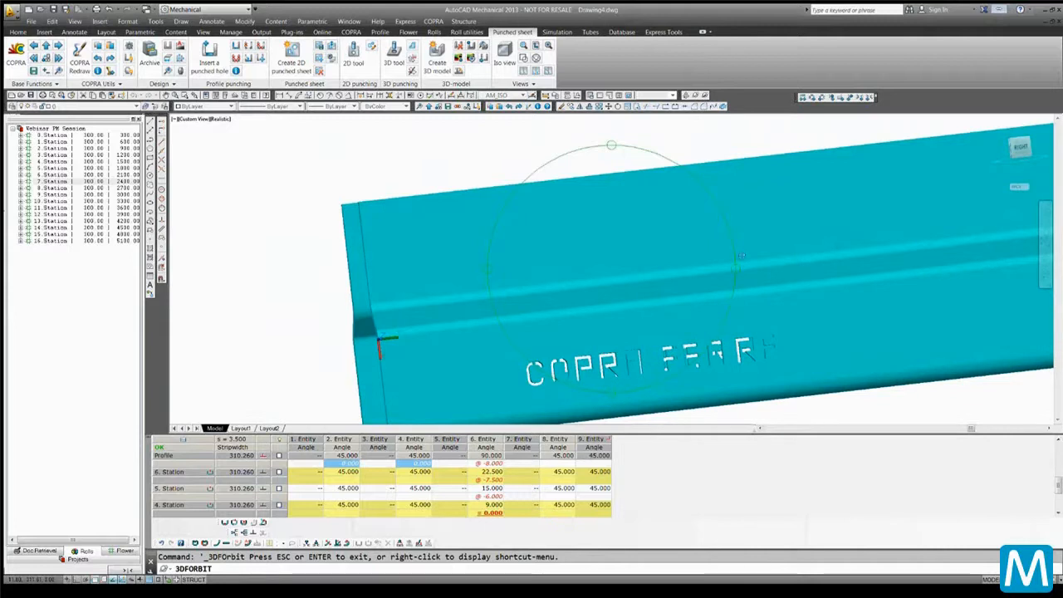
{"action": "left_click_drag", "start_coordinate": [736, 273], "coordinate": [727, 276]}
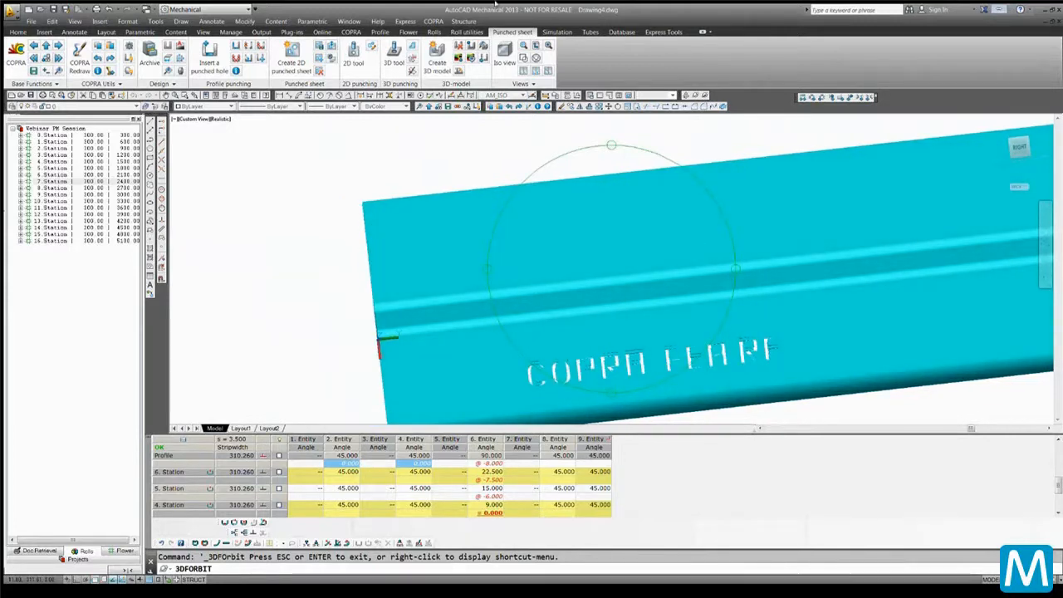
{"action": "left_click_drag", "start_coordinate": [616, 154], "coordinate": [615, 155]}
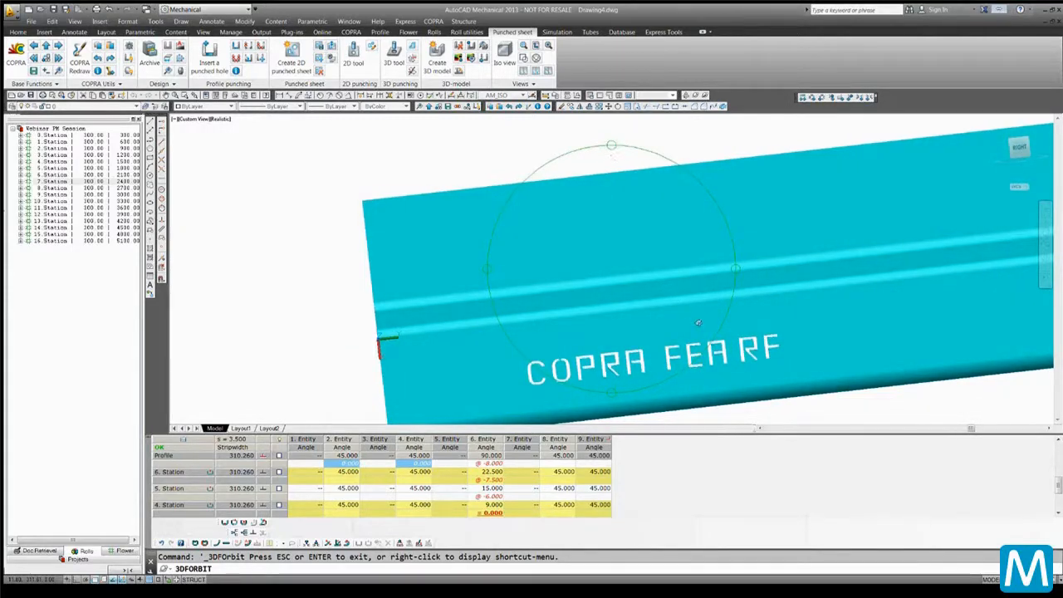
{"action": "left_click_drag", "start_coordinate": [645, 287], "coordinate": [568, 239]}
{"action": "key", "text": "Escape"}
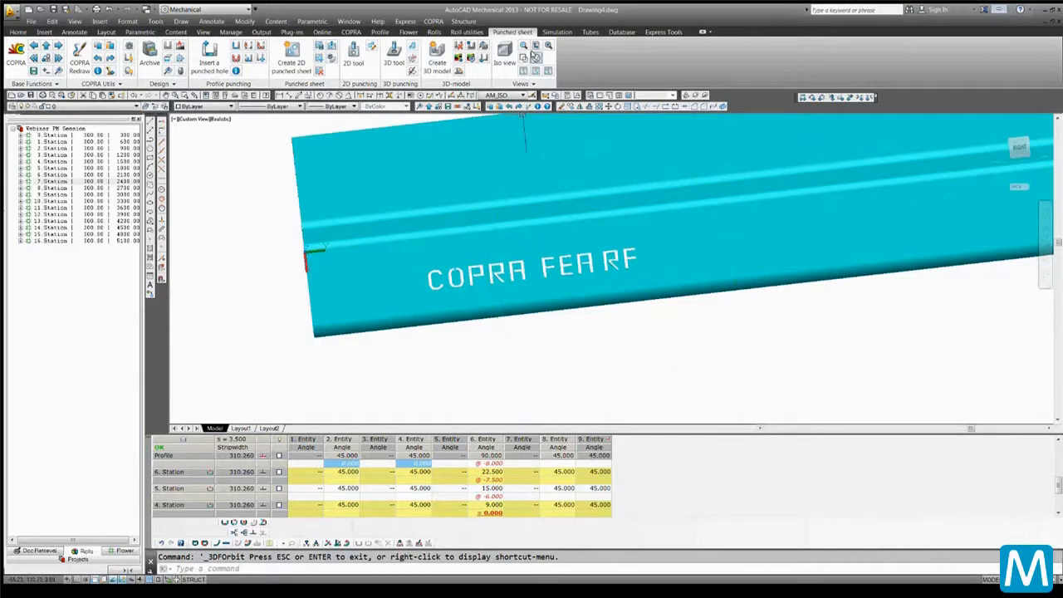
Unfold the punched 3D profile into a flat sheet, picking the unfolding plane and placing the flat pattern beside it
{"action": "left_click", "coordinate": [523, 58]}
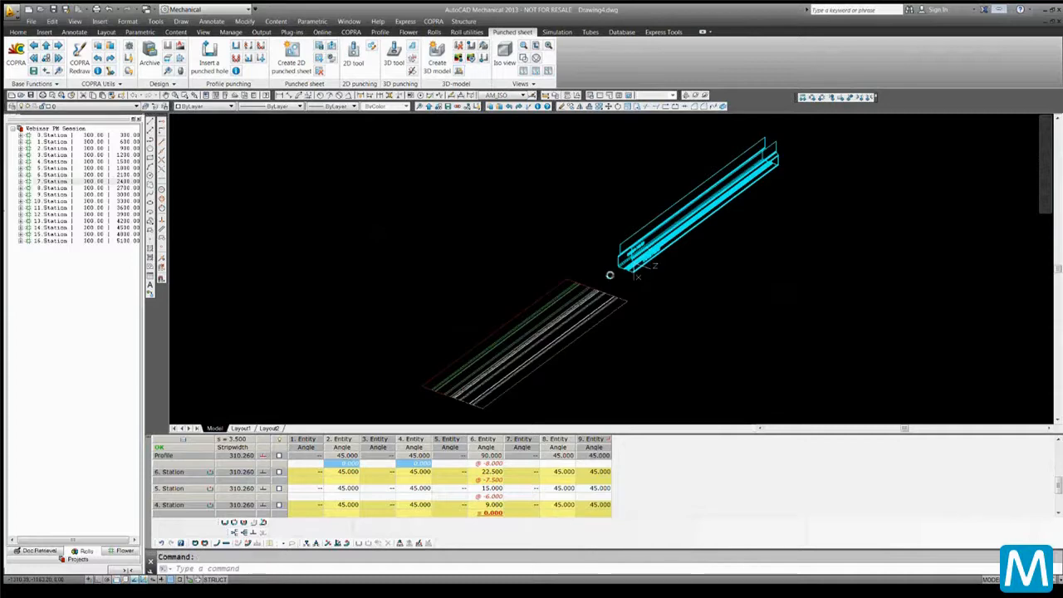
{"action": "scroll", "coordinate": [608, 274], "scroll_direction": "up", "scroll_amount": 5}
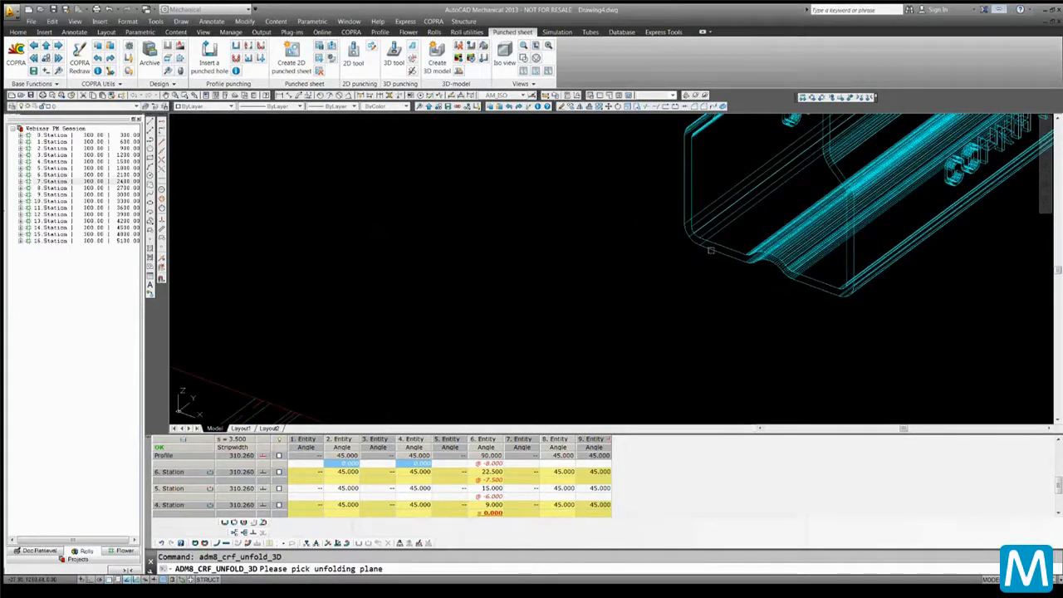
{"action": "left_click", "coordinate": [675, 259]}
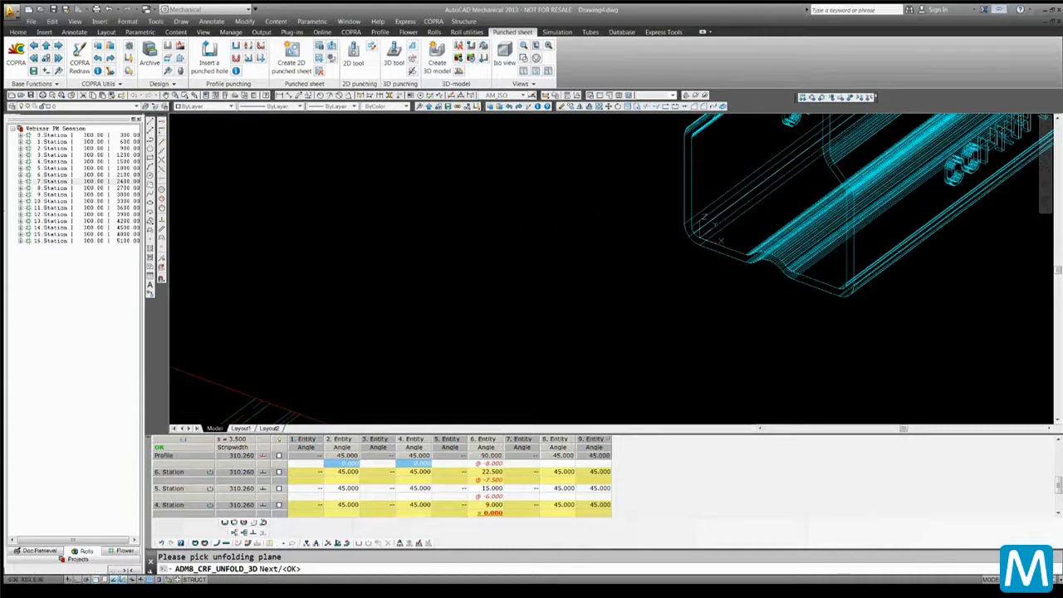
{"action": "key", "text": "Return"}
{"action": "scroll", "coordinate": [482, 257], "scroll_direction": "down", "scroll_amount": 5}
{"action": "left_click", "coordinate": [503, 305]}
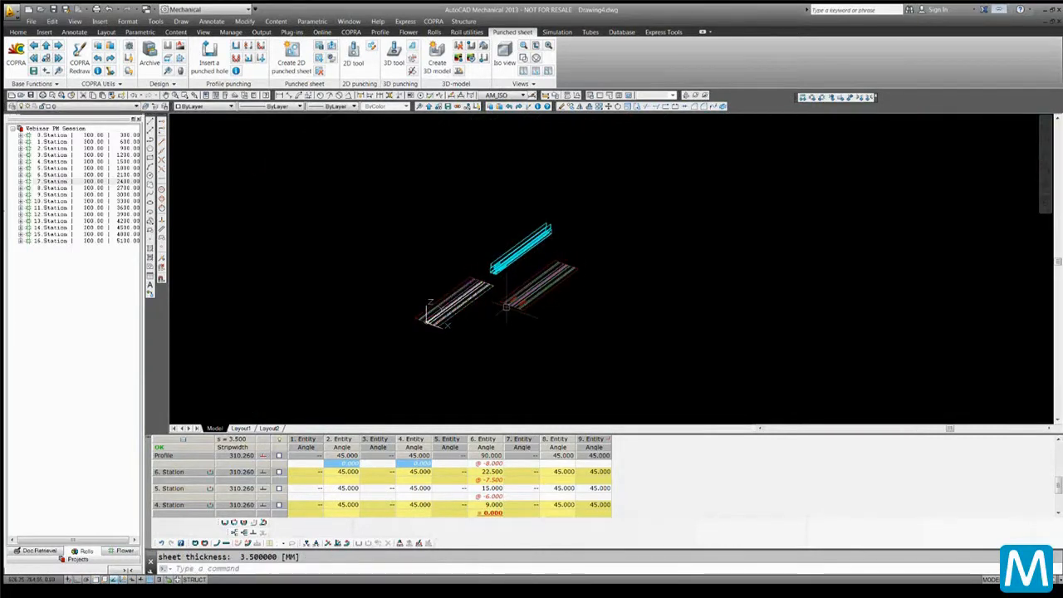
{"action": "scroll", "coordinate": [512, 305], "scroll_direction": "up", "scroll_amount": 5}
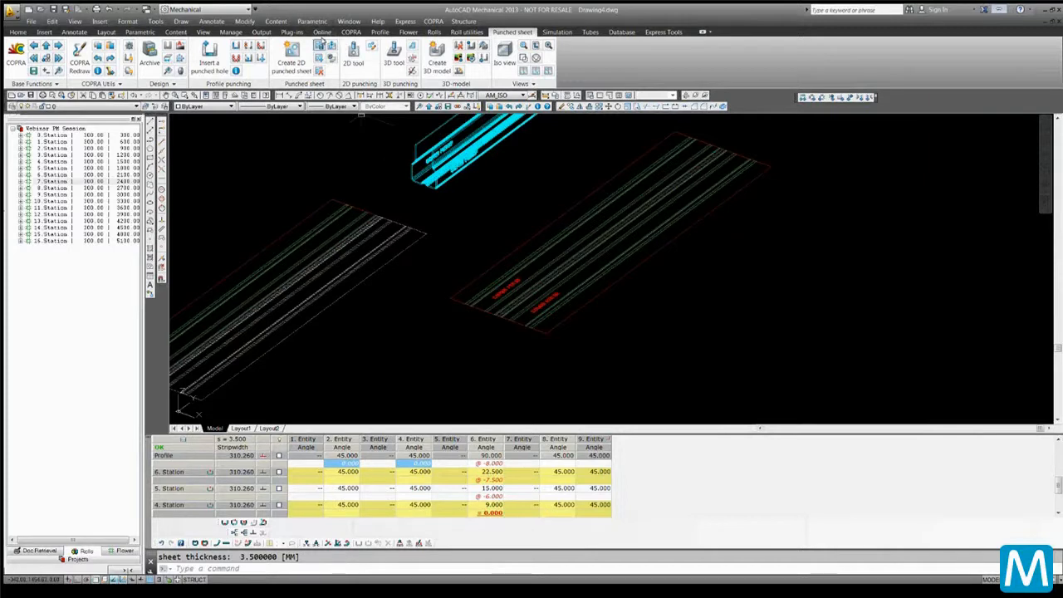
Close the punched-sheet drawings and redraw the flower drawing with COPRA Redraw
{"action": "left_click", "coordinate": [320, 44]}
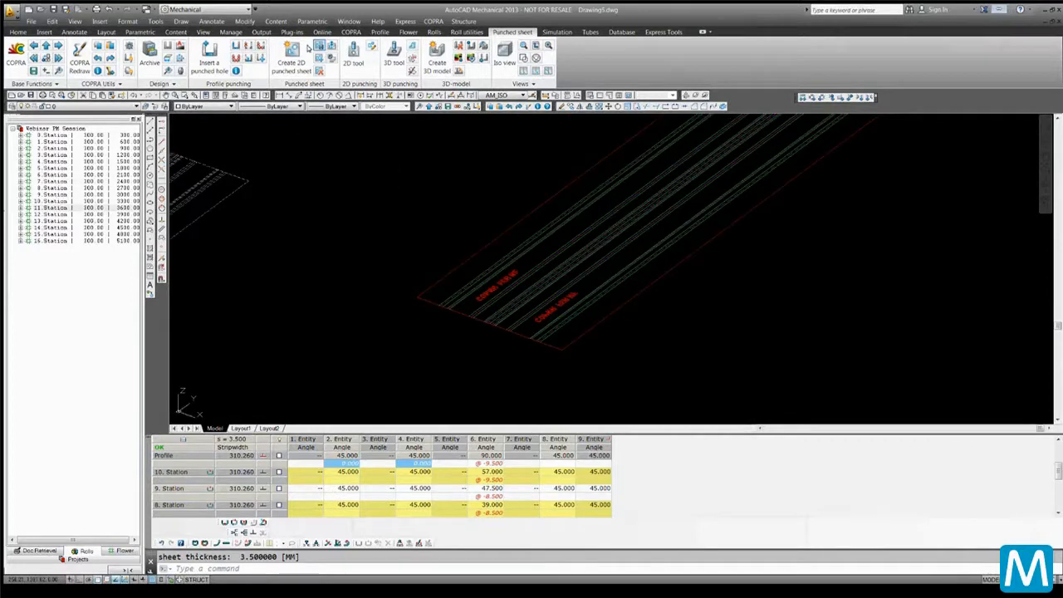
{"action": "left_click", "coordinate": [318, 47]}
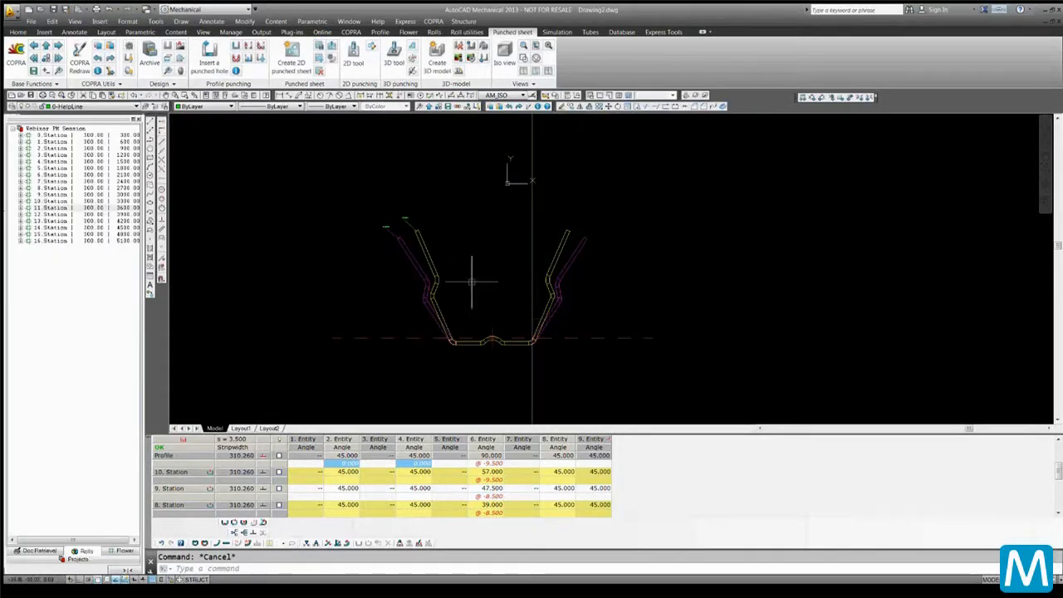
{"action": "left_click", "coordinate": [79, 57]}
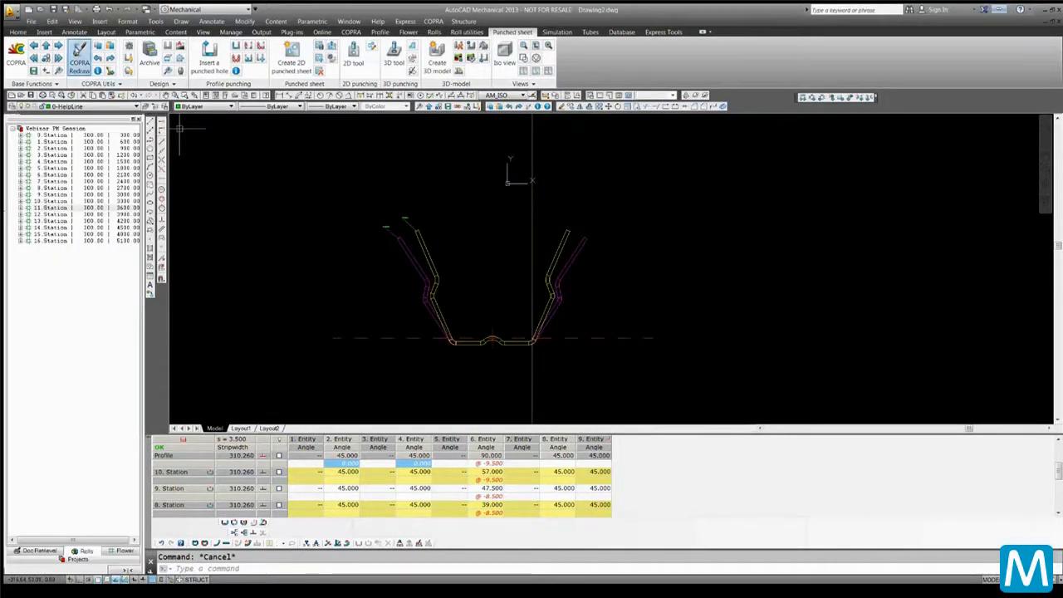
{"action": "scroll", "coordinate": [415, 304], "scroll_direction": "up", "scroll_amount": 8}
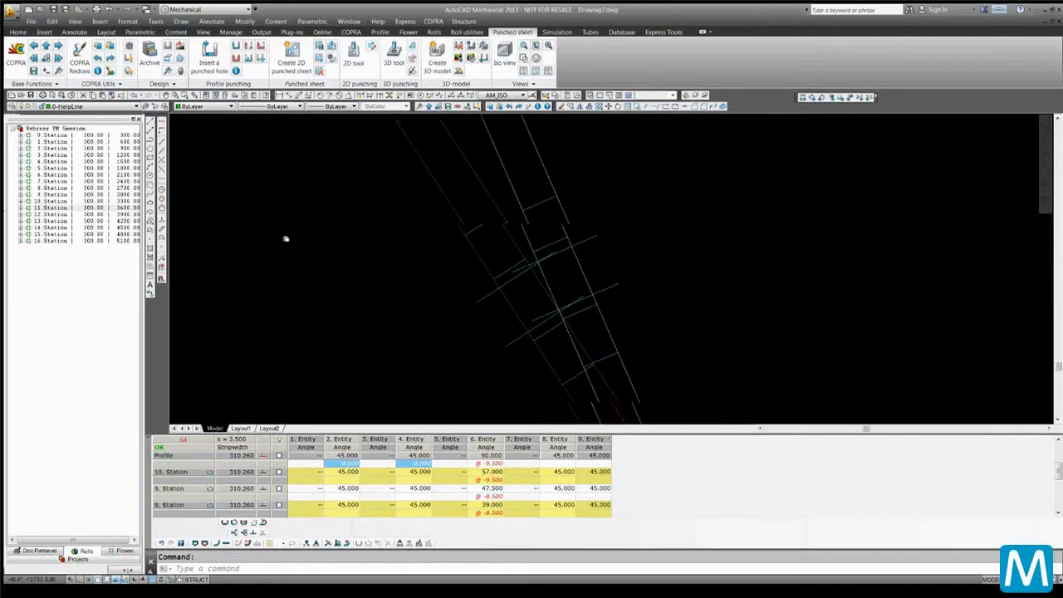
{"action": "scroll", "coordinate": [346, 282], "scroll_direction": "down", "scroll_amount": 6}
{"action": "scroll", "coordinate": [273, 237], "scroll_direction": "up", "scroll_amount": 6}
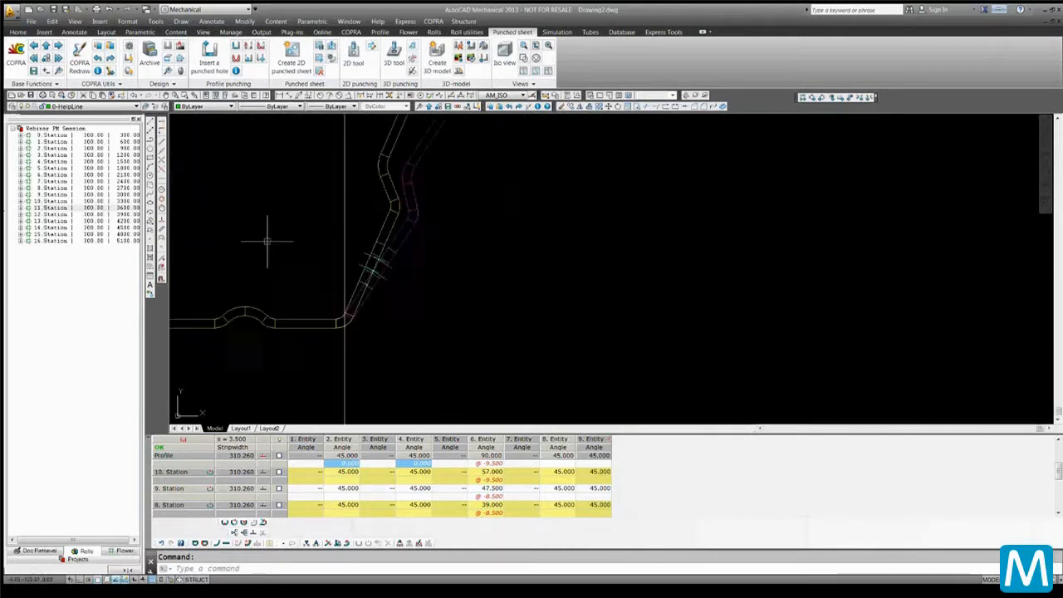
{"action": "middle_click_drag", "start_coordinate": [350, 243], "coordinate": [545, 238]}
{"action": "scroll", "coordinate": [540, 242], "scroll_direction": "down", "scroll_amount": 2}
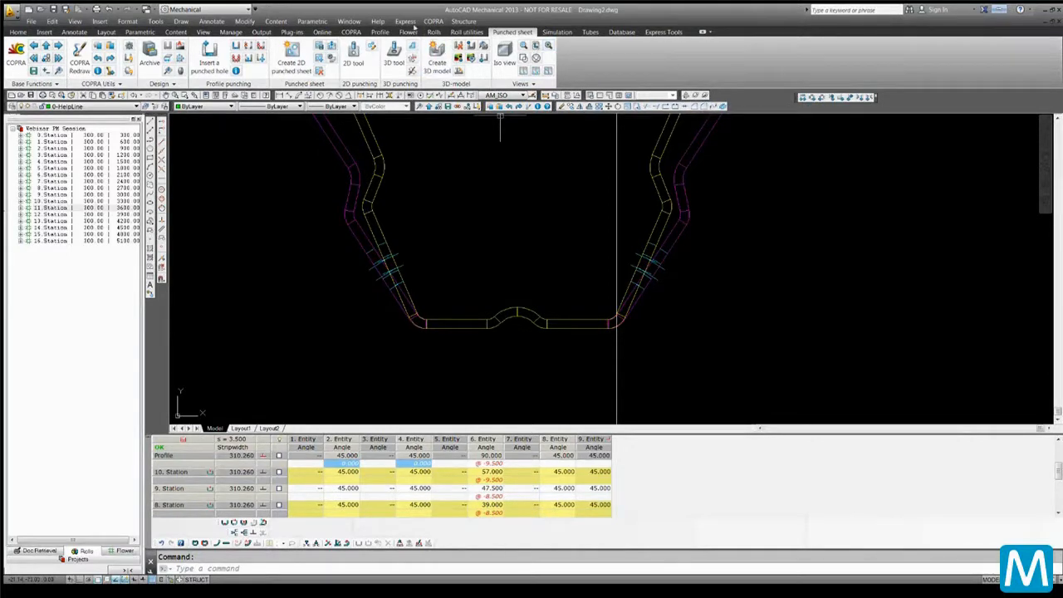
Drag the Profile utilities panel off the Flower ribbon and put it back
{"action": "left_click", "coordinate": [407, 32]}
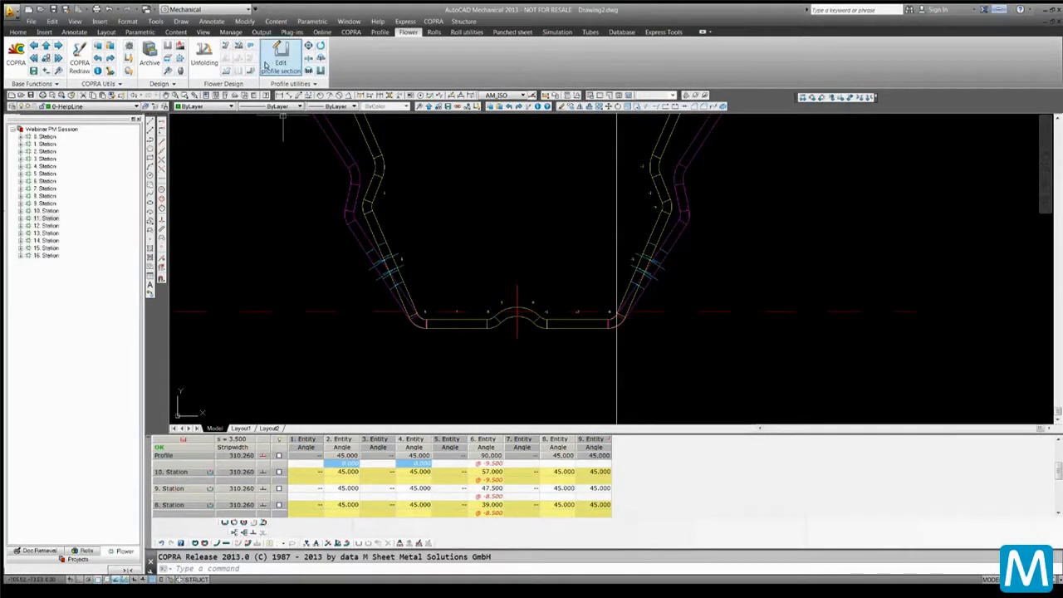
{"action": "mouse_move", "coordinate": [286, 83]}
{"action": "left_mouse_down"}
{"action": "mouse_move", "coordinate": [309, 190]}
{"action": "mouse_move", "coordinate": [278, 222]}
{"action": "left_mouse_up"}
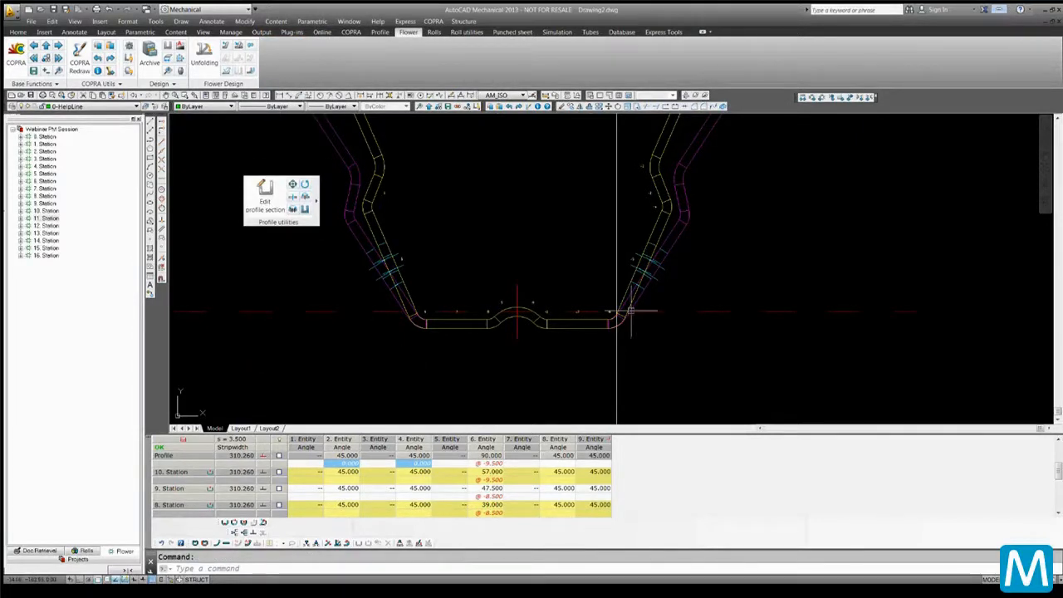
{"action": "scroll", "coordinate": [826, 297], "scroll_direction": "up", "scroll_amount": 6}
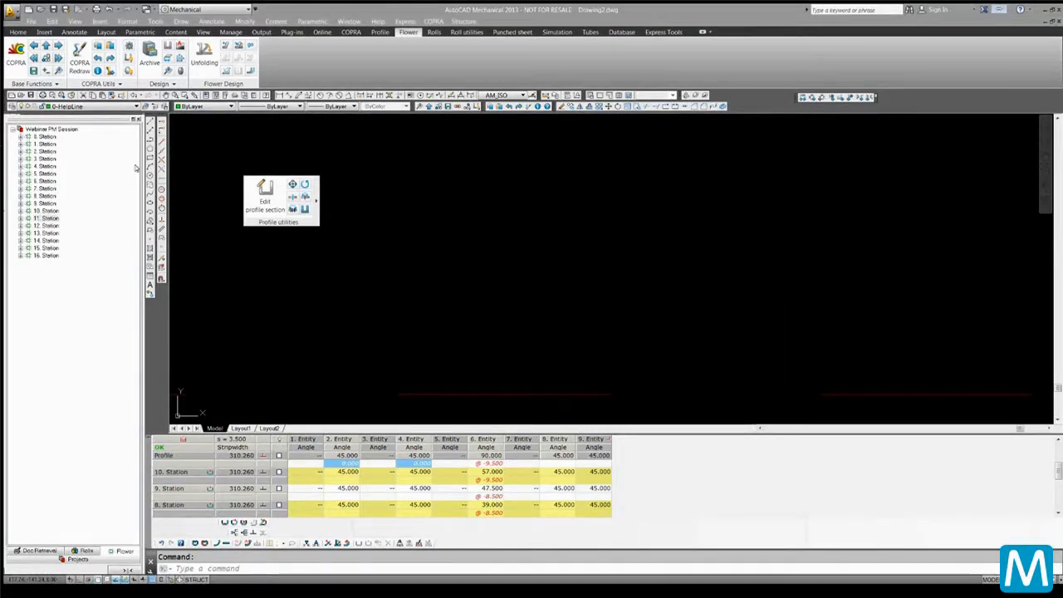
{"action": "mouse_move", "coordinate": [264, 222]}
{"action": "left_mouse_down"}
{"action": "mouse_move", "coordinate": [335, 175]}
{"action": "mouse_move", "coordinate": [294, 55]}
{"action": "mouse_move", "coordinate": [274, 81]}
{"action": "left_mouse_up"}
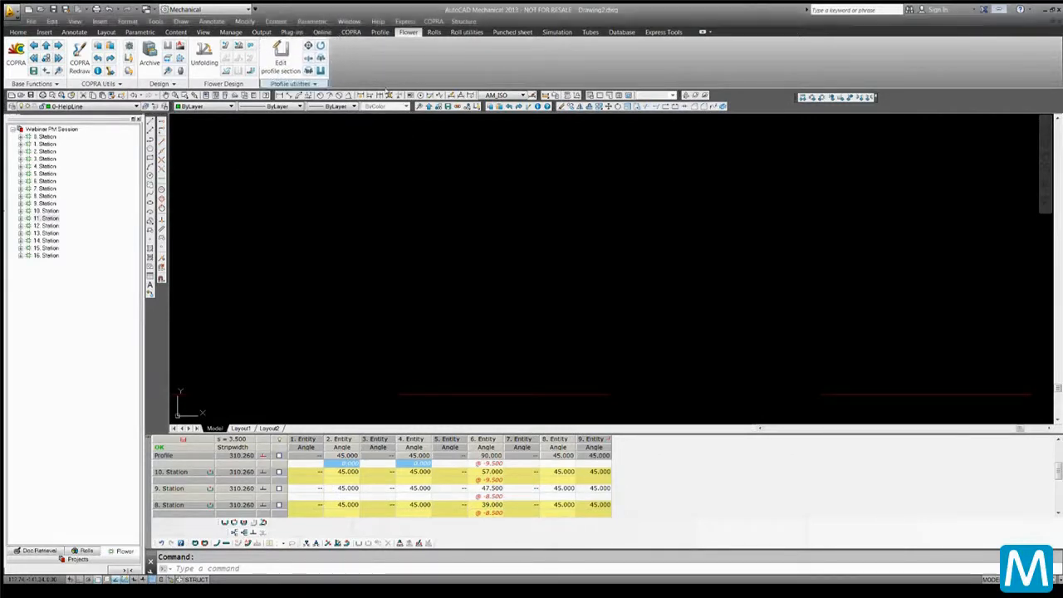
Lock the location of docked toolbars and panels
{"action": "right_click", "coordinate": [752, 99]}
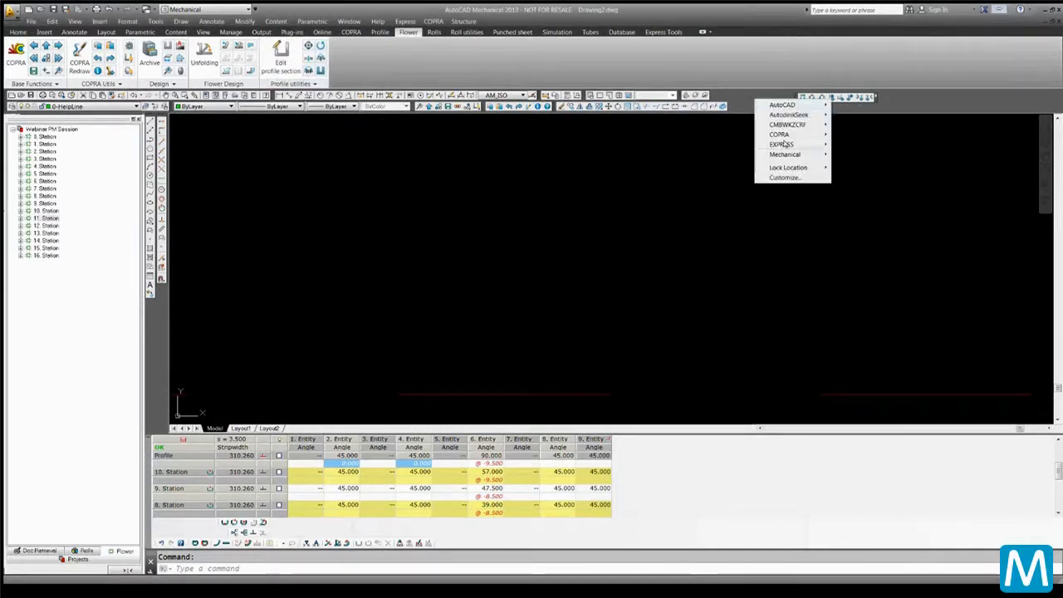
{"action": "mouse_move", "coordinate": [785, 105]}
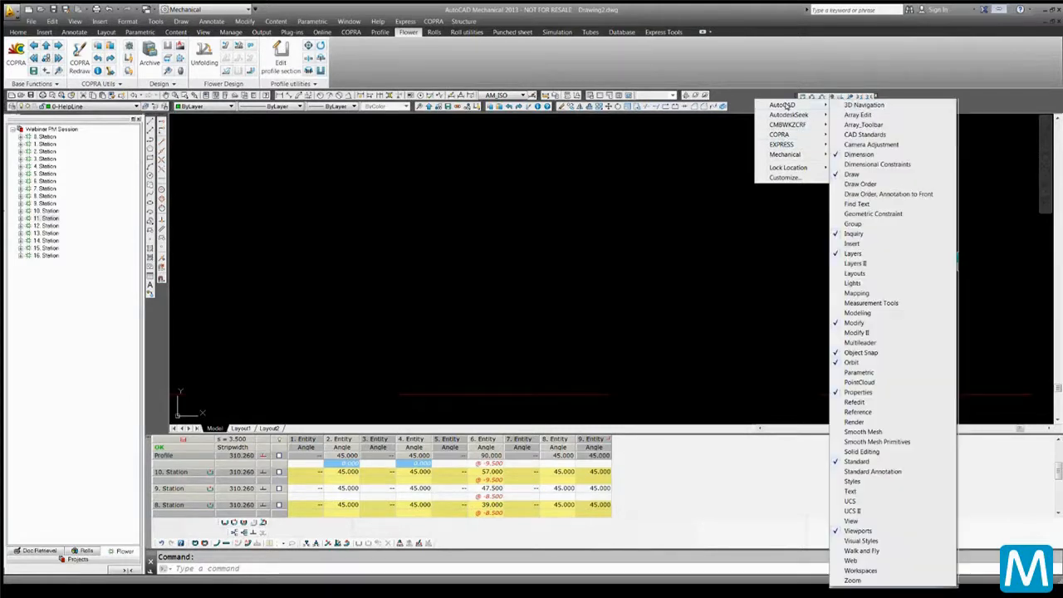
{"action": "mouse_move", "coordinate": [794, 167]}
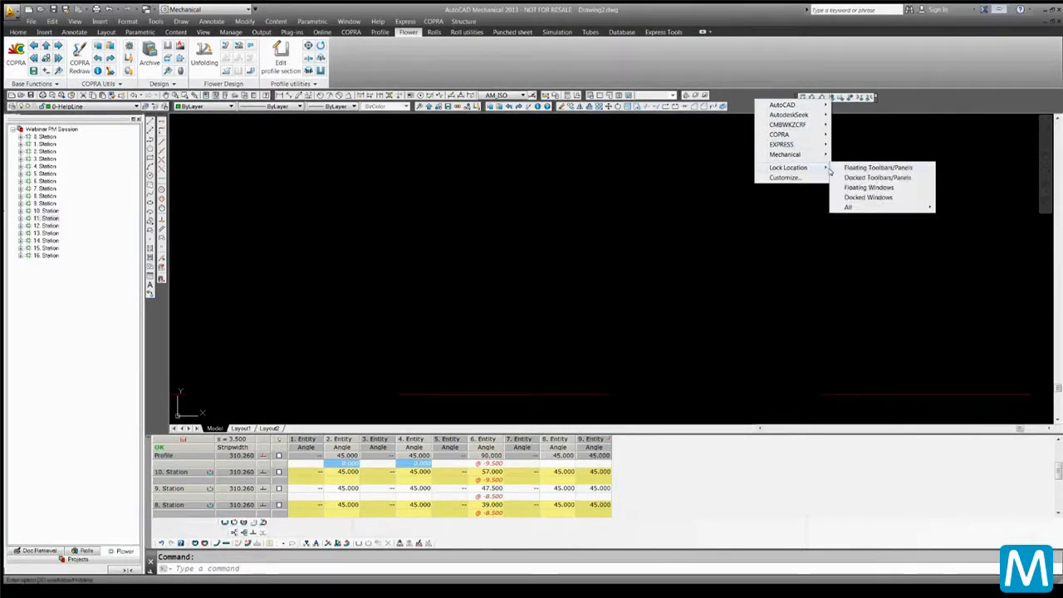
{"action": "left_click", "coordinate": [850, 178]}
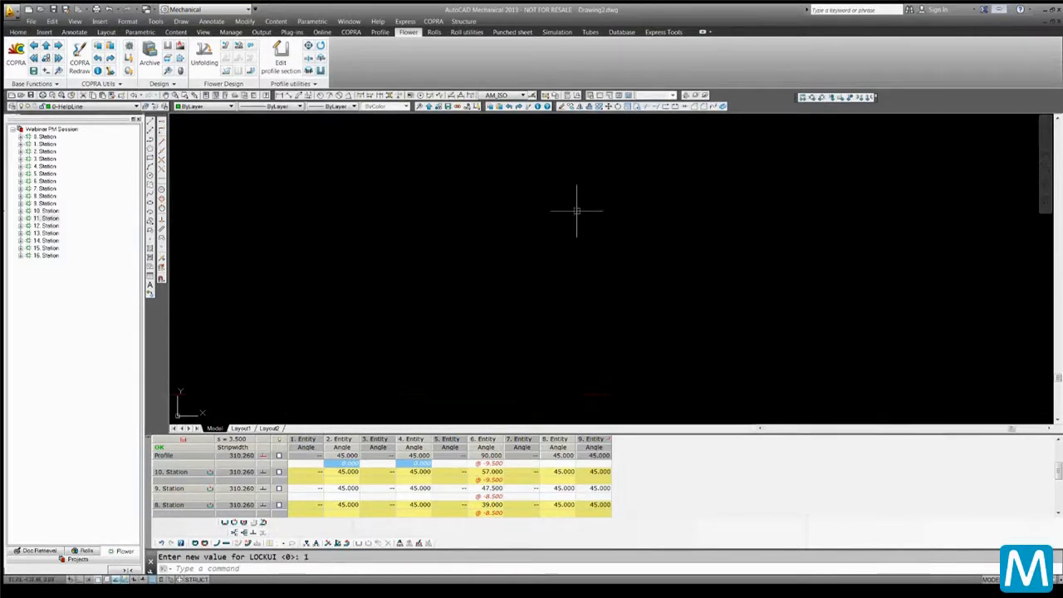
{"action": "middle_click_drag", "start_coordinate": [187, 239], "coordinate": [527, 244]}
{"action": "middle_click_drag", "start_coordinate": [465, 224], "coordinate": [497, 348]}
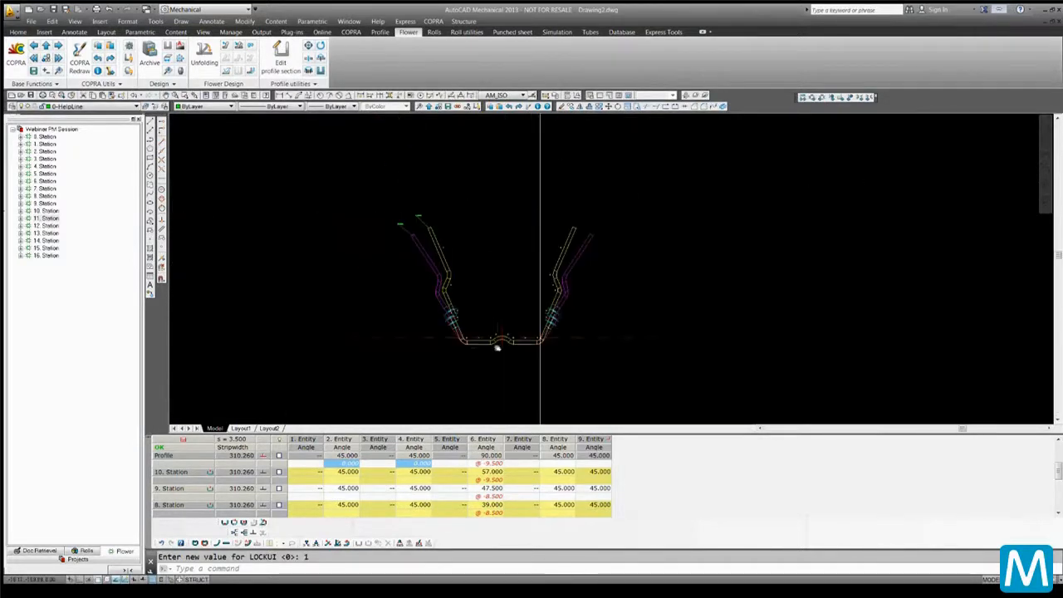
{"action": "scroll", "coordinate": [498, 348], "scroll_direction": "up", "scroll_amount": 4}
{"action": "scroll", "coordinate": [476, 255], "scroll_direction": "up", "scroll_amount": 1}
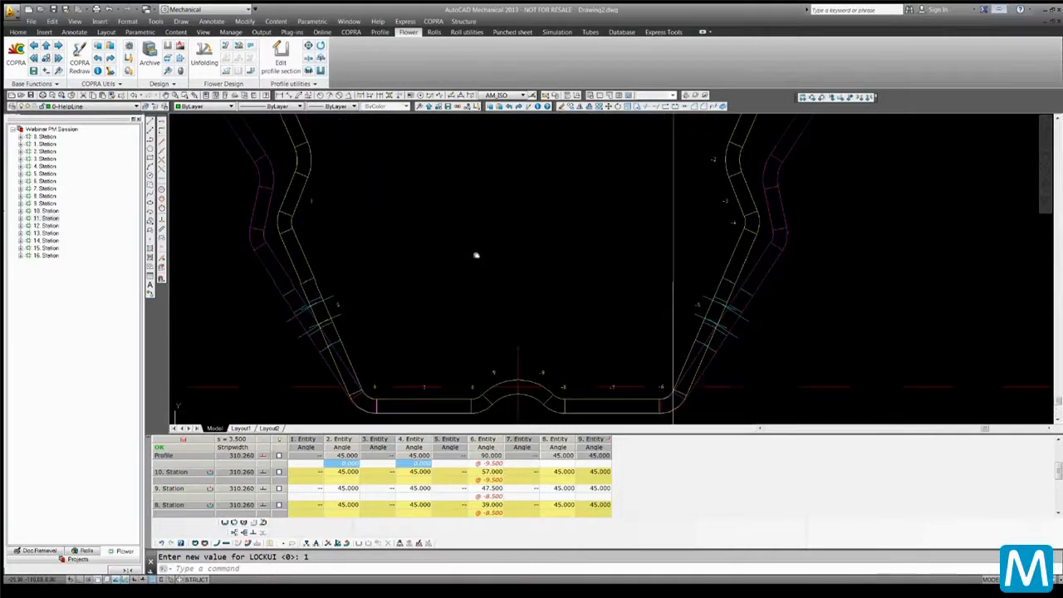
{"action": "scroll", "coordinate": [476, 255], "scroll_direction": "down", "scroll_amount": 5}
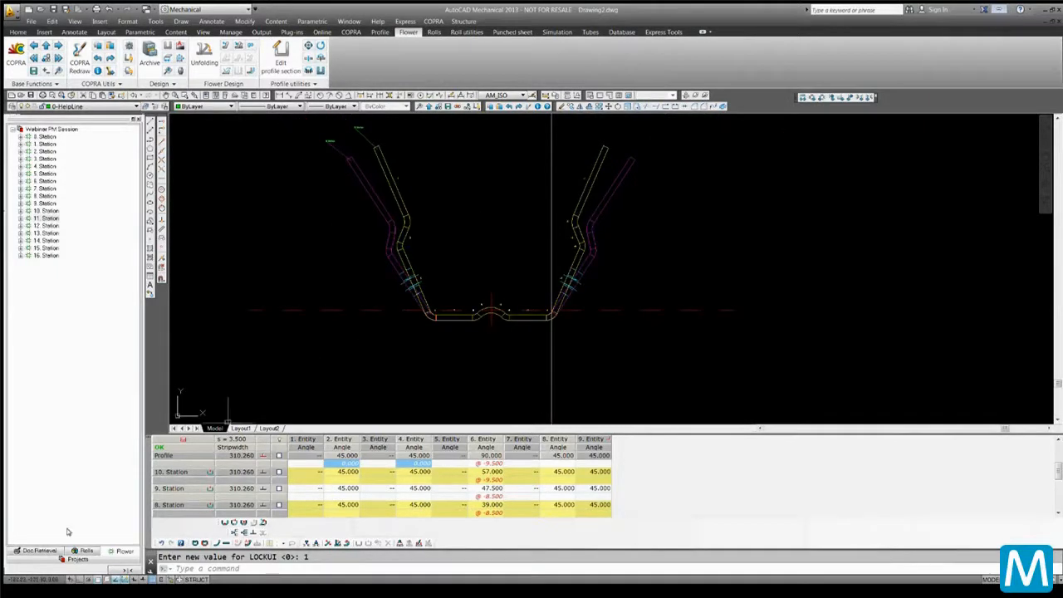
Open the Projects tree and review the CadFinder Options settings, closing the dialog without changes
{"action": "left_click", "coordinate": [78, 558]}
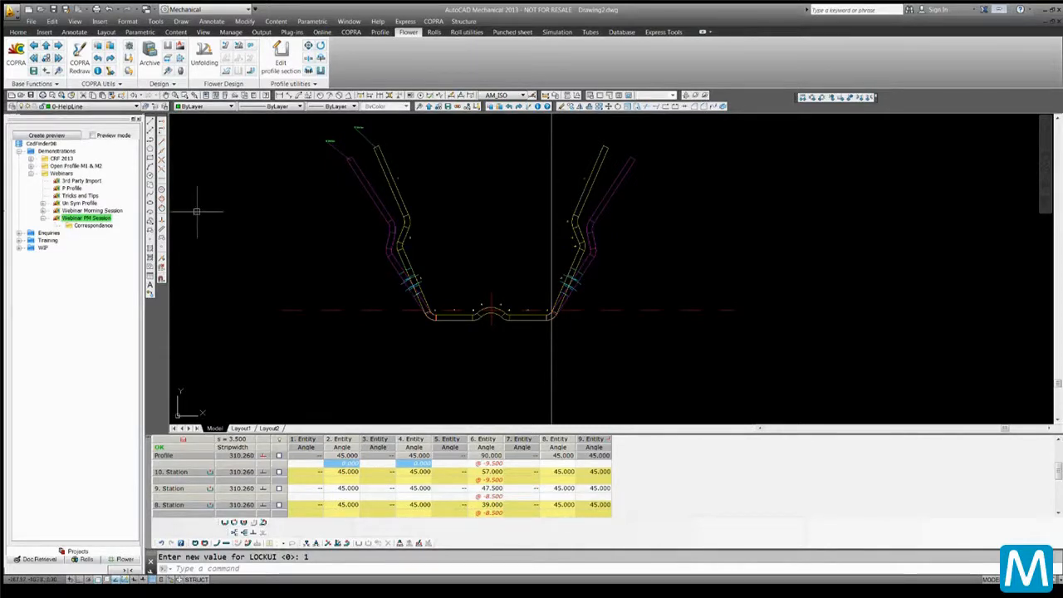
{"action": "right_click", "coordinate": [38, 142]}
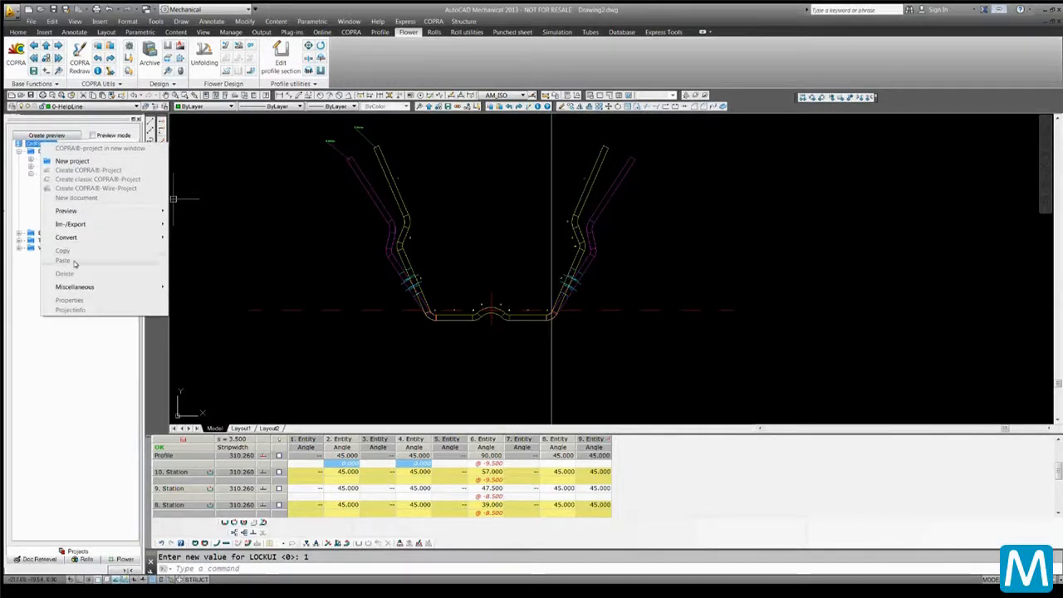
{"action": "mouse_move", "coordinate": [88, 286]}
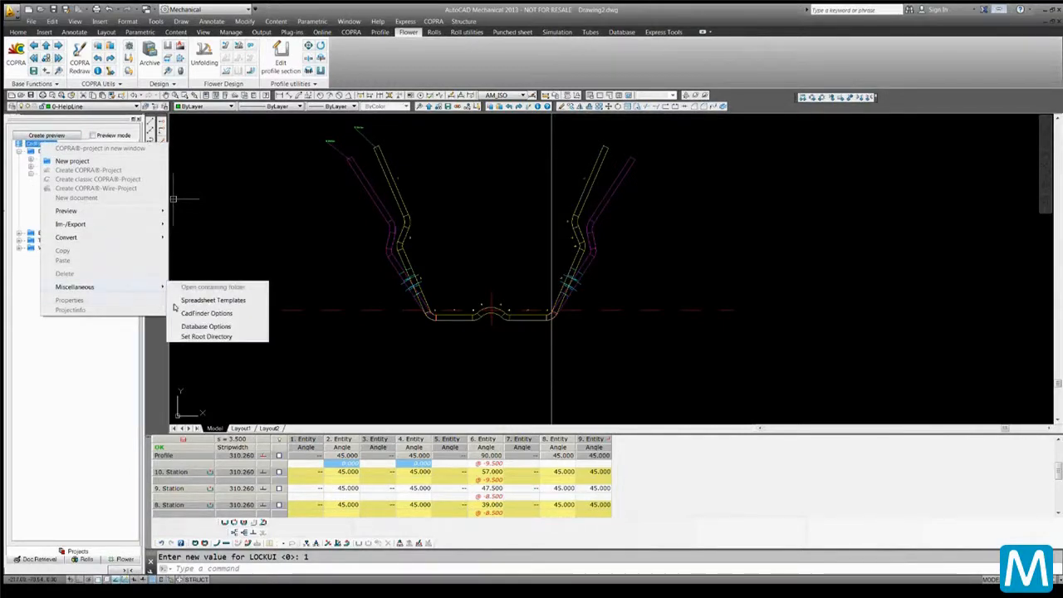
{"action": "left_click", "coordinate": [199, 313]}
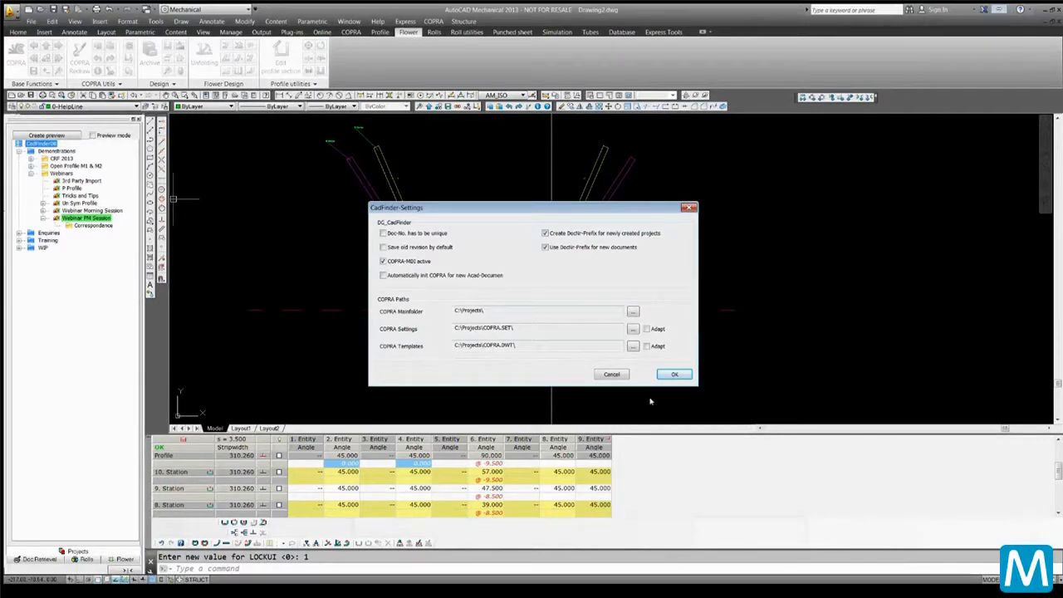
{"action": "left_click", "coordinate": [607, 374]}
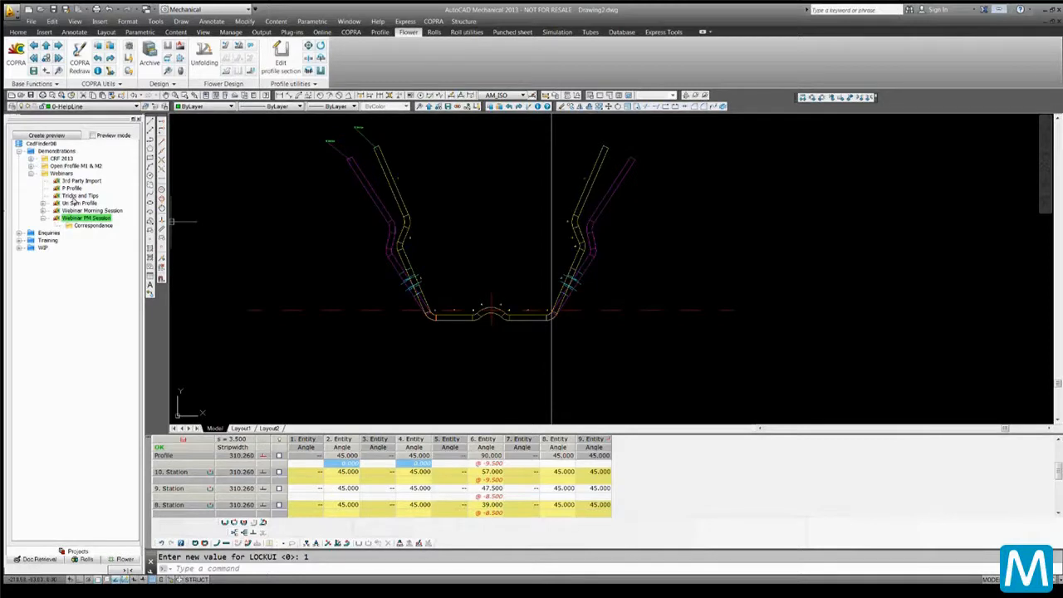
Open the Un Sym Profile project in a new window and zoom to its extents
{"action": "right_click", "coordinate": [79, 202]}
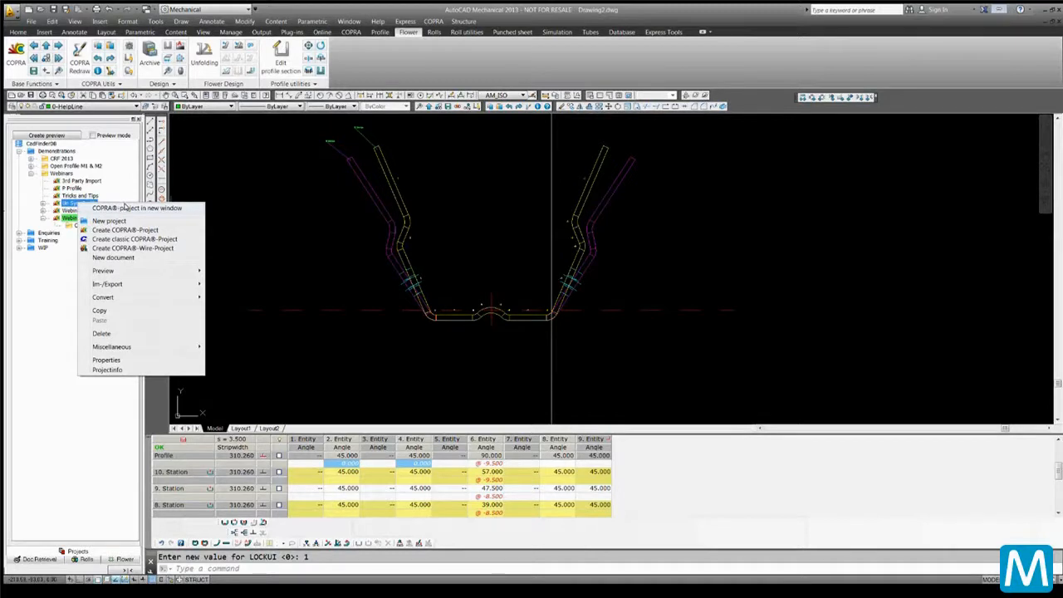
{"action": "left_click", "coordinate": [125, 208]}
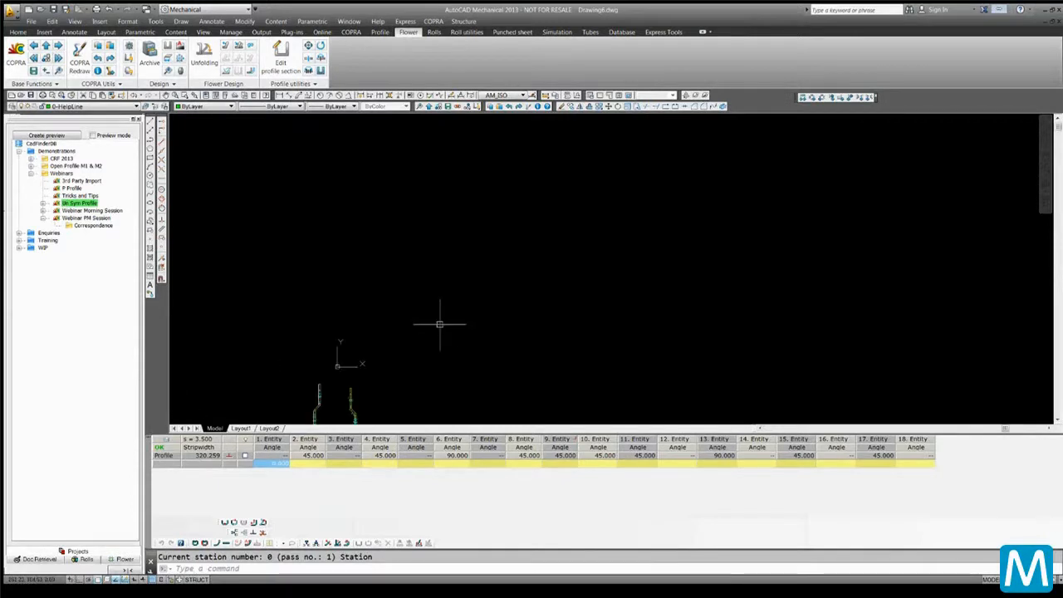
{"action": "type", "text": "z"}
{"action": "key", "text": "Return"}
{"action": "type", "text": "e"}
{"action": "key", "text": "Return"}
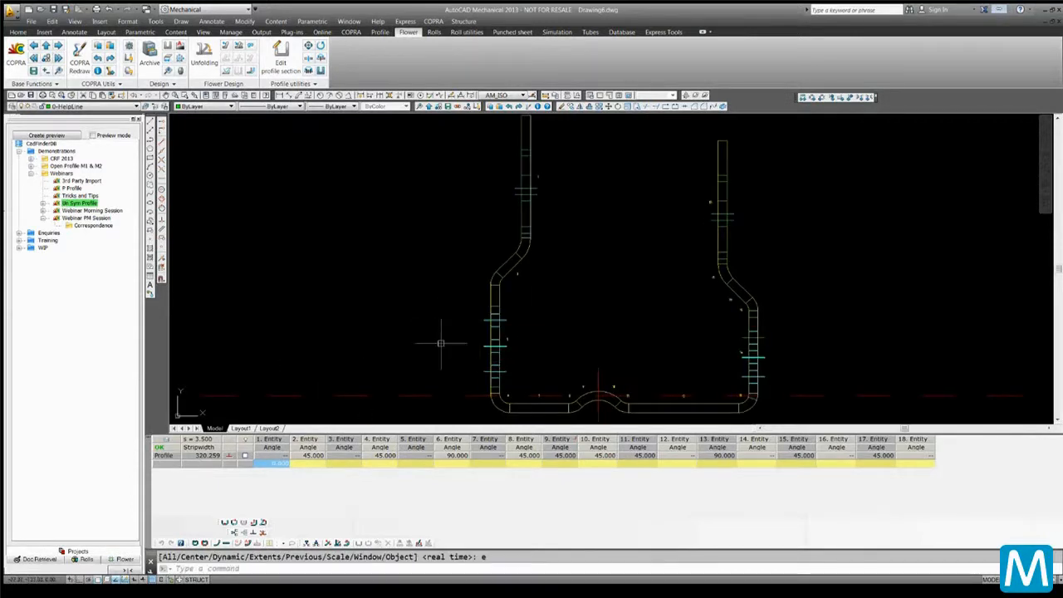
Switch the current drawing between the Webinar PM Session and Un Sym Profile projects, ending with Webinar PM Session loaded
{"action": "left_click", "coordinate": [63, 218]}
{"action": "double_click", "coordinate": [64, 218]}
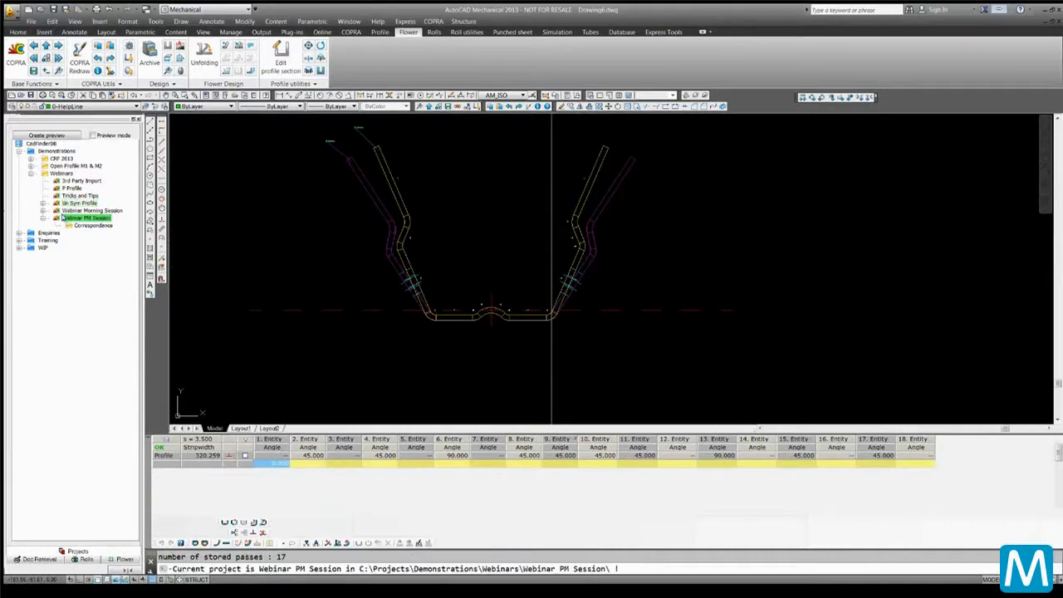
{"action": "double_click", "coordinate": [80, 205]}
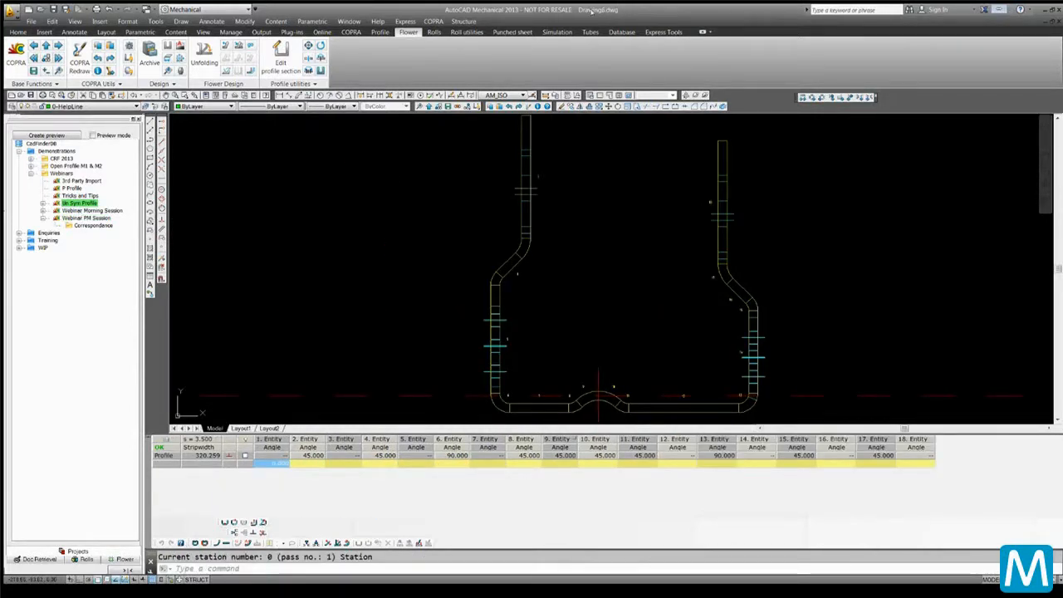
{"action": "left_click", "coordinate": [88, 218]}
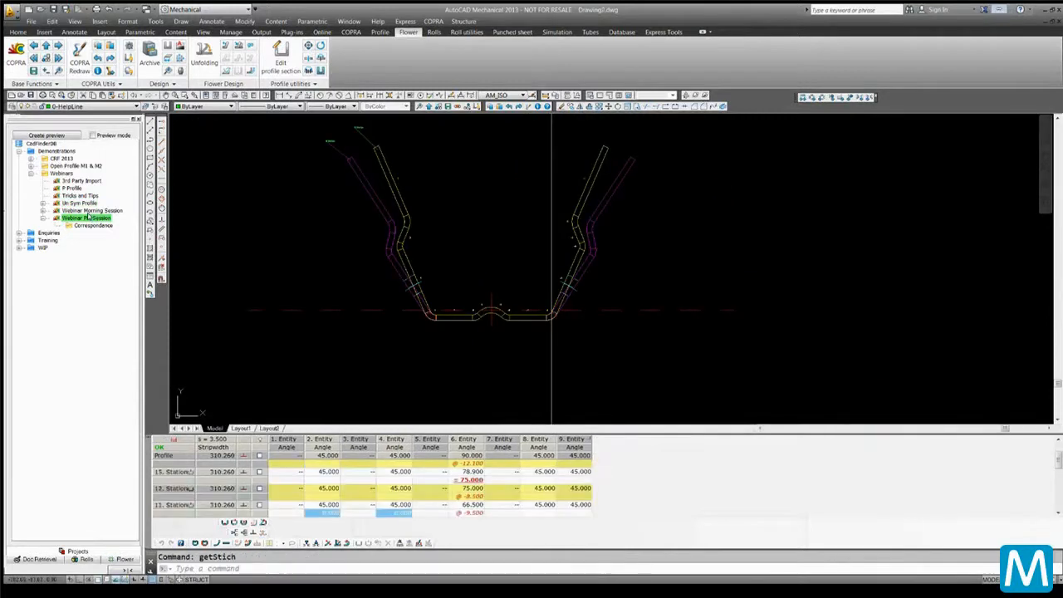